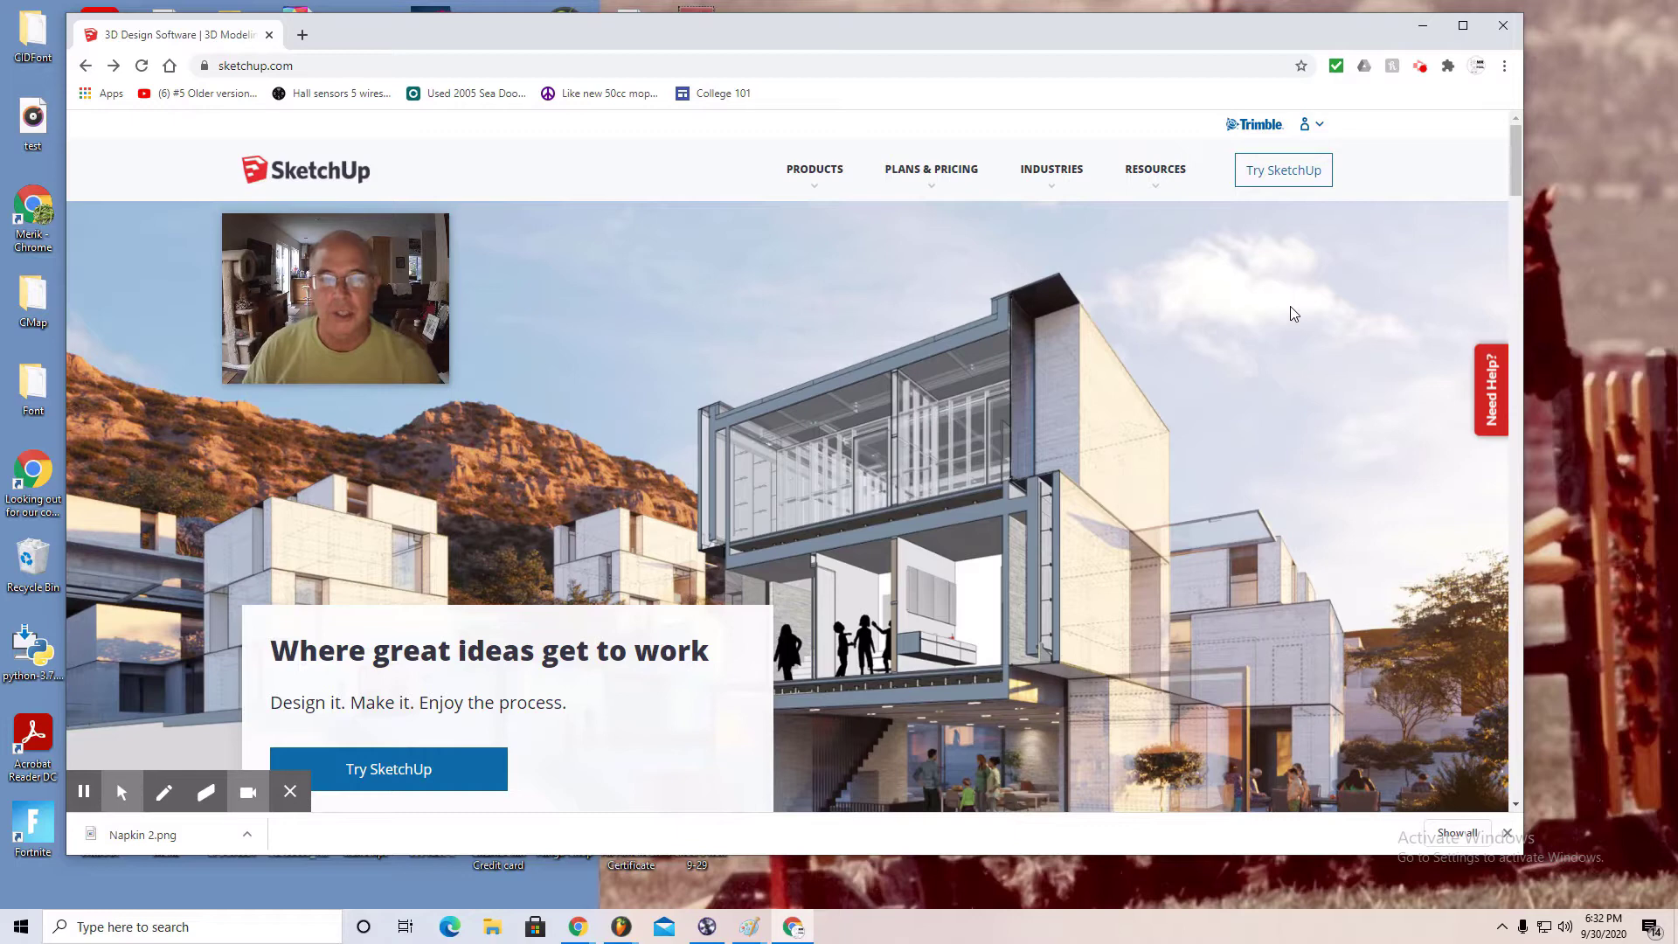
# Step: Open the account menu at the top right of sketchup.com to reach My Apps
pyautogui.click(1305, 127)
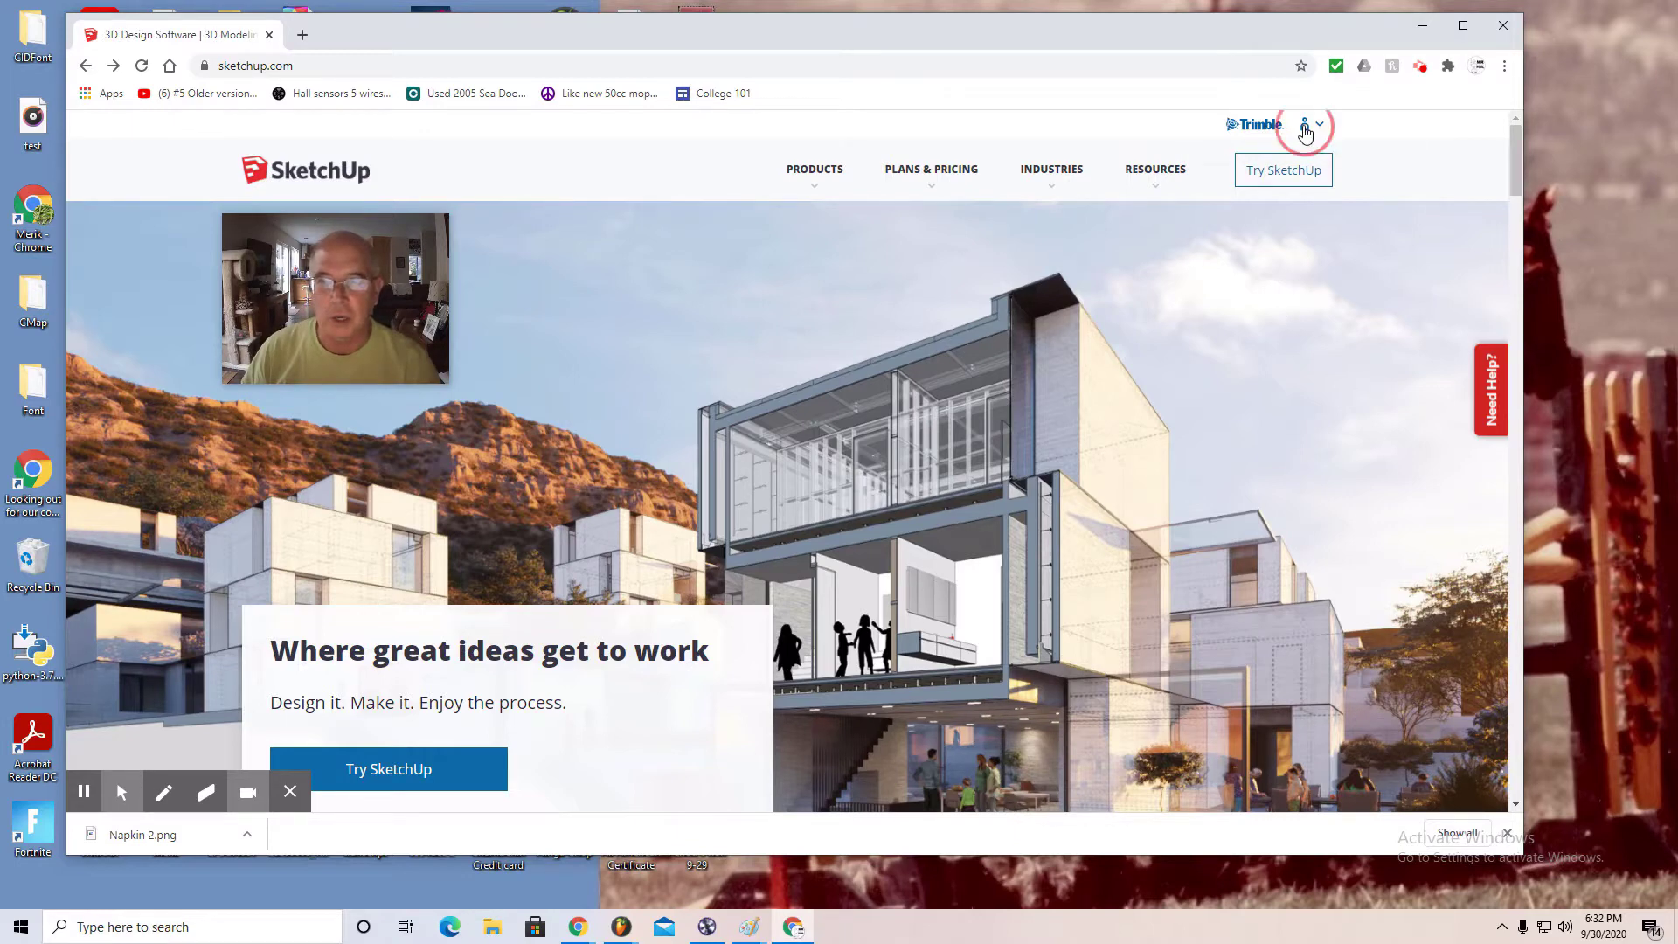
# Step: Launch SketchUp for Web from the SketchUp Free plan in Trimble Account's My Products
pyautogui.click(1088, 231)
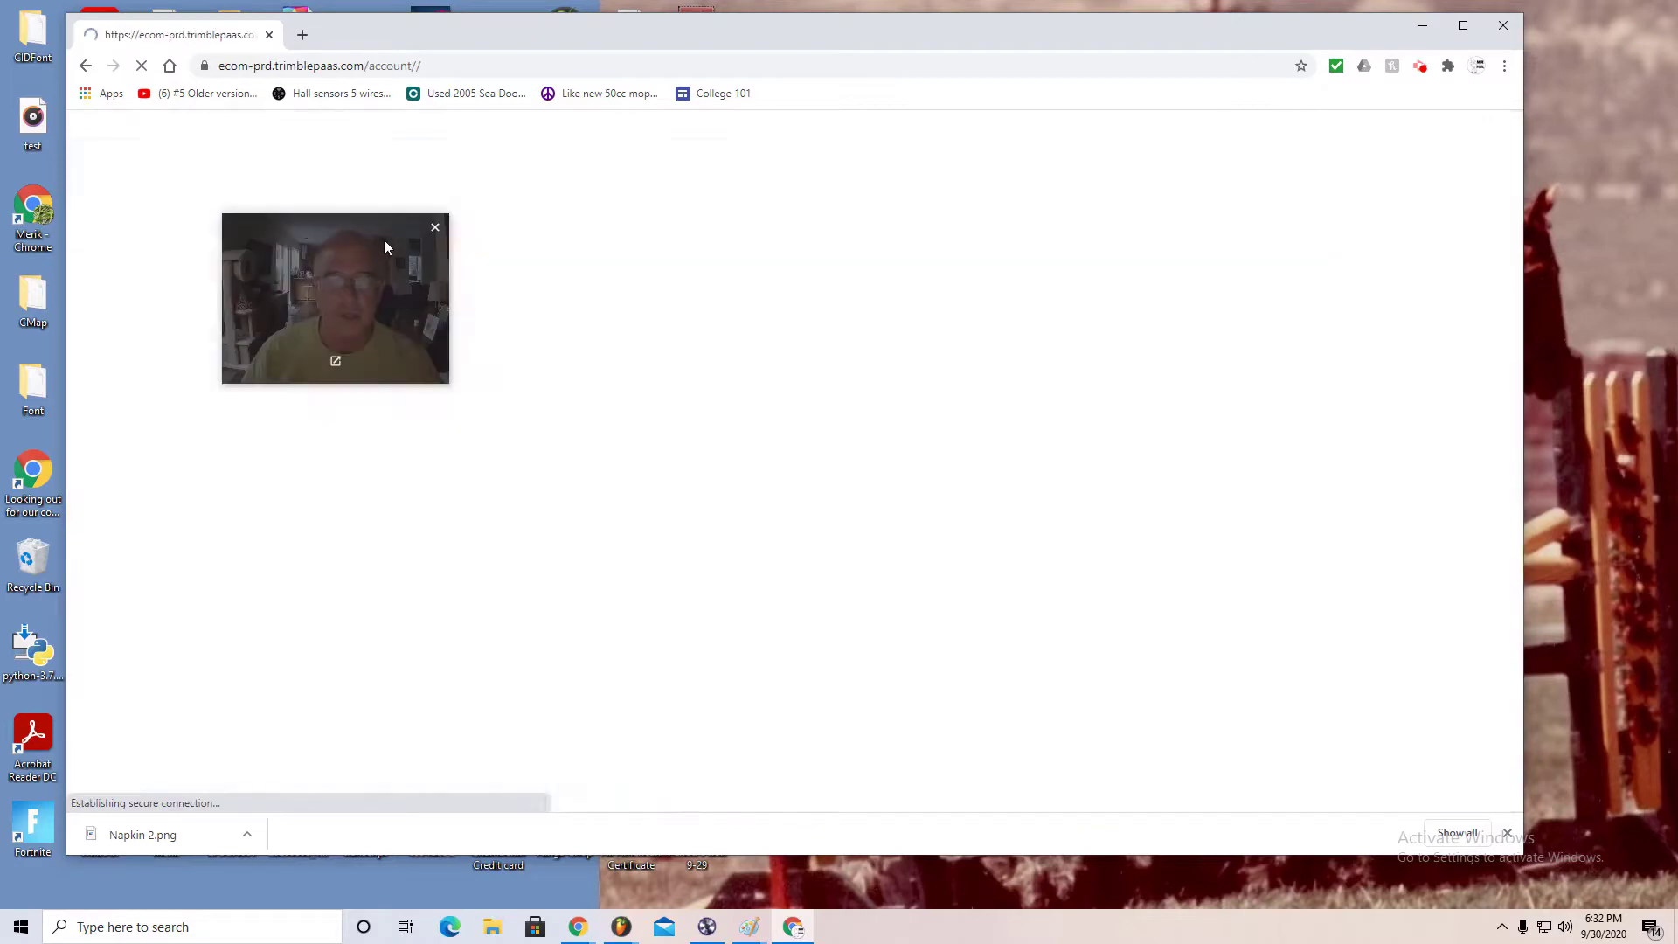
pyautogui.moveTo(384, 239); pyautogui.dragTo(1187, 557)
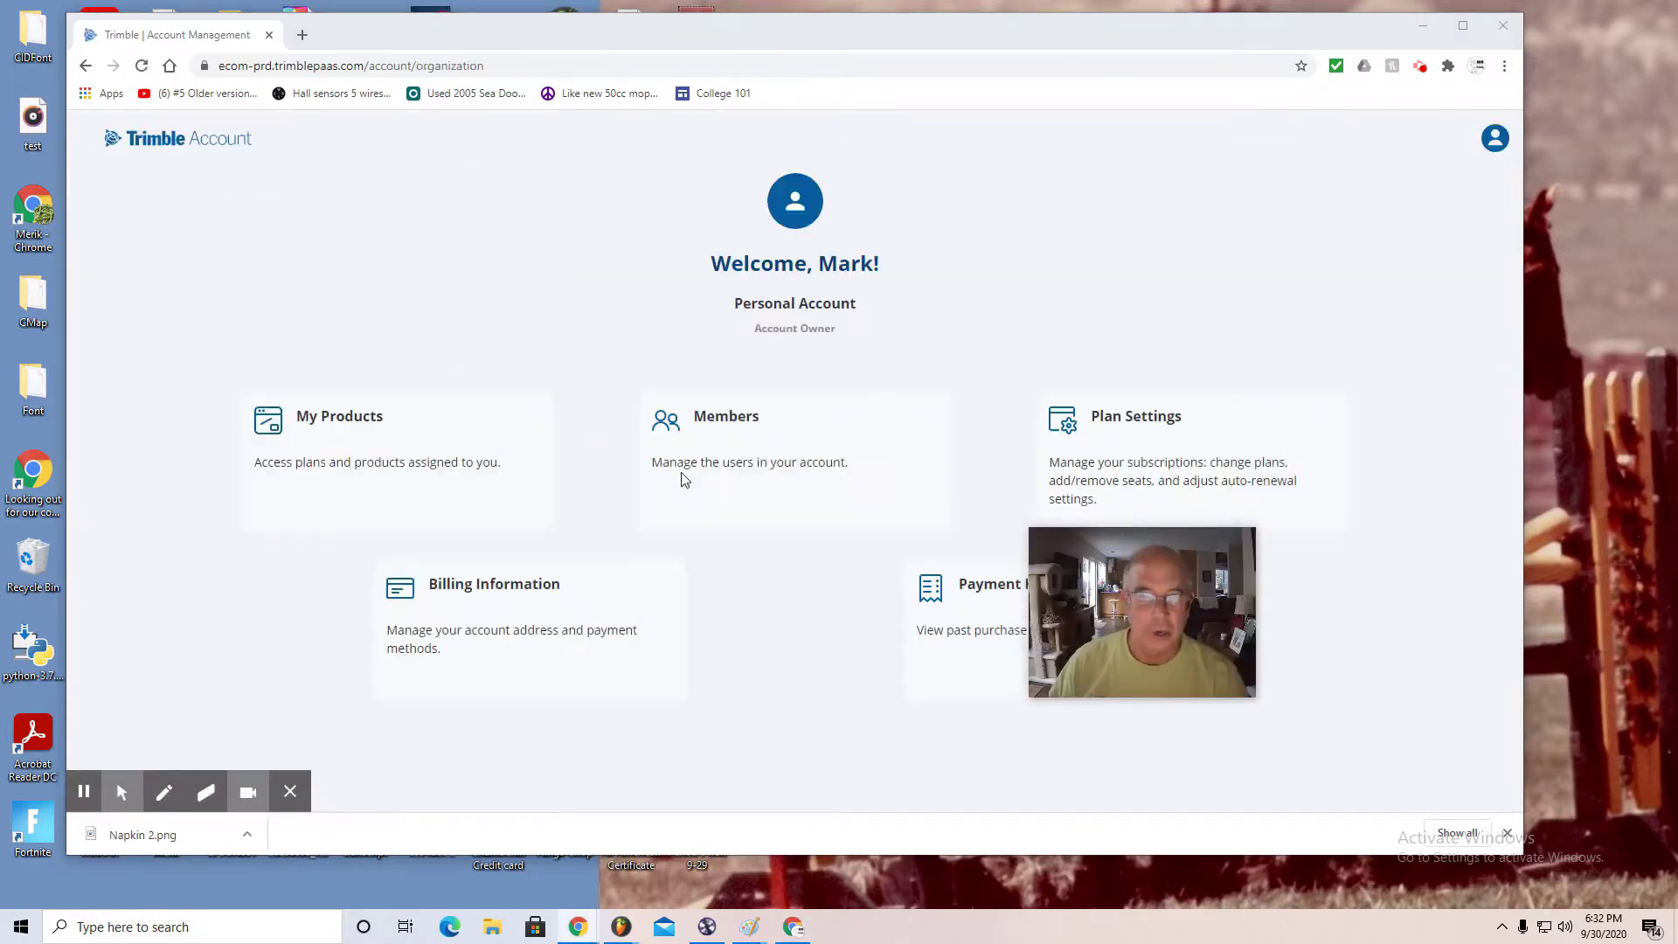
pyautogui.click(454, 464)
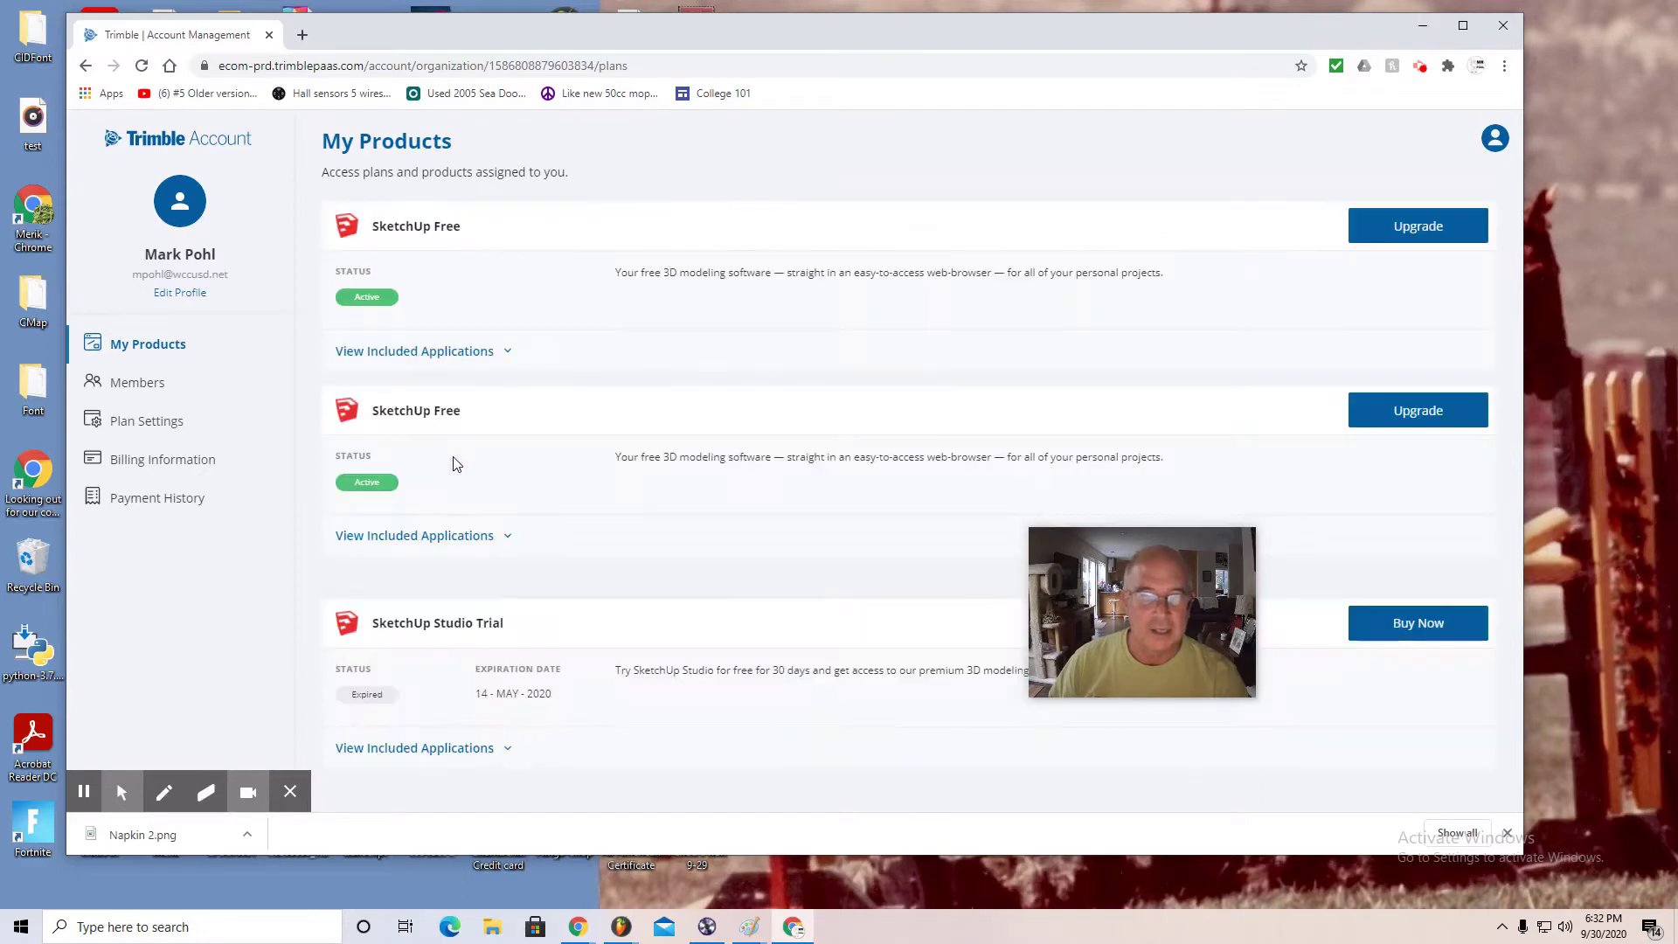
pyautogui.click(505, 357)
pyautogui.click(609, 414)
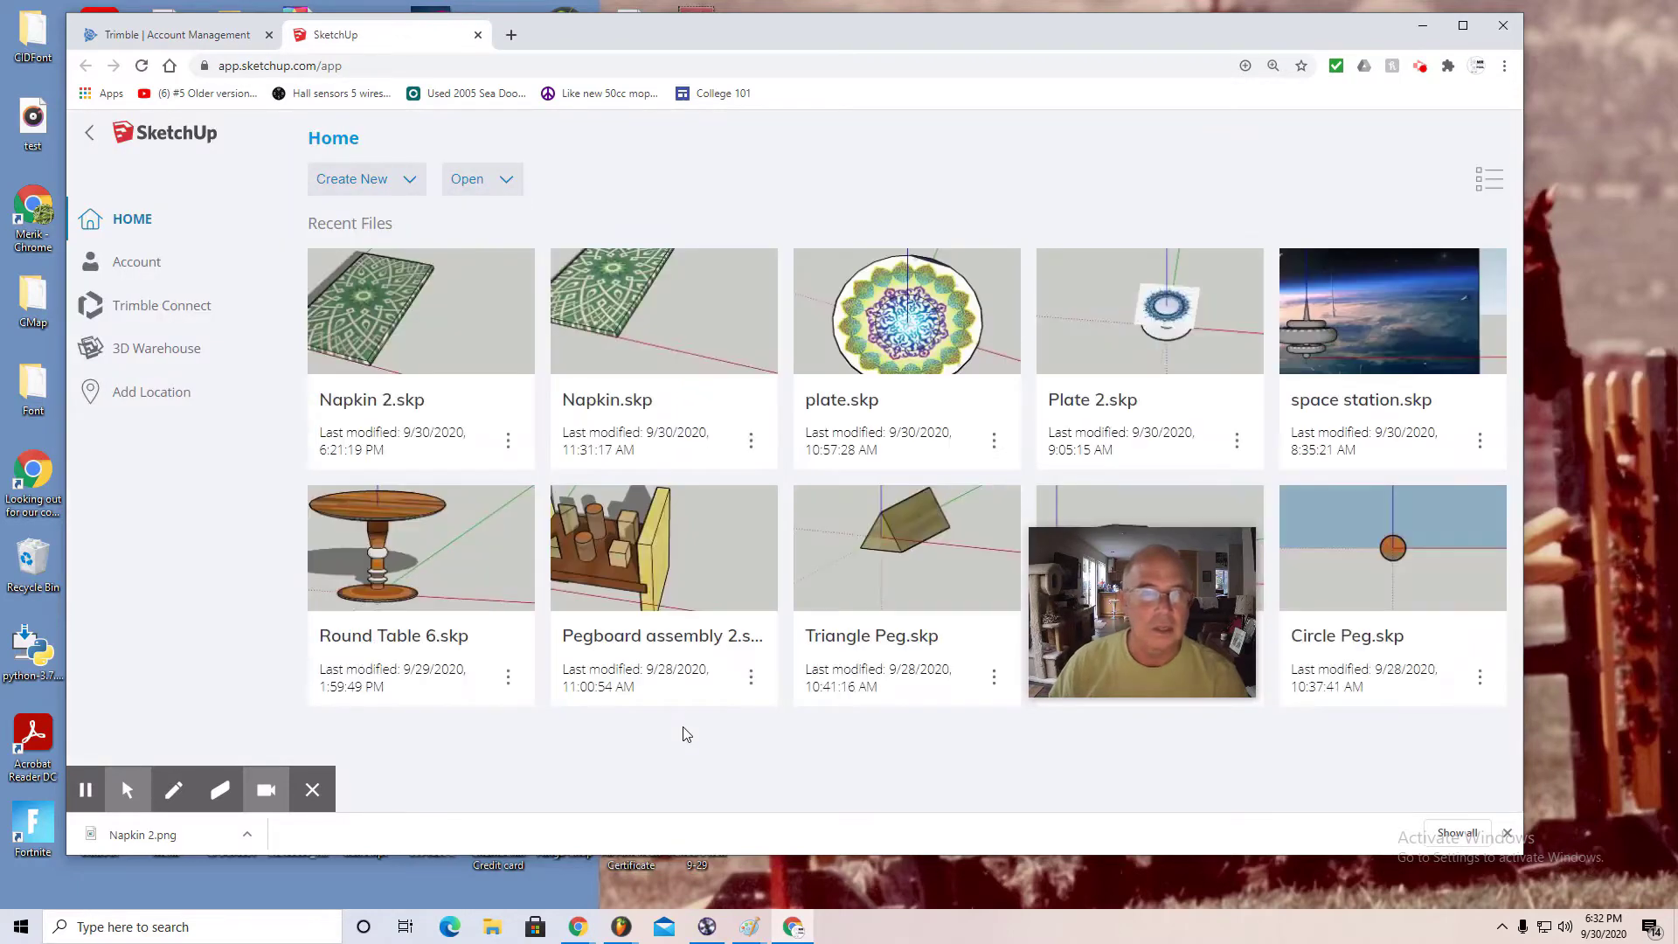
# Step: Start a Feet and Inches model with decimal inches, 0.125" snap interval, and no person figure
pyautogui.click(340, 179)
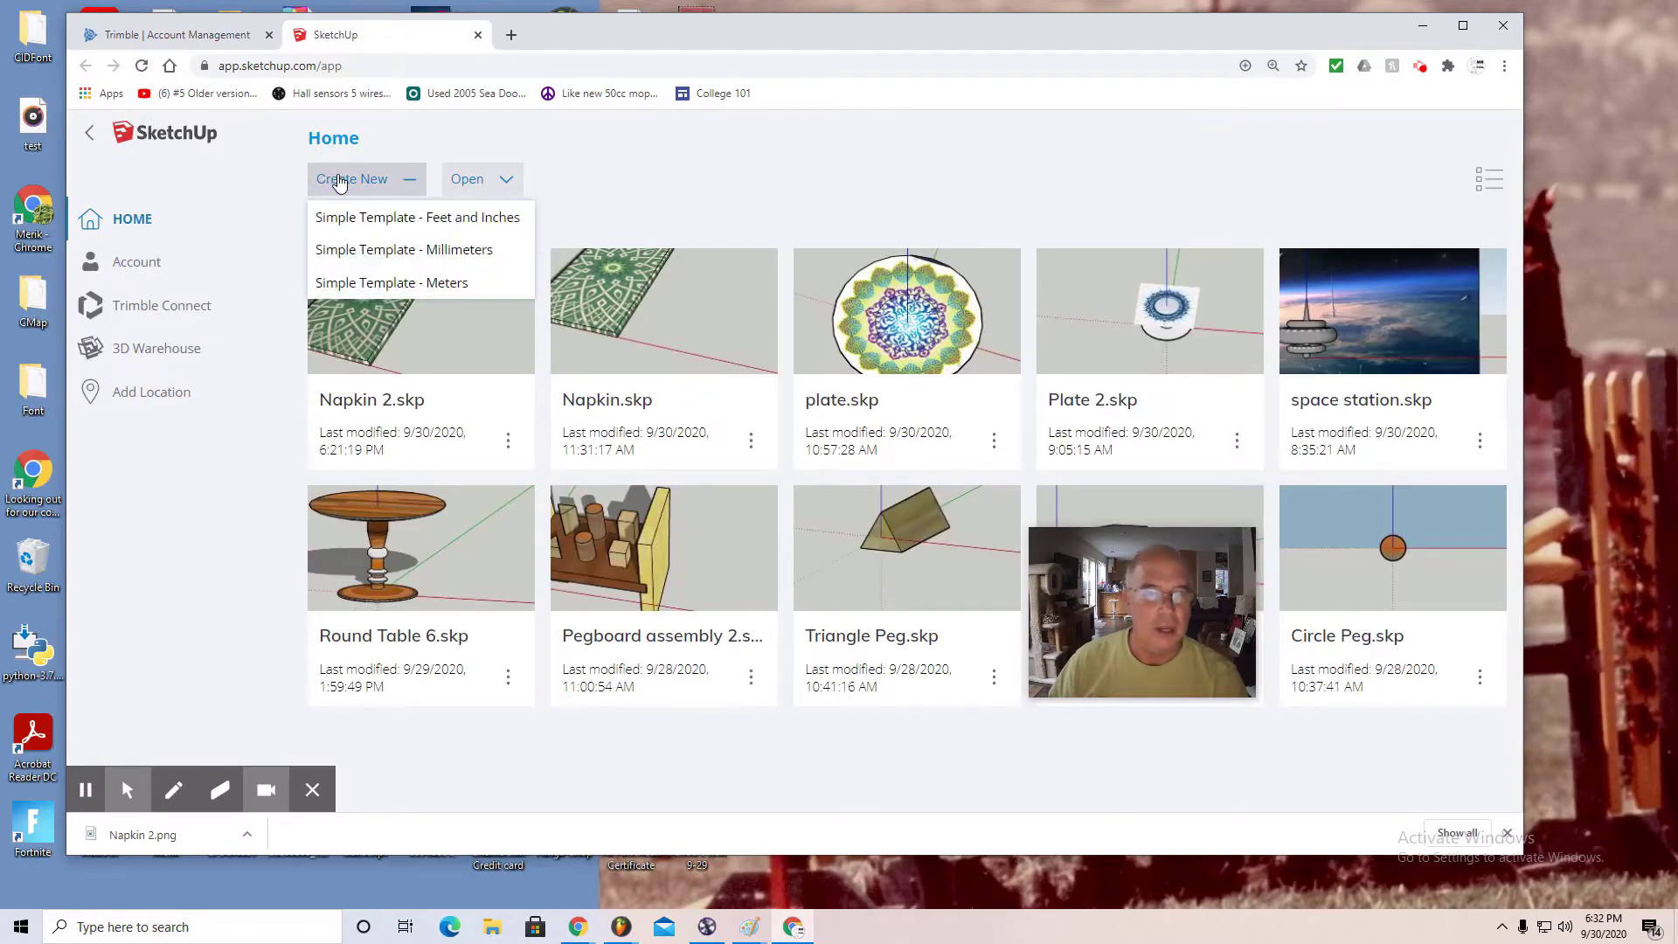
pyautogui.click(382, 225)
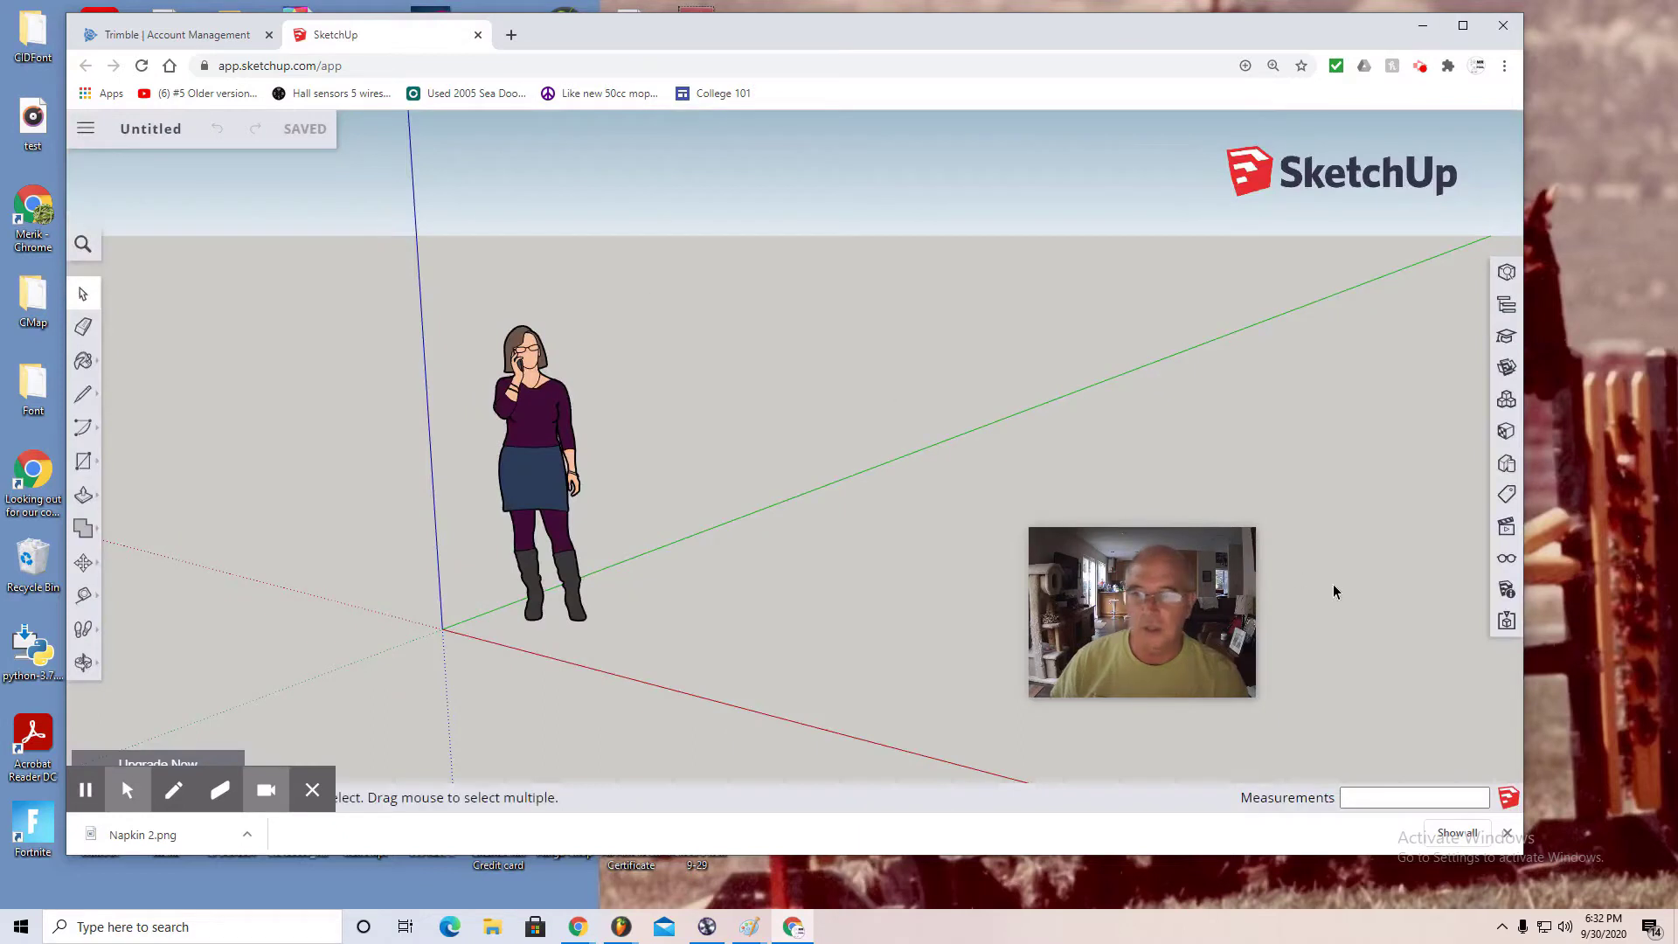
pyautogui.click(1505, 592)
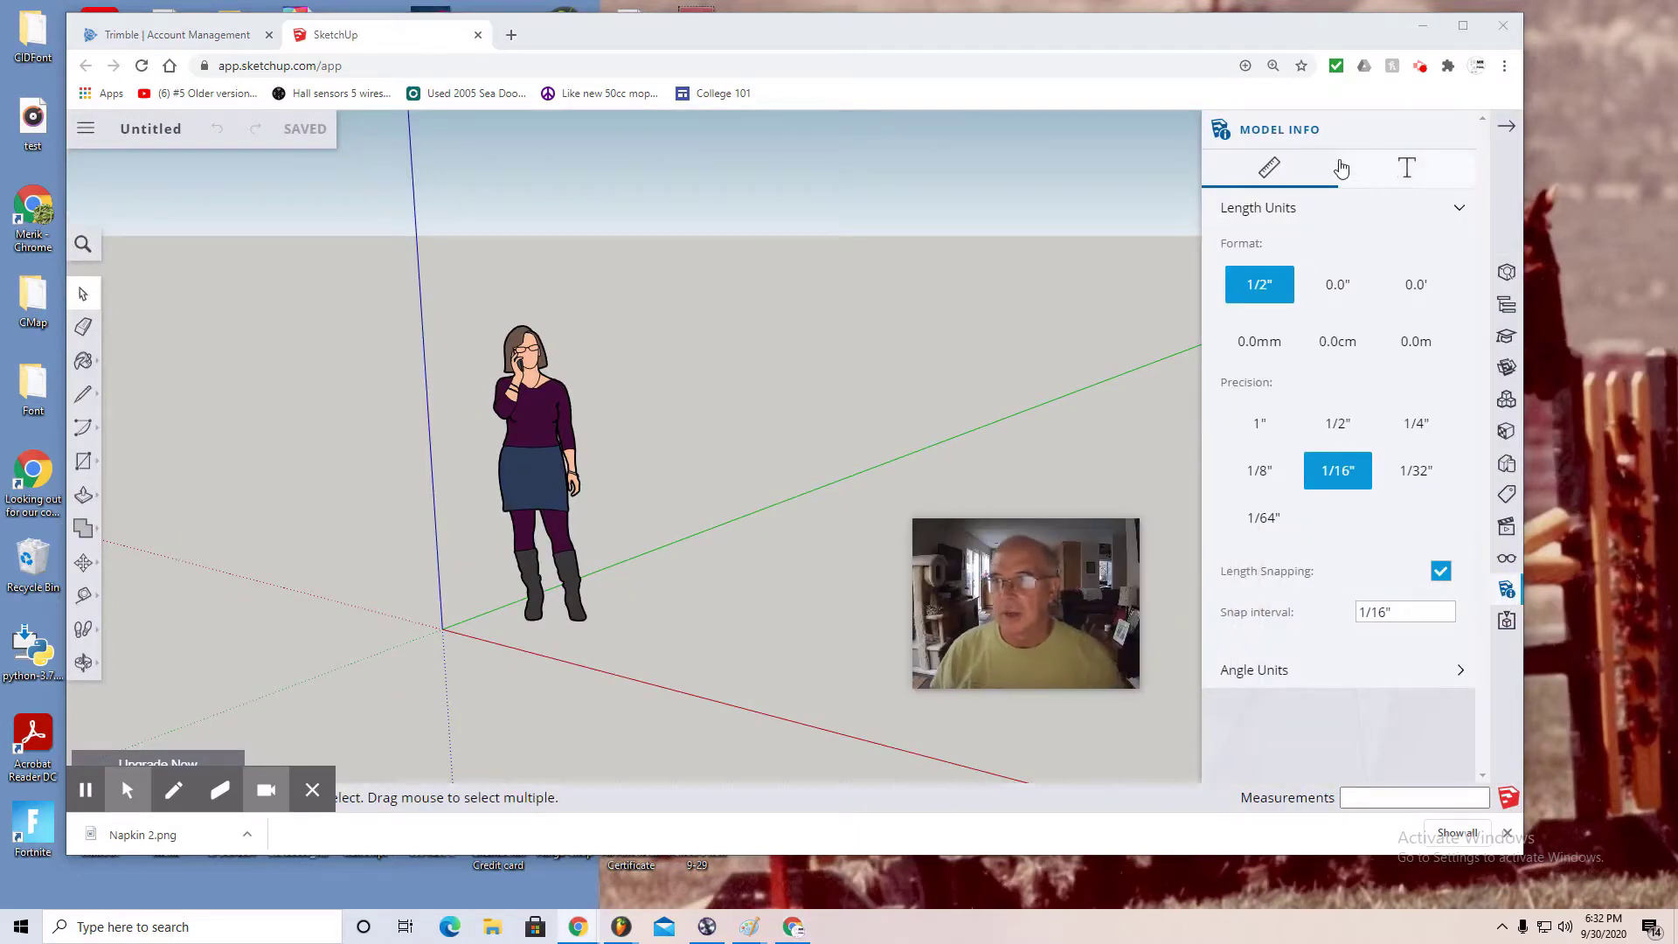
pyautogui.click(1343, 292)
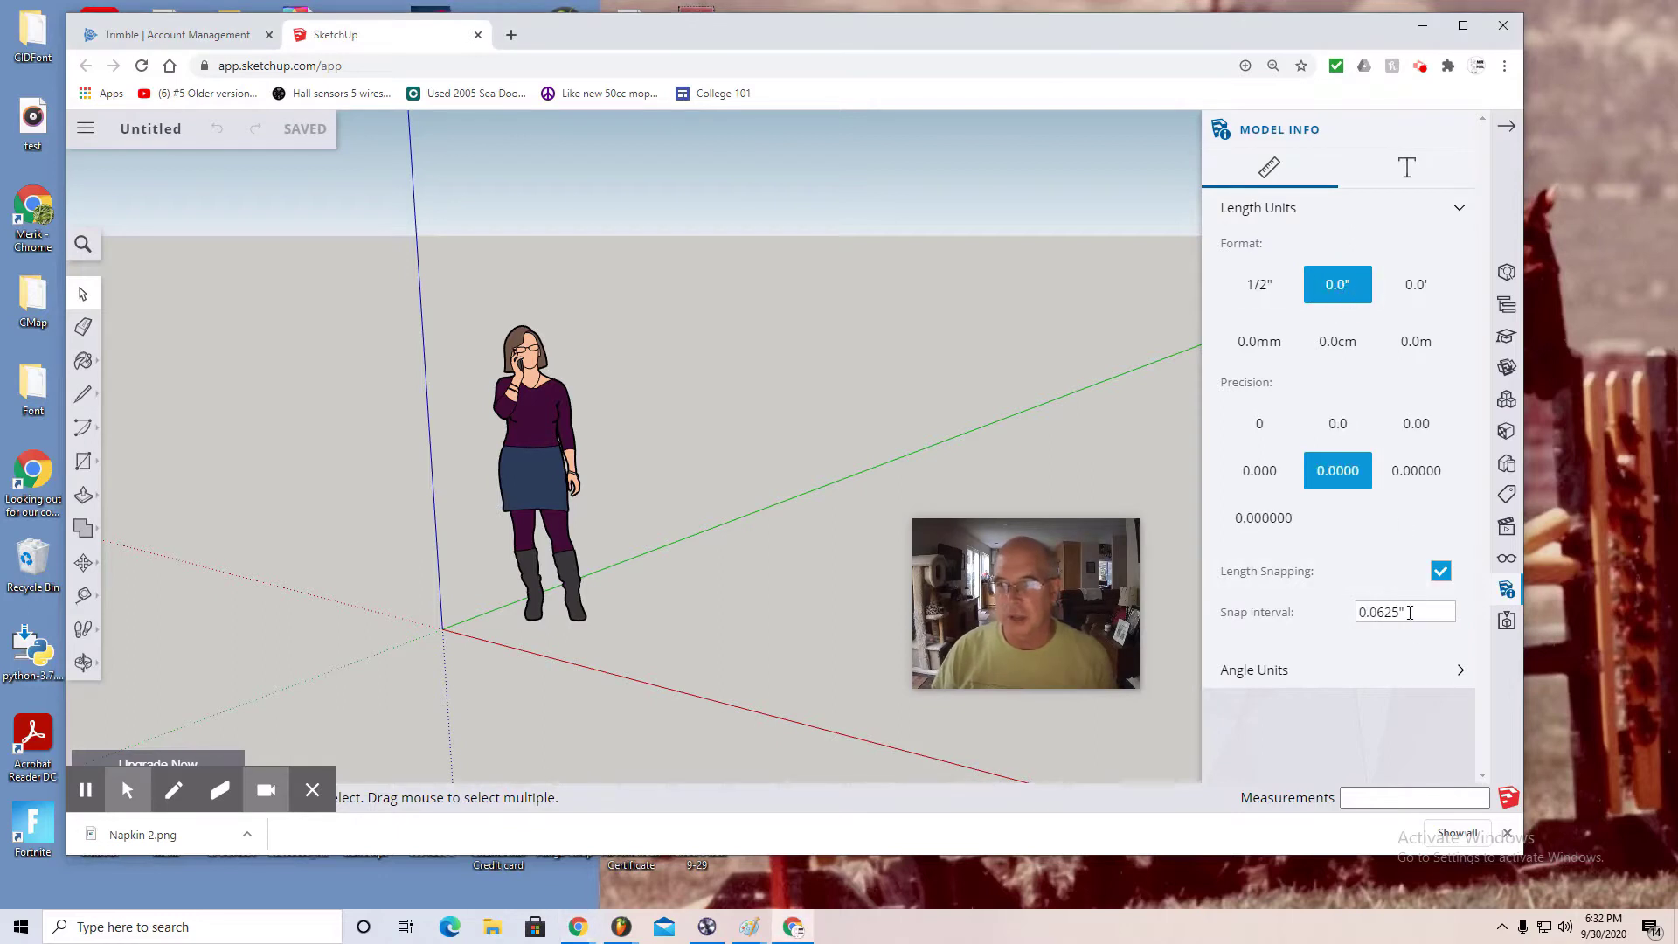
pyautogui.moveTo(1409, 613); pyautogui.dragTo(1333, 614)
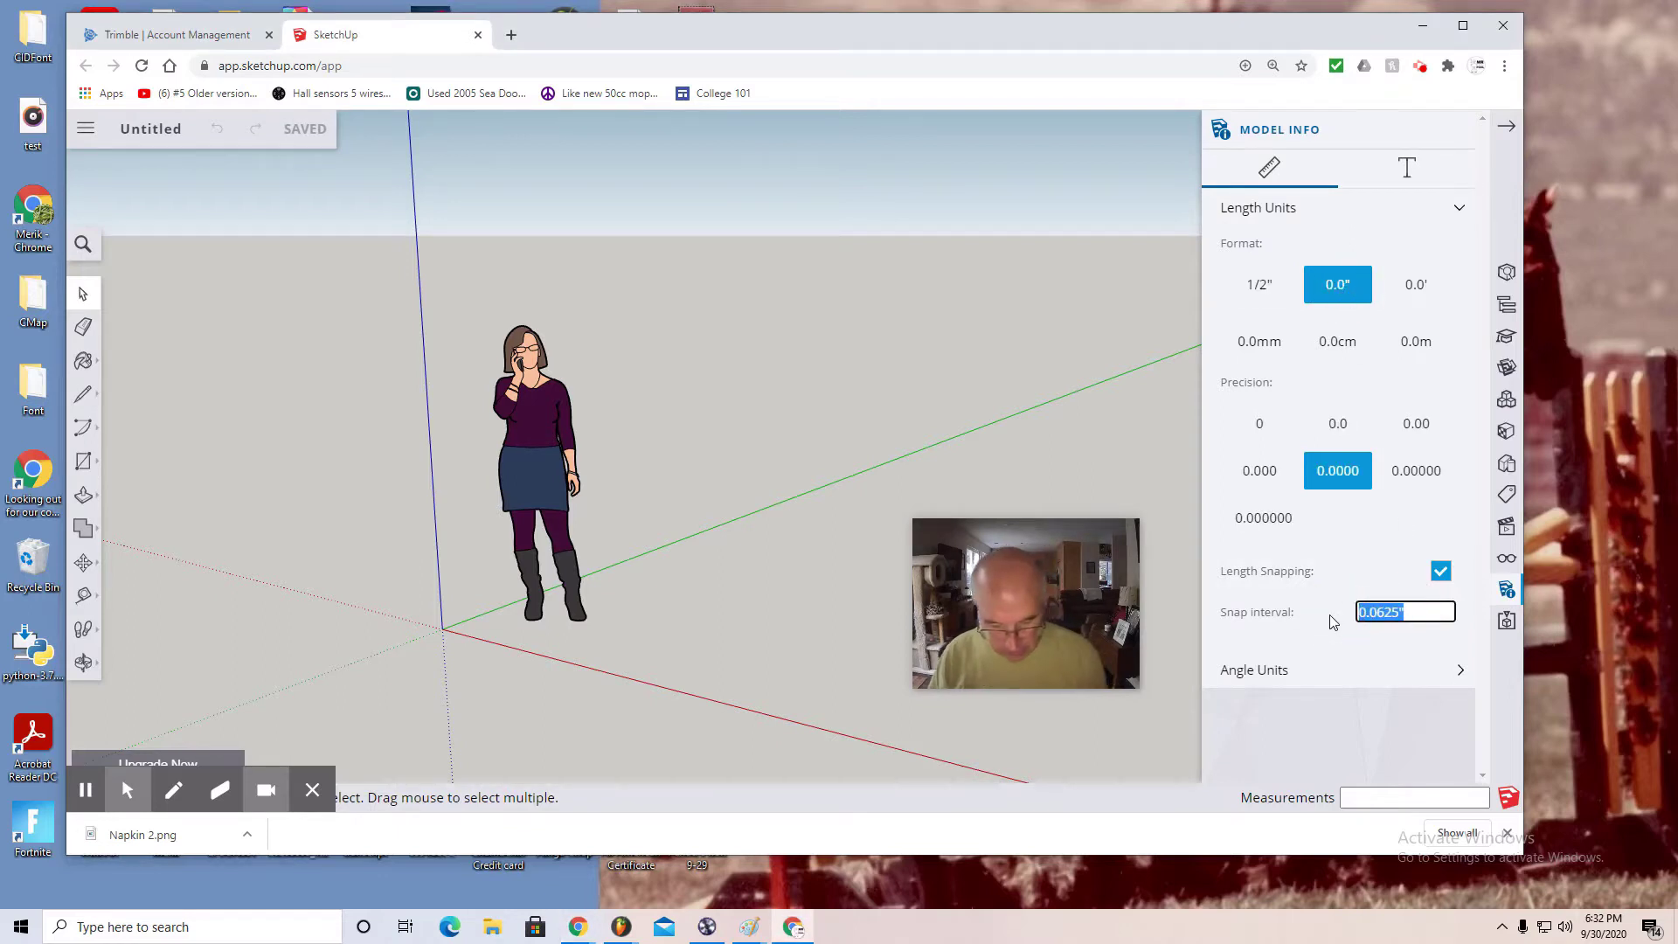
pyautogui.write('.')
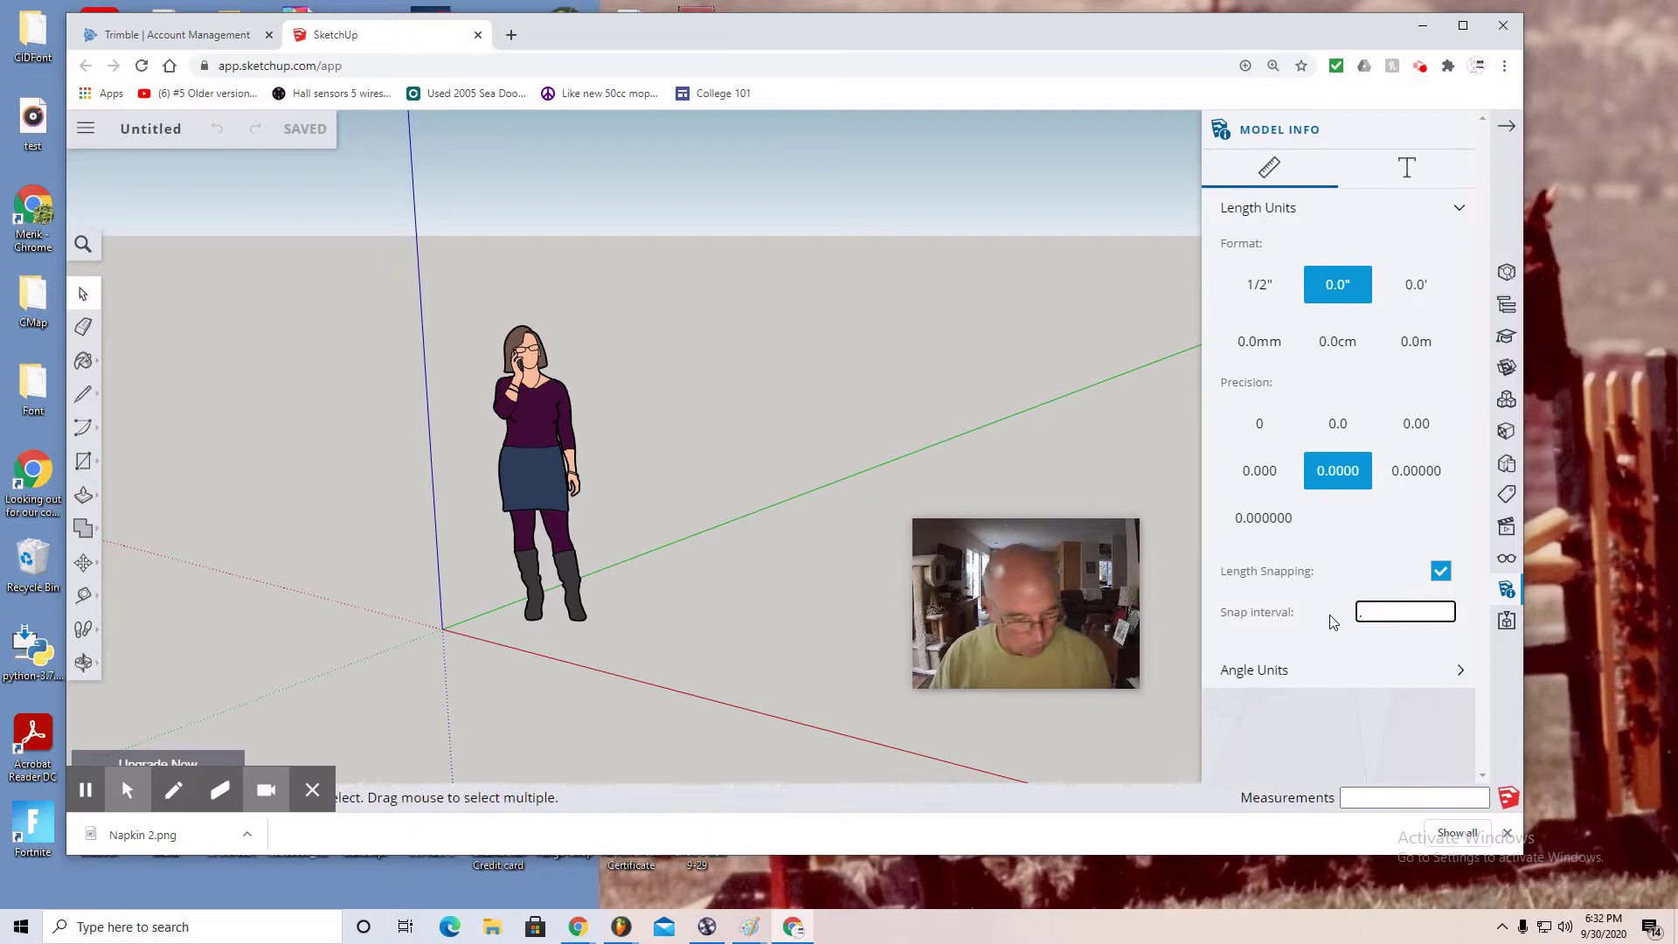
pyautogui.write('125')
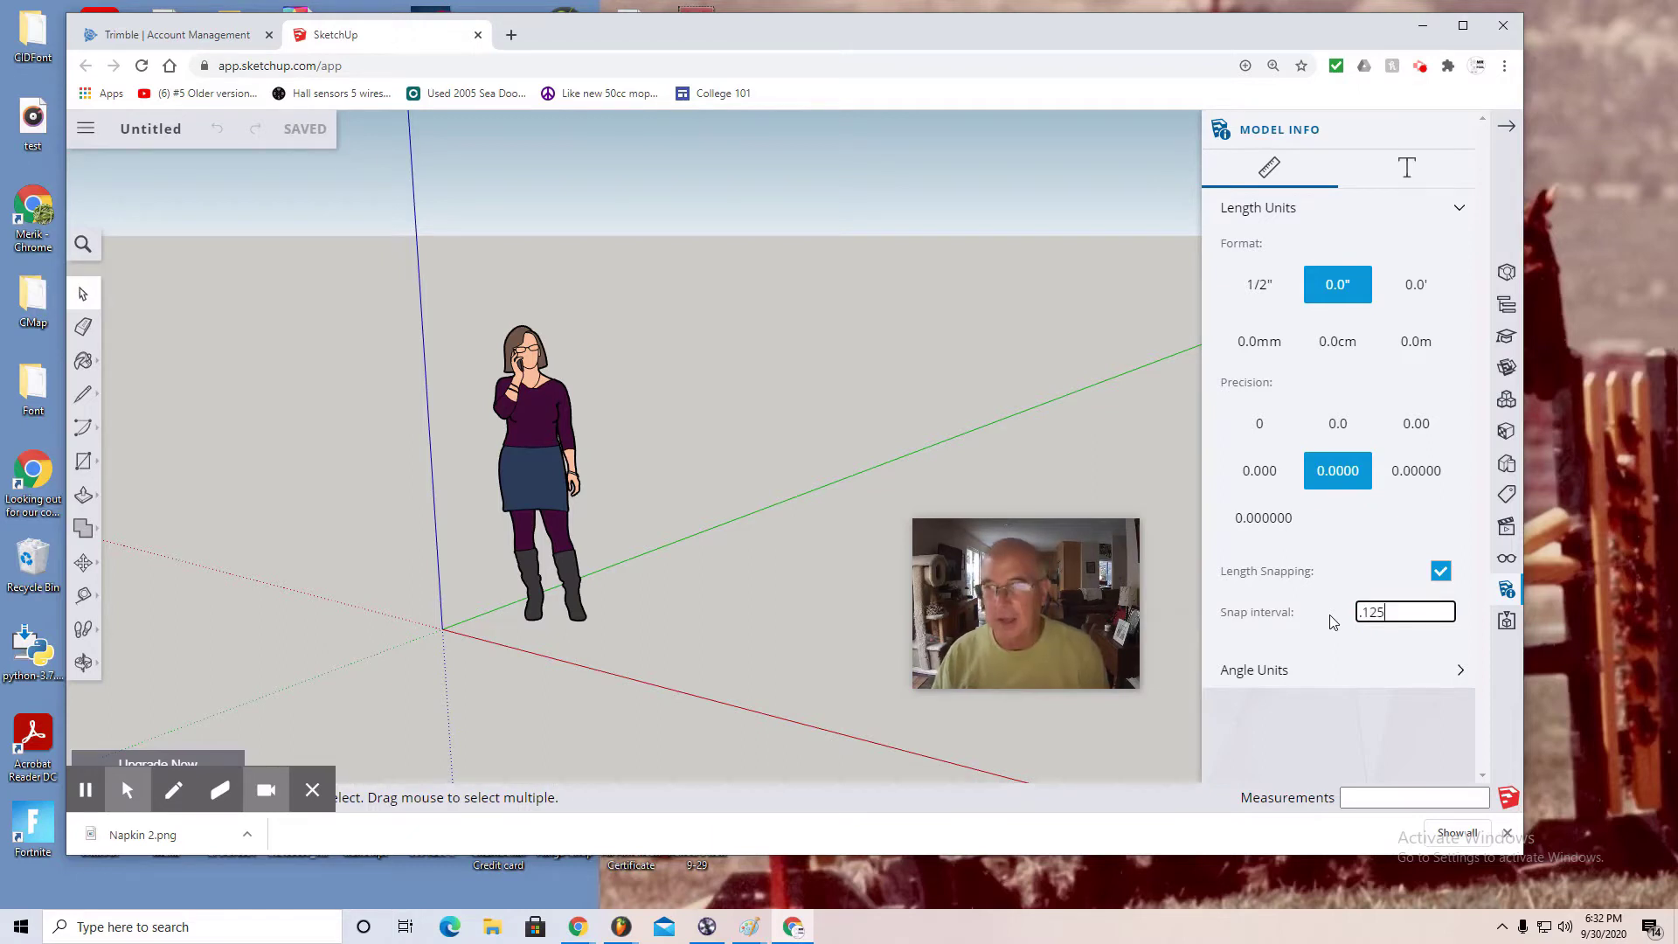
pyautogui.press('Return')
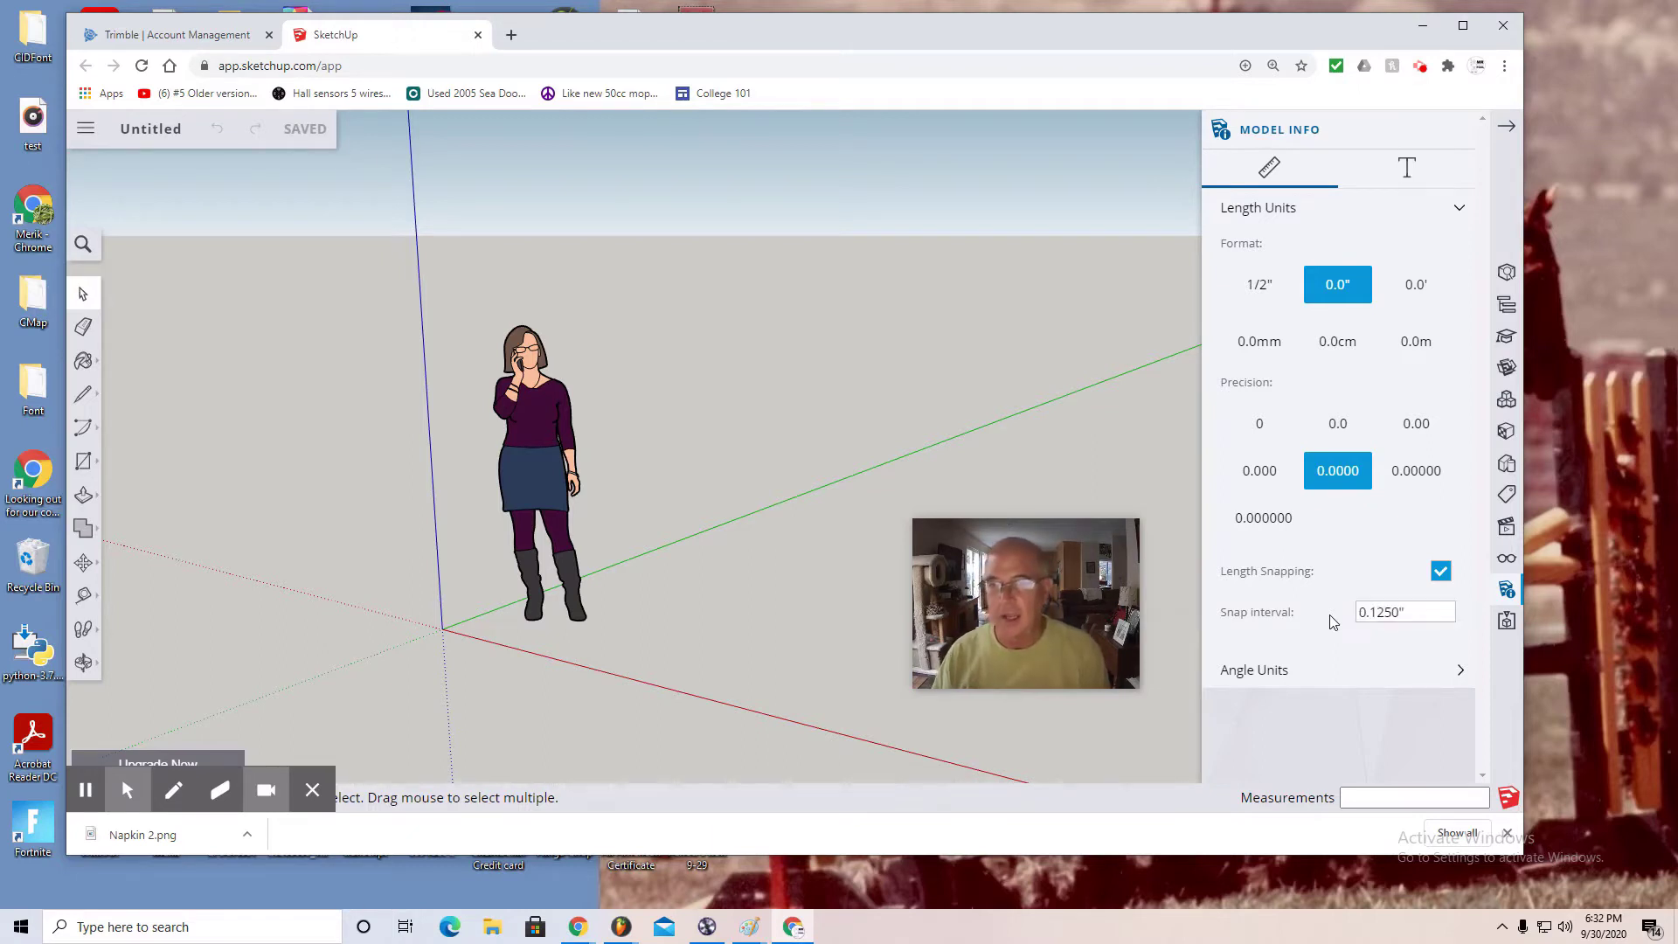
pyautogui.click(543, 452)
pyautogui.press('Delete')
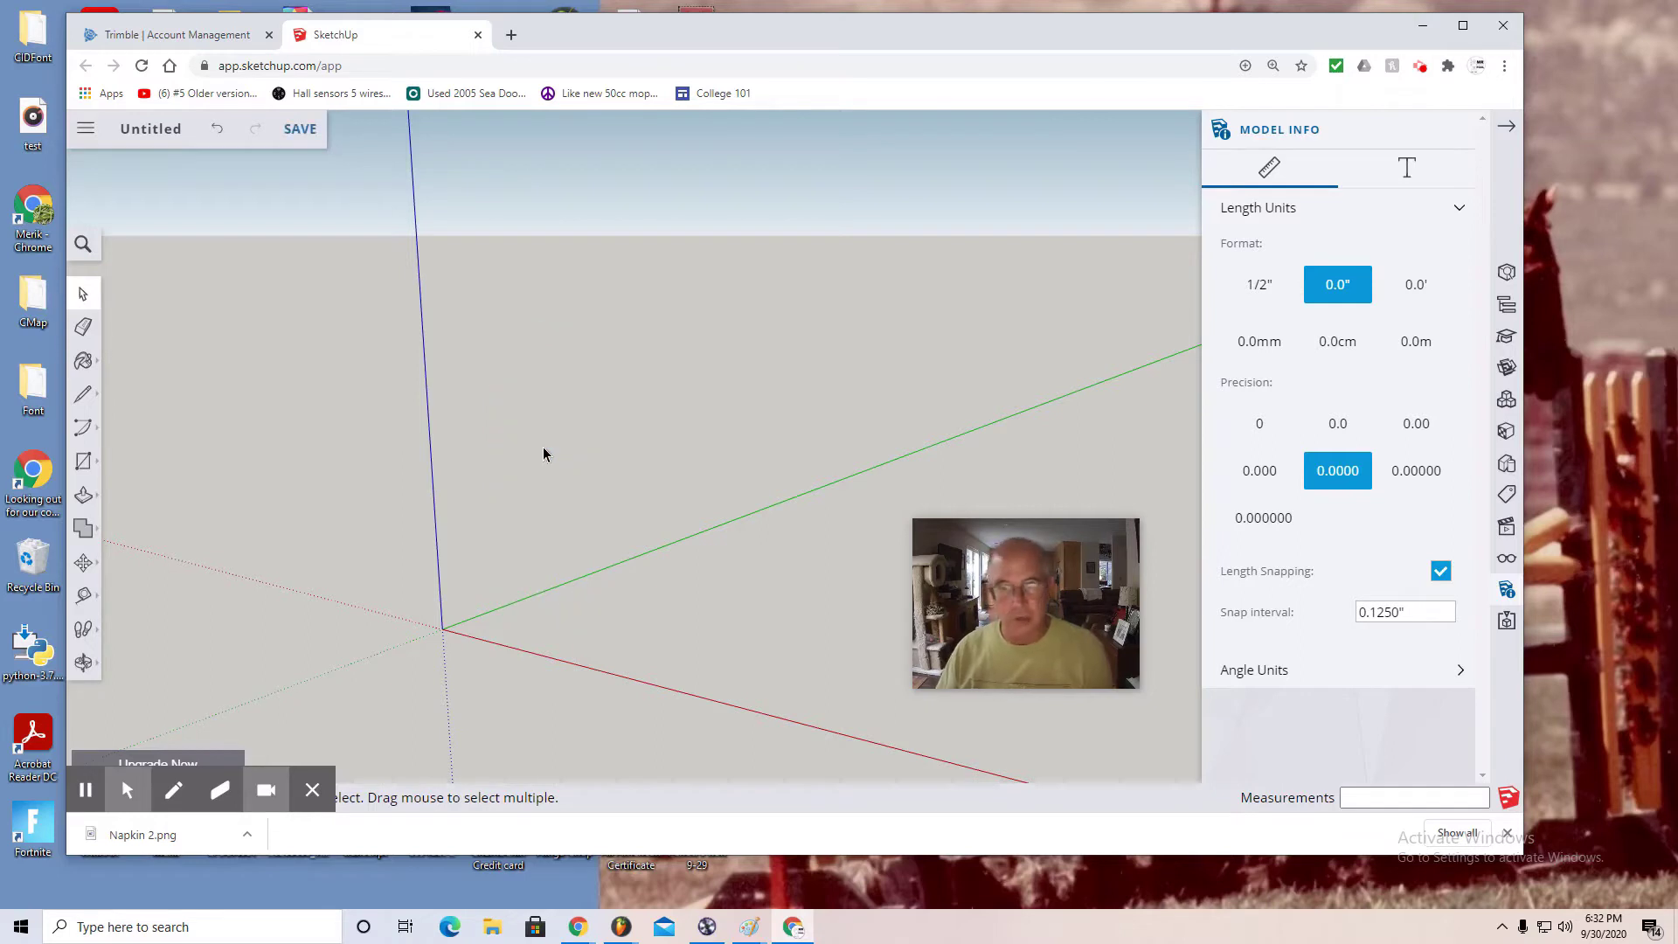
# Step: Switch the camera to Parallel Projection and the Front standard view
pyautogui.click(1507, 530)
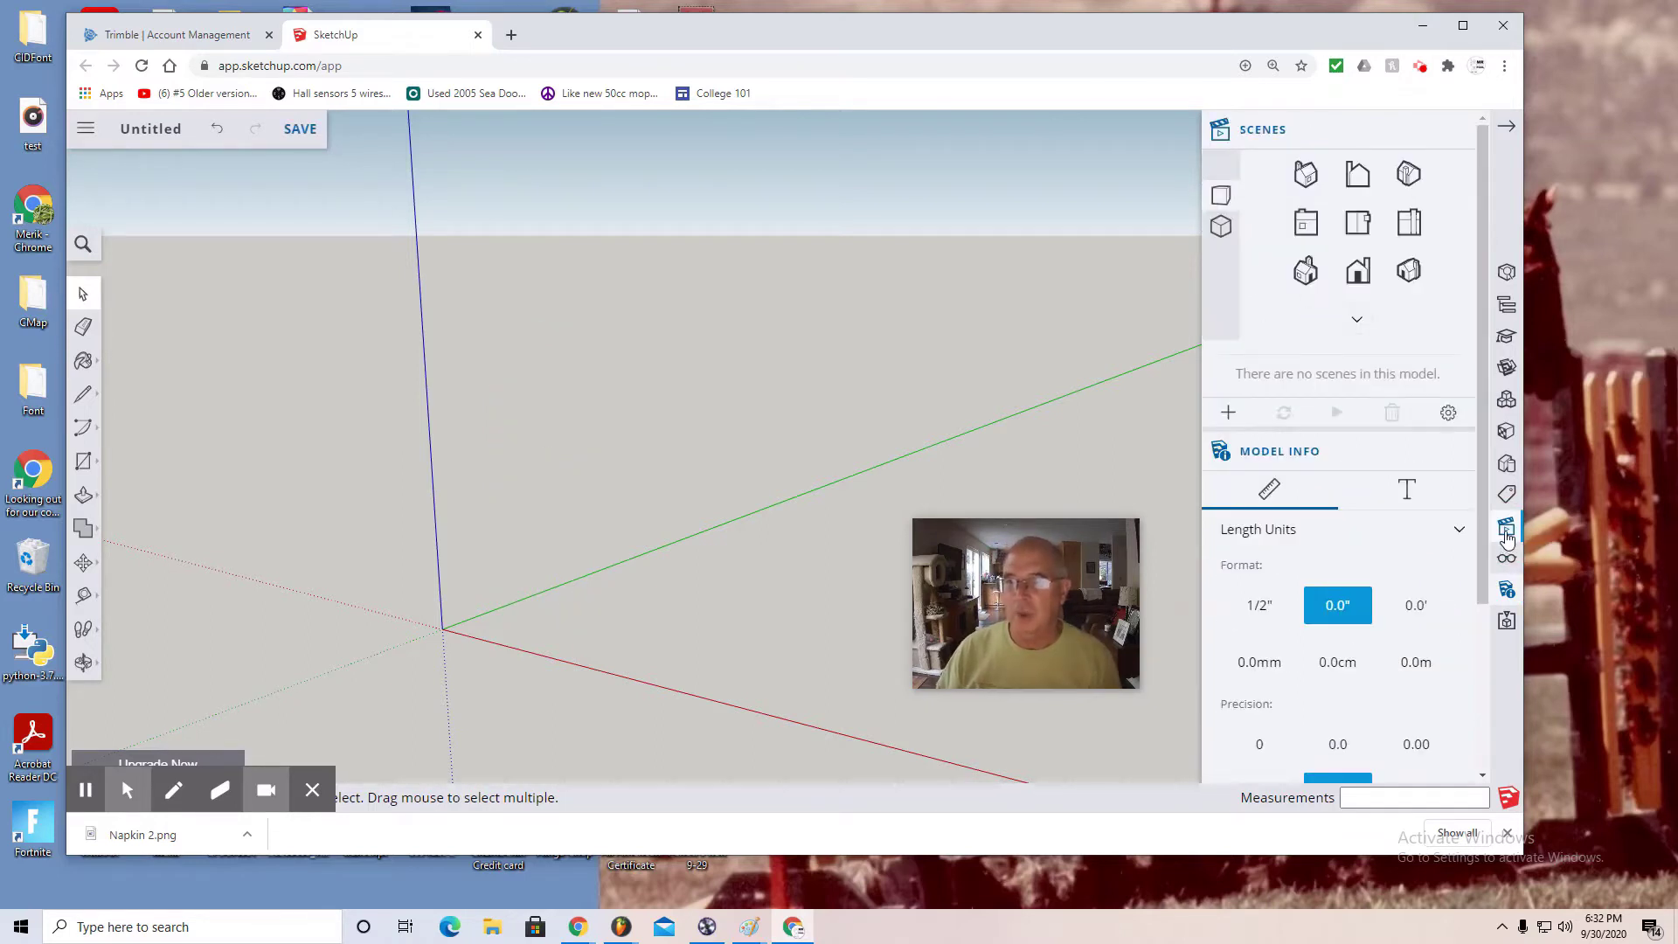
pyautogui.click(1221, 227)
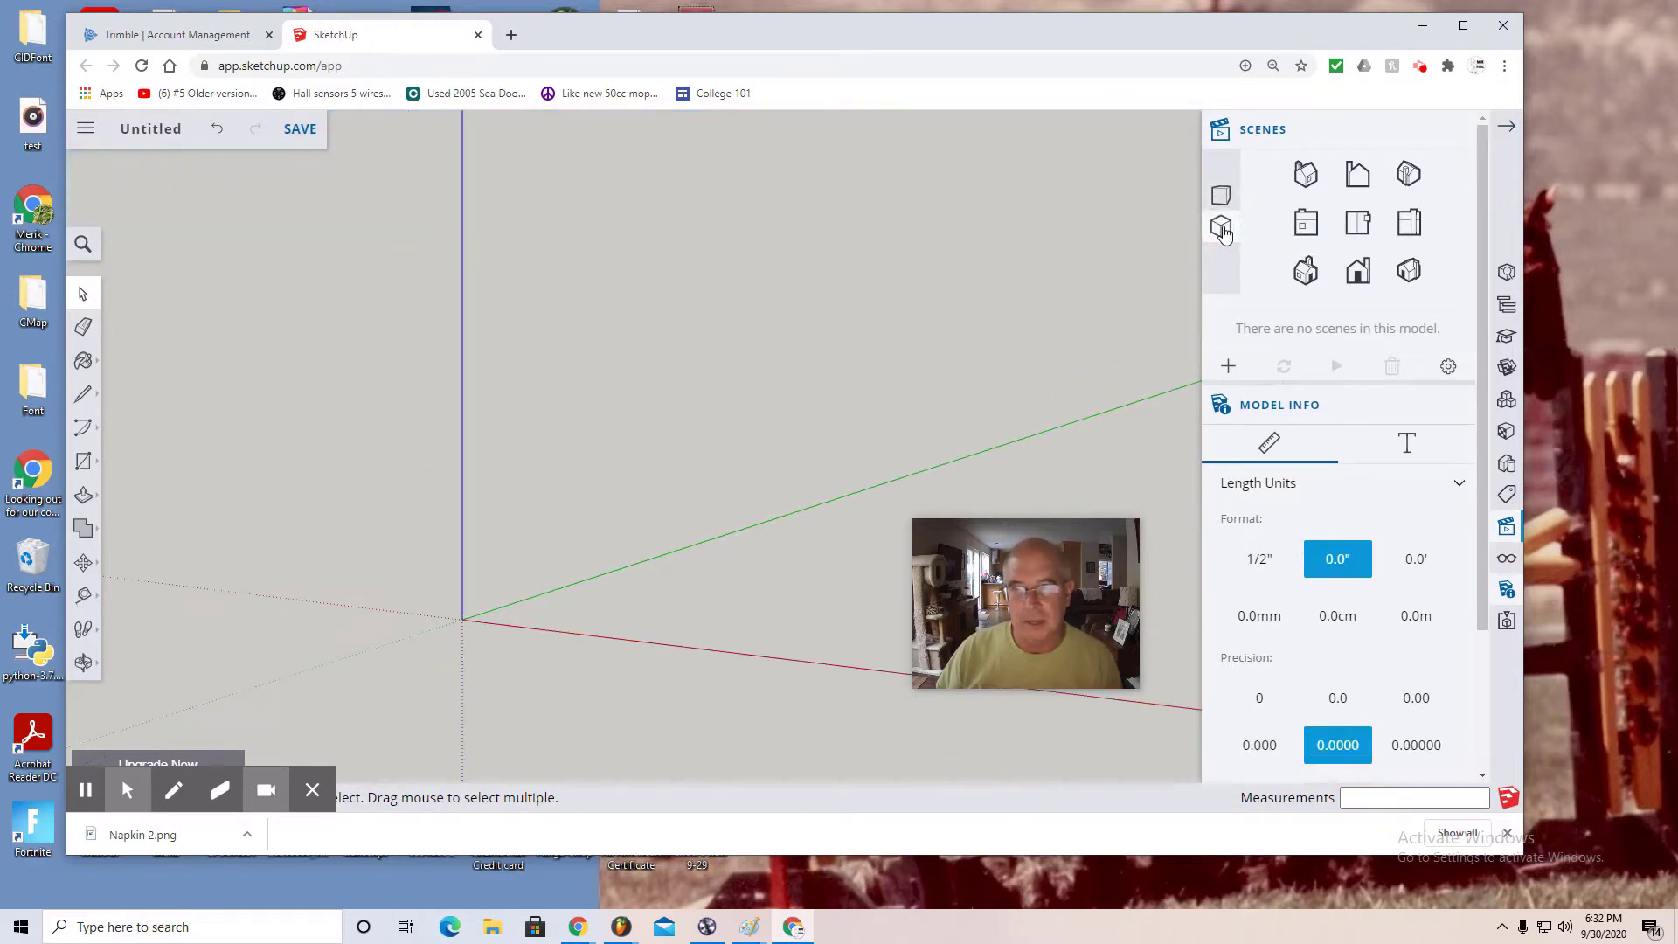
pyautogui.click(1356, 273)
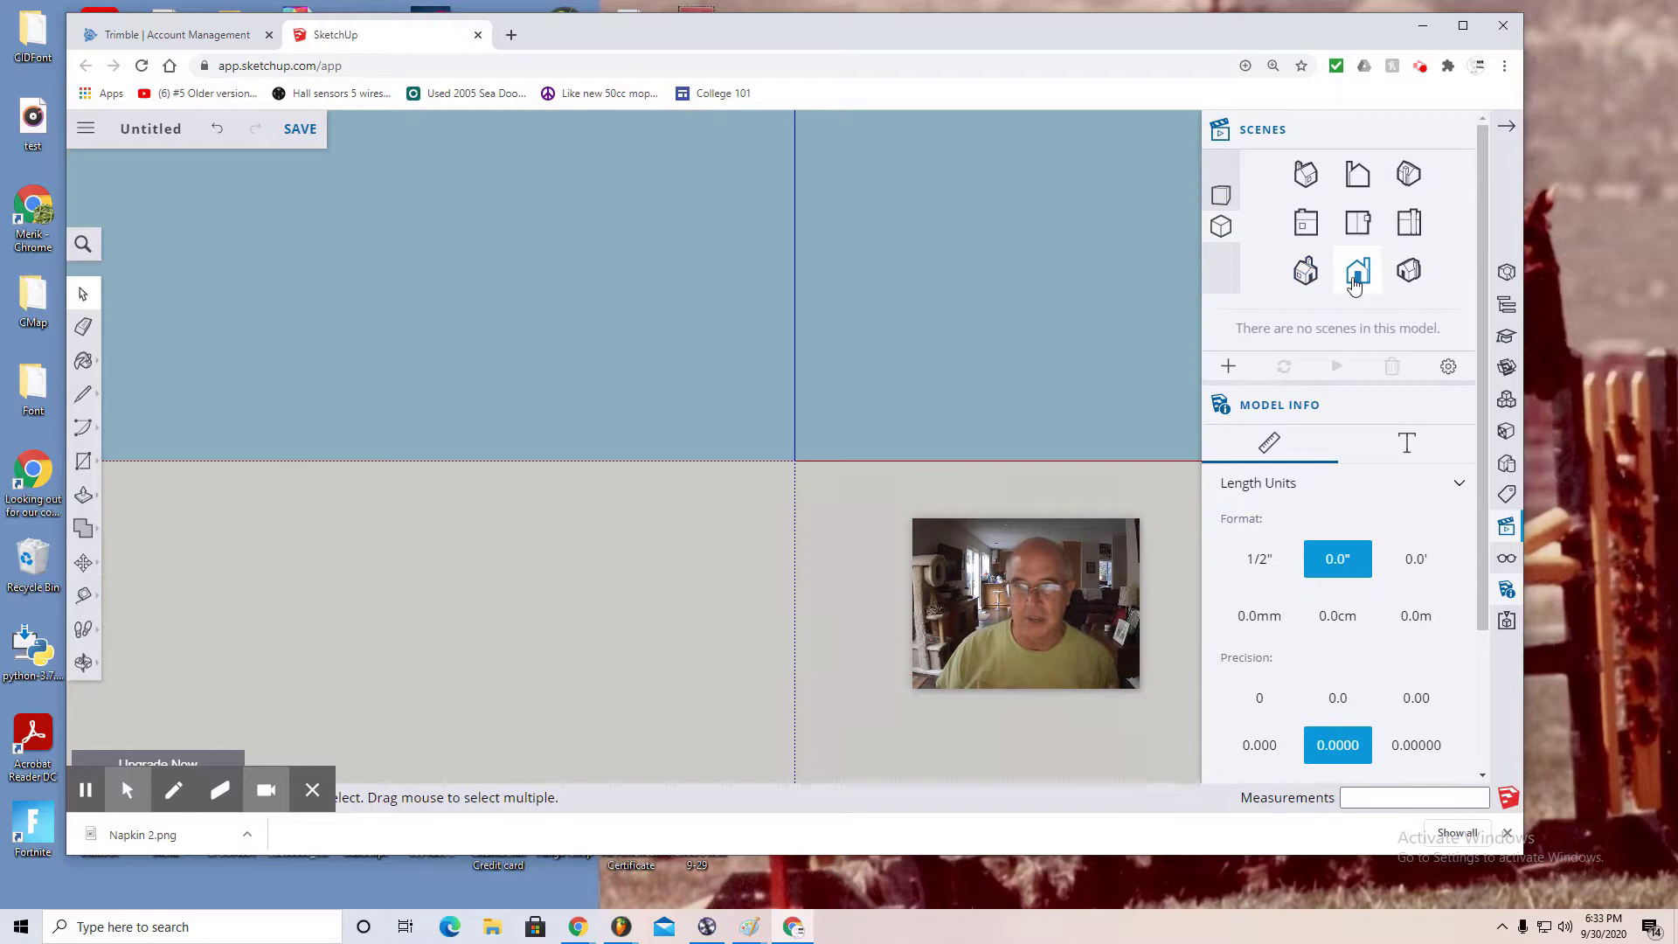
# Step: Pan the view so the origin sits toward the lower left
pyautogui.click(85, 666)
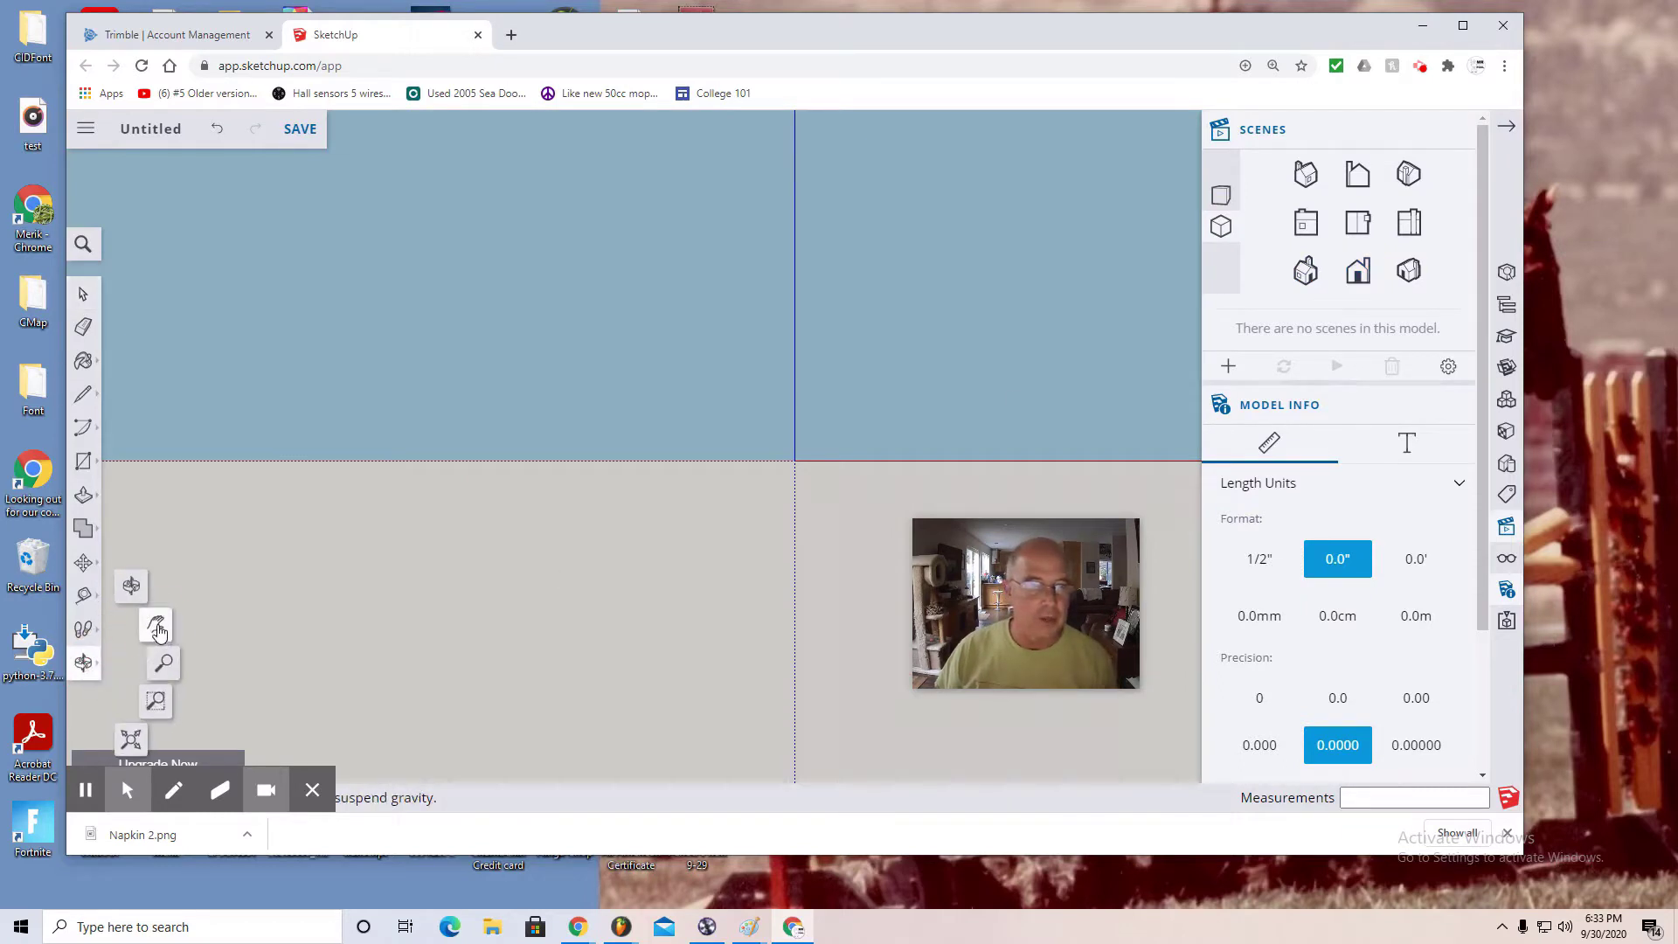
pyautogui.click(154, 640)
pyautogui.moveTo(768, 486); pyautogui.dragTo(313, 610)
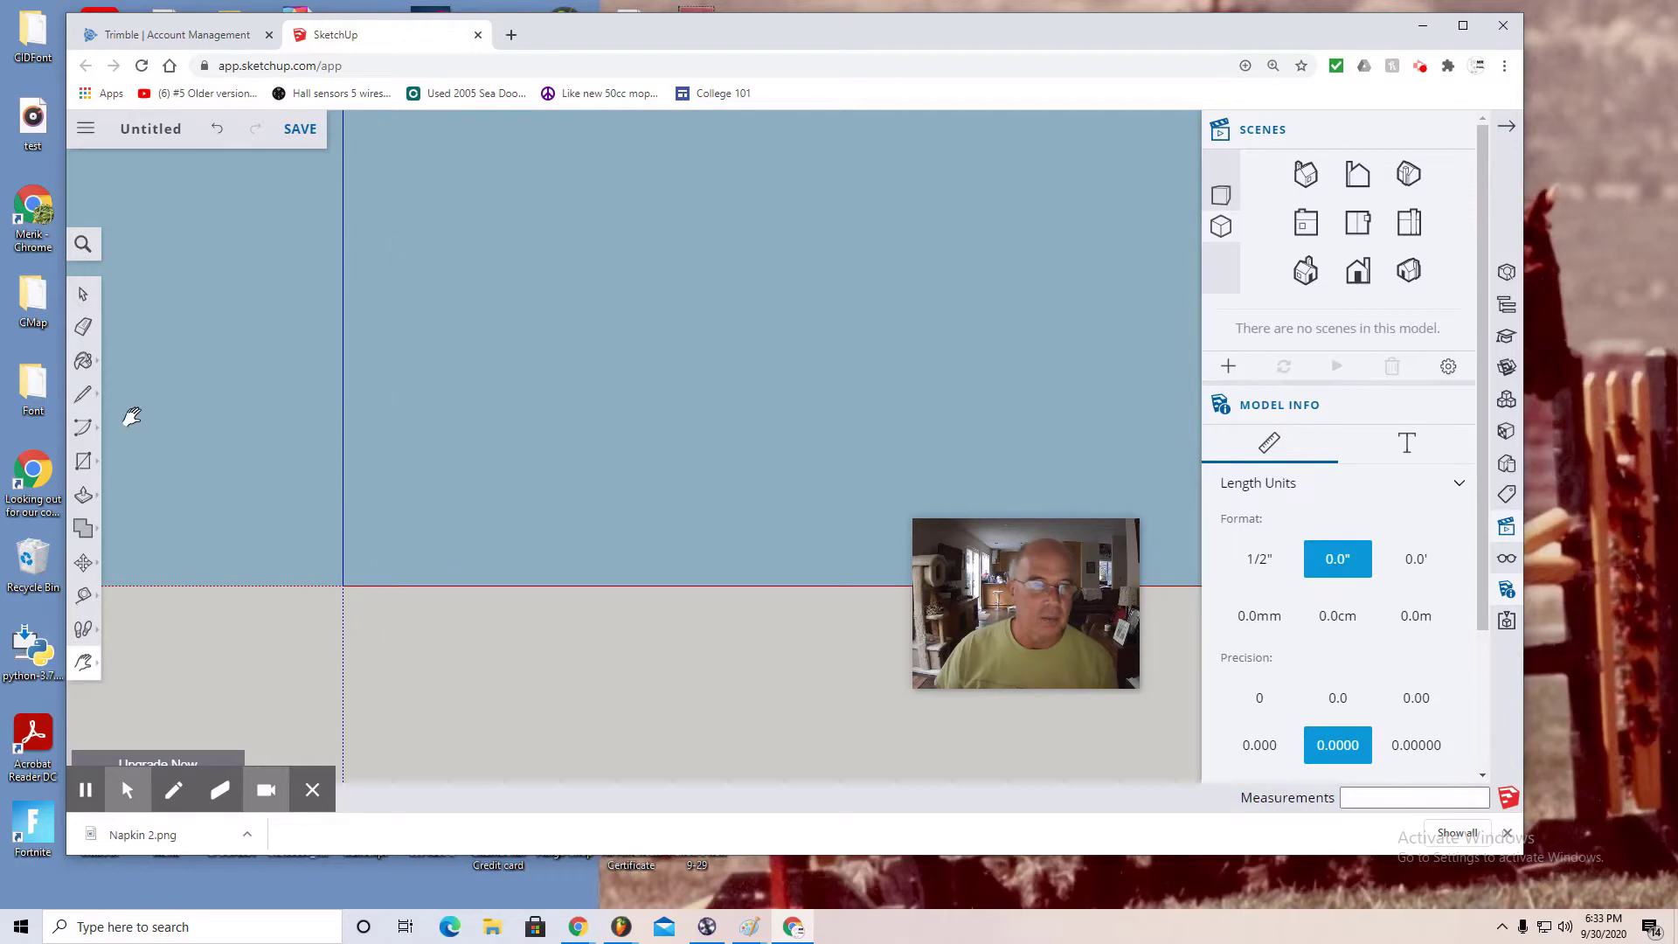
# Step: Draw a 5" by 0.25" rectangle anchored at the origin
pyautogui.click(84, 464)
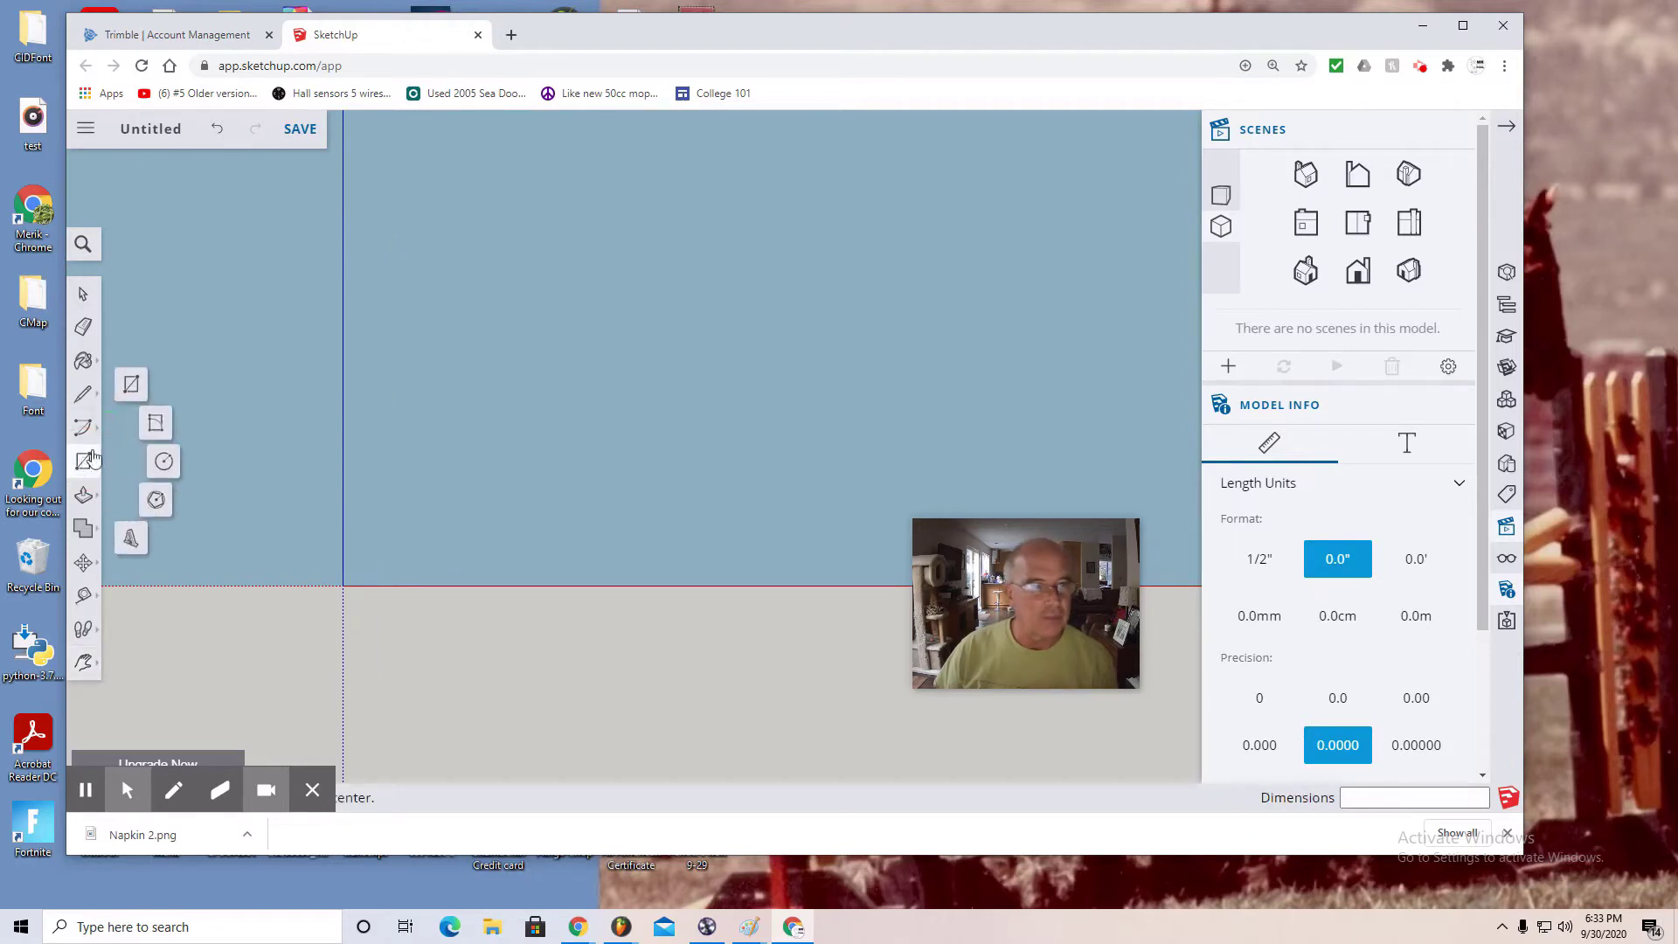
pyautogui.click(129, 388)
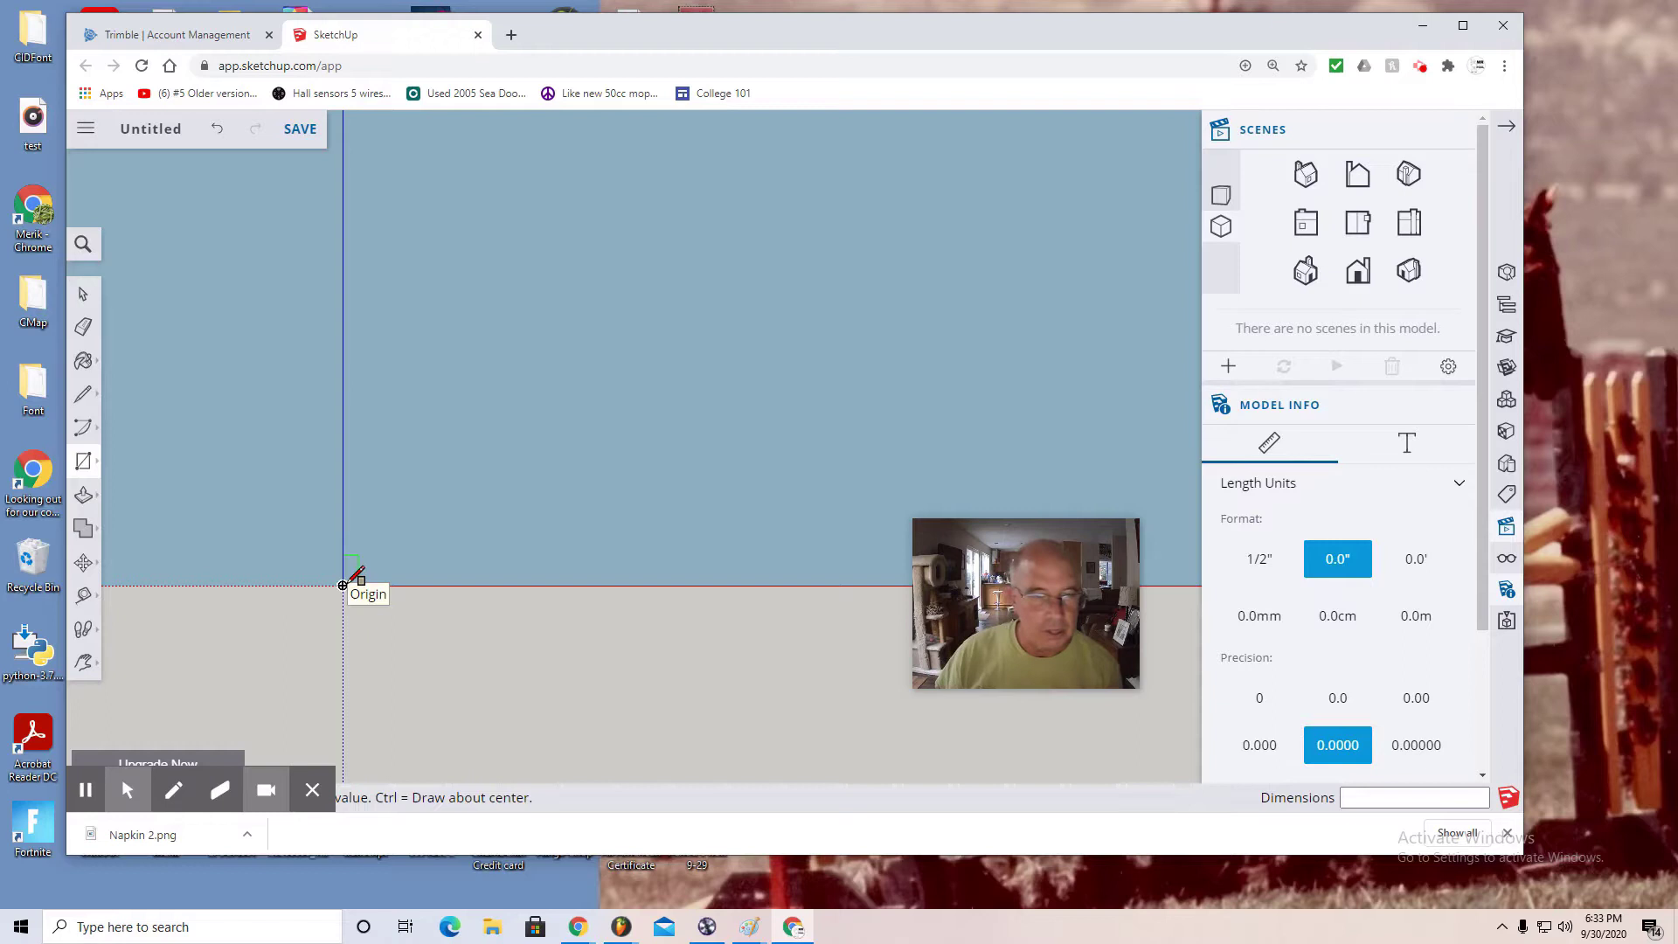
pyautogui.click(343, 585)
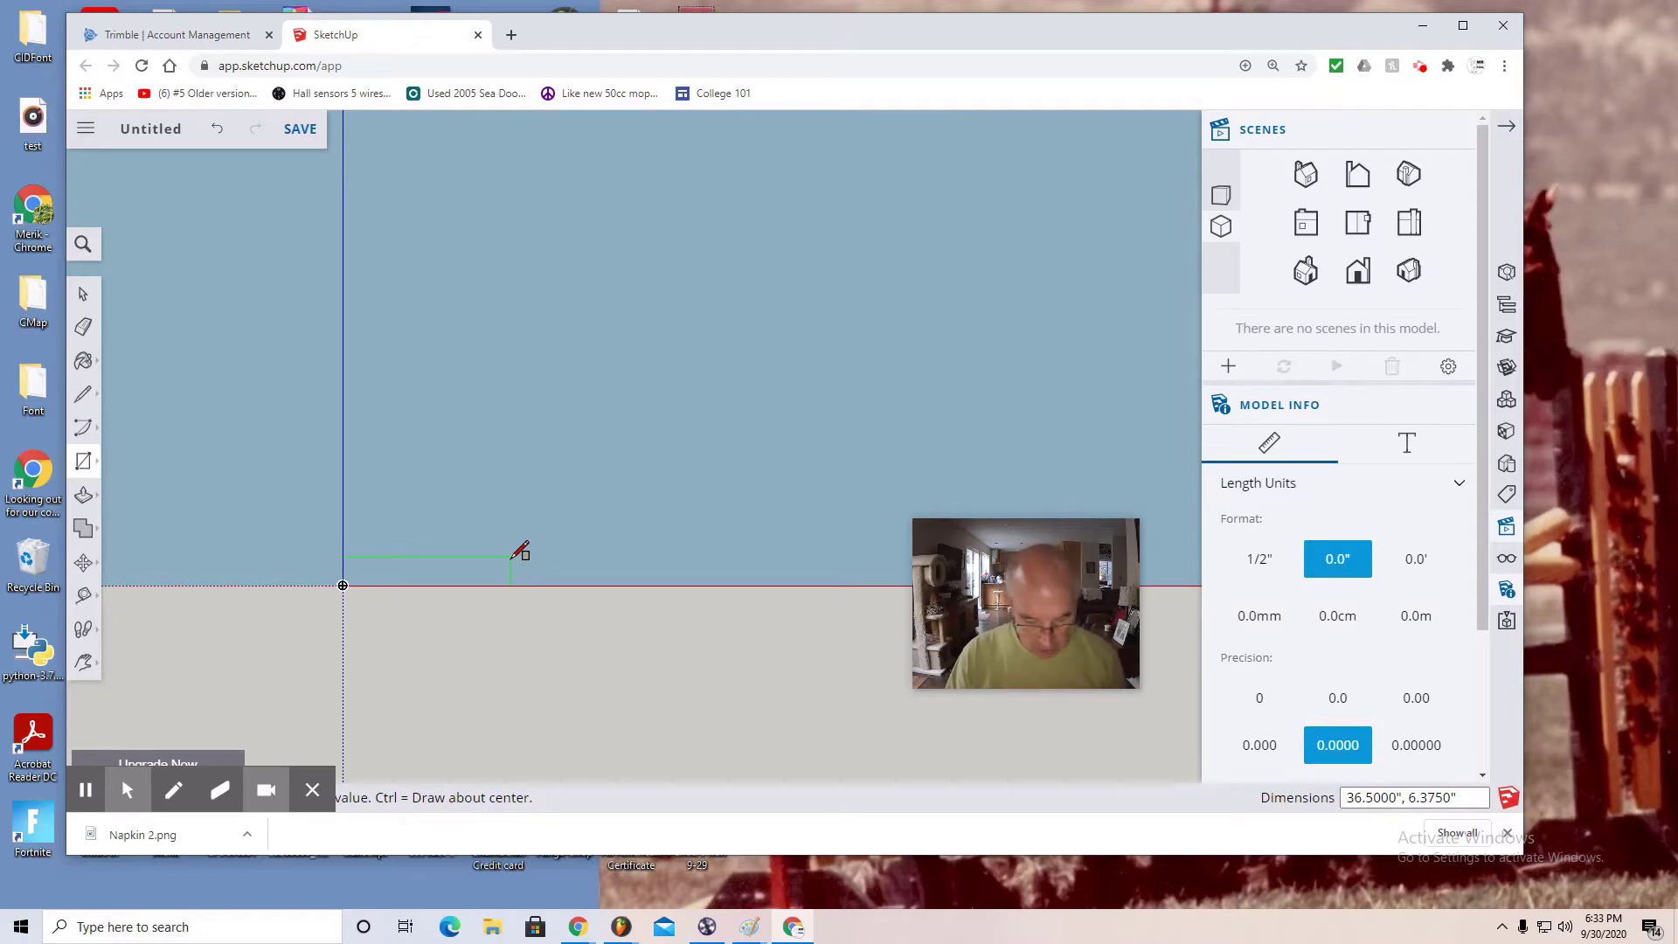
pyautogui.write('5,.25')
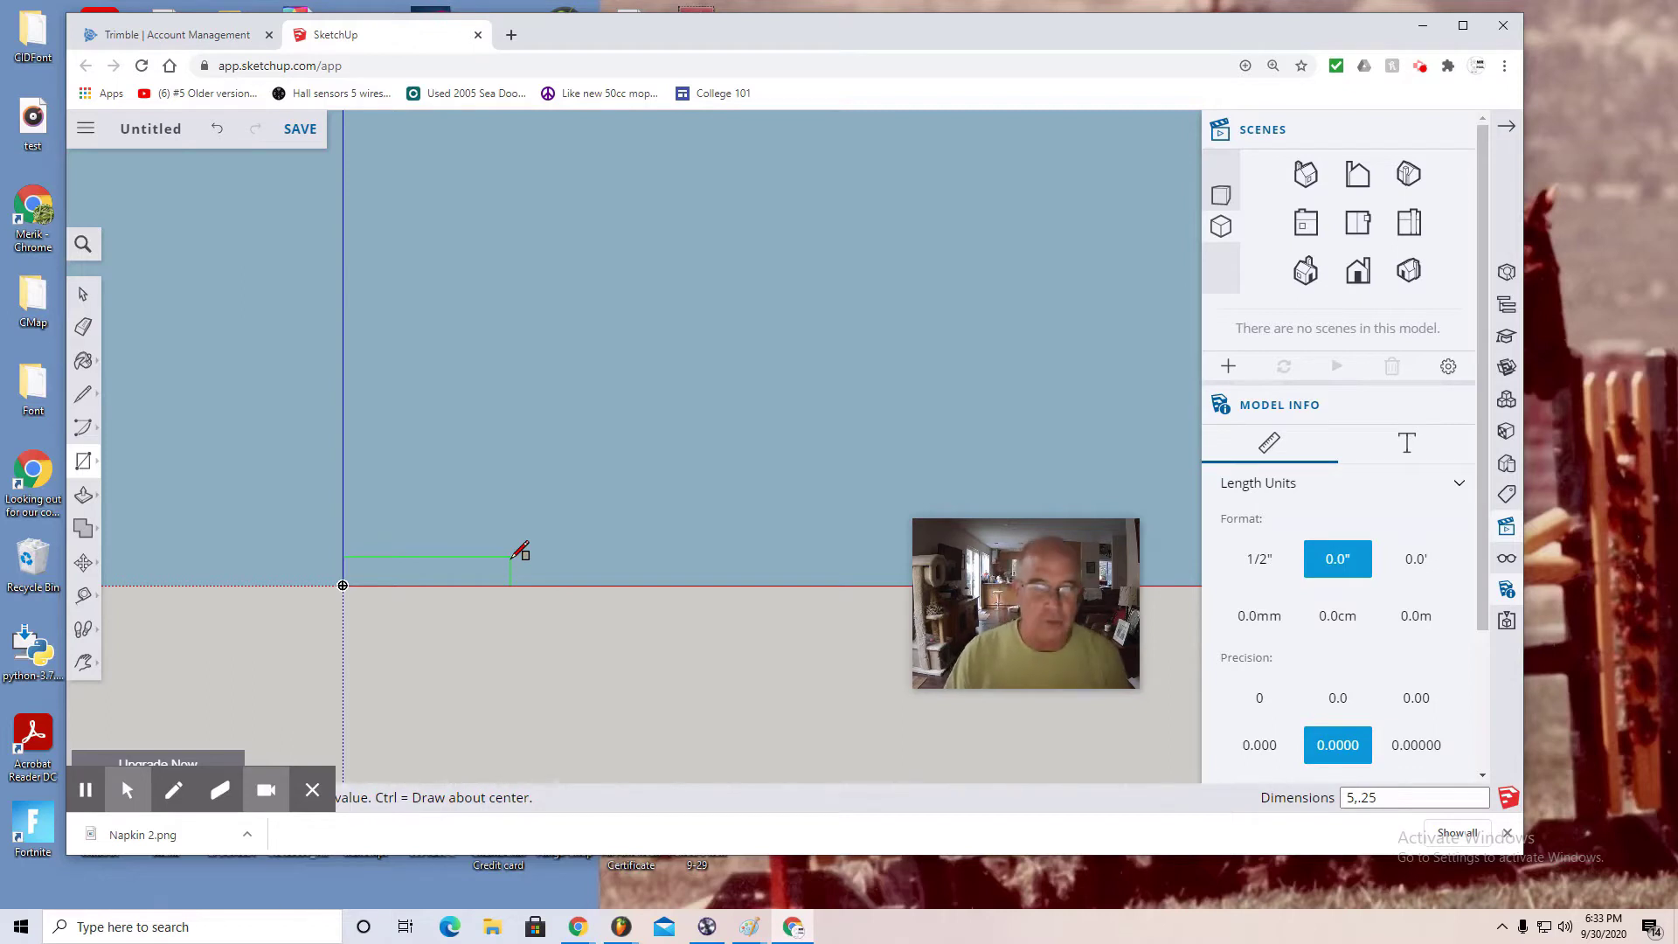
pyautogui.press('Return')
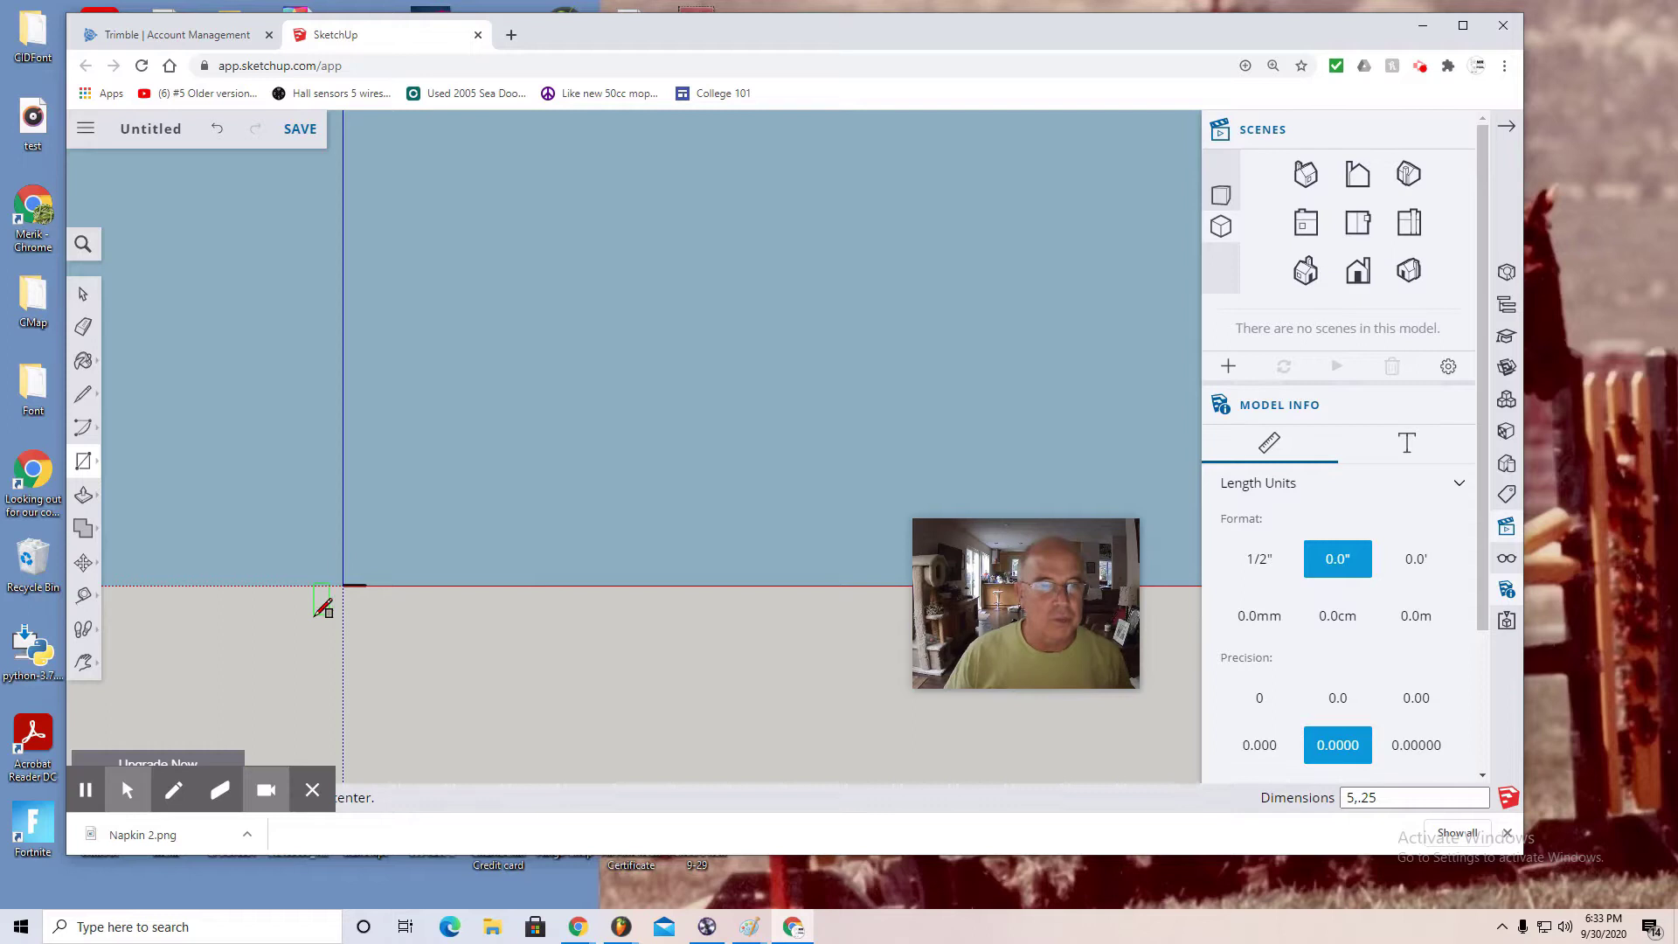
pyautogui.scroll(5, 332, 594)
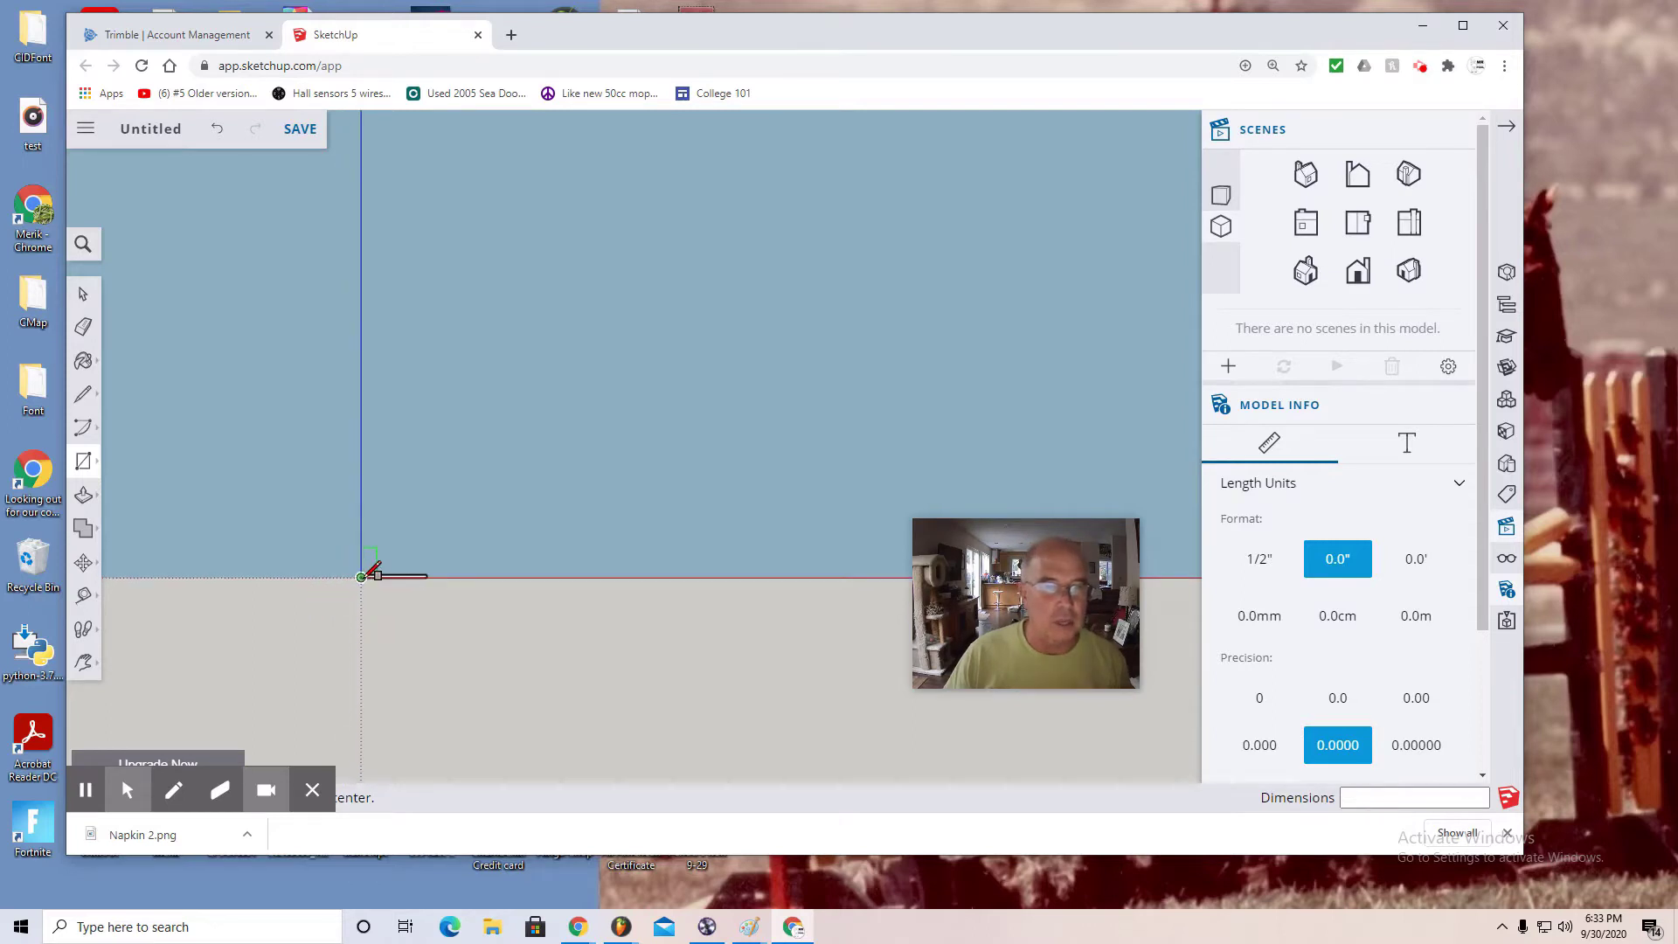
pyautogui.scroll(5, 384, 585)
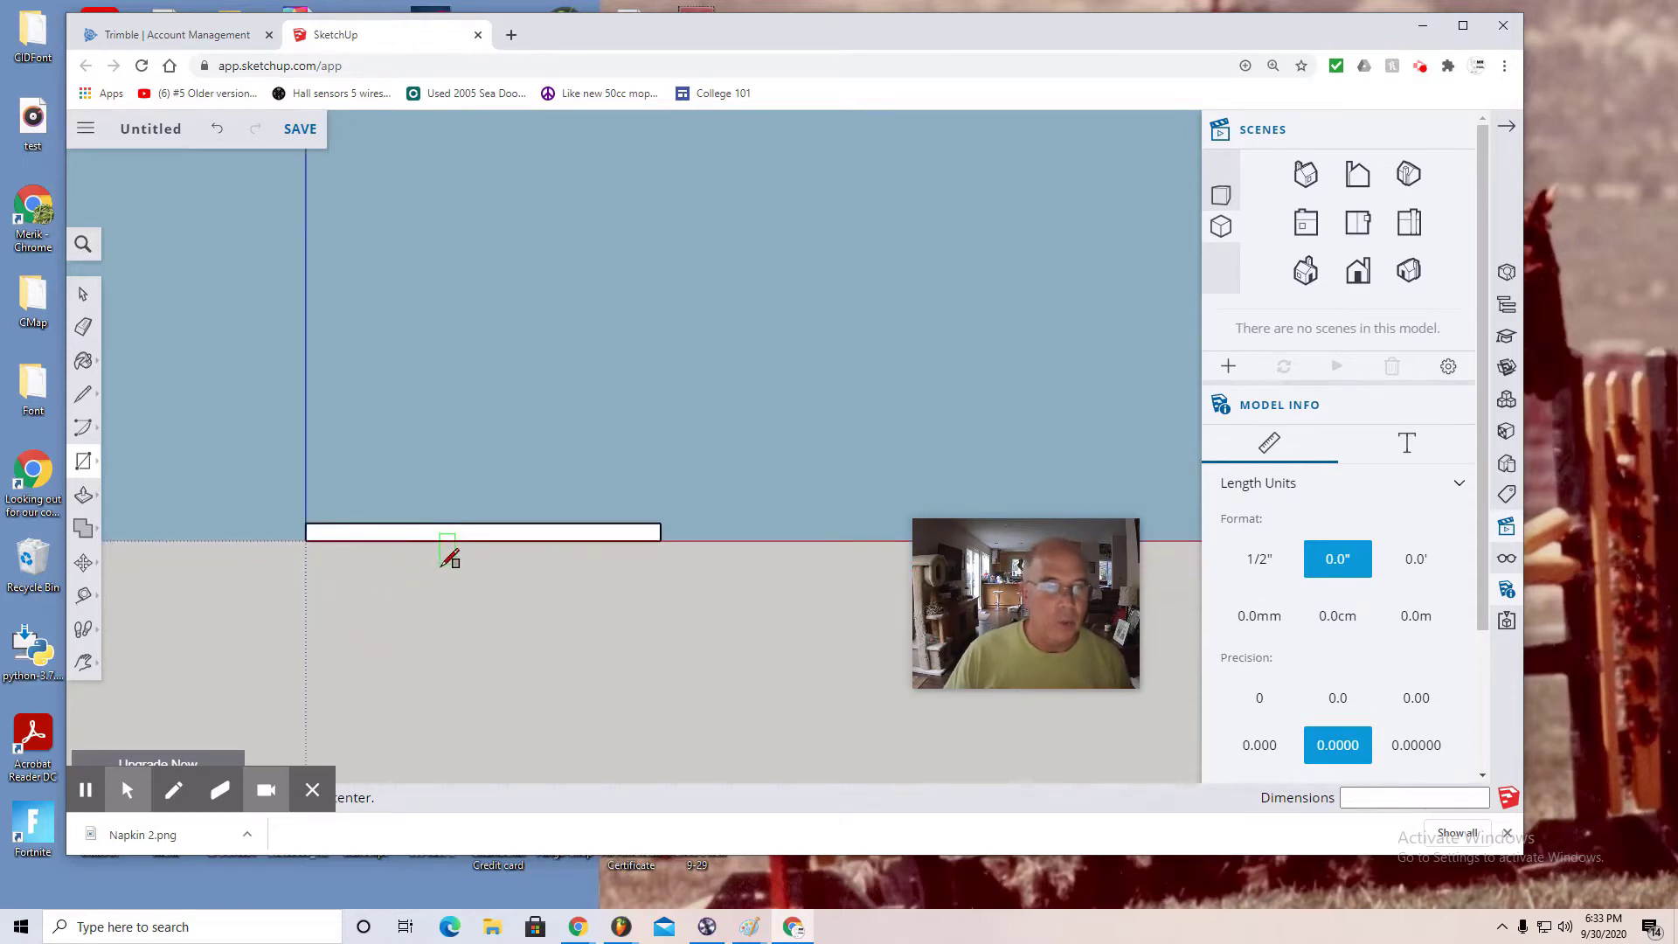
pyautogui.scroll(1, 439, 592)
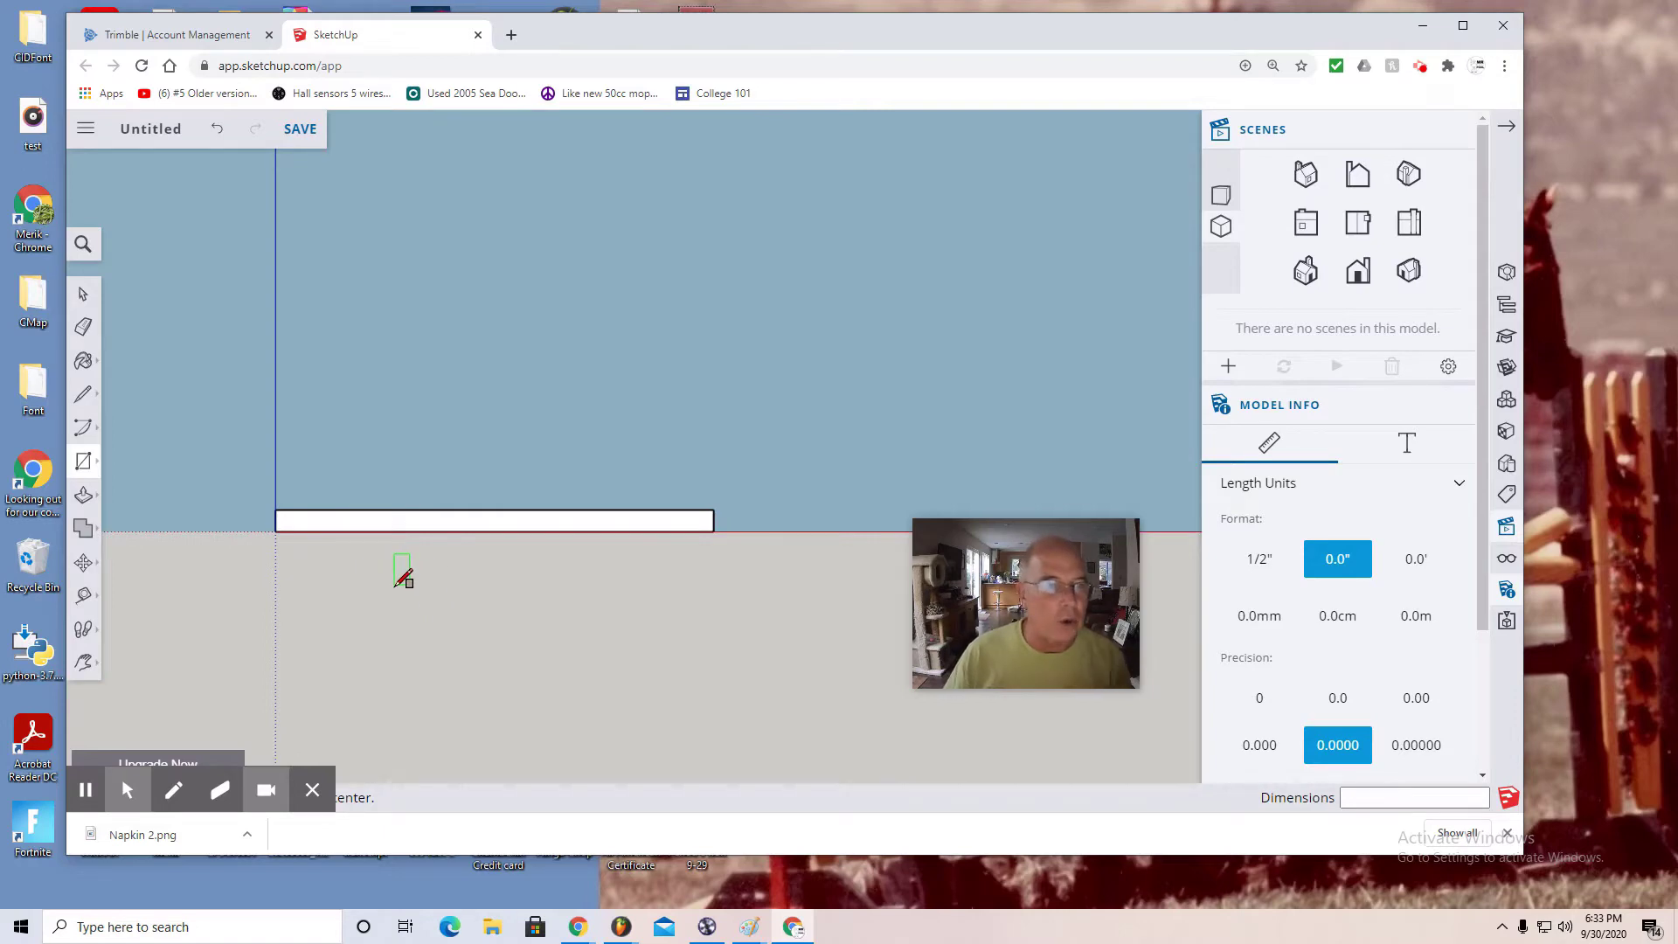
pyautogui.scroll(2, 395, 579)
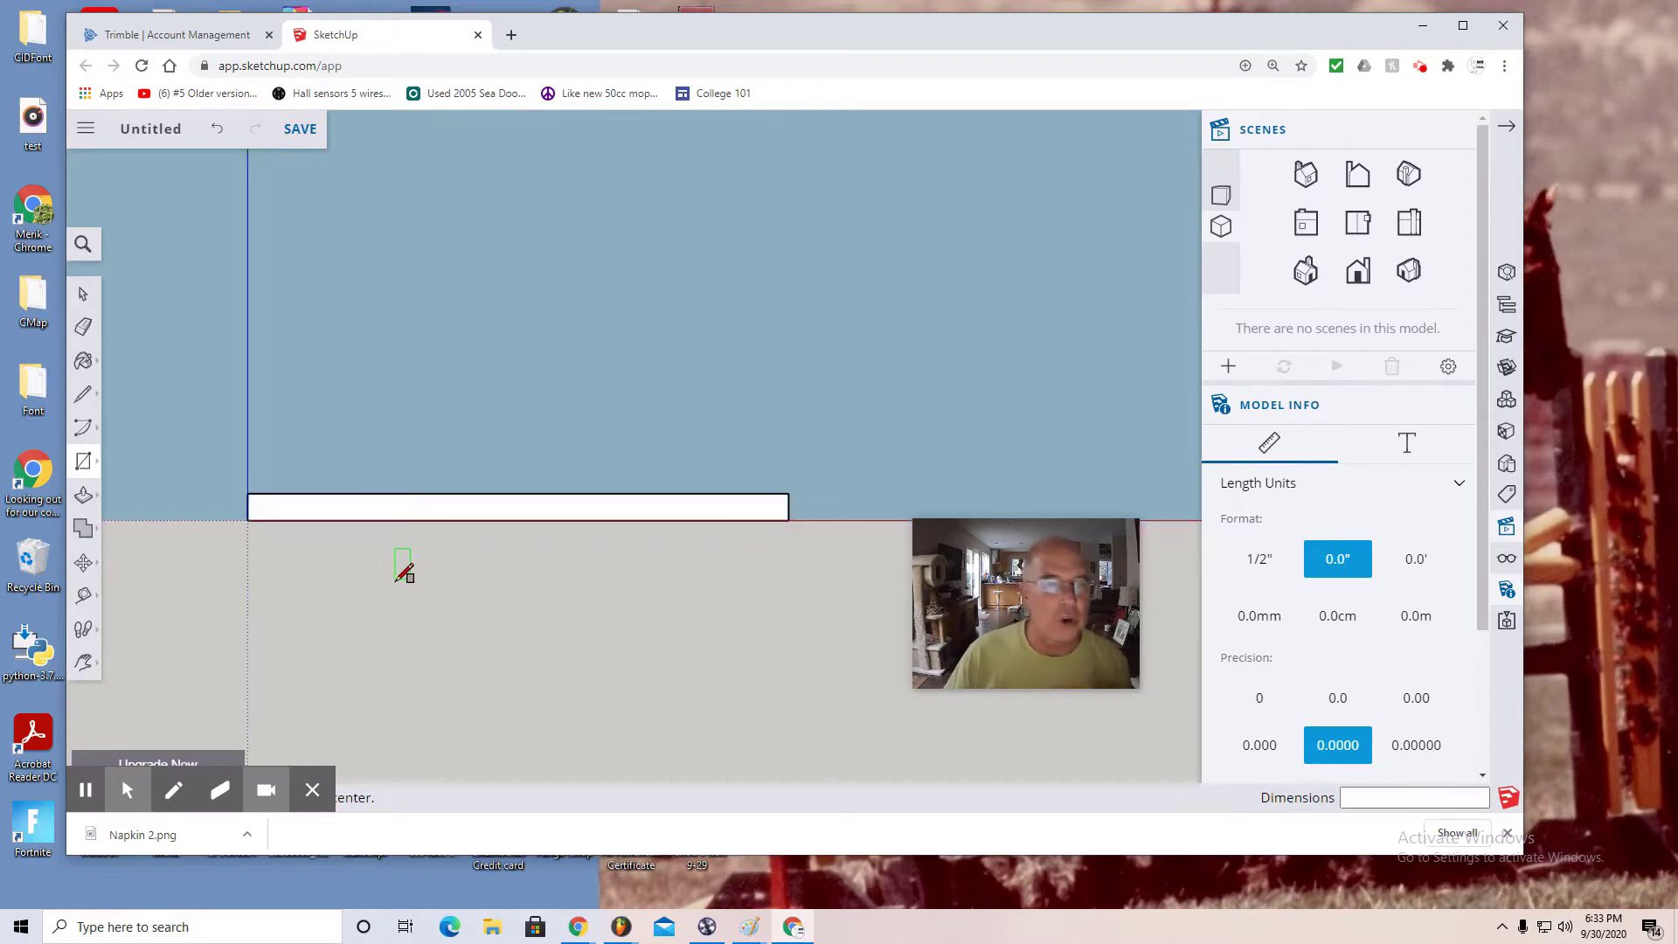
pyautogui.click(83, 399)
pyautogui.scroll(1, 265, 475)
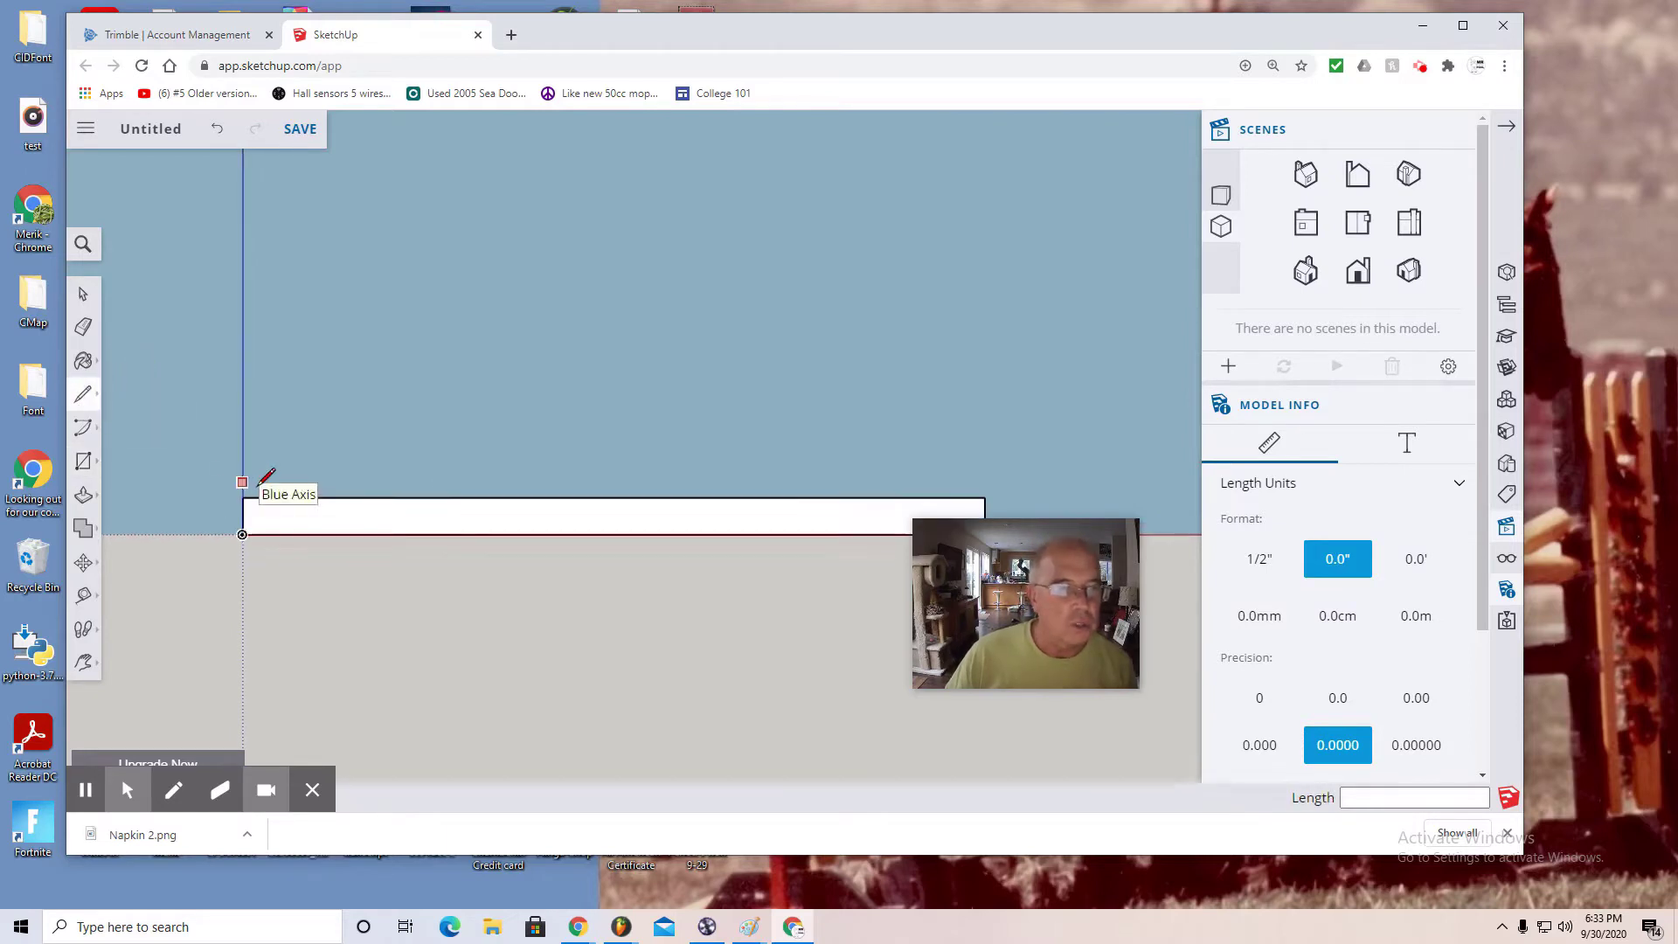
pyautogui.scroll(1, 262, 478)
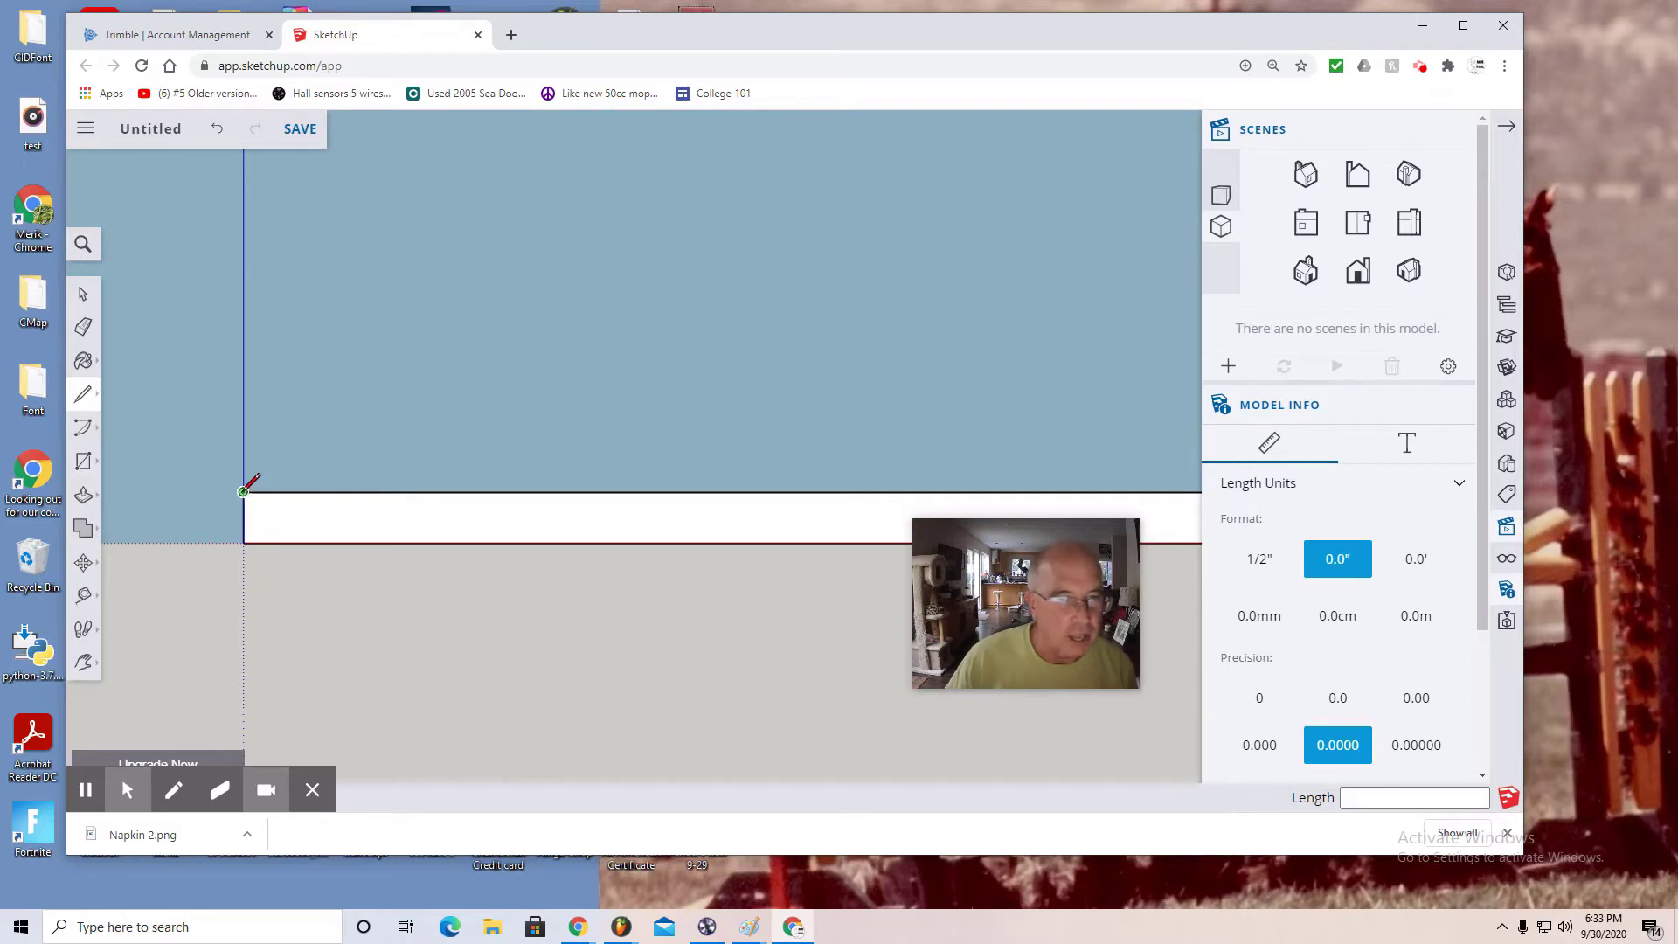
pyautogui.click(243, 491)
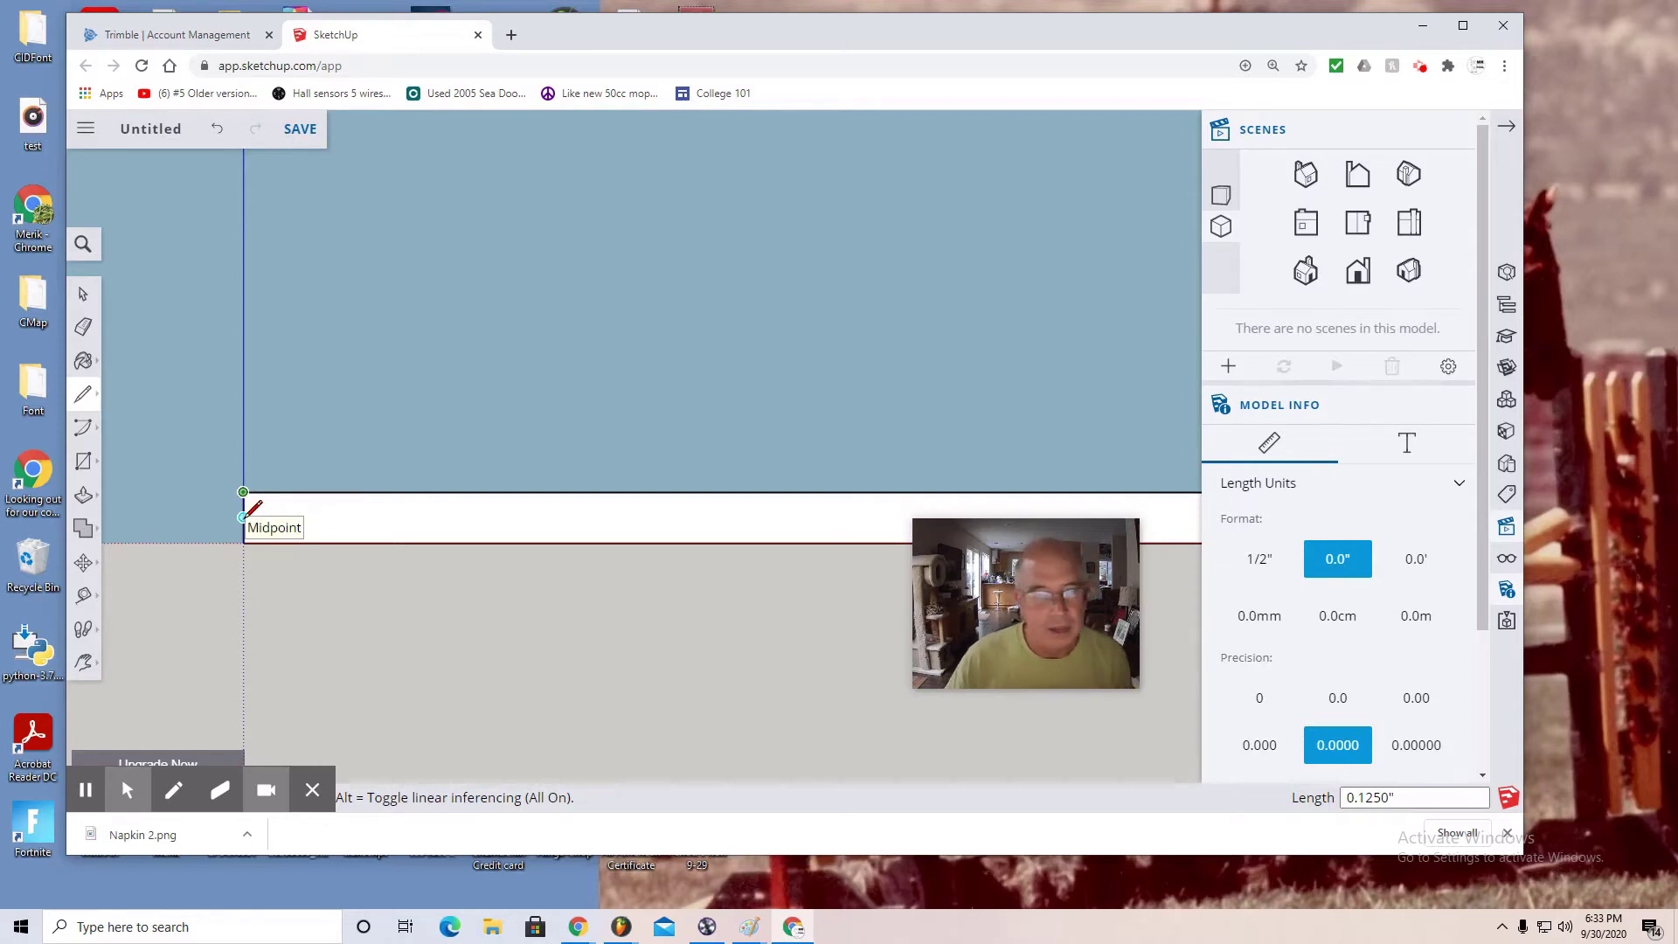
pyautogui.press('Escape')
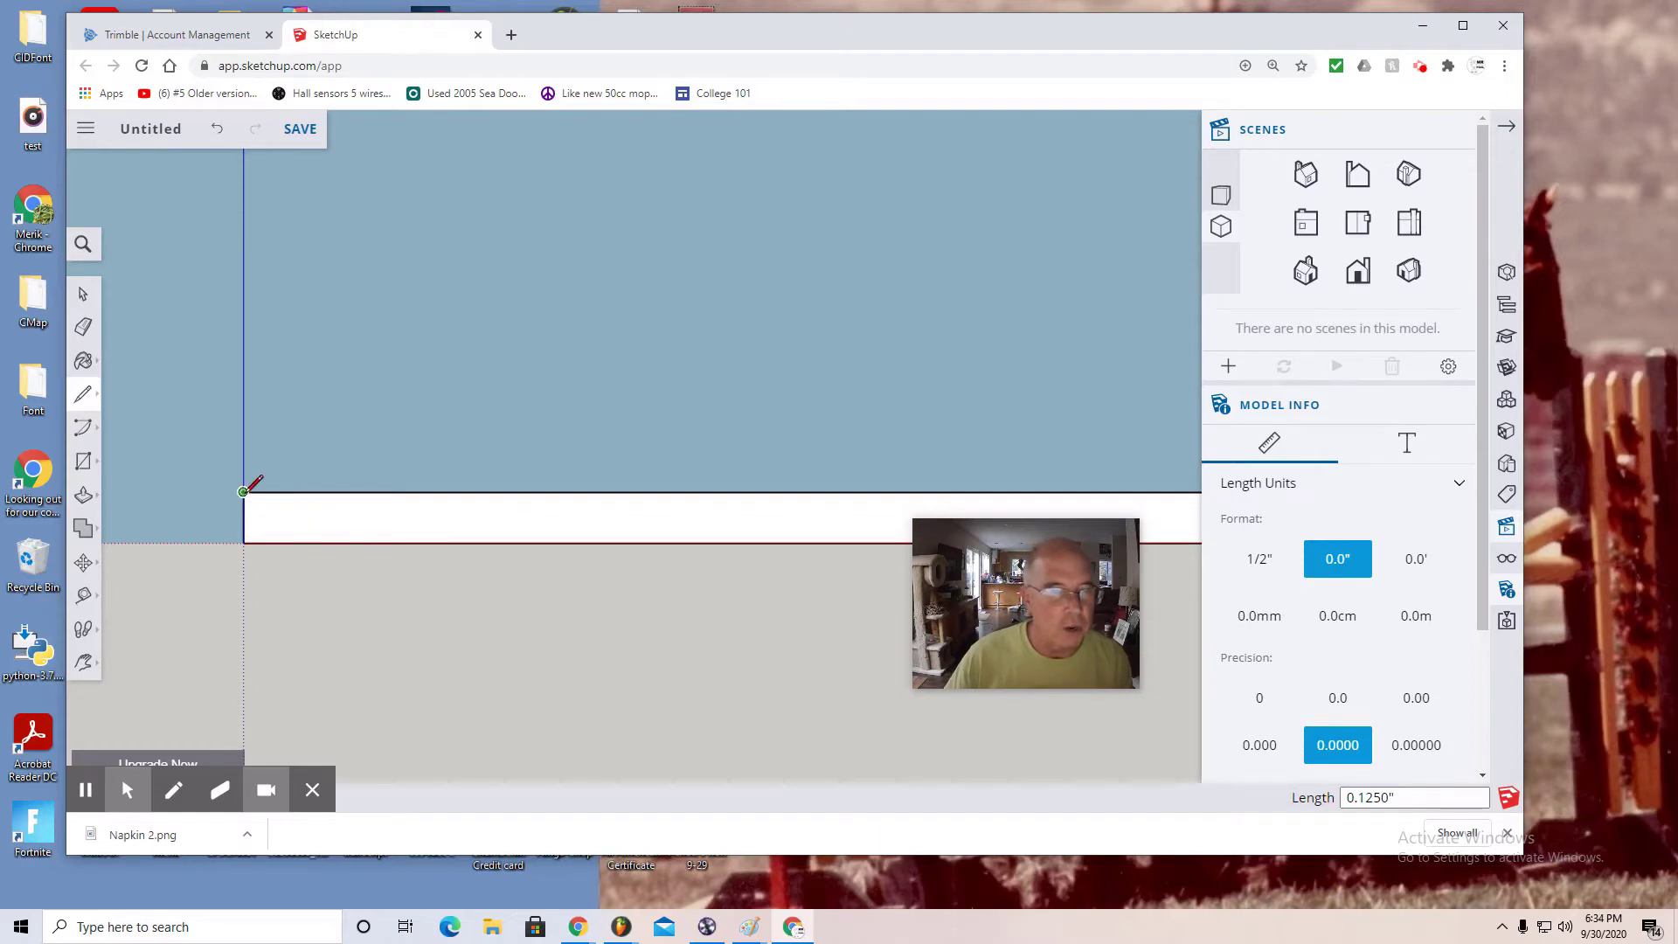
pyautogui.click(243, 492)
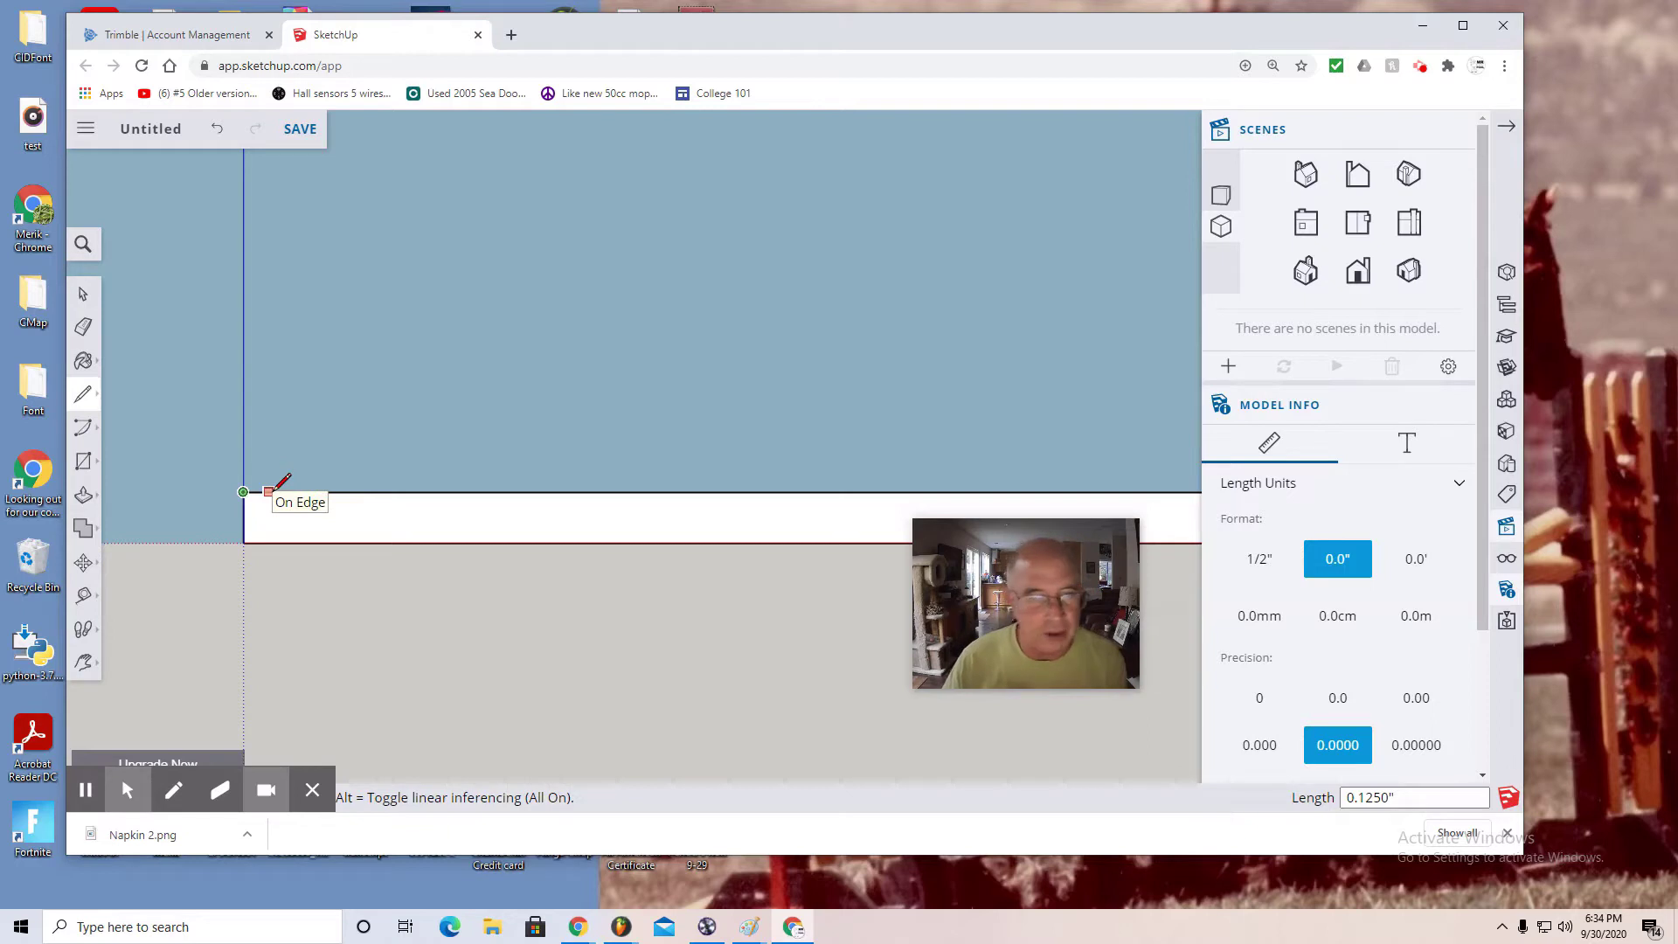
pyautogui.press('Escape')
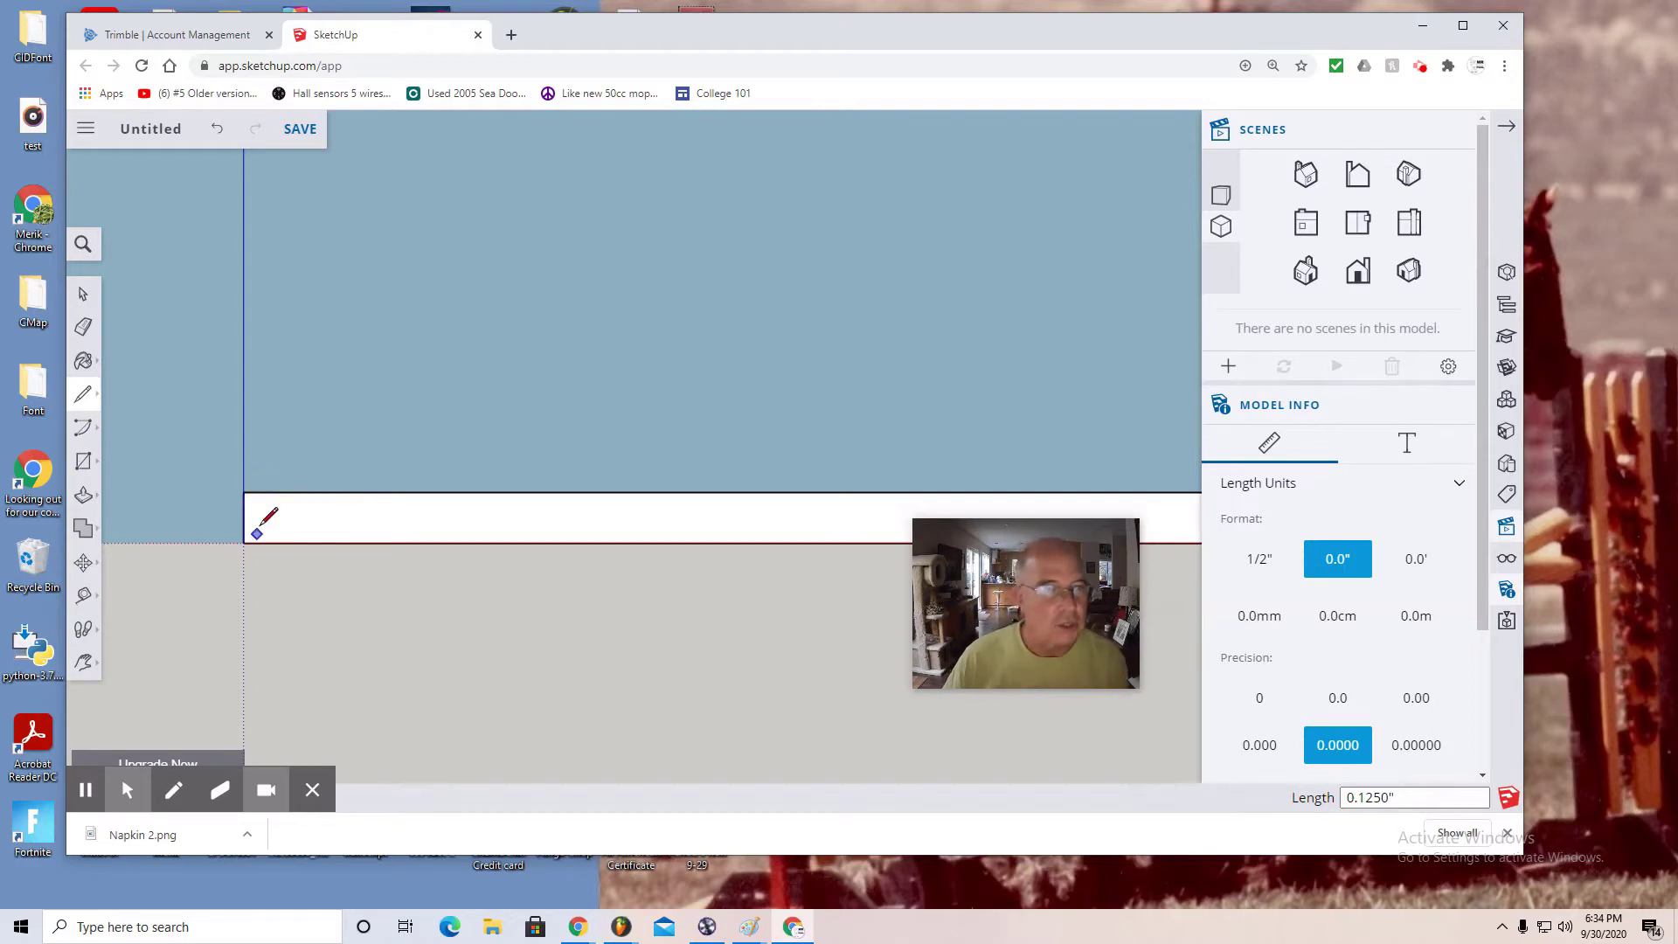
# Step: Draw a 0.125" radius pie arc at the top-left corner, from the top edge to the left edge
pyautogui.click(88, 434)
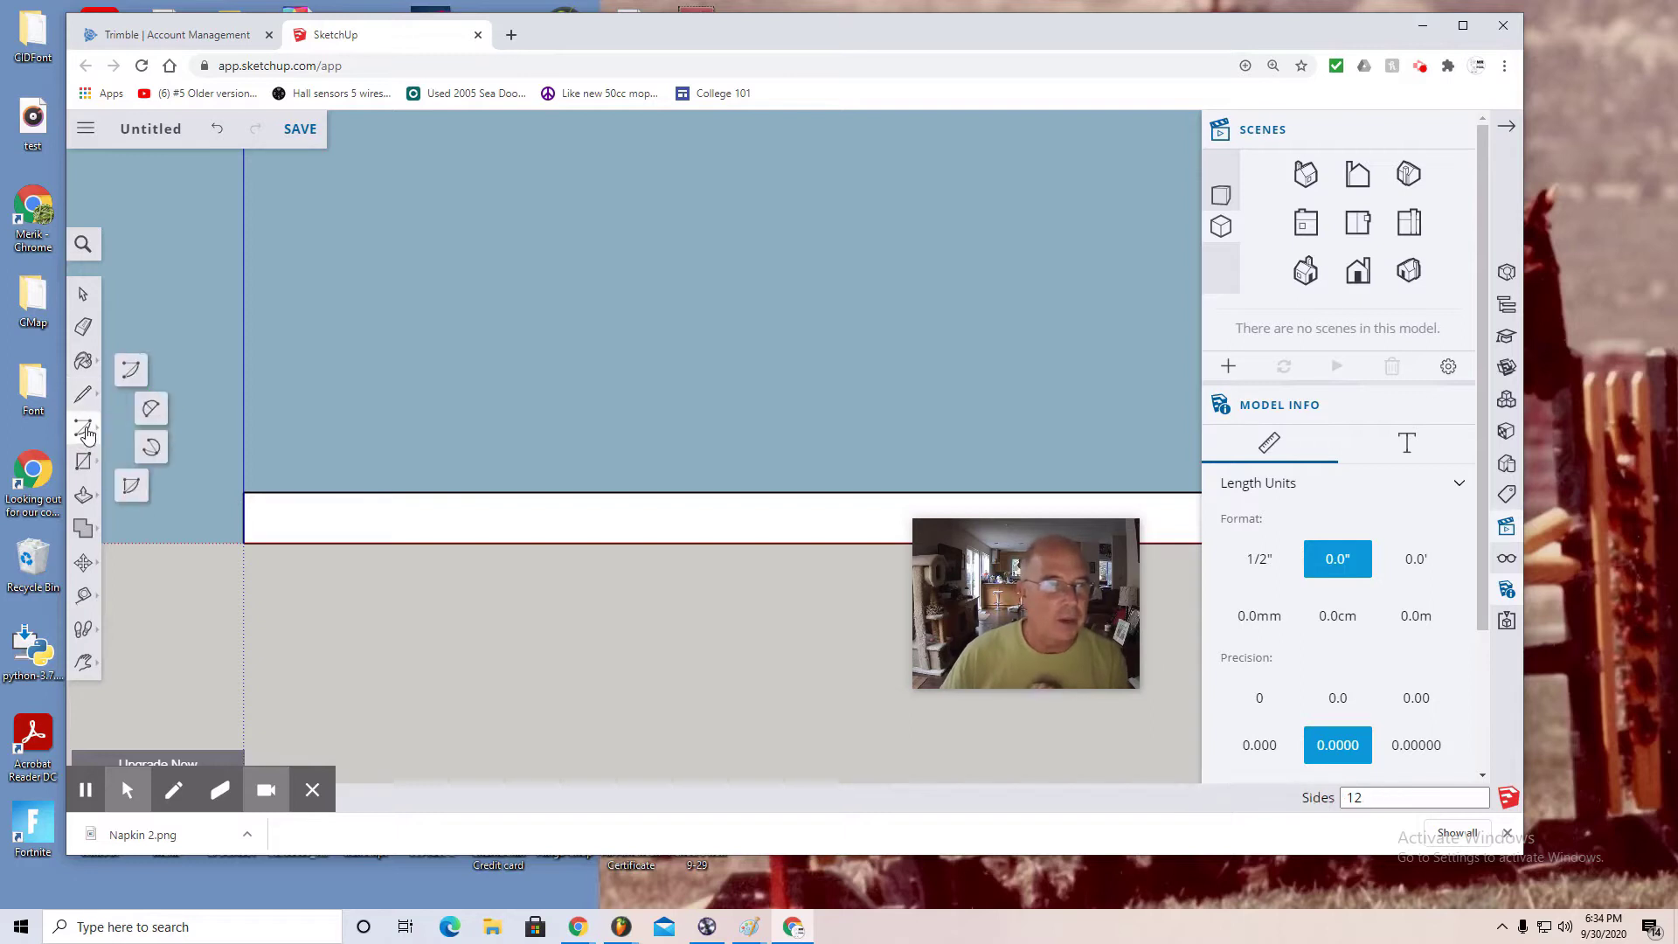
pyautogui.click(150, 407)
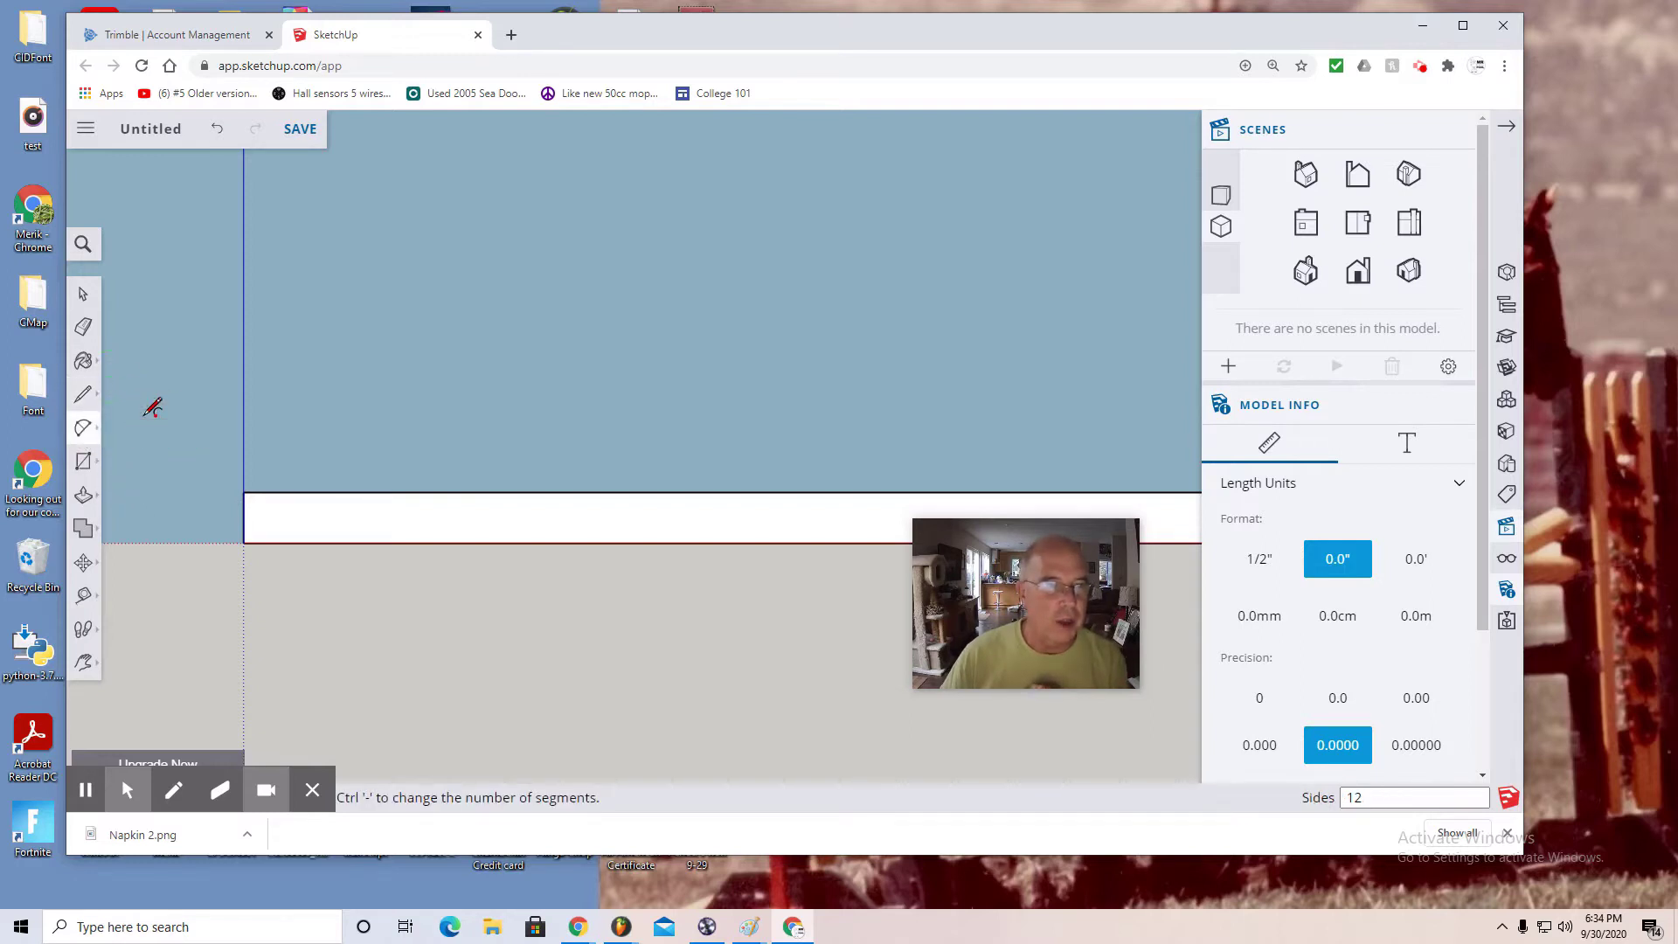
pyautogui.click(85, 432)
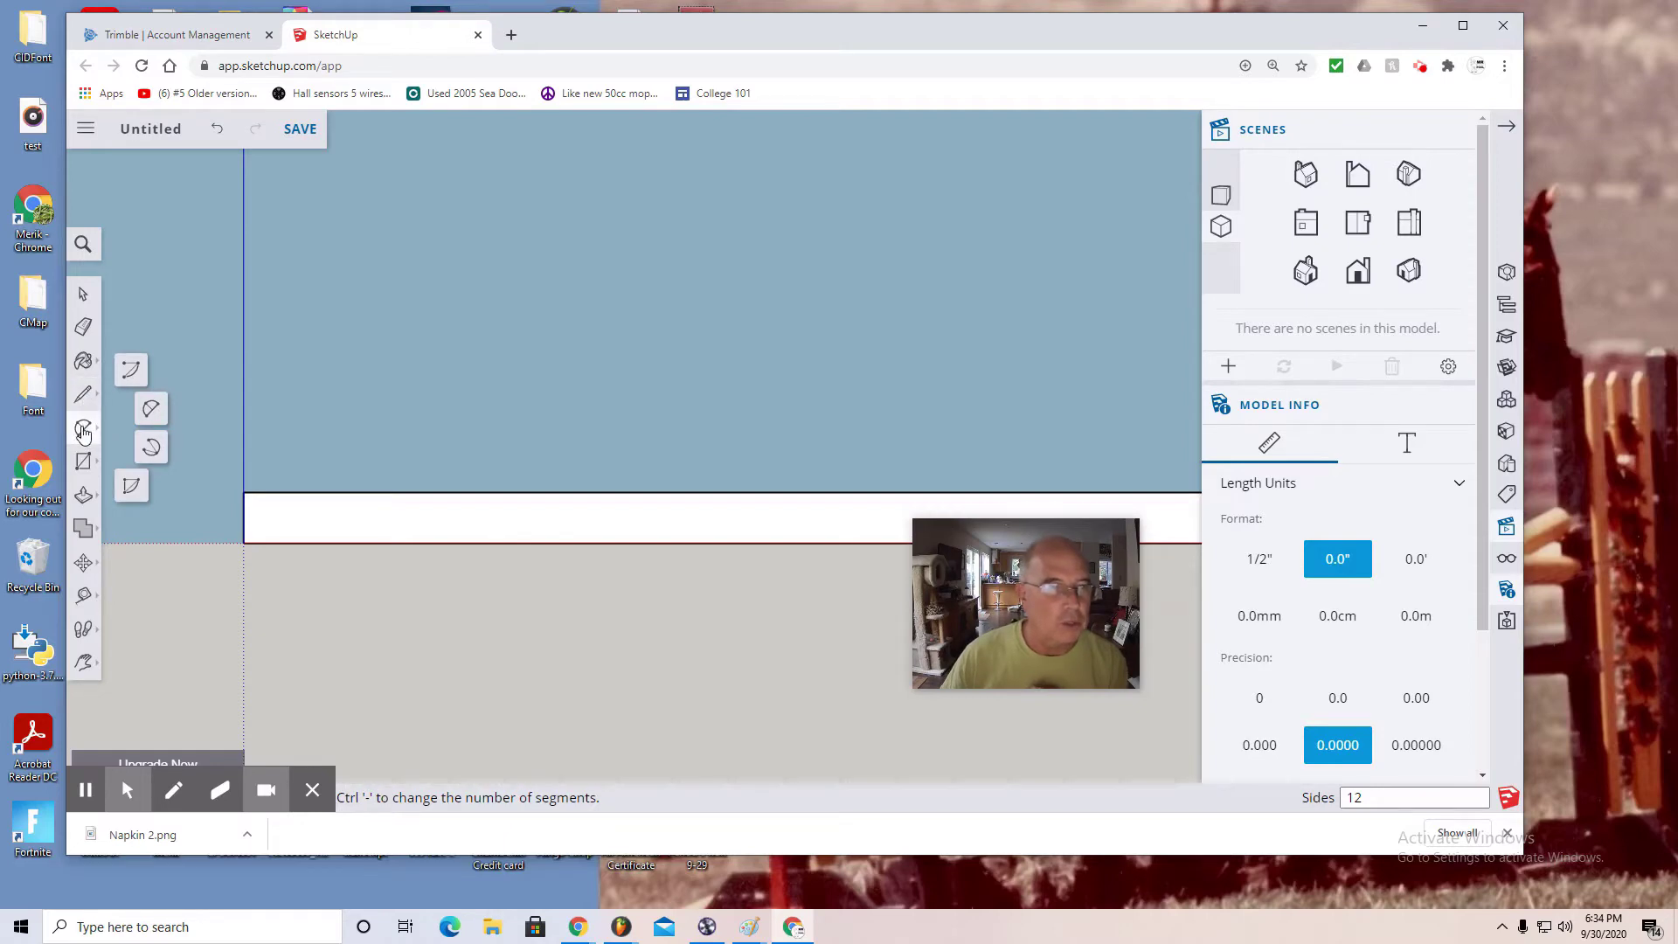
pyautogui.click(151, 415)
pyautogui.scroll(2, 251, 500)
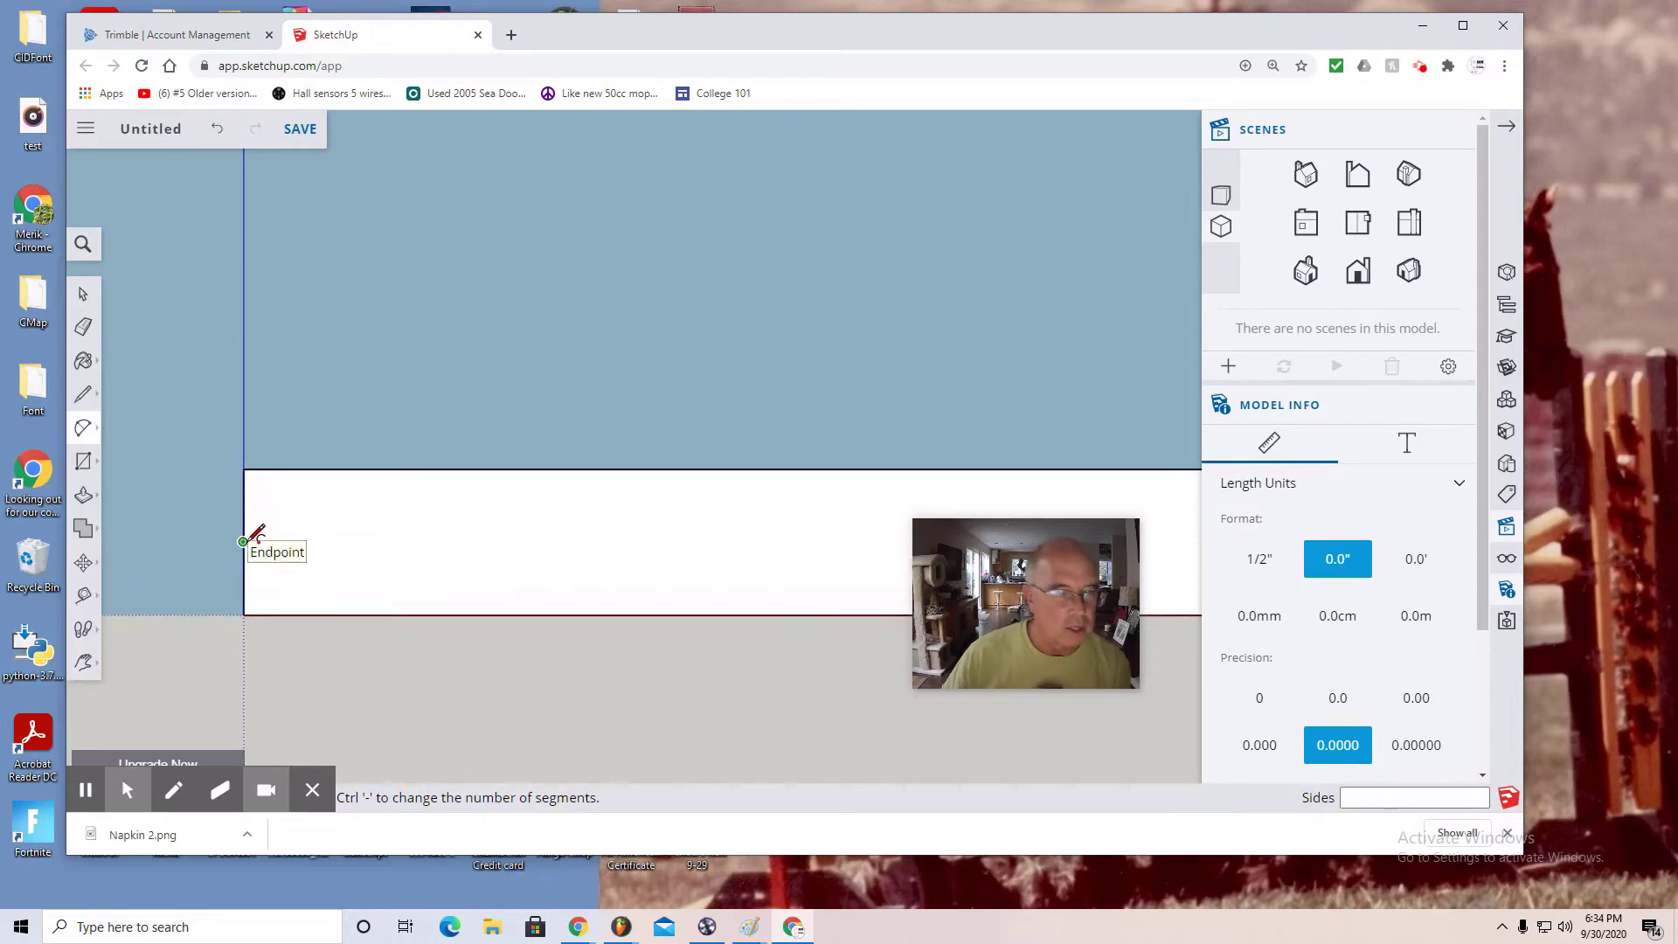
pyautogui.click(244, 541)
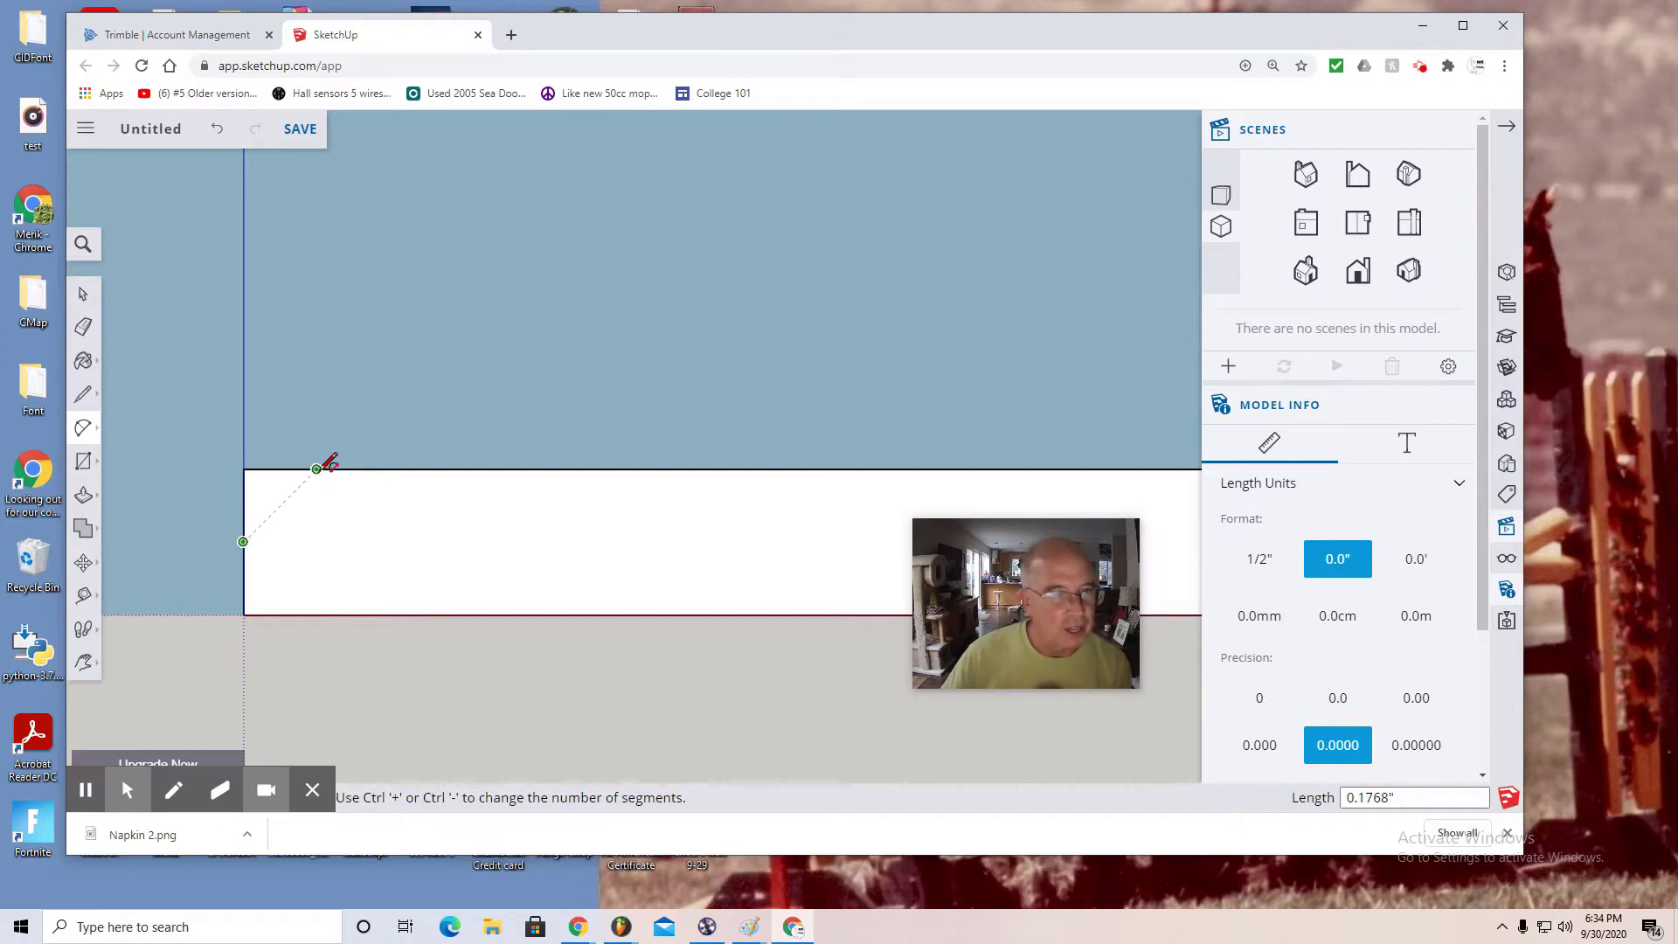
pyautogui.click(316, 469)
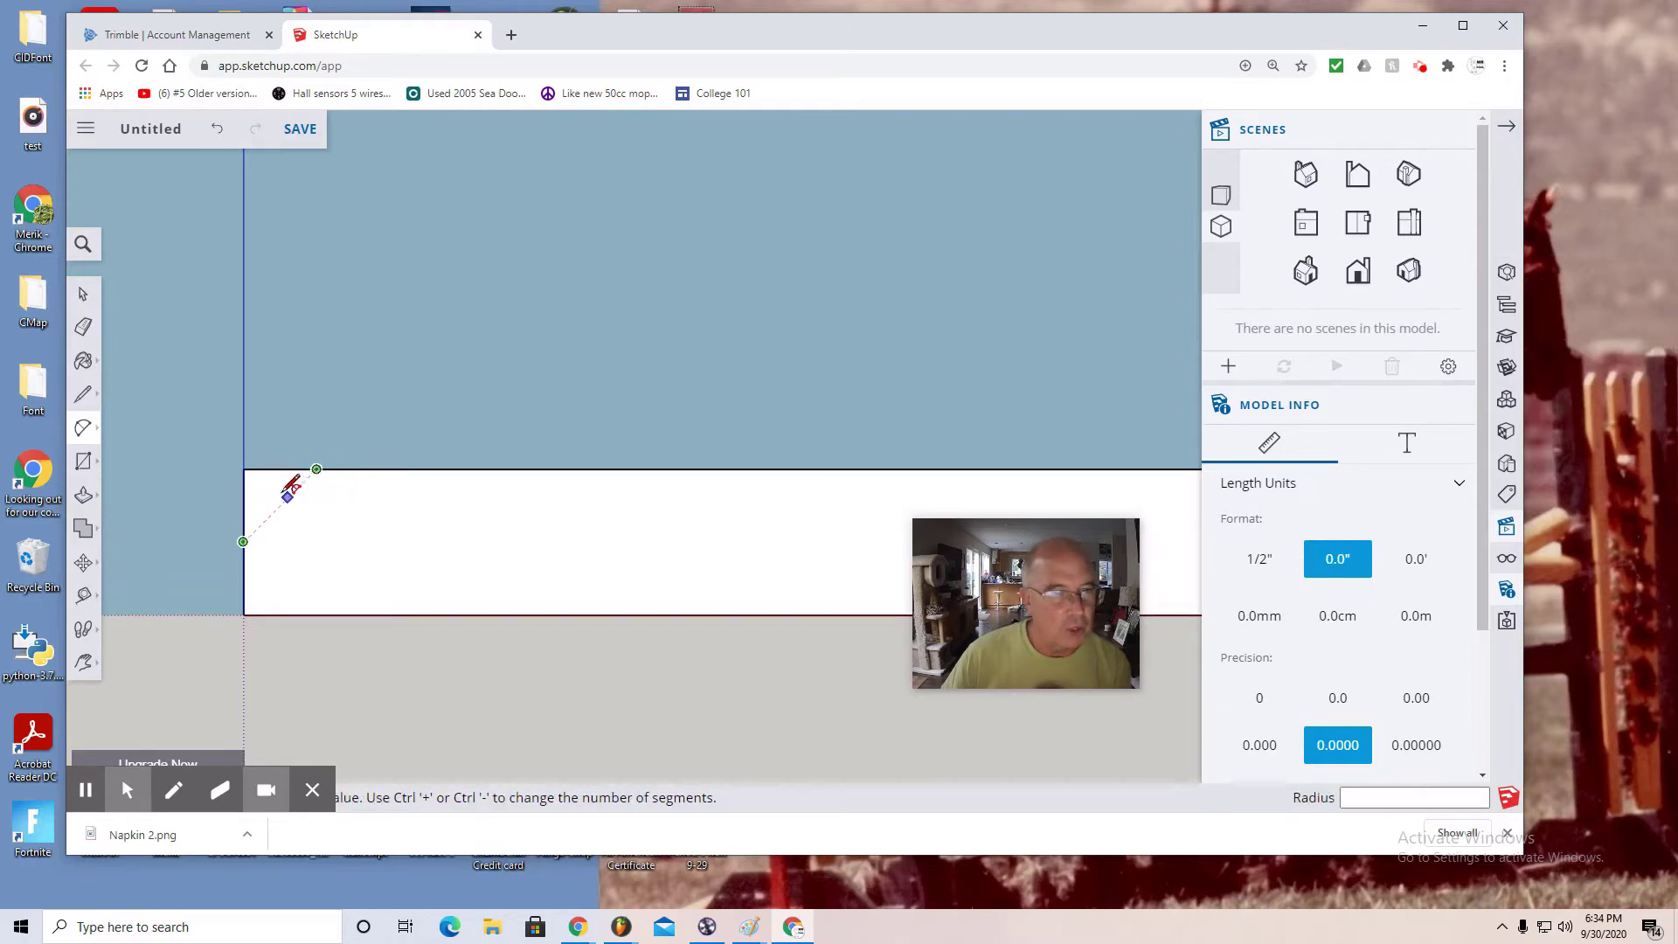
pyautogui.scroll(2, 278, 482)
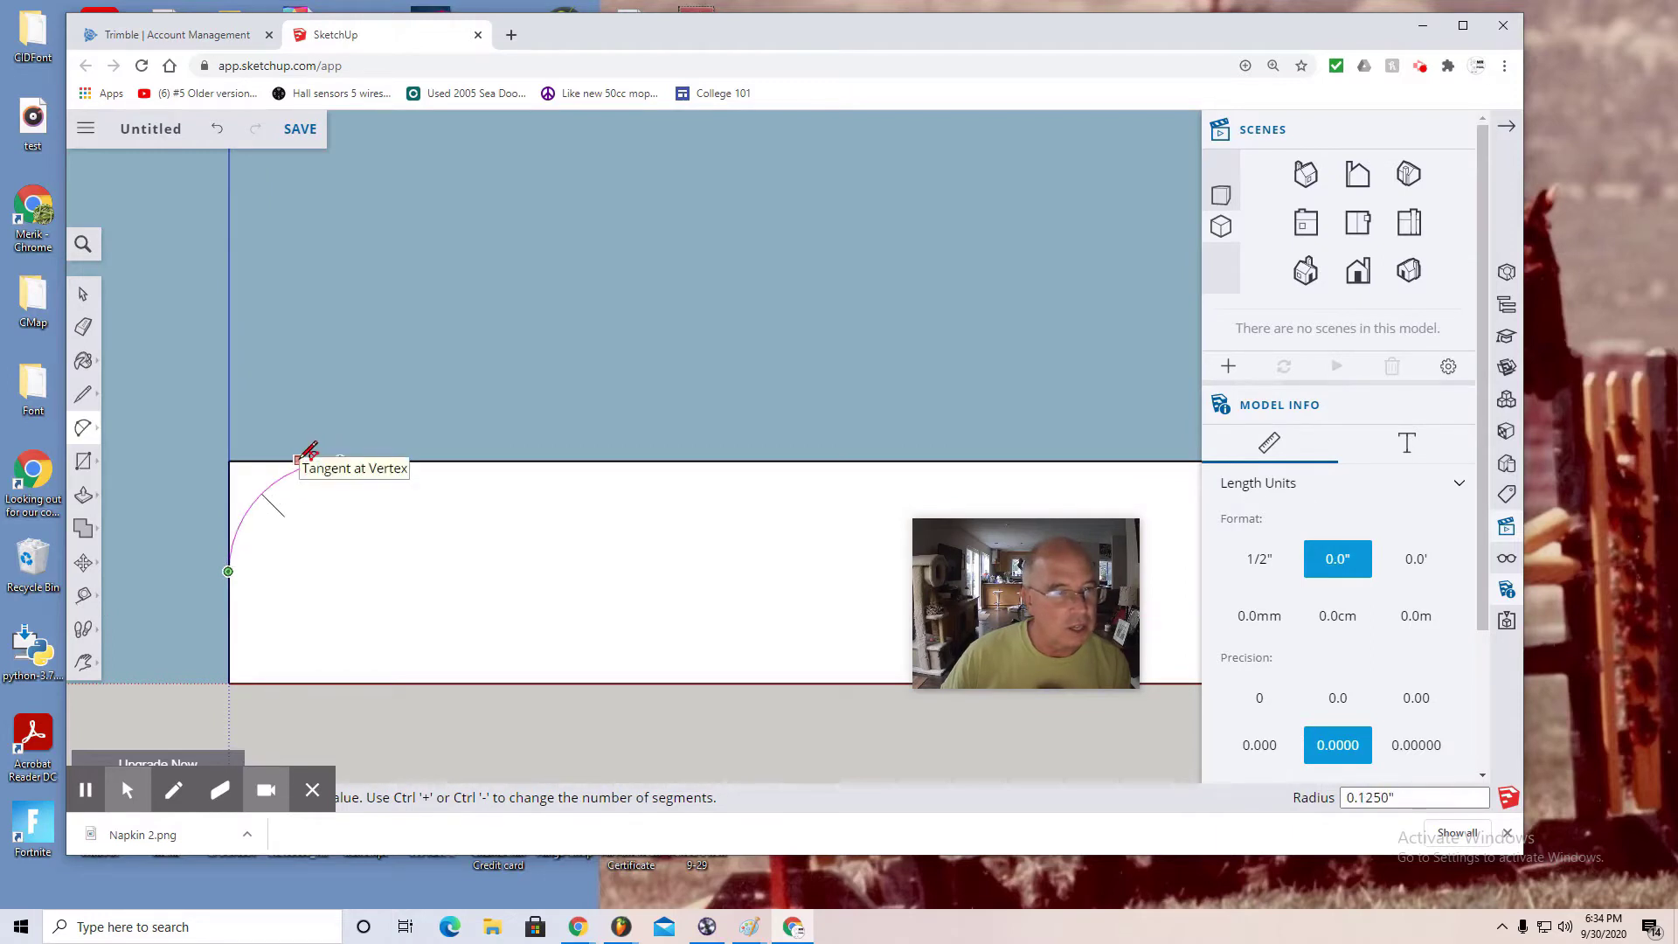
pyautogui.click(298, 459)
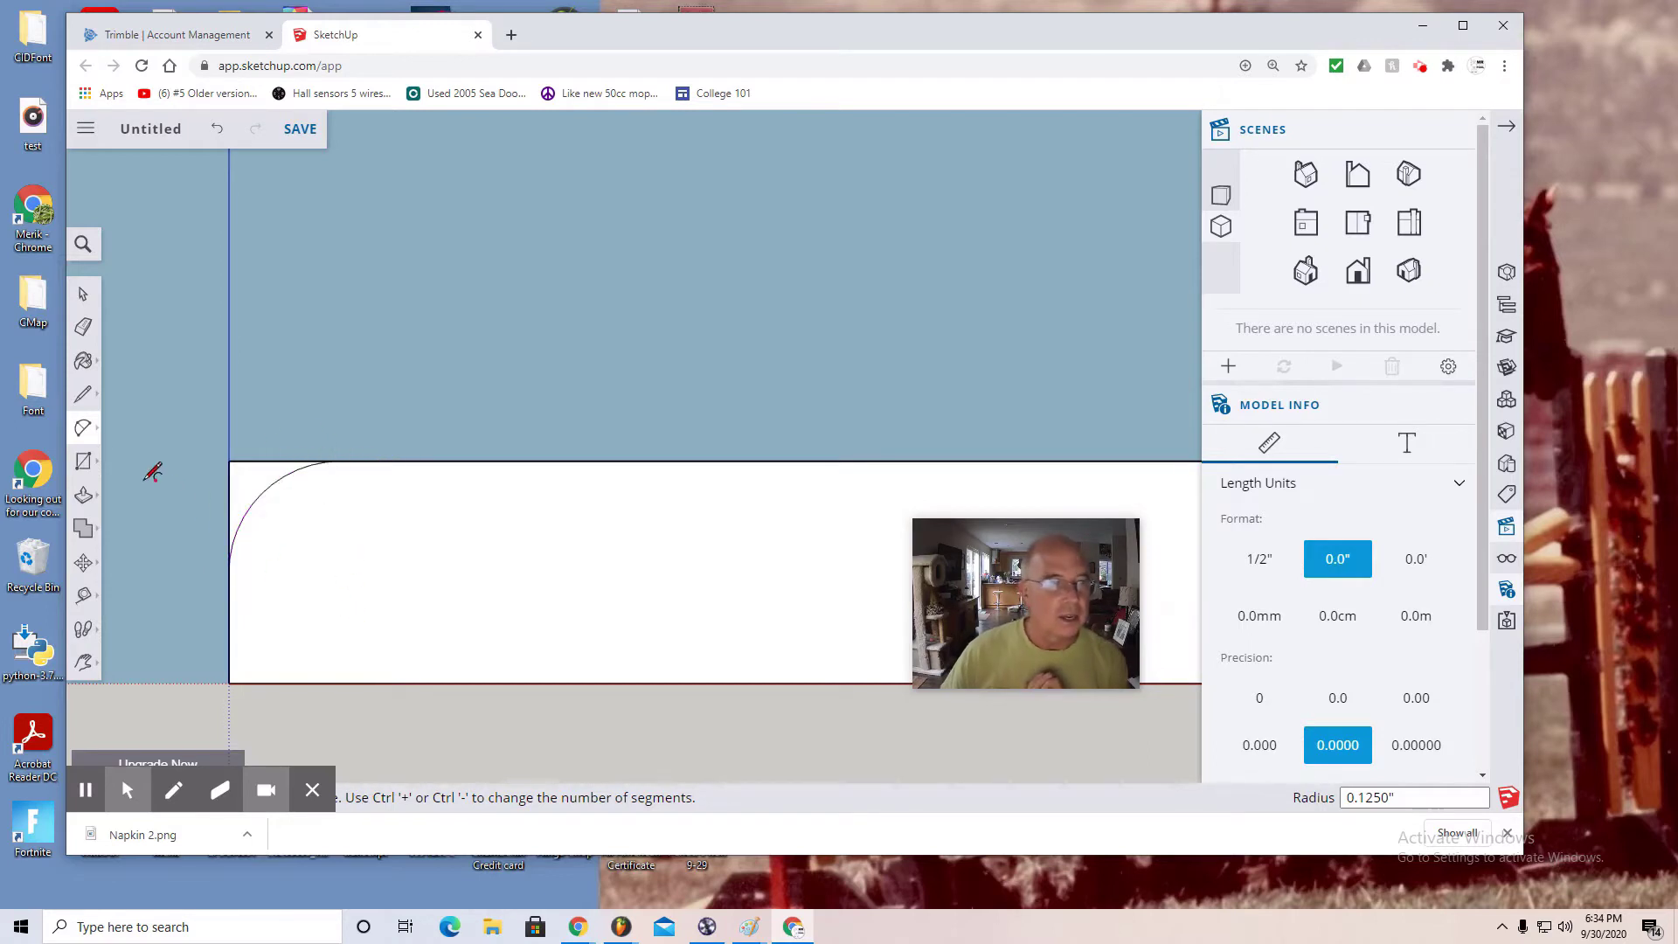
# Step: Erase the straight left and top edge segments outside the top-left corner arc
pyautogui.click(84, 325)
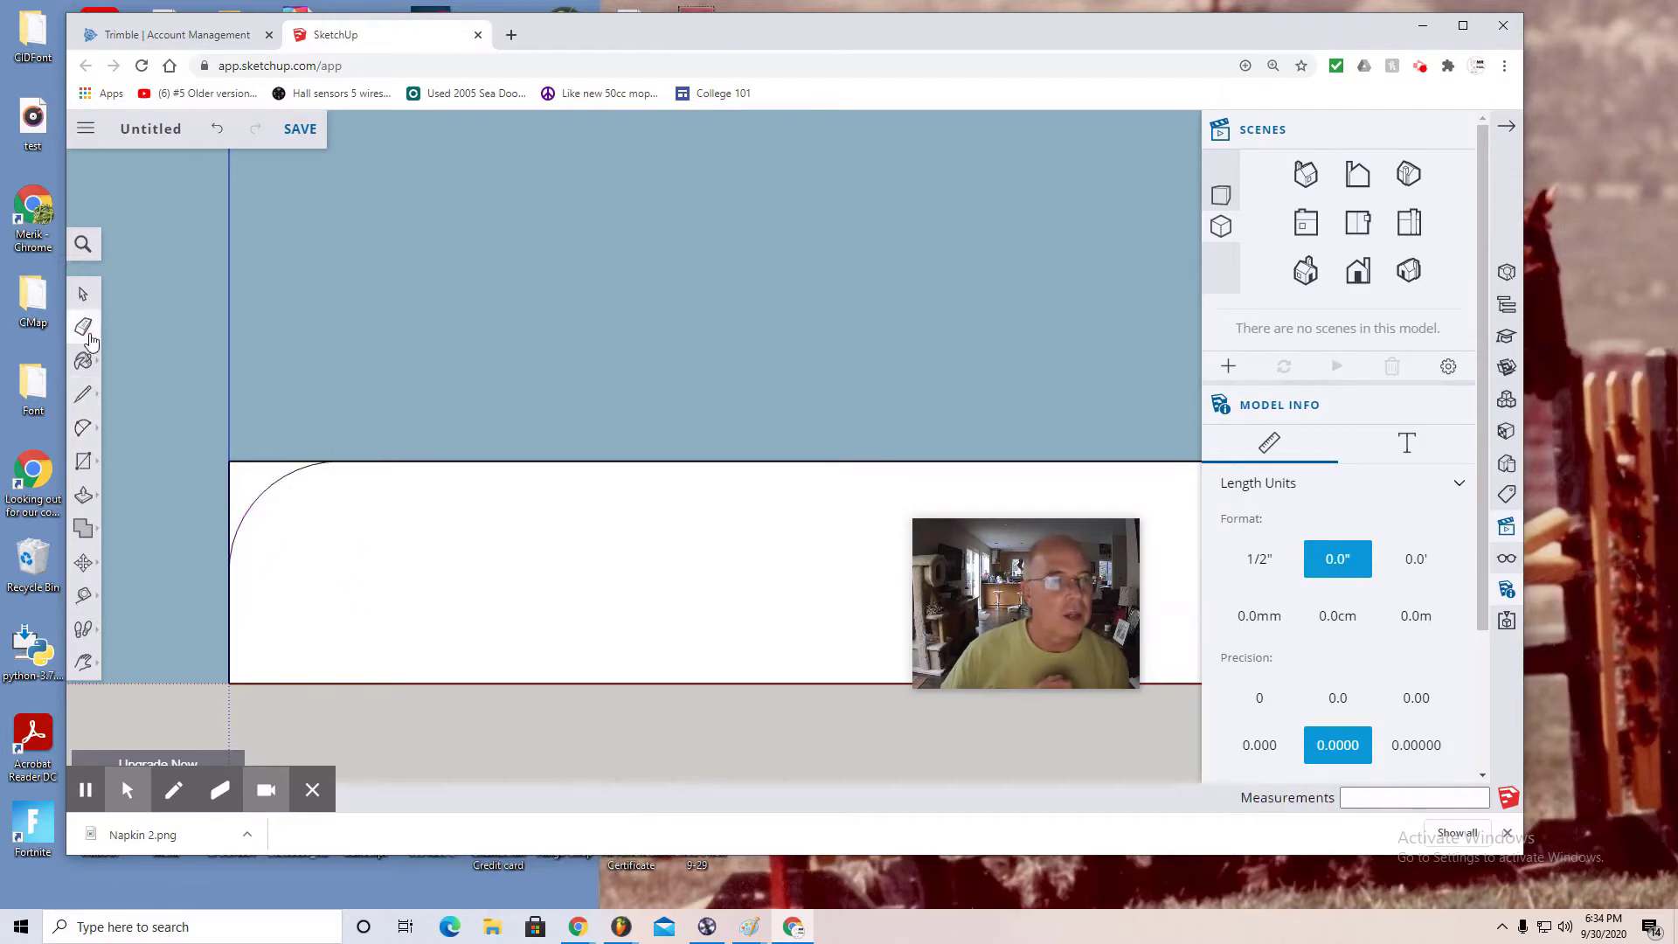
pyautogui.click(83, 328)
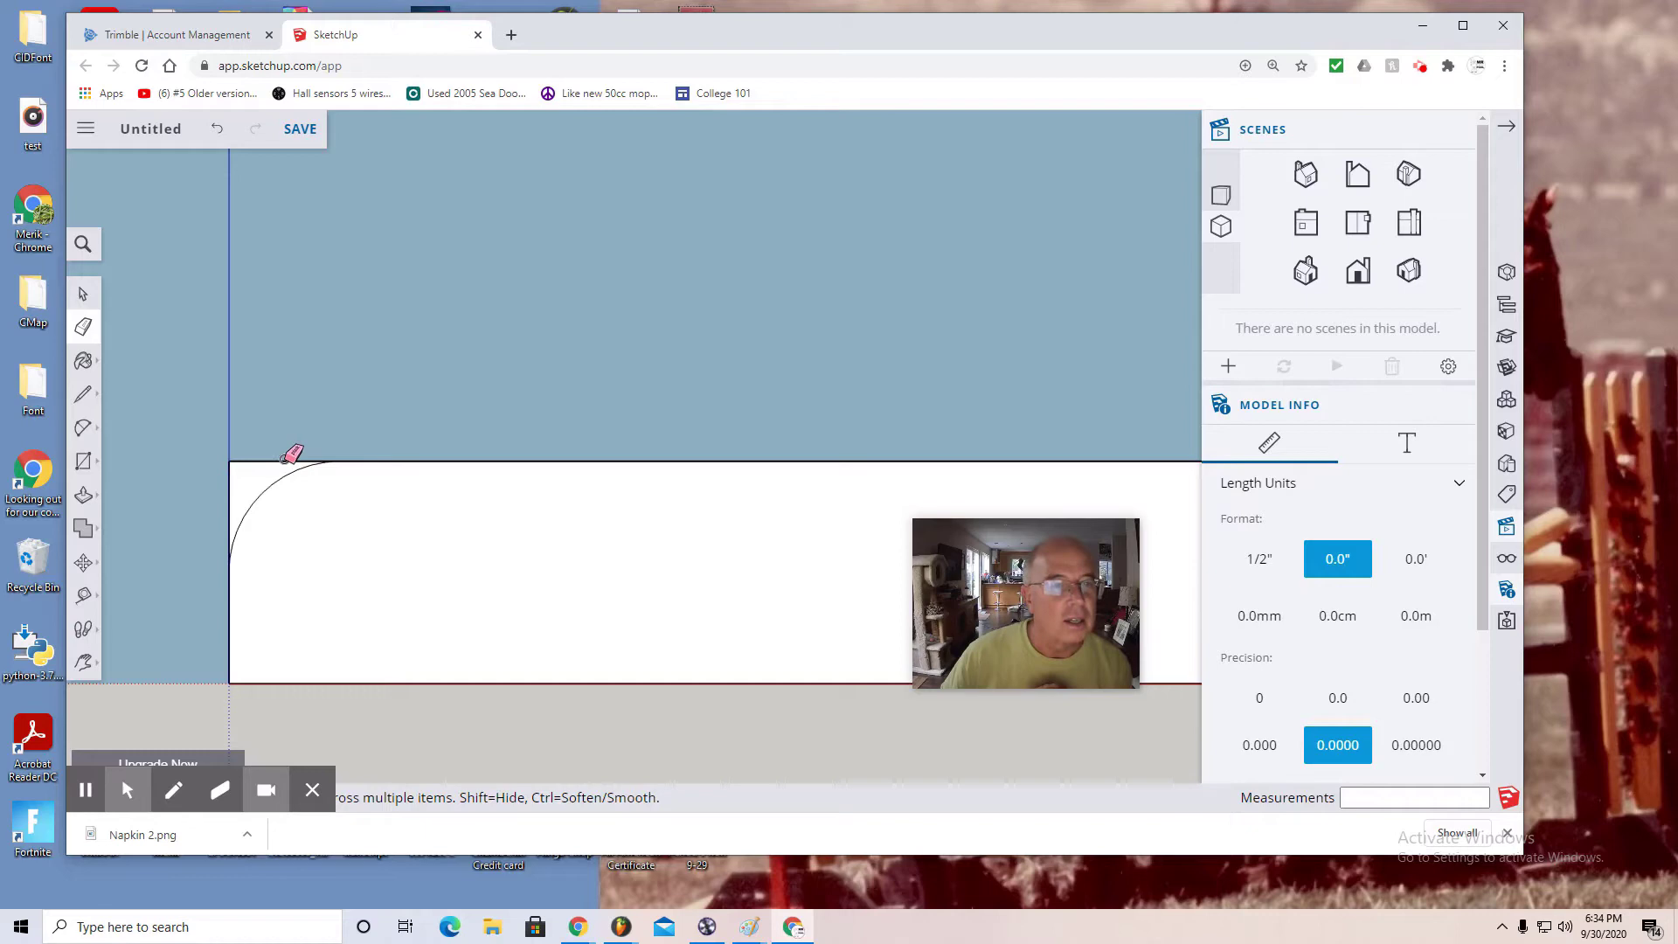
pyautogui.scroll(2, 281, 456)
pyautogui.click(248, 458)
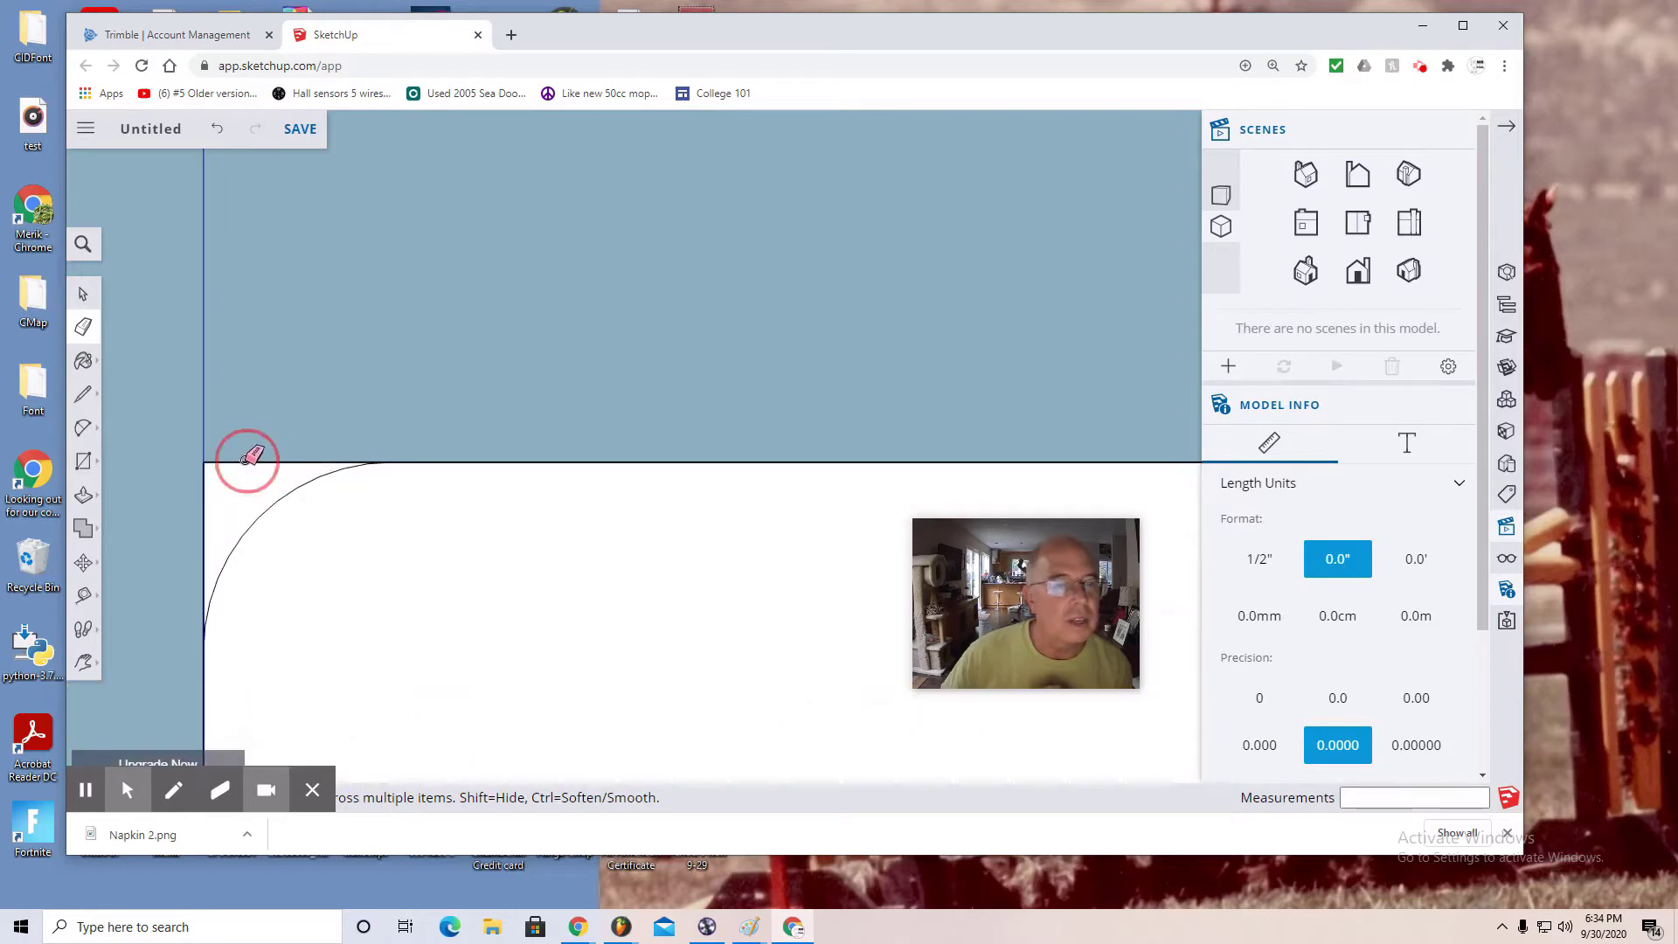
pyautogui.moveTo(248, 456)
pyautogui.mouseDown()
pyautogui.moveTo(218, 464)
pyautogui.moveTo(211, 511)
pyautogui.mouseUp()
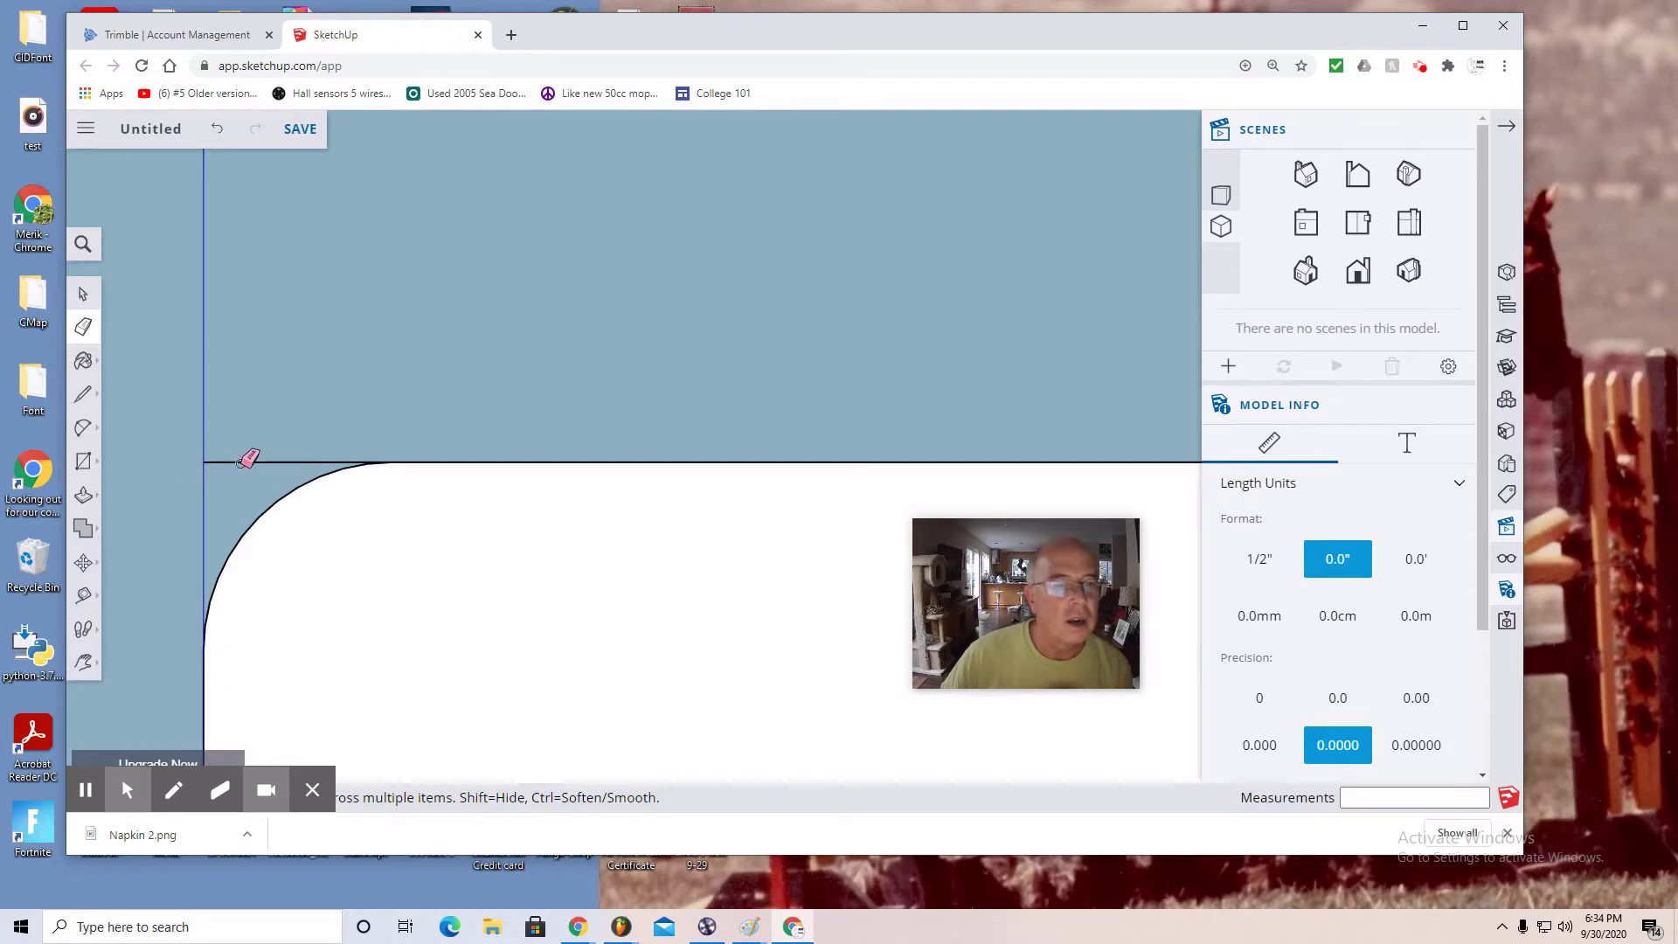
pyautogui.moveTo(319, 461)
pyautogui.mouseDown()
pyautogui.moveTo(348, 462)
pyautogui.moveTo(324, 463)
pyautogui.mouseUp()
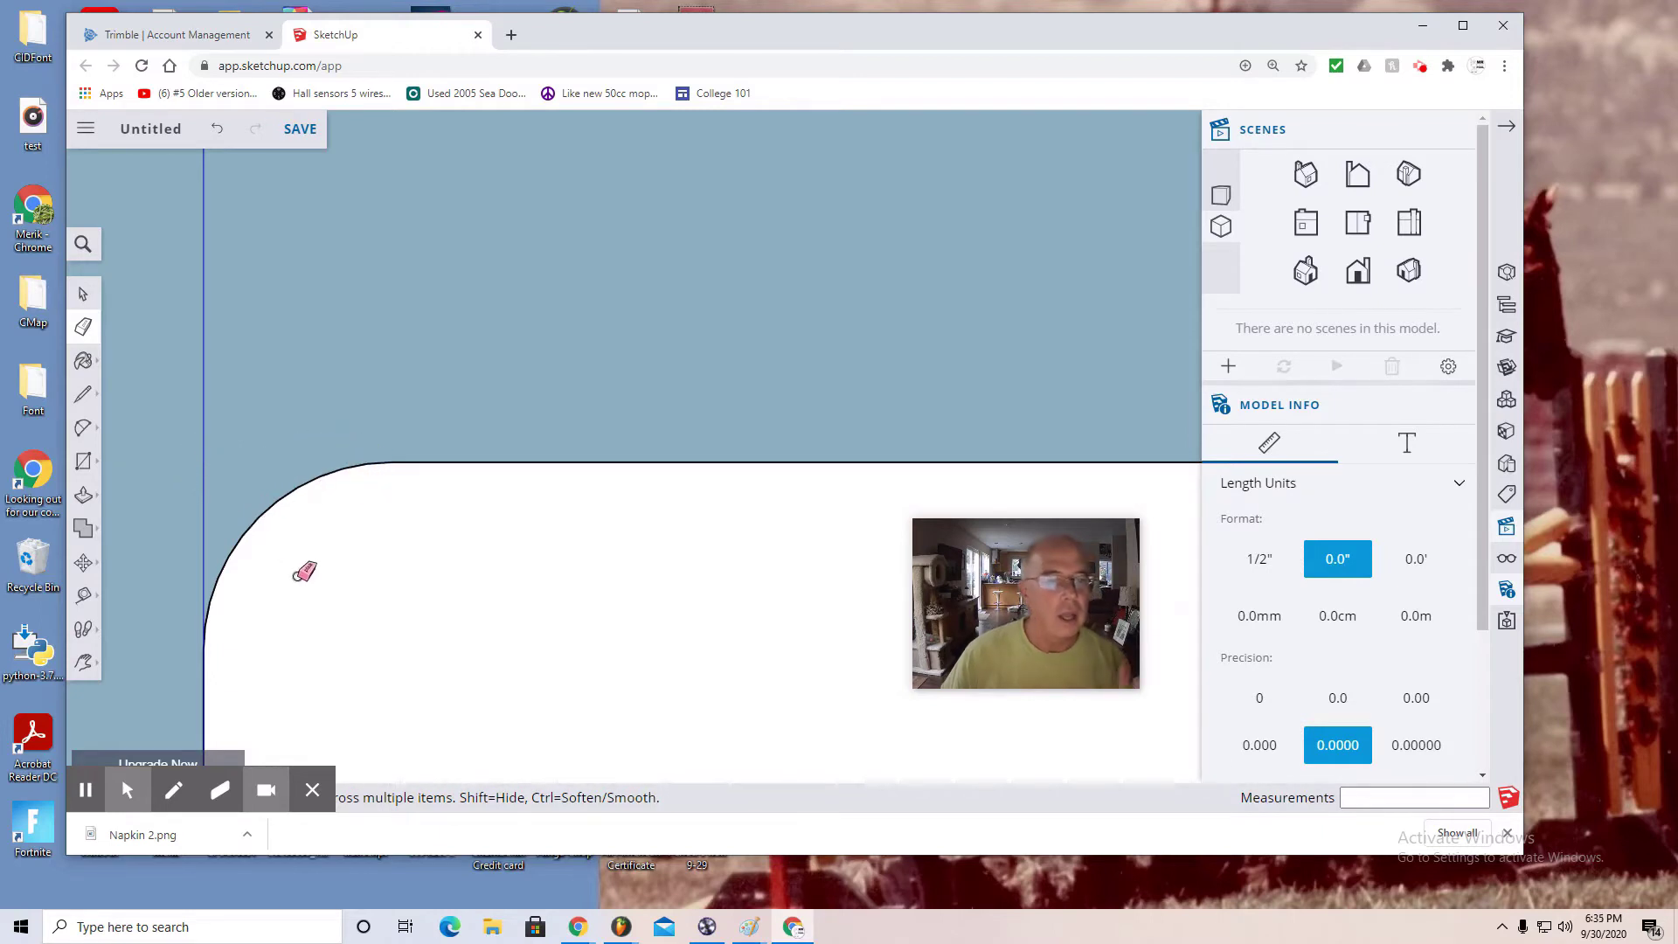
# Step: Pan over to the strip's square top-right corner and zoom in on it
pyautogui.scroll(-6, 324, 551)
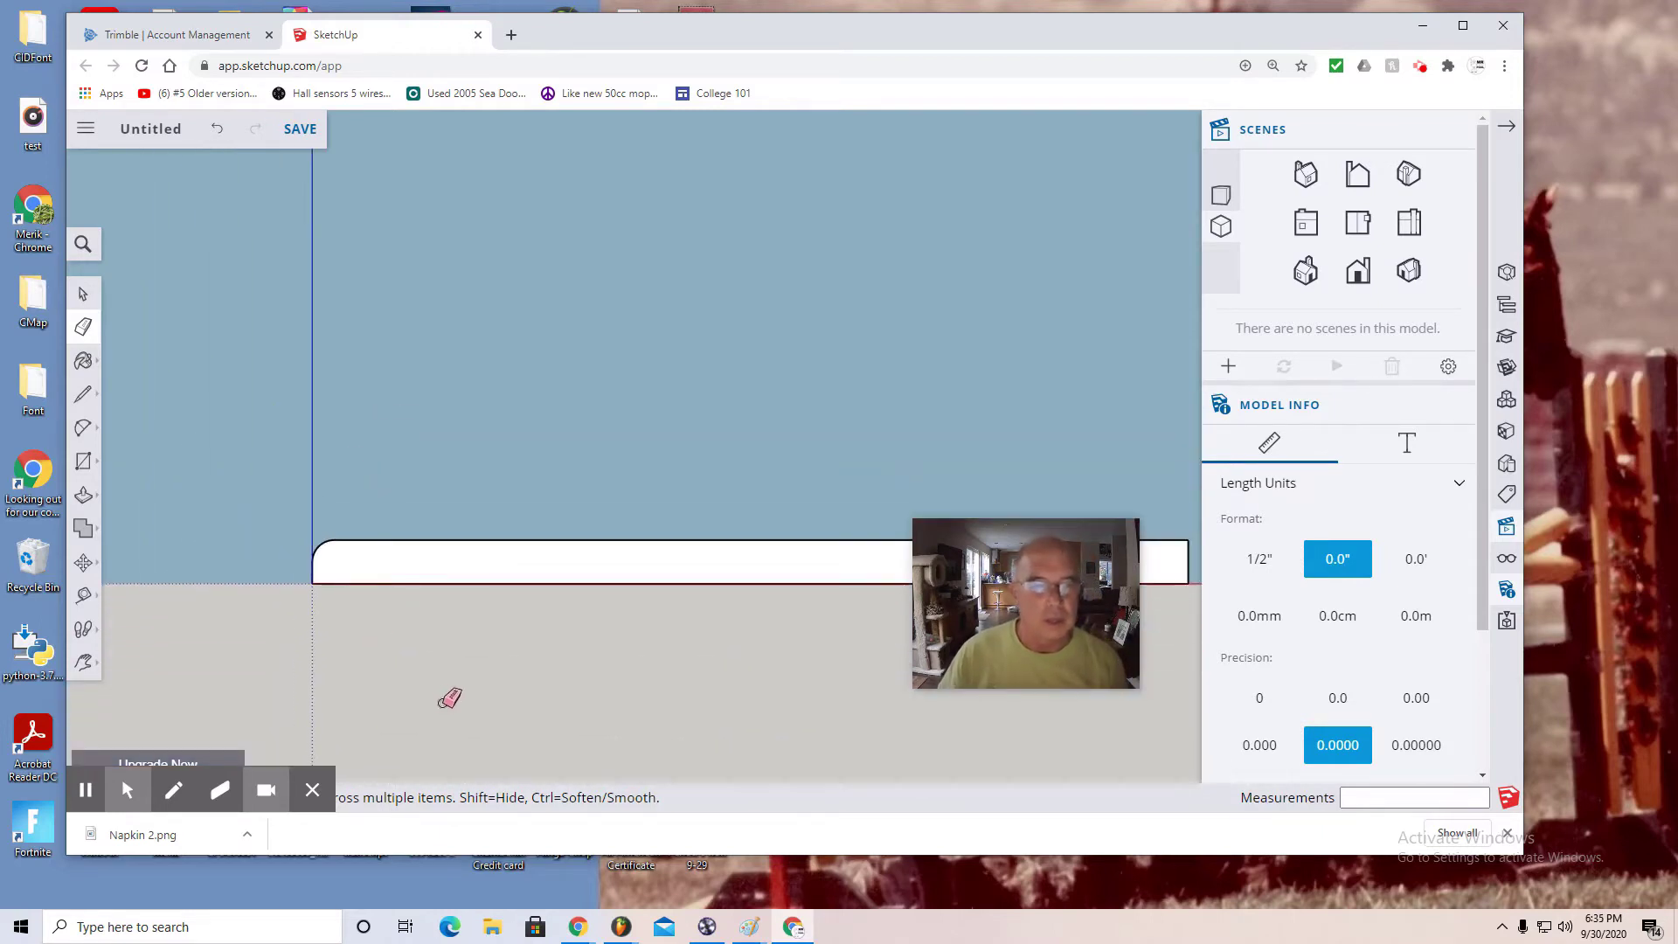
pyautogui.click(83, 662)
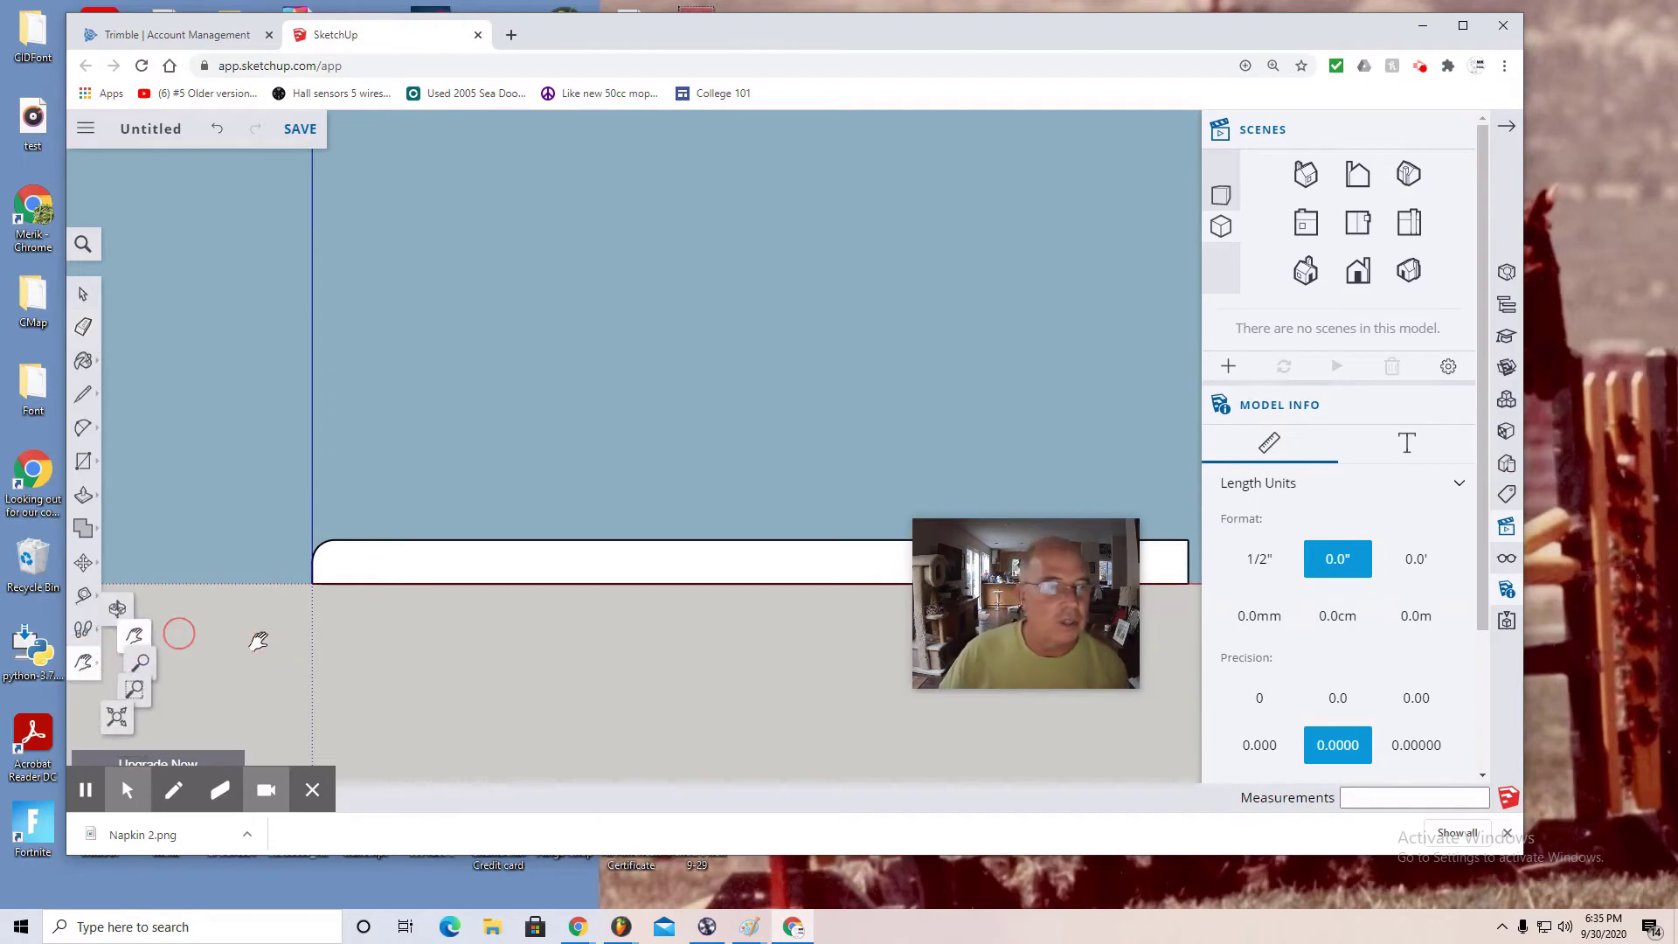
pyautogui.moveTo(685, 678); pyautogui.dragTo(431, 664)
pyautogui.moveTo(892, 656)
pyautogui.mouseDown()
pyautogui.moveTo(655, 641)
pyautogui.moveTo(503, 680)
pyautogui.moveTo(449, 589)
pyautogui.mouseUp()
pyautogui.scroll(3, 401, 490)
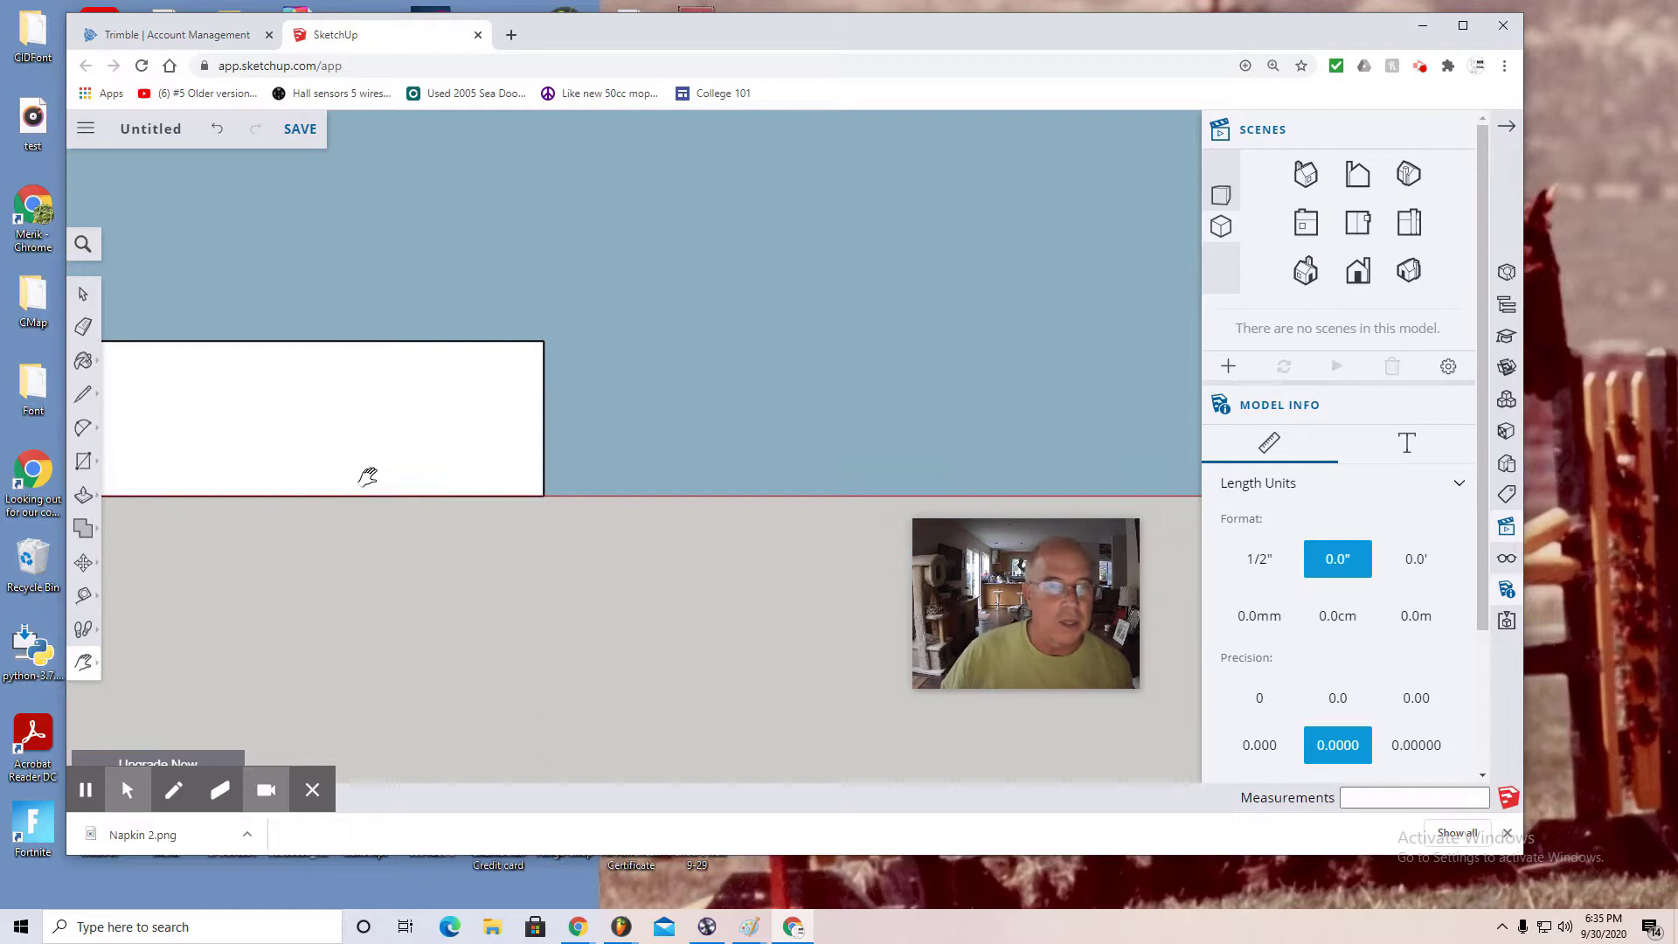
# Step: Draw 0.125" lines from the top-right corner down the right edge and along the top edge
pyautogui.click(83, 394)
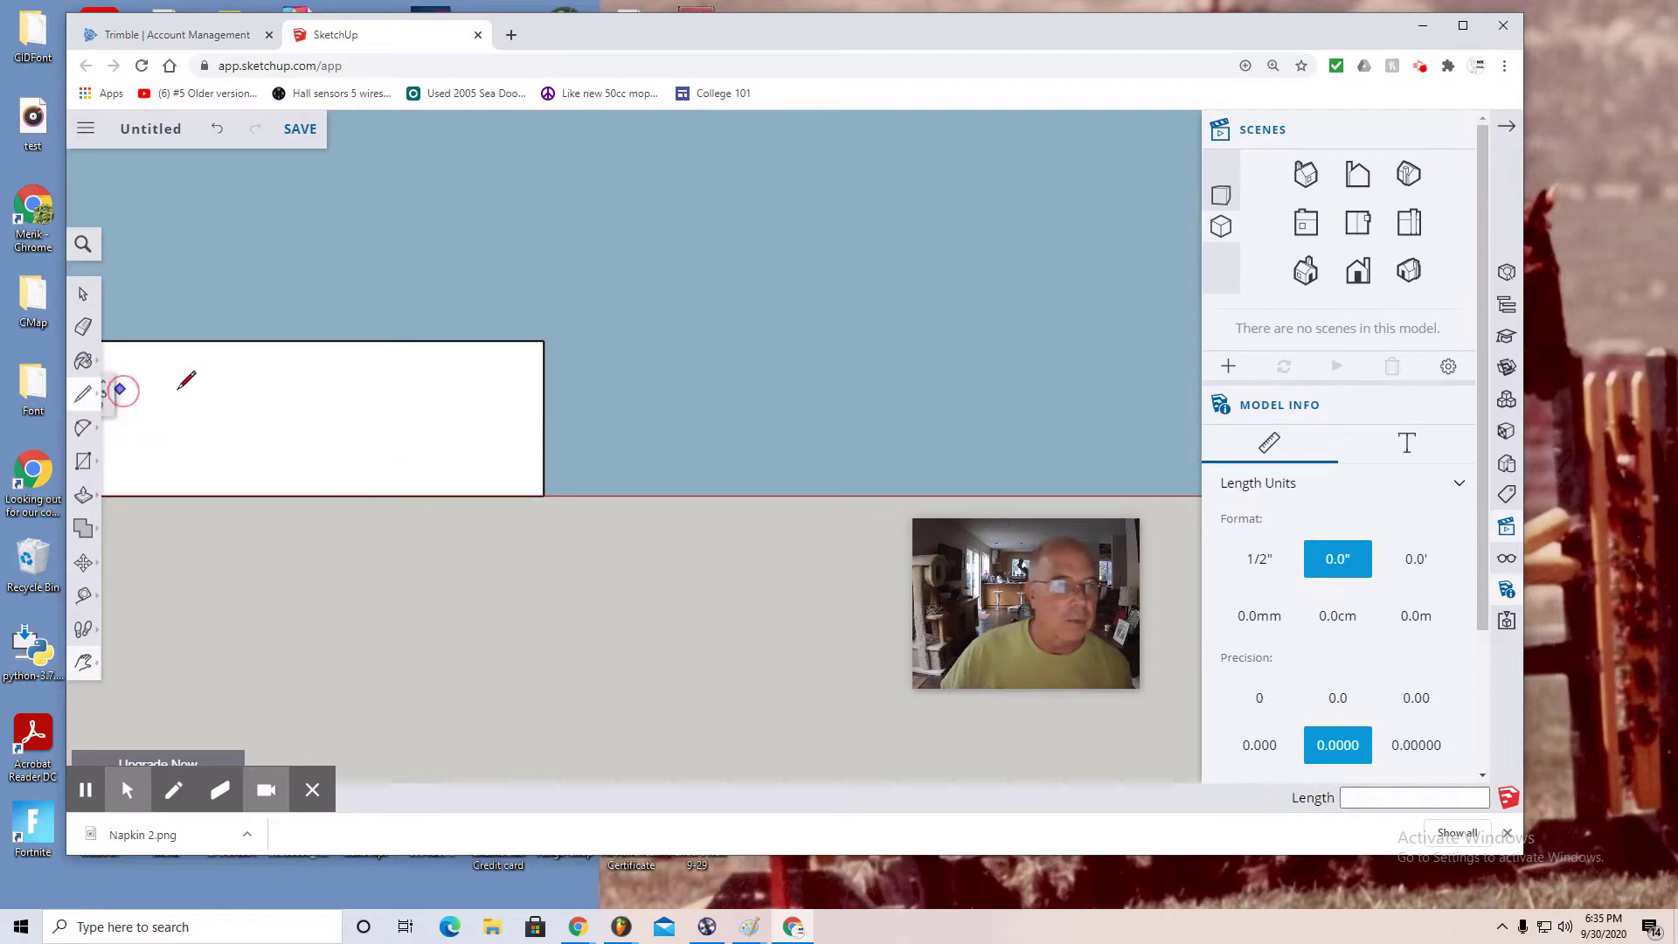
pyautogui.click(544, 340)
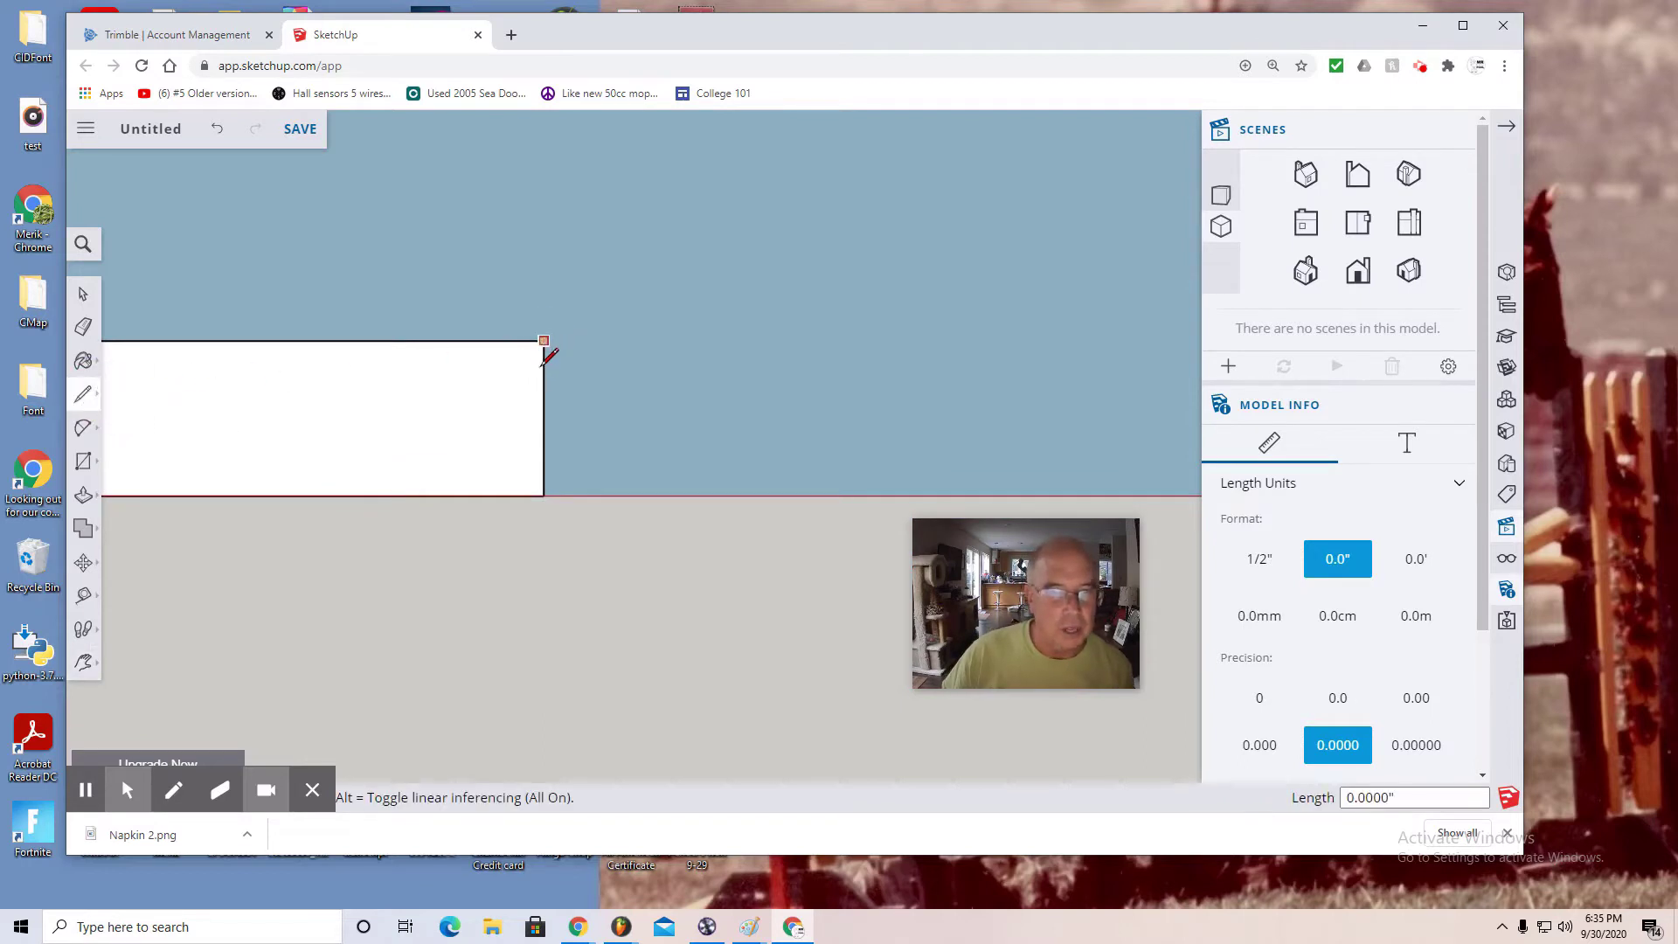
pyautogui.click(544, 418)
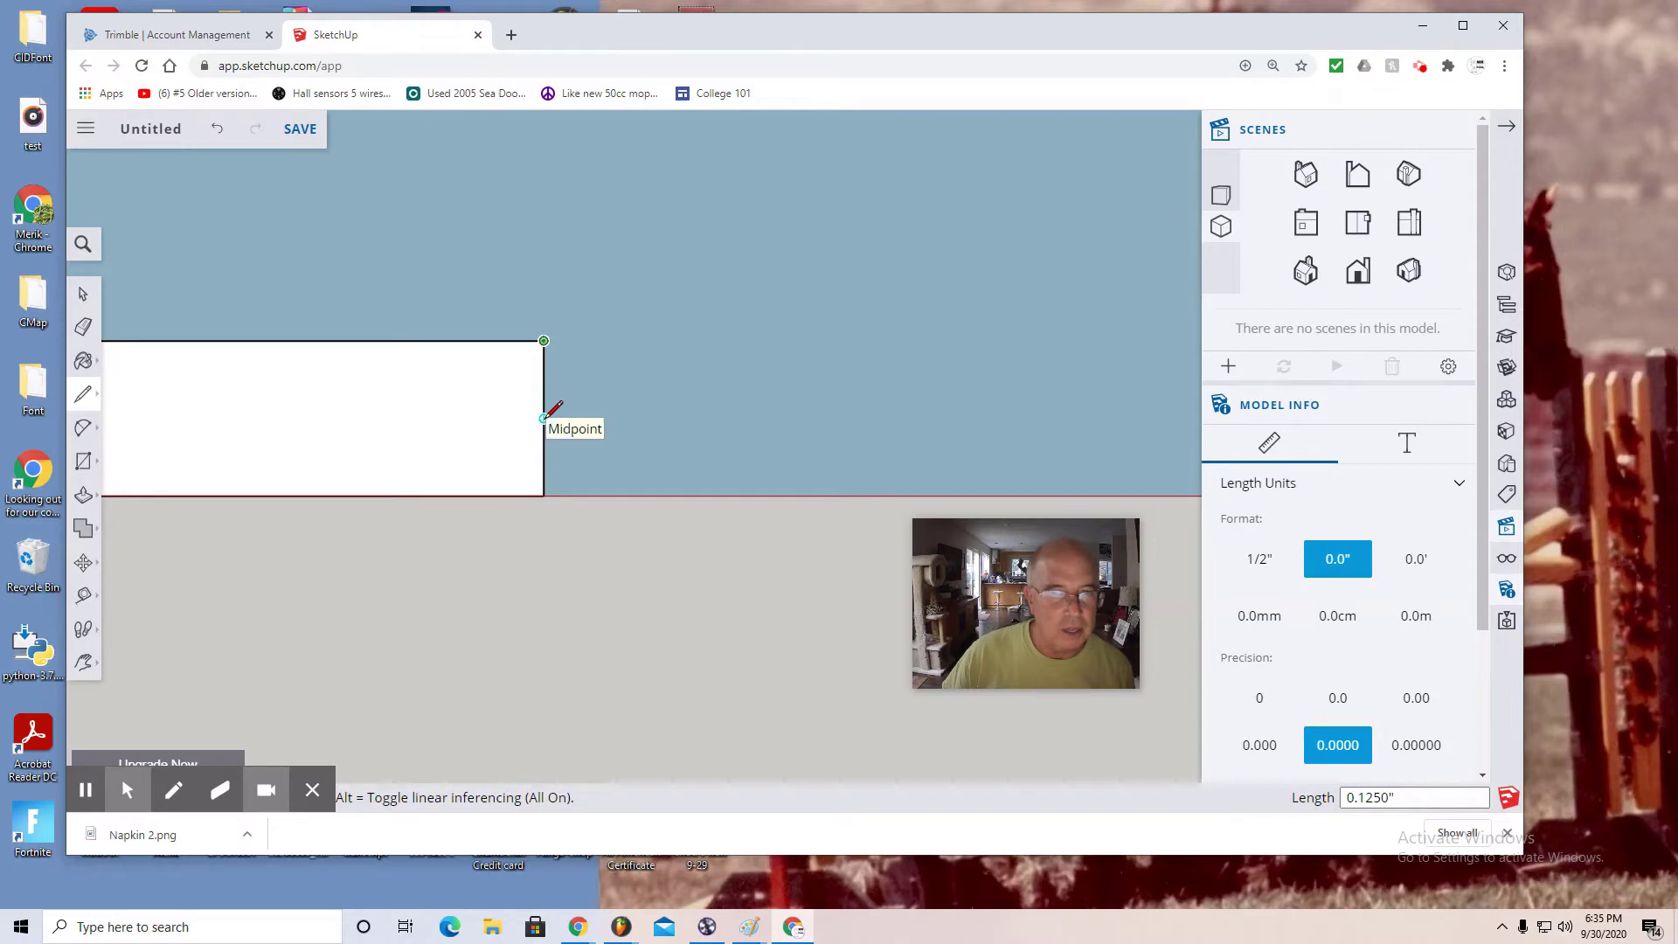
pyautogui.click(543, 340)
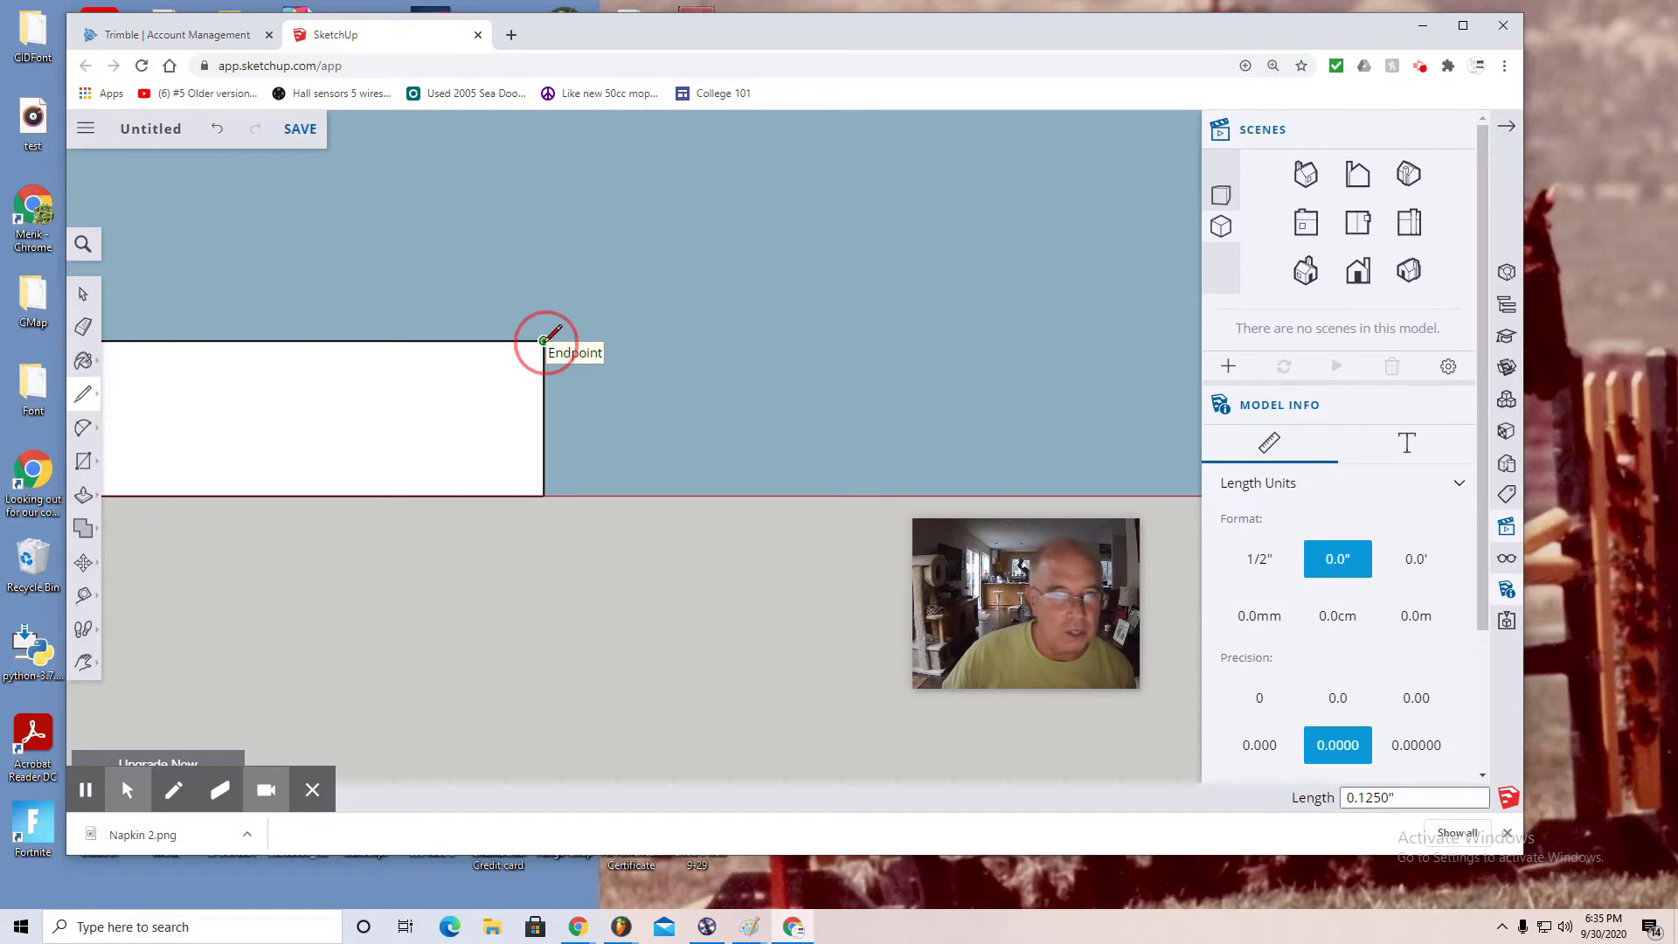
pyautogui.click(464, 337)
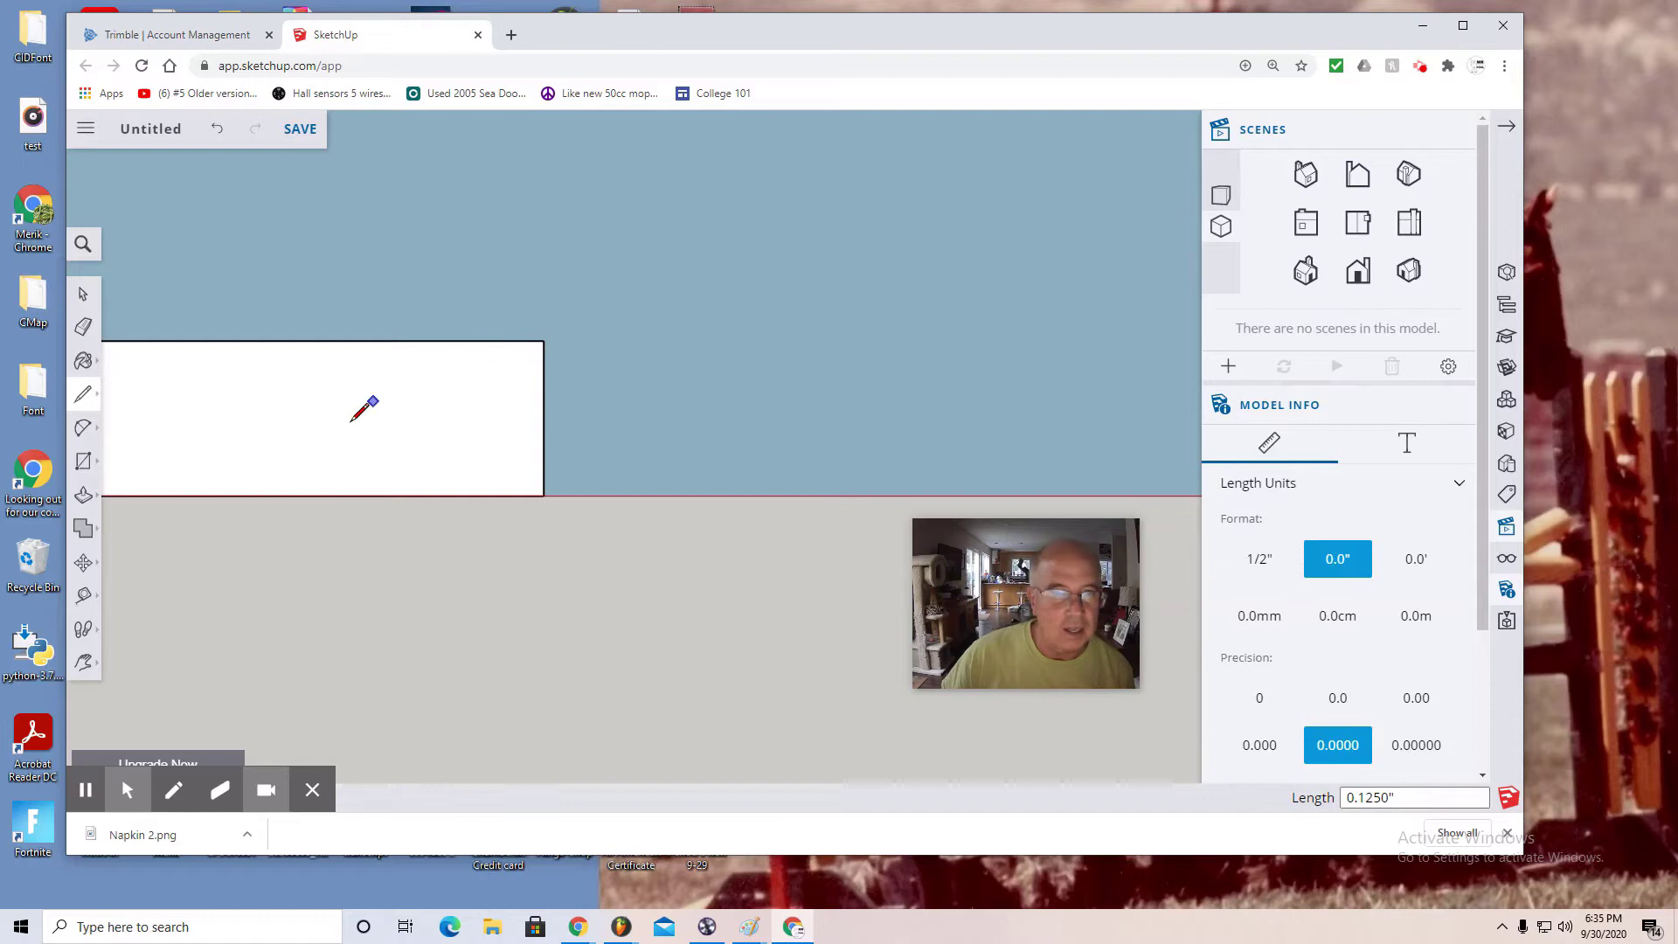
# Step: Draw a tangent arc between the marked points to round the top-right corner
pyautogui.click(80, 428)
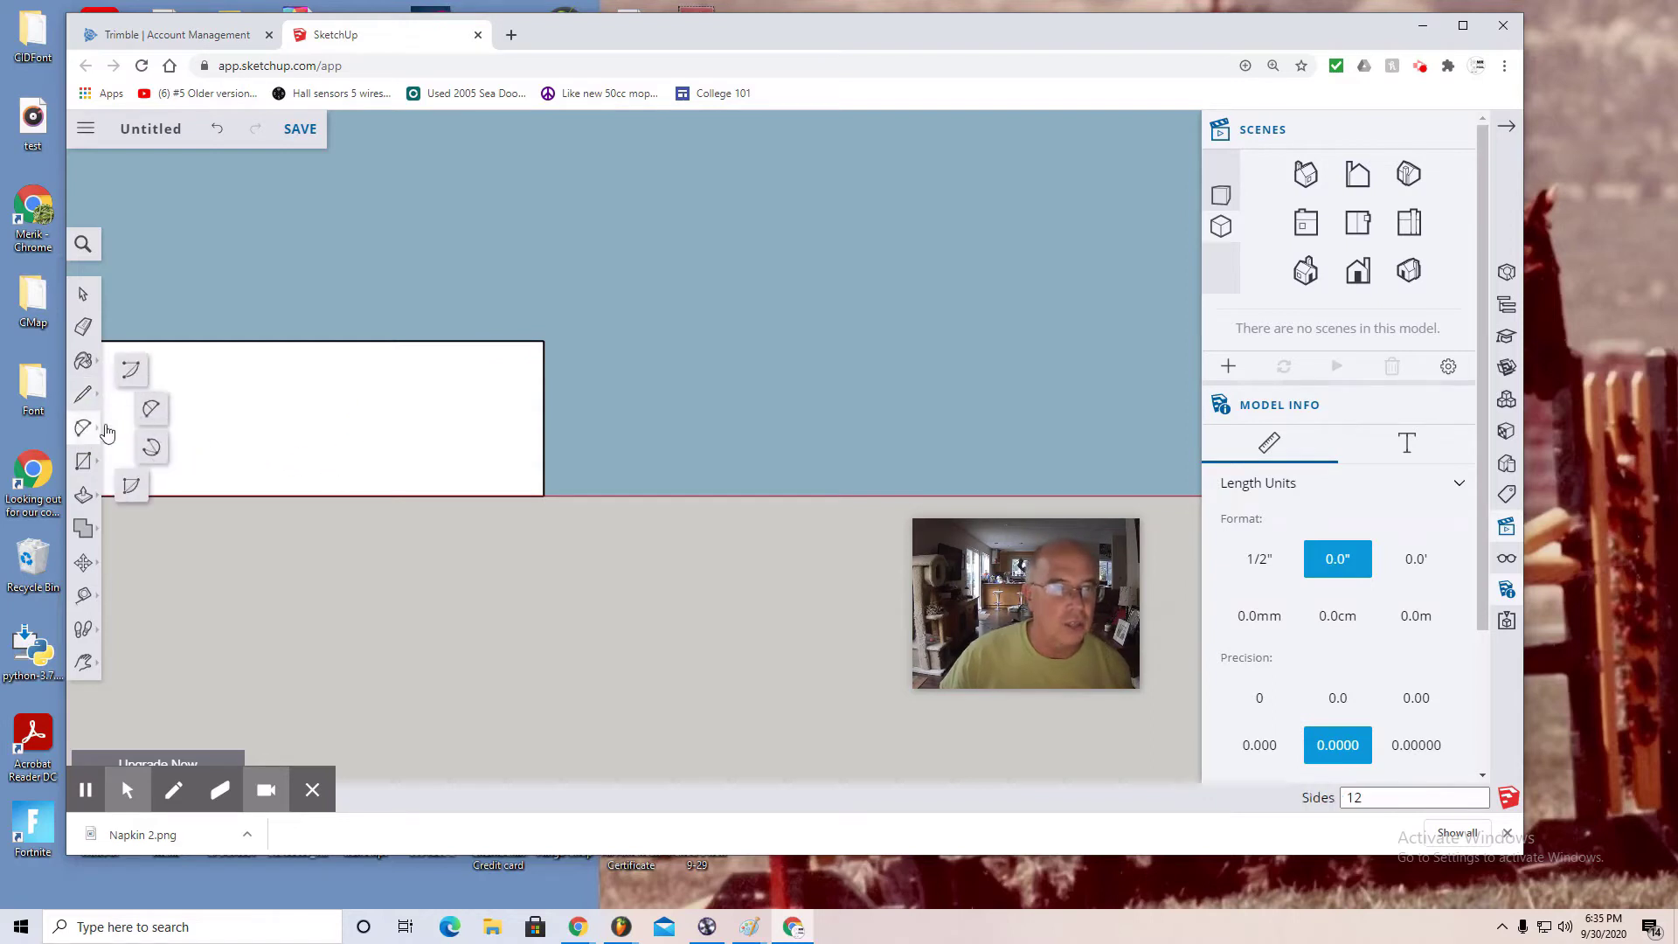
pyautogui.click(151, 413)
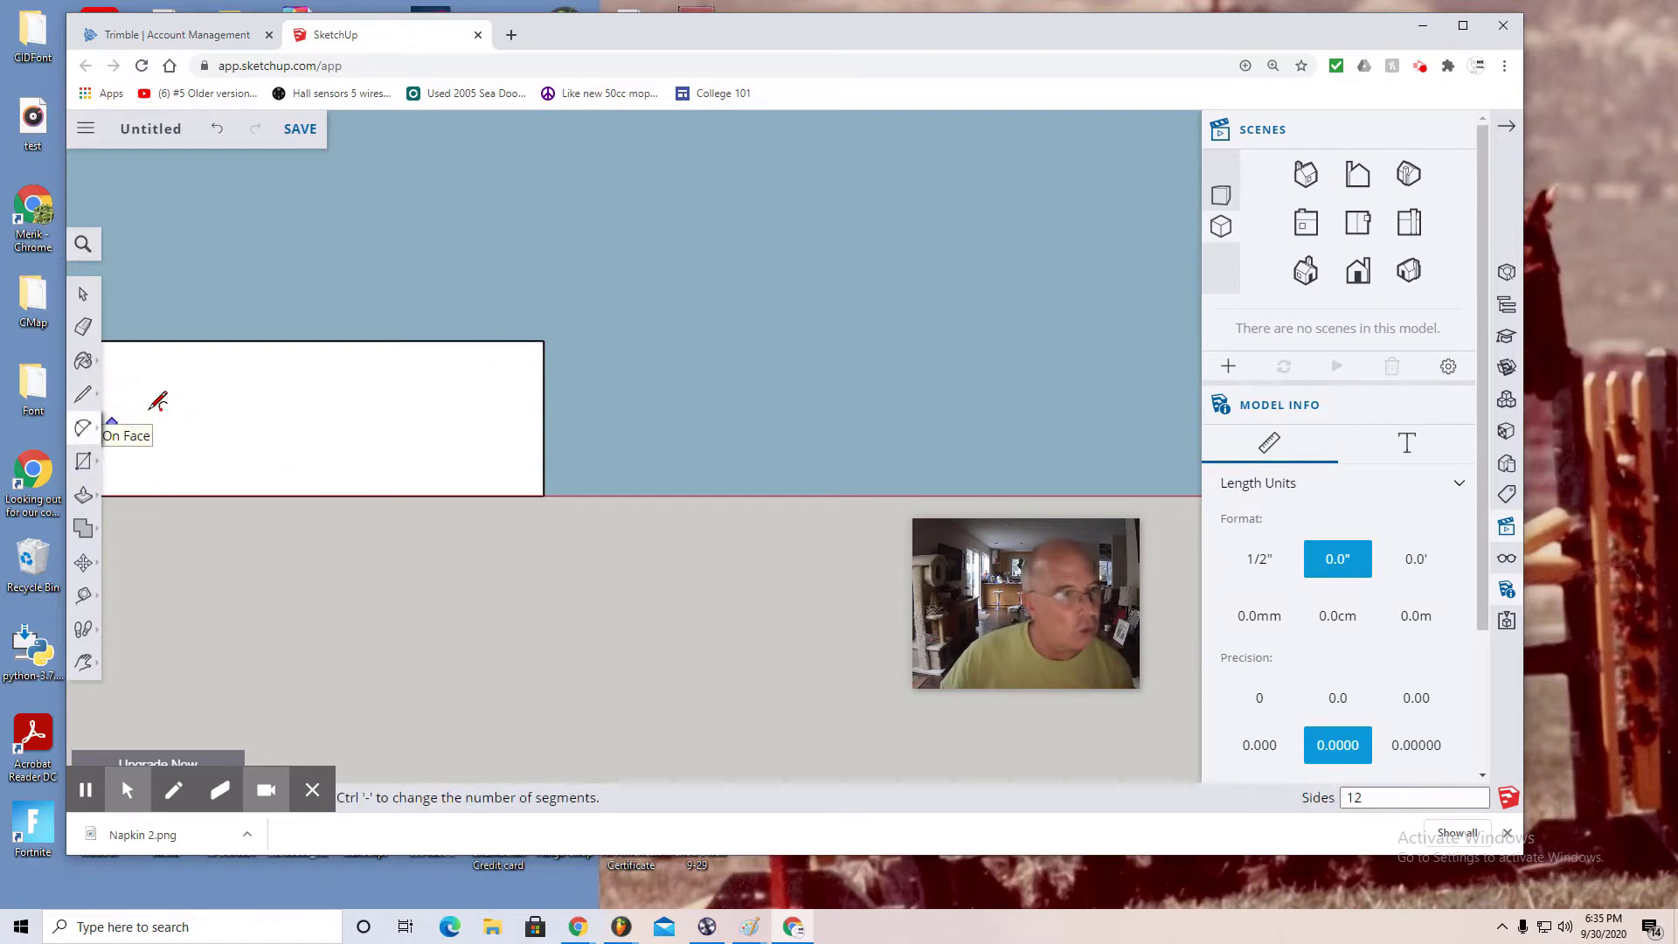
pyautogui.click(468, 340)
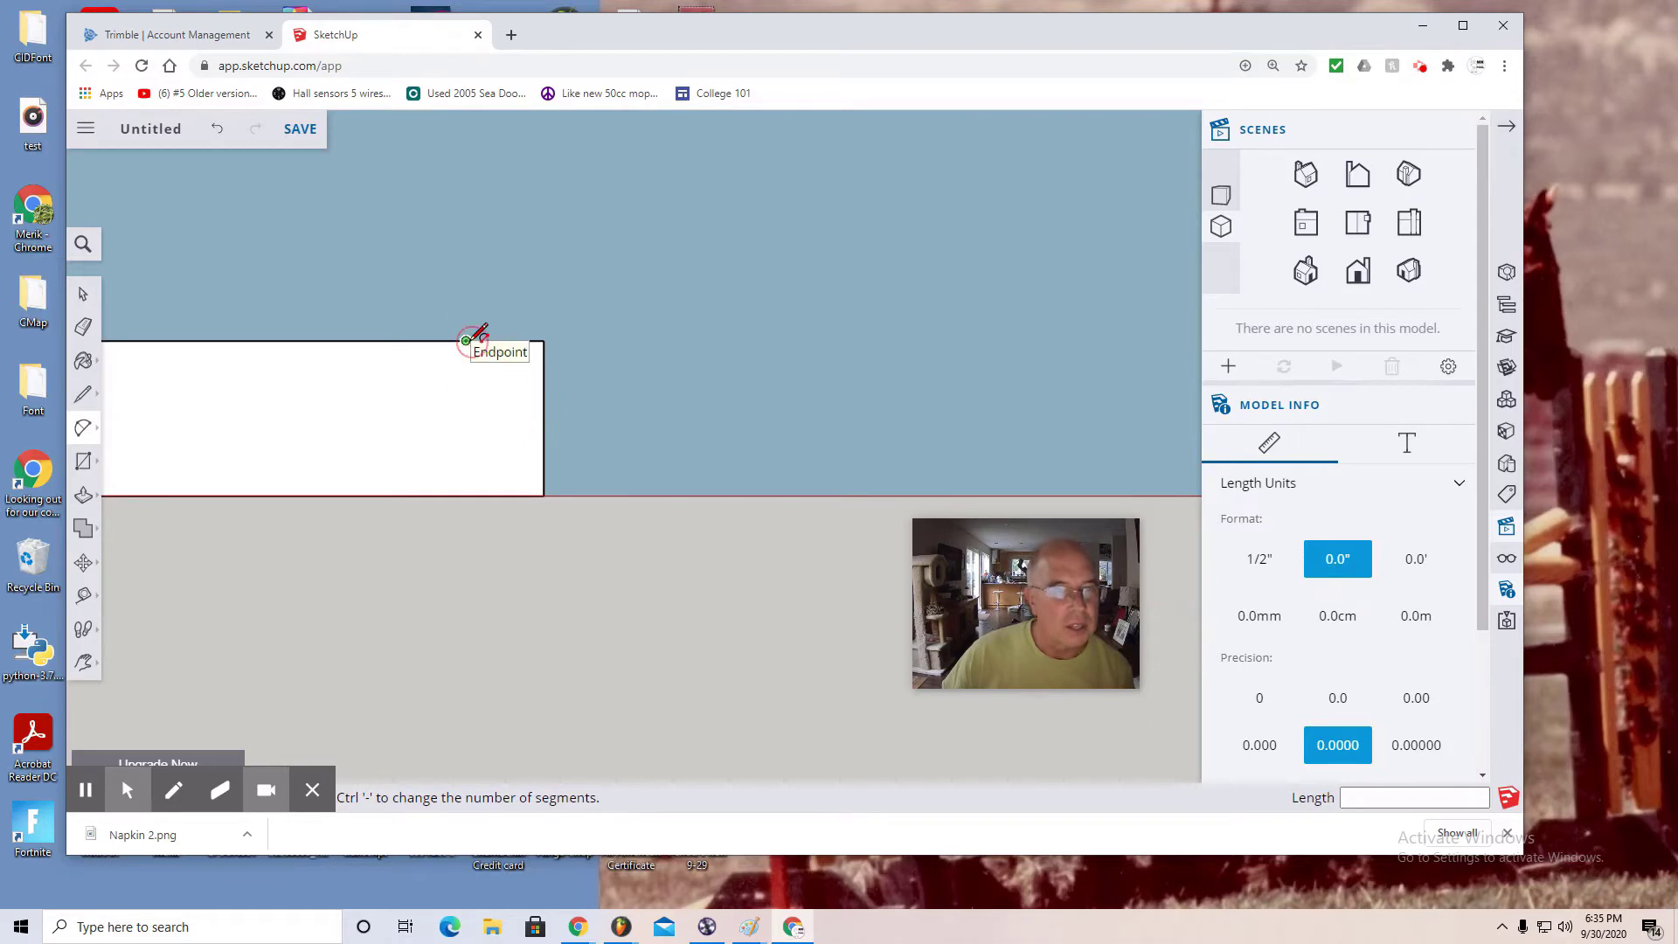
pyautogui.click(546, 411)
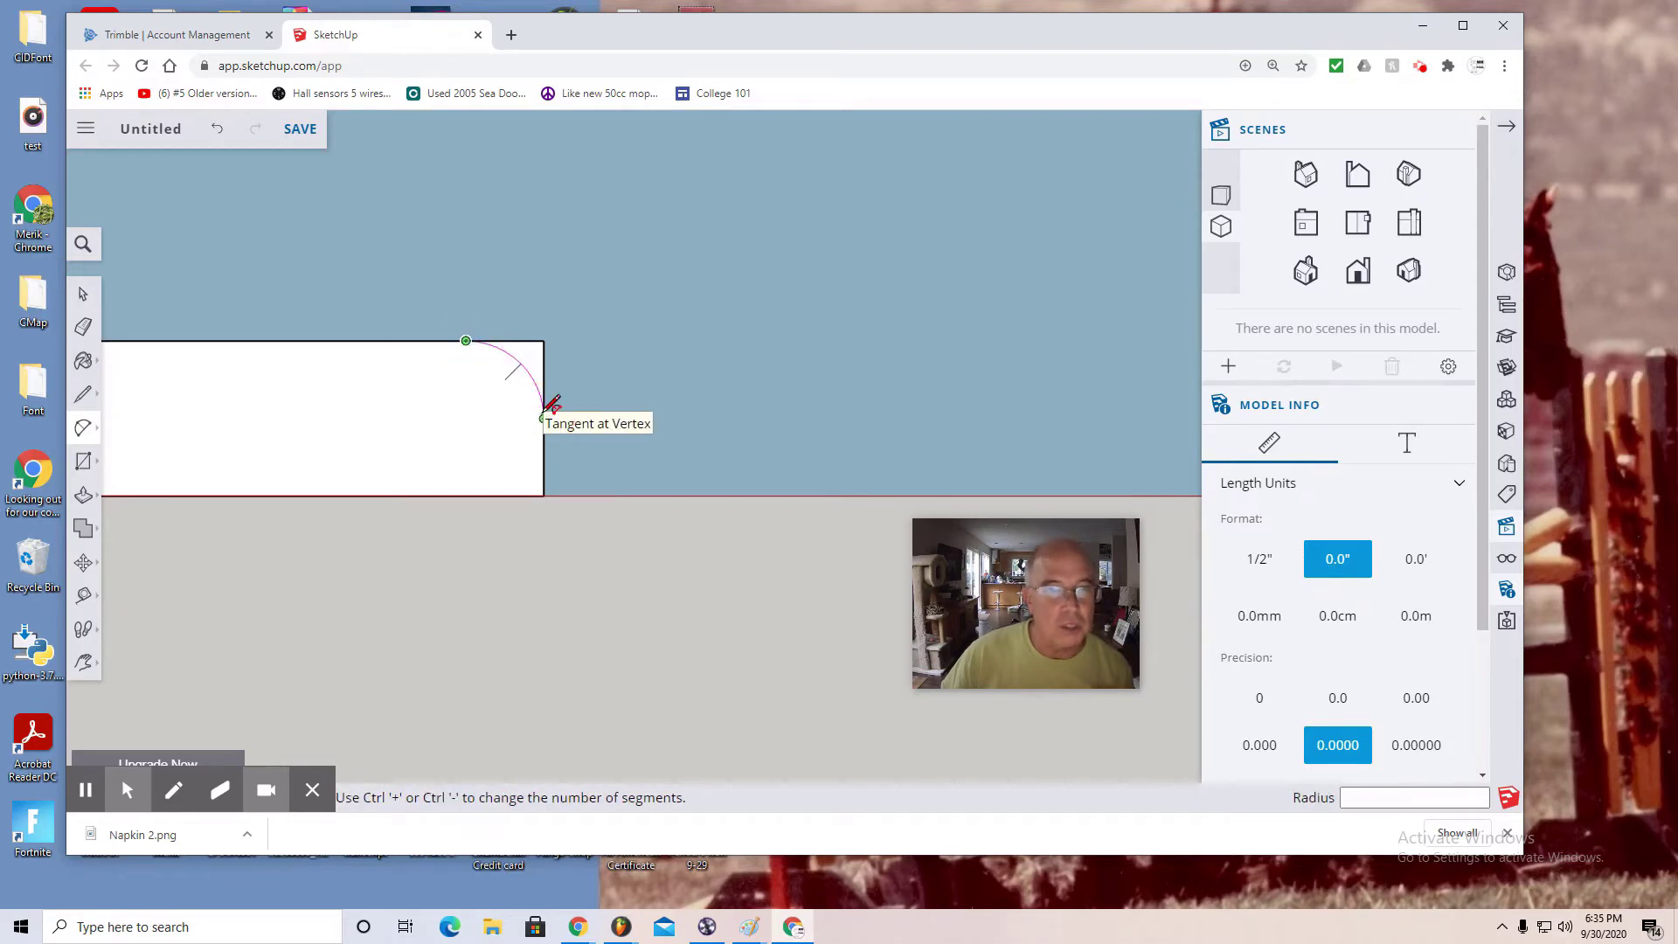
pyautogui.click(546, 409)
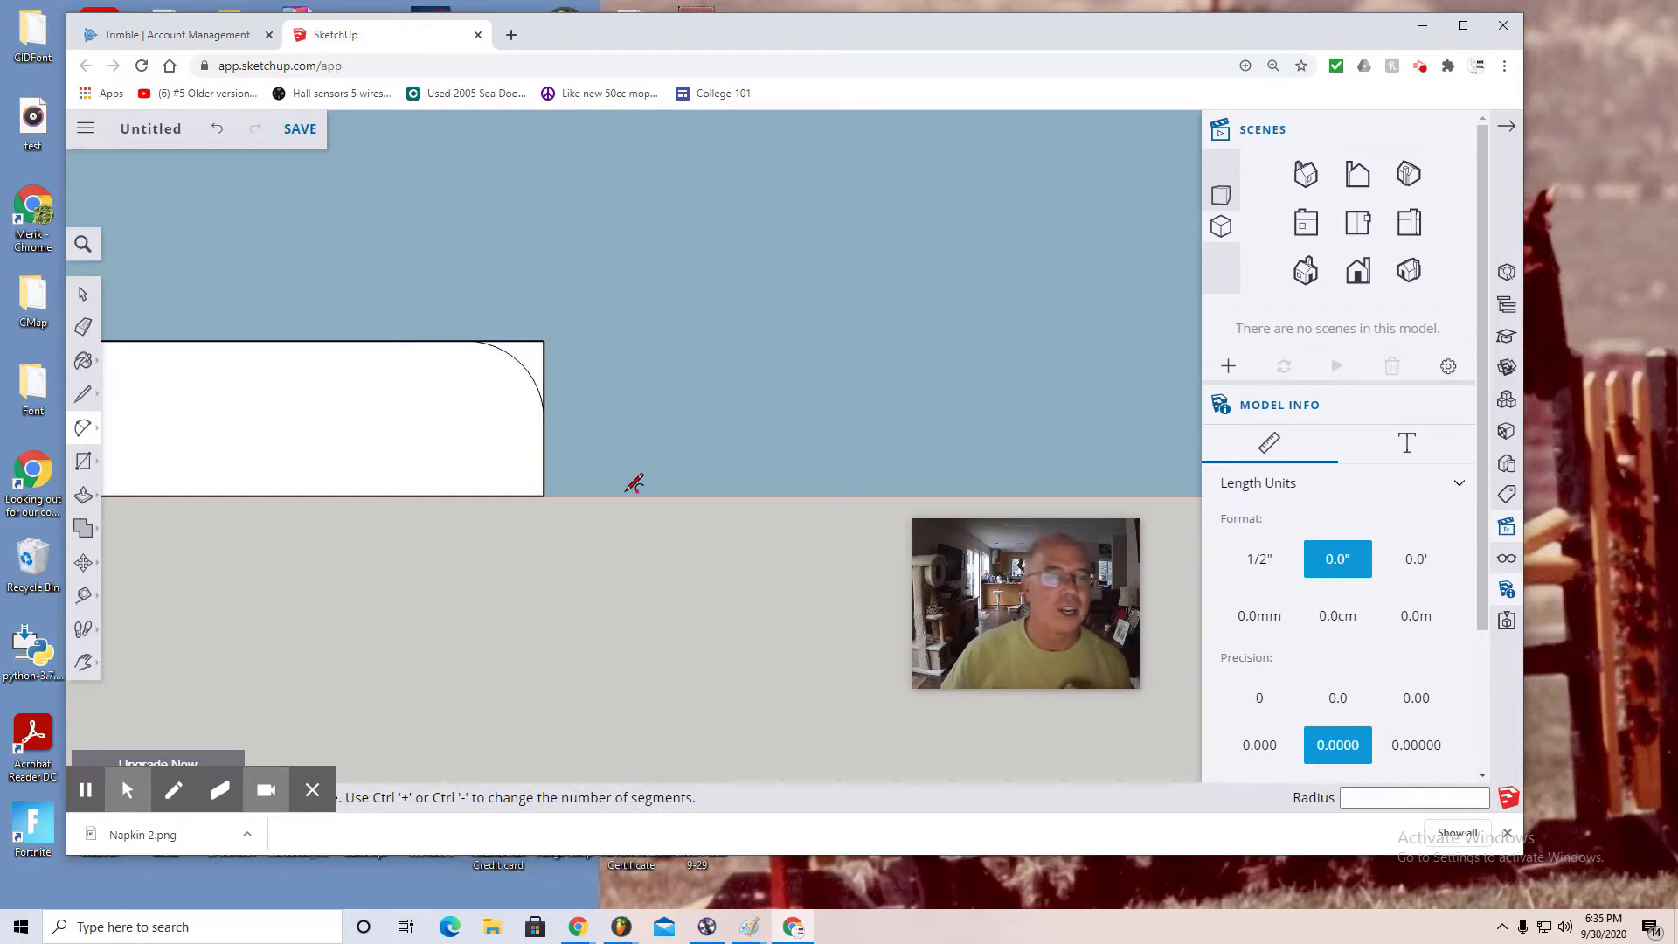
# Step: Erase the leftover top and vertical corner edges outside the new arc
pyautogui.click(83, 326)
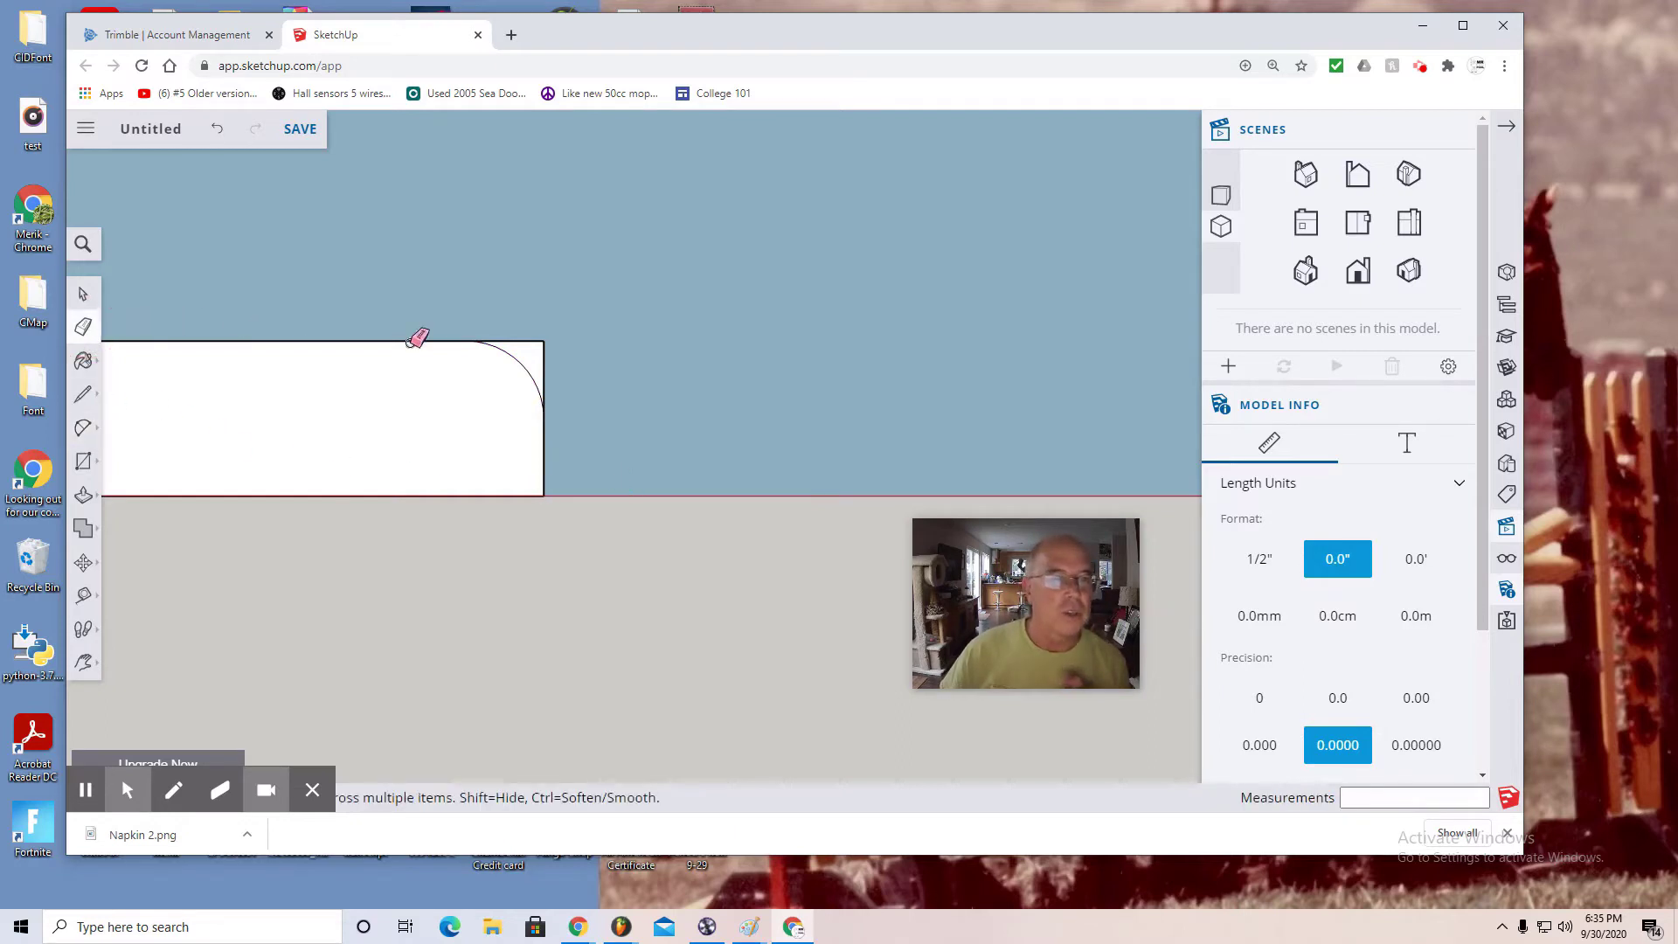
pyautogui.click(526, 340)
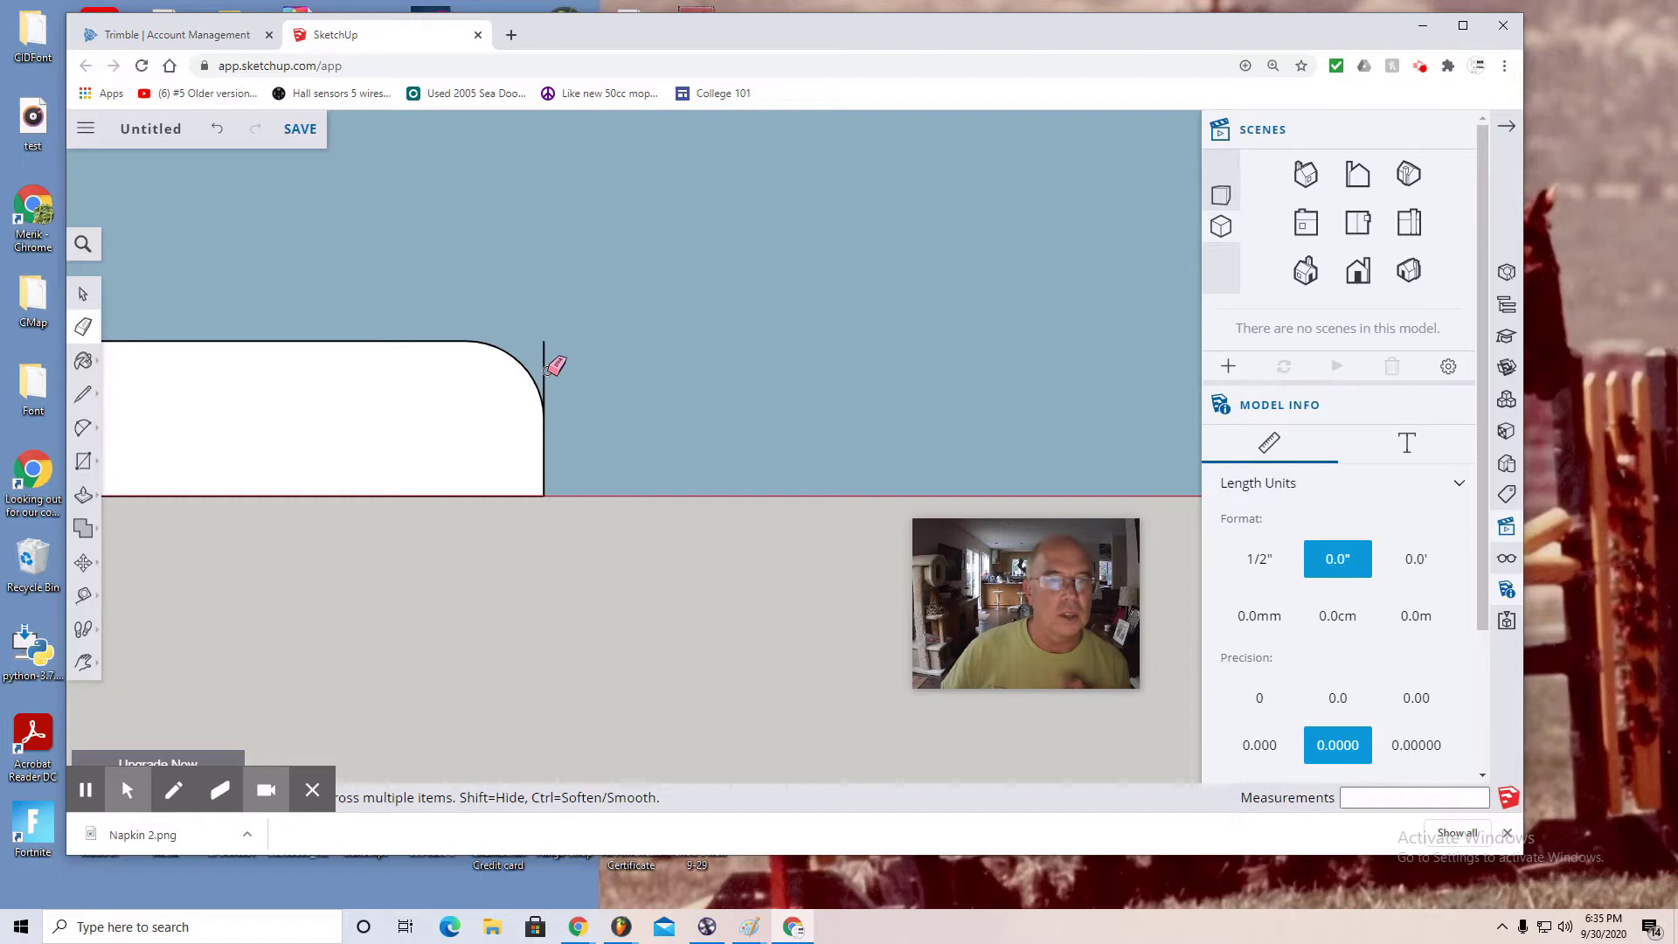
pyautogui.click(544, 385)
pyautogui.scroll(-5, 524, 581)
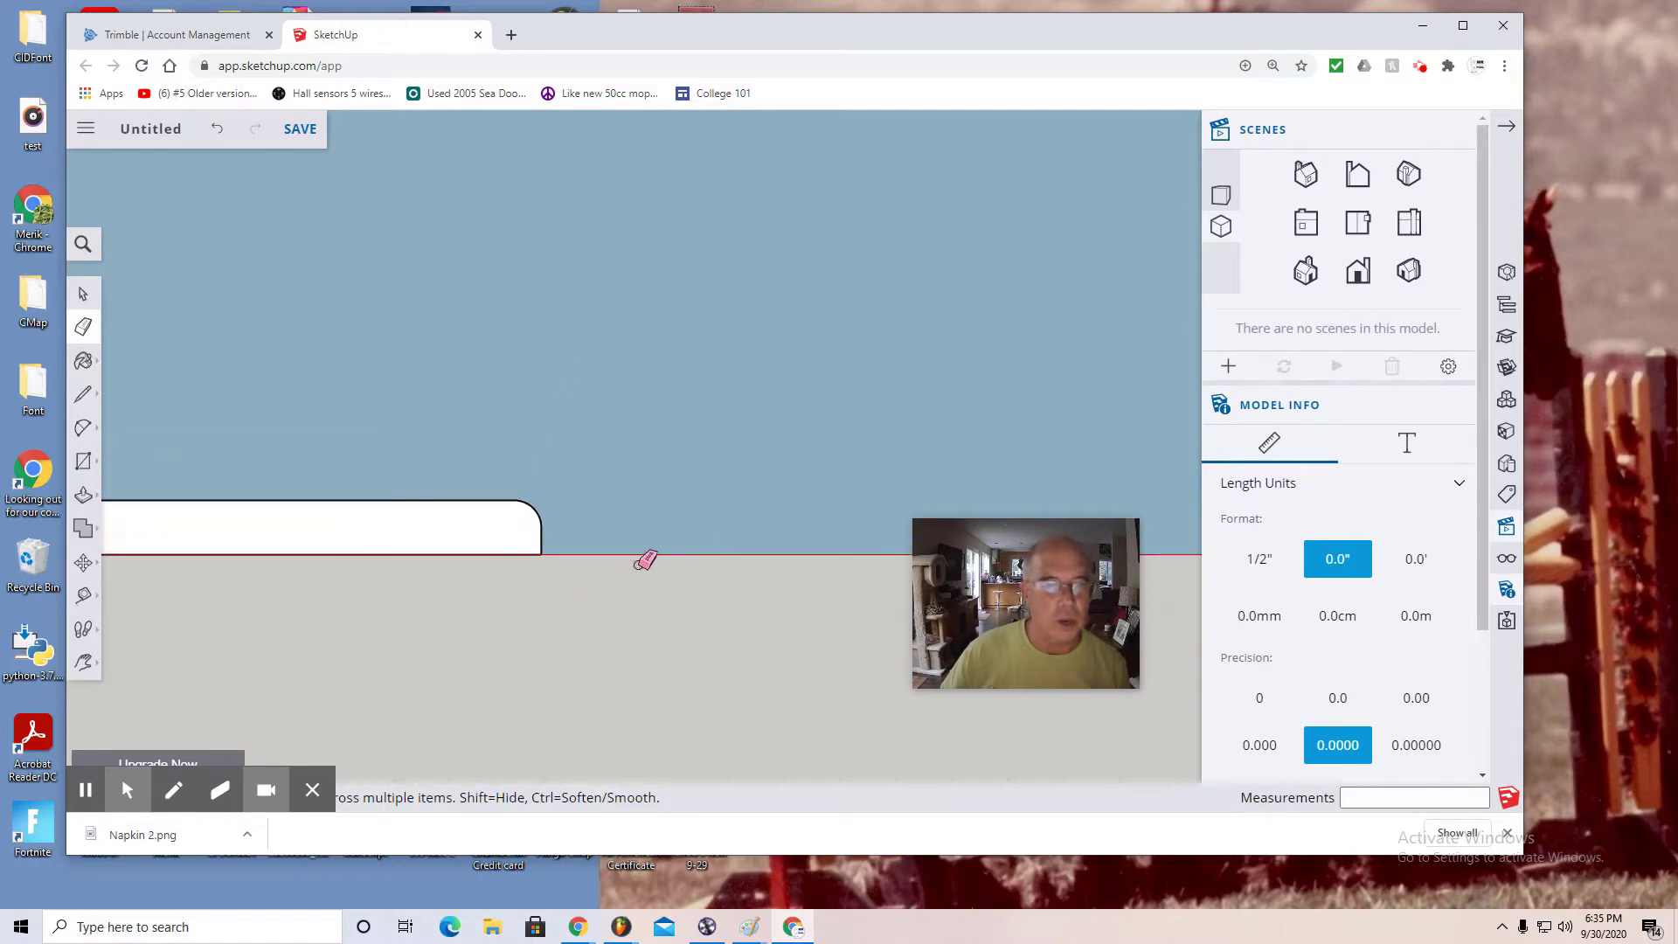
# Step: Push/pull the rounded profile face out 9" to form the thin napkin slab
pyautogui.click(83, 662)
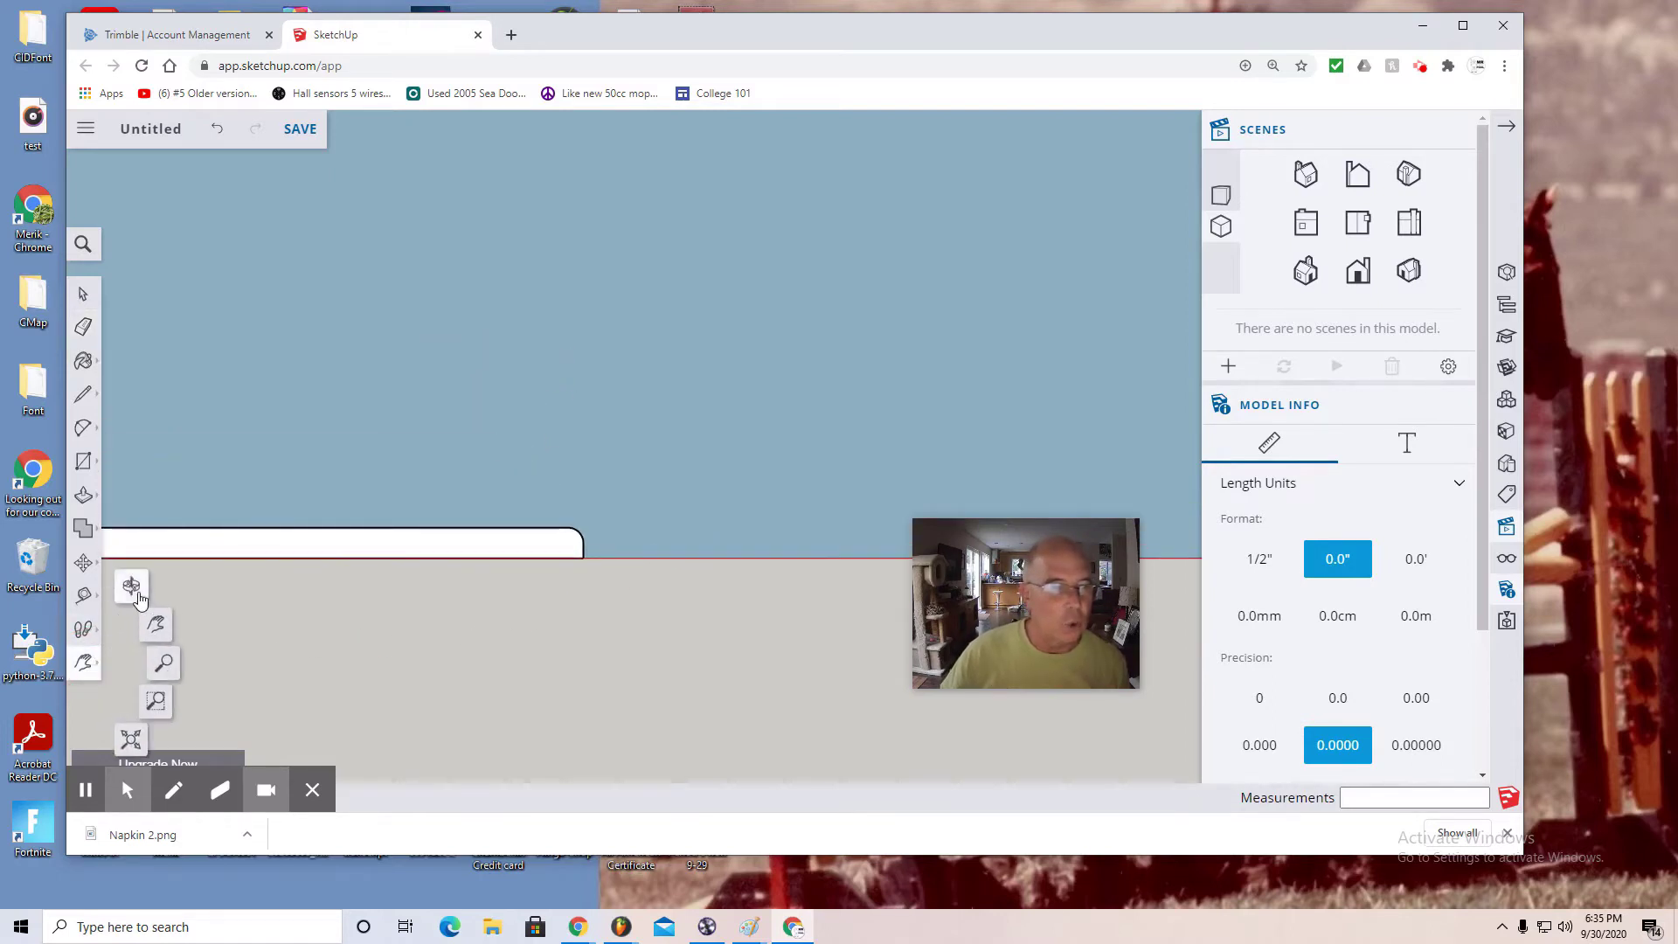
pyautogui.click(131, 584)
pyautogui.moveTo(400, 633)
pyautogui.mouseDown()
pyautogui.moveTo(318, 711)
pyautogui.moveTo(547, 577)
pyautogui.moveTo(424, 662)
pyautogui.moveTo(375, 630)
pyautogui.mouseUp()
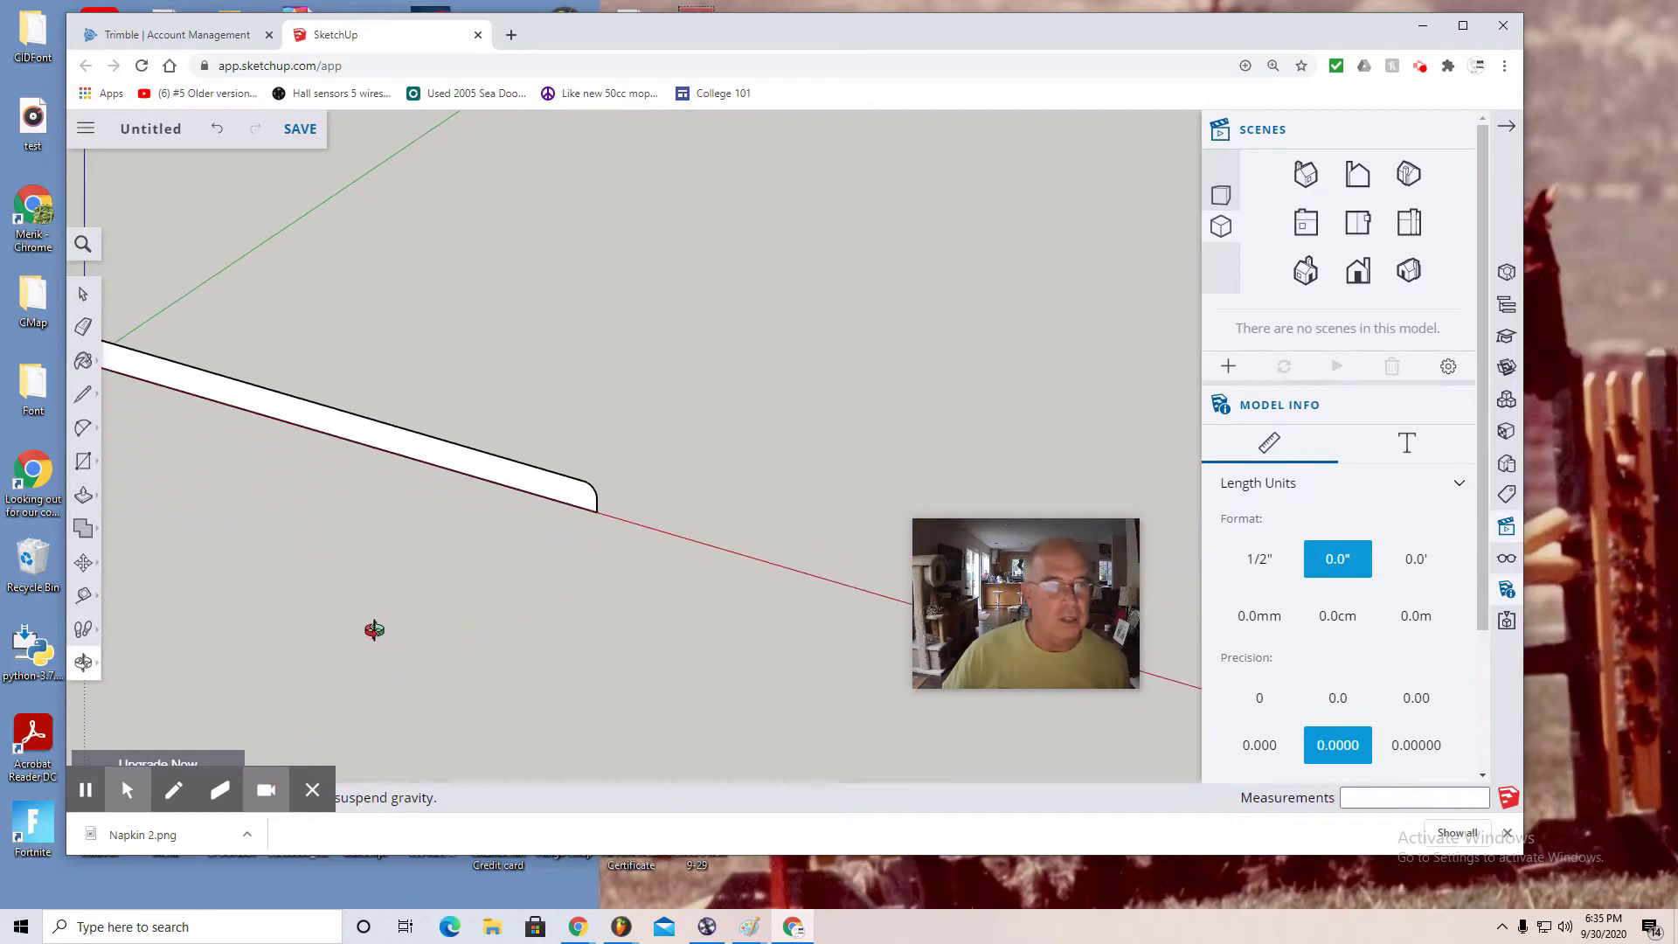
pyautogui.click(84, 498)
pyautogui.click(127, 464)
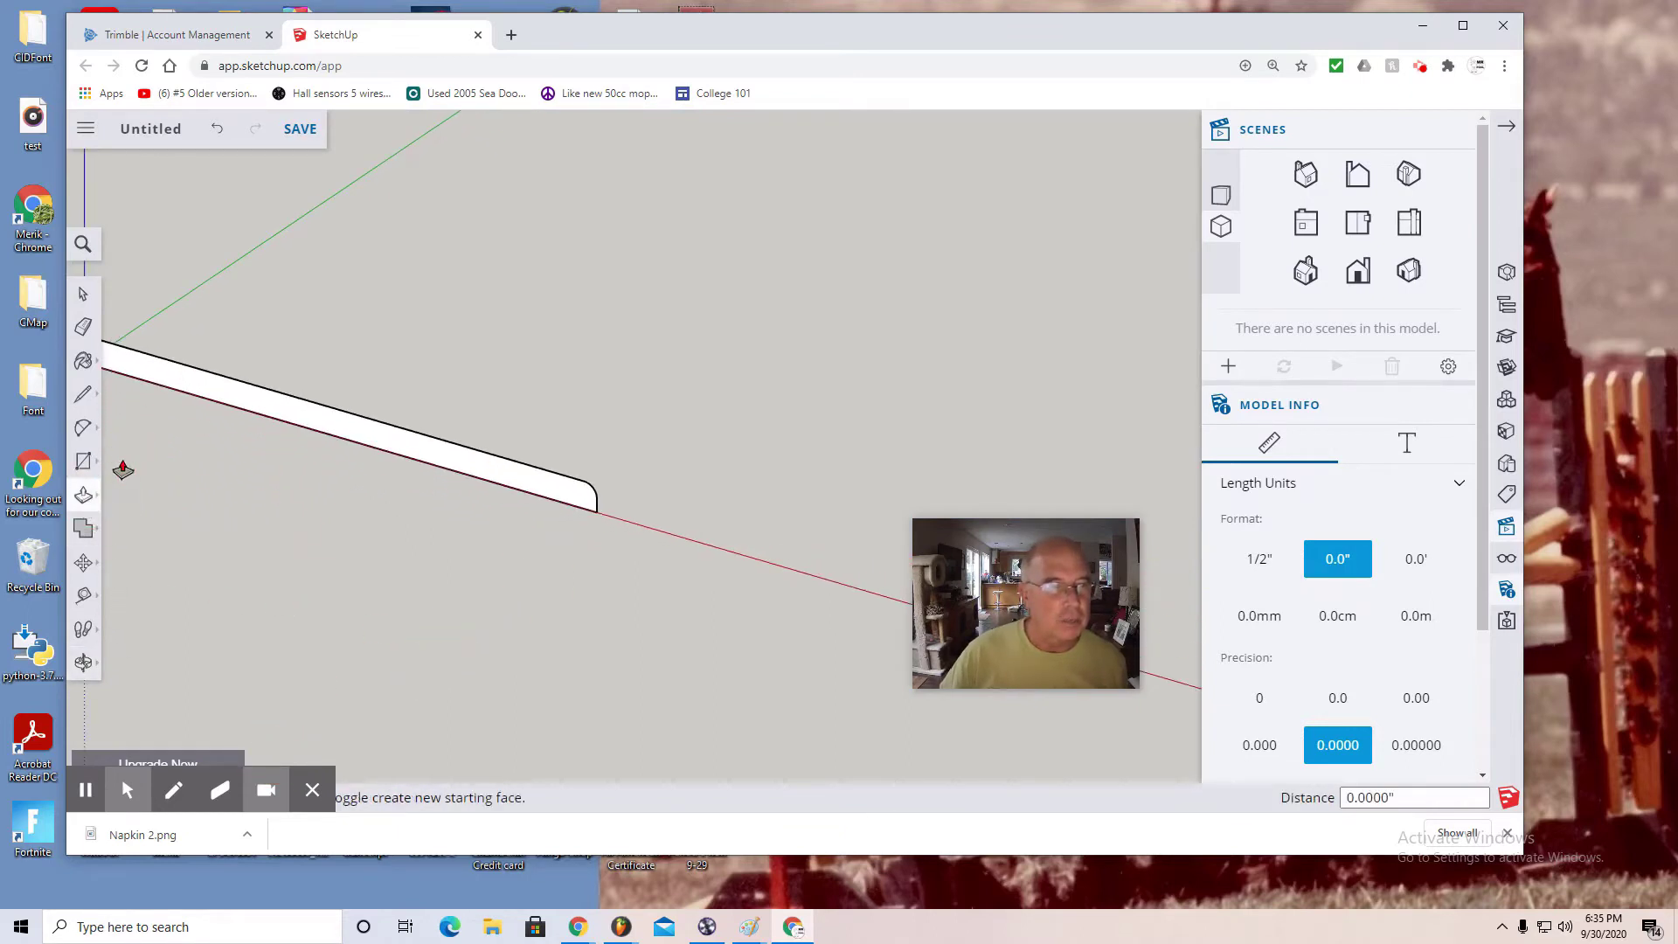
pyautogui.click(242, 401)
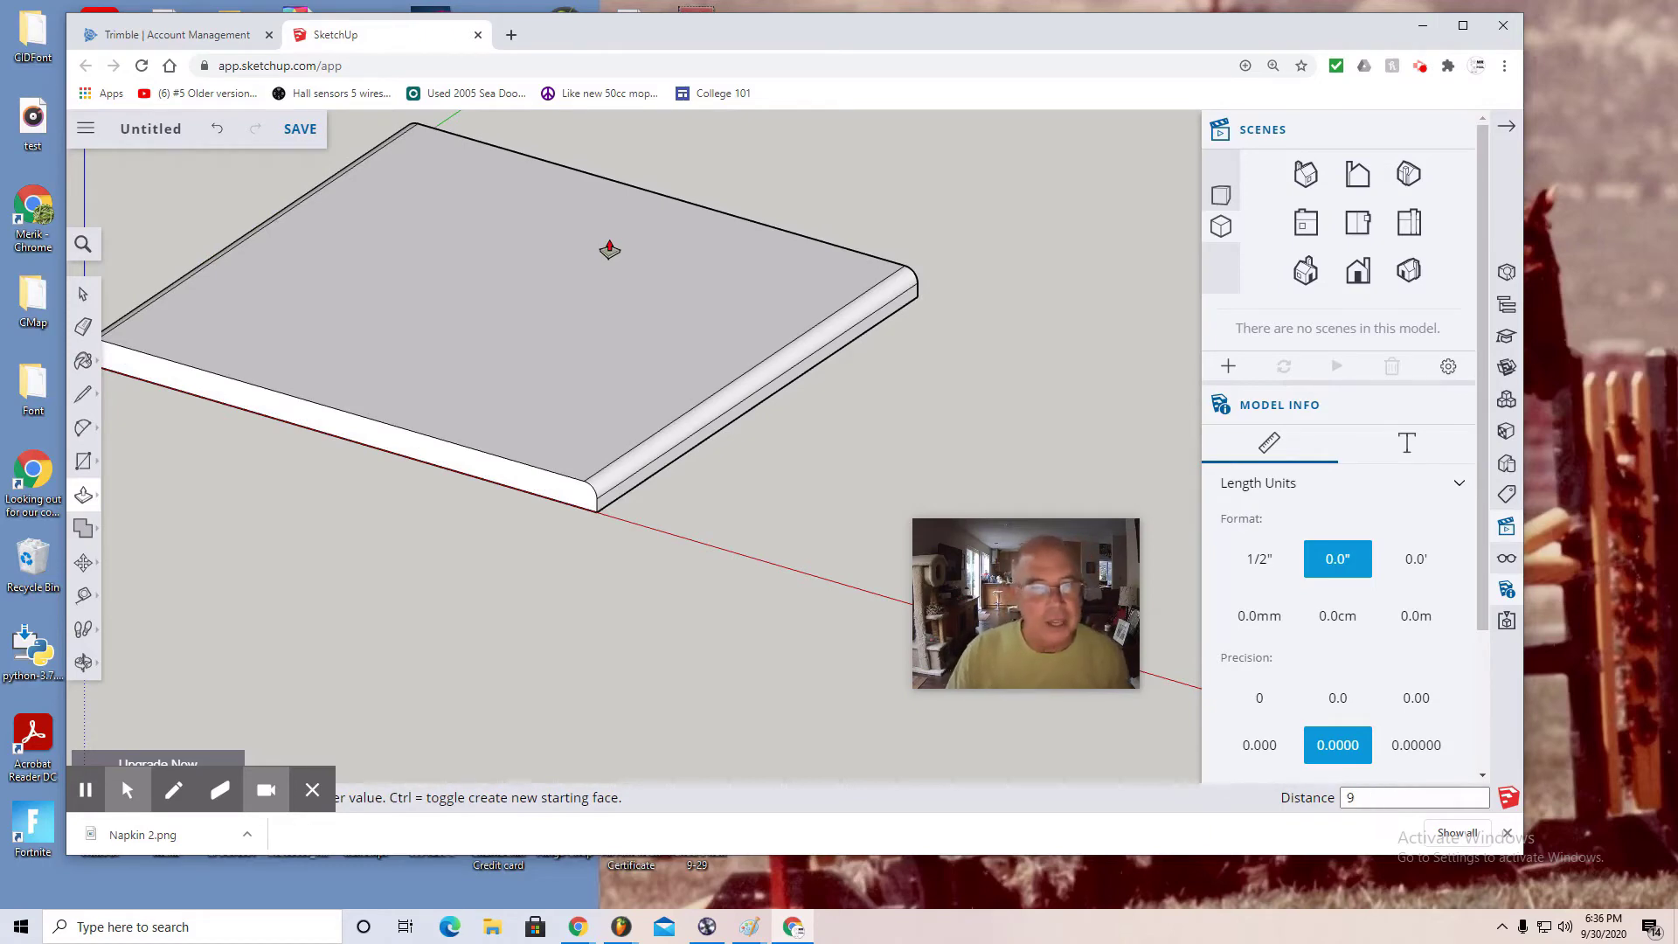
pyautogui.write('9')
pyautogui.press('Return')
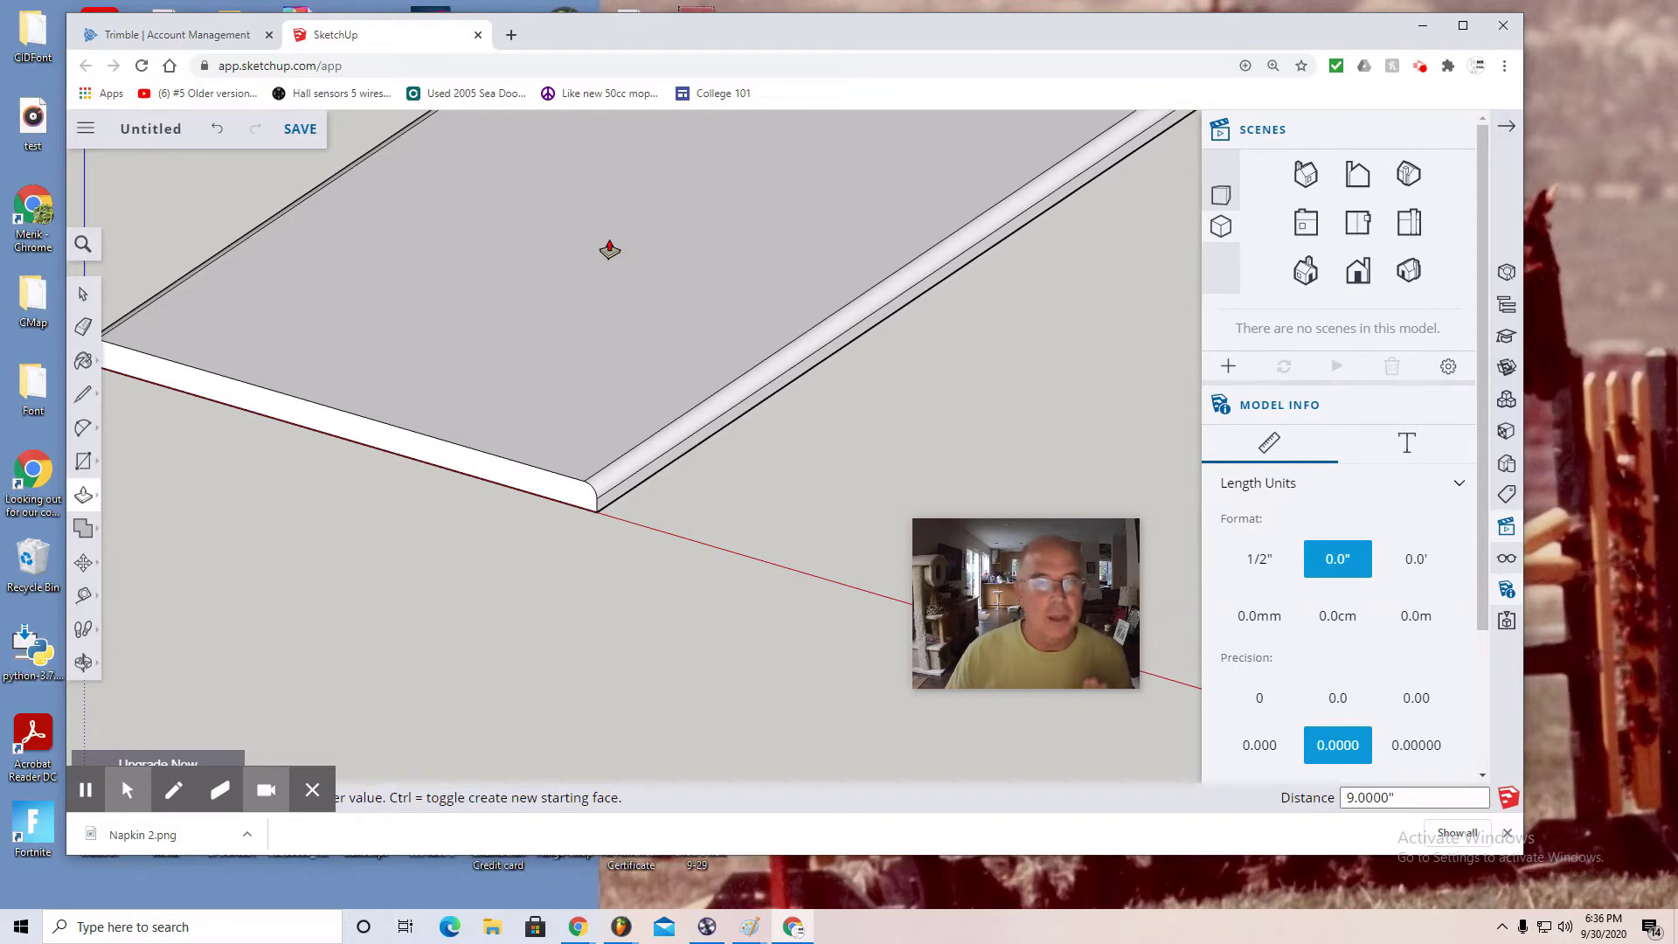
pyautogui.scroll(-5, 610, 251)
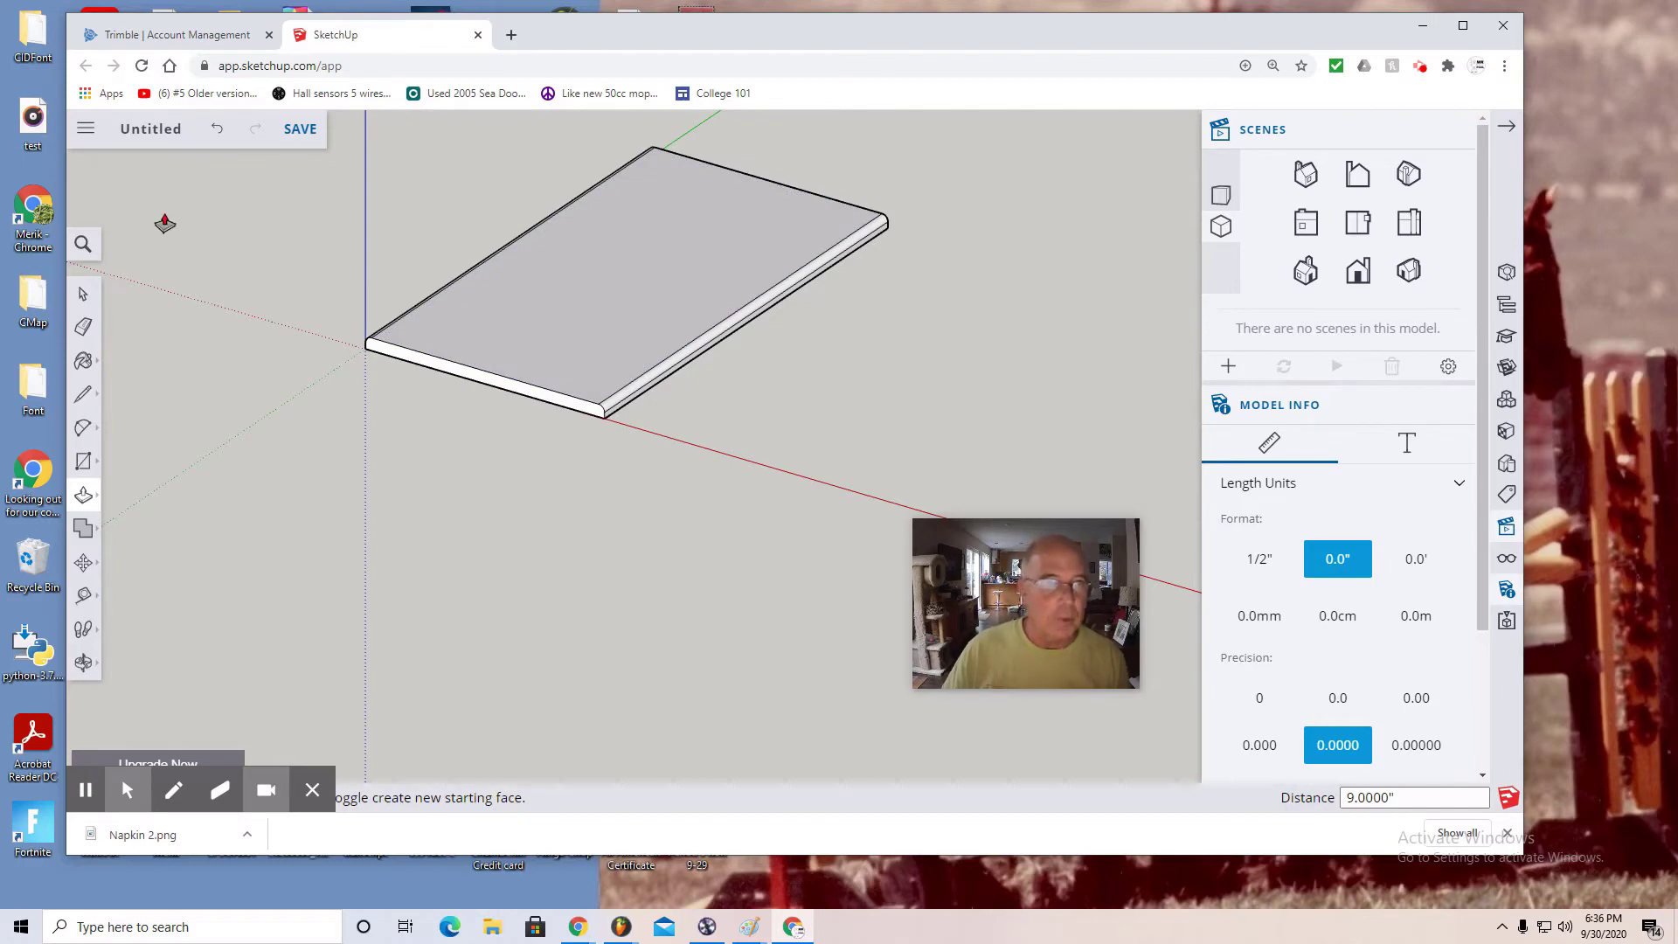
# Step: Insert Napkin decal.jpg from the computer into the model as an image
pyautogui.click(84, 131)
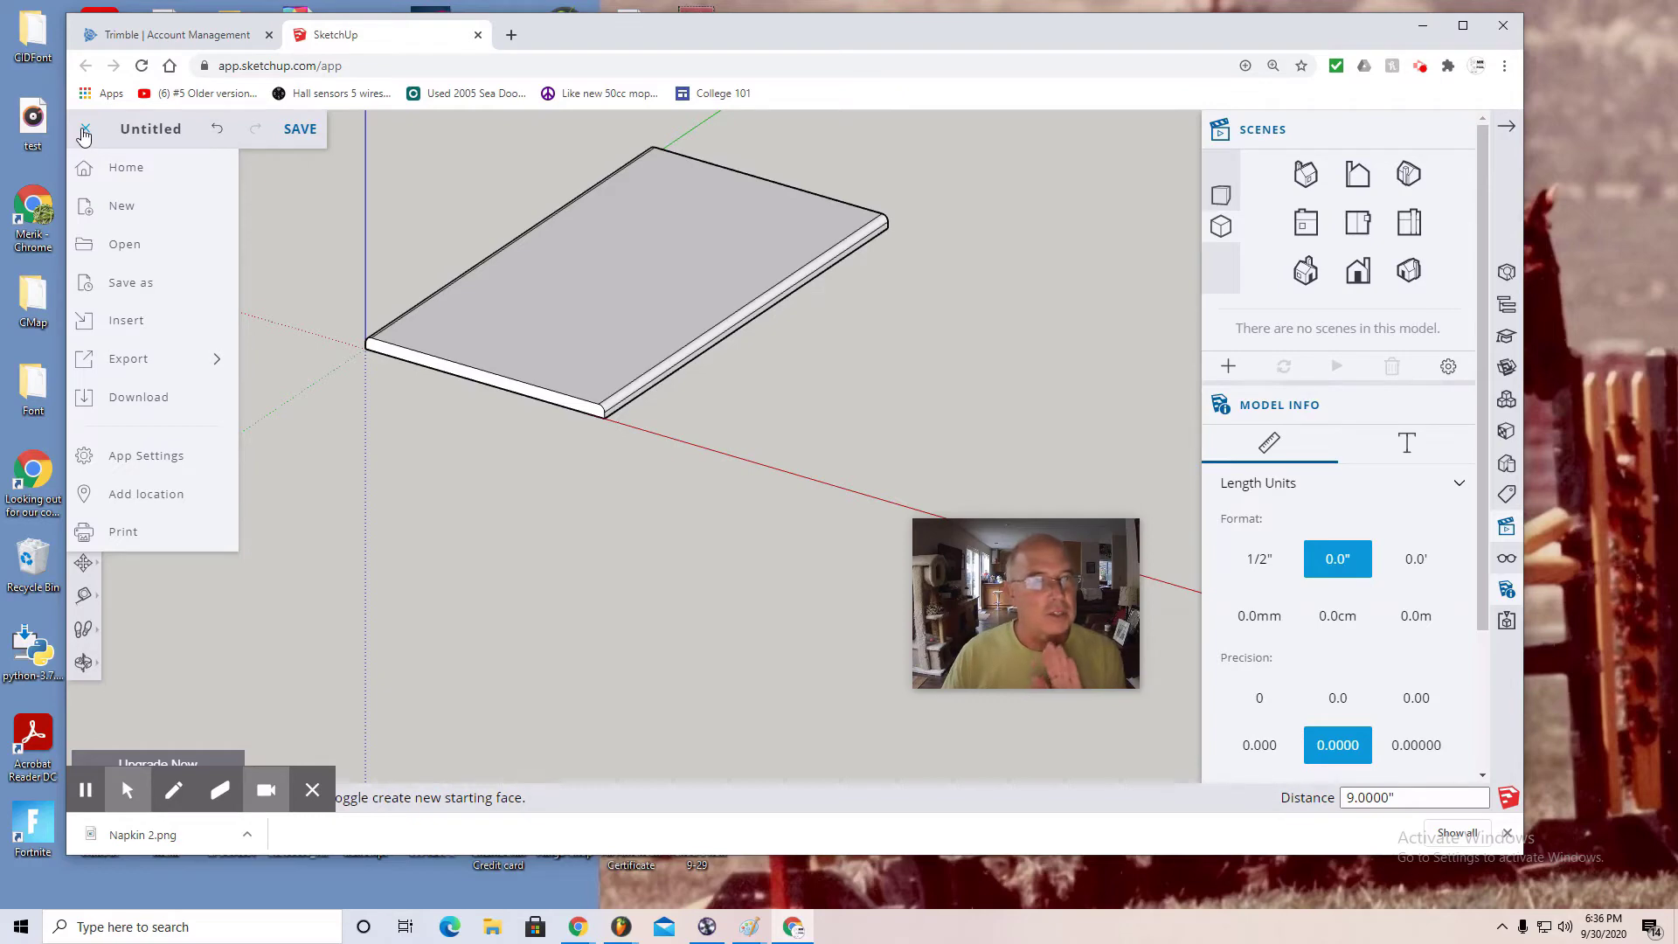
pyautogui.click(129, 322)
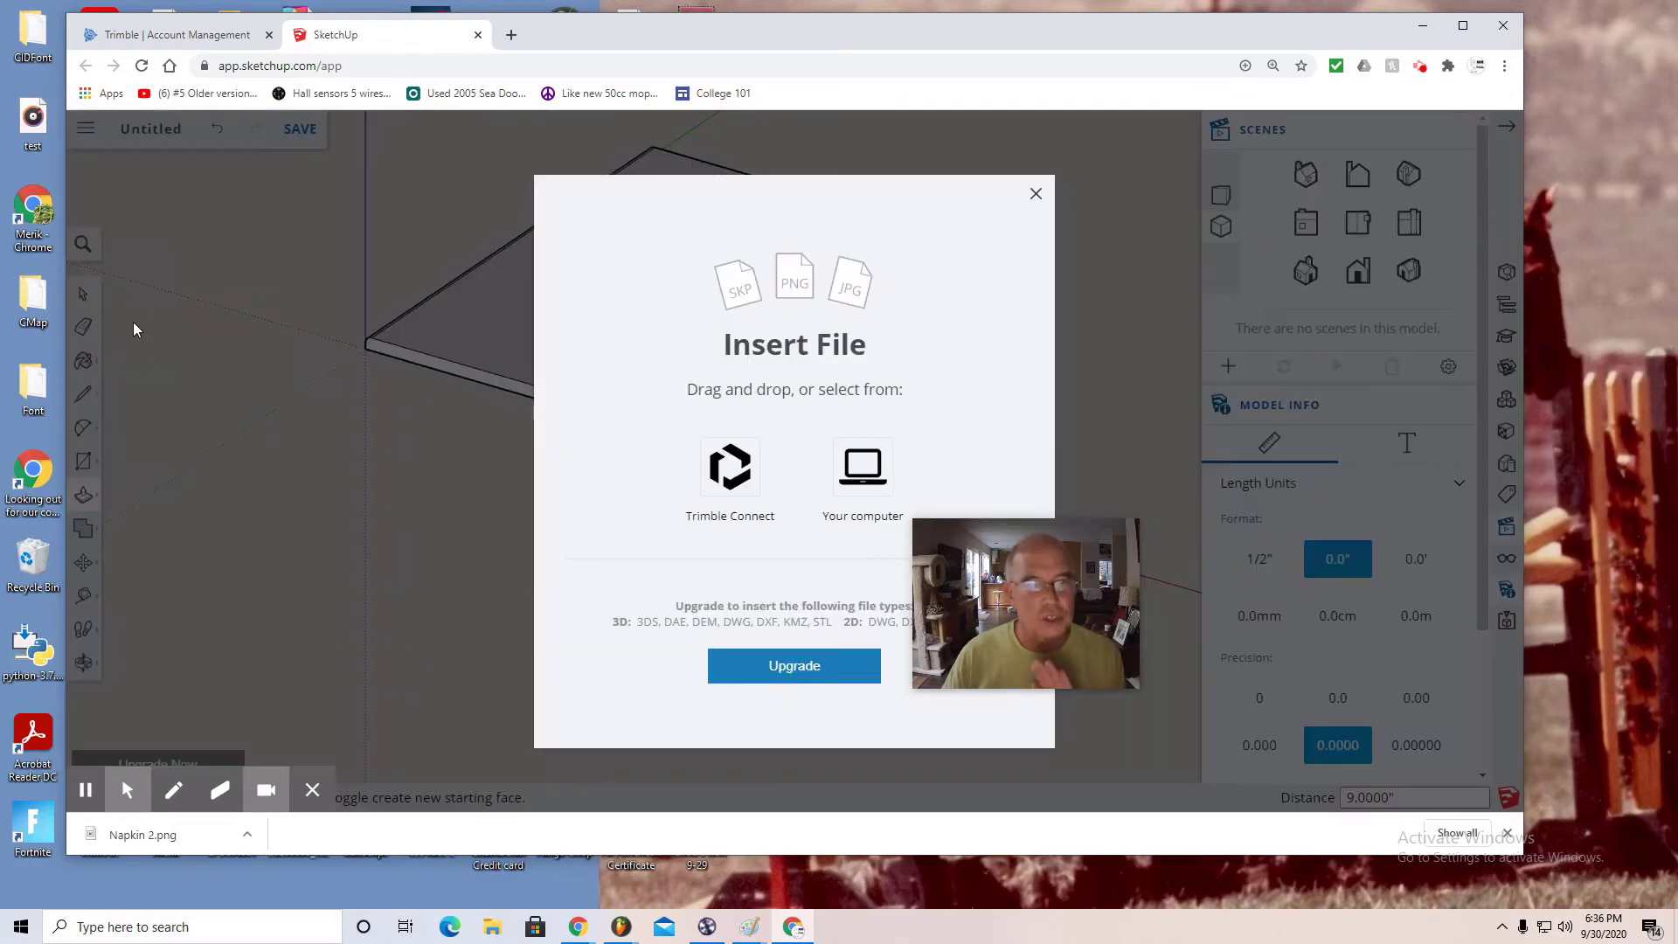
pyautogui.click(871, 486)
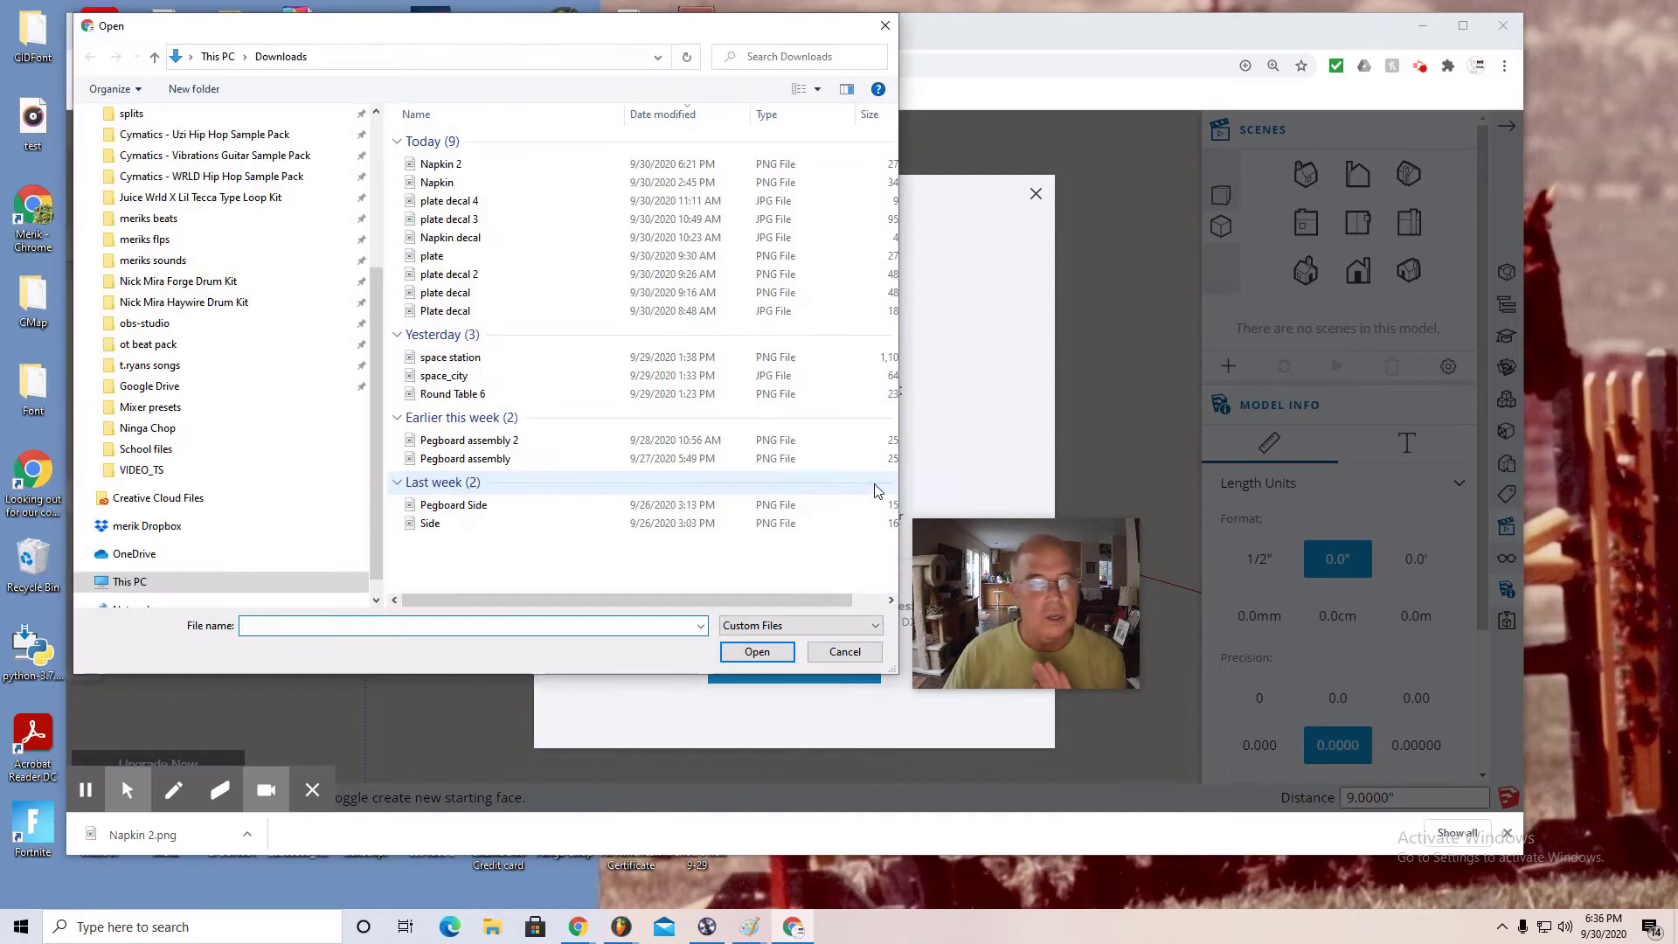
pyautogui.click(450, 241)
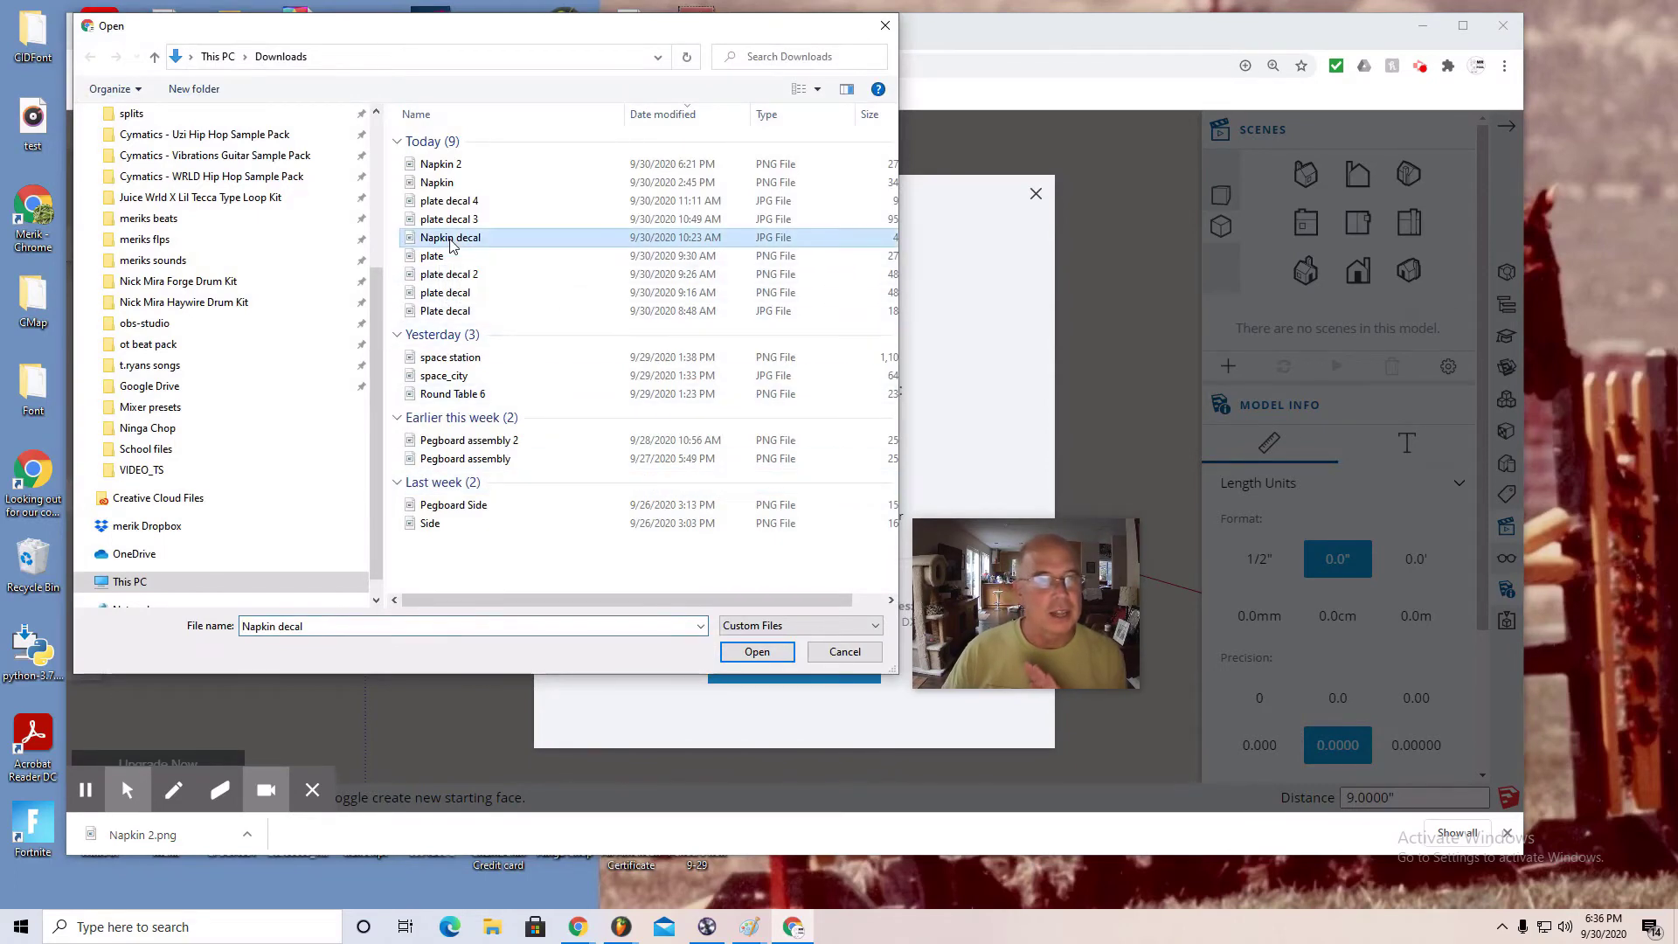
pyautogui.click(757, 651)
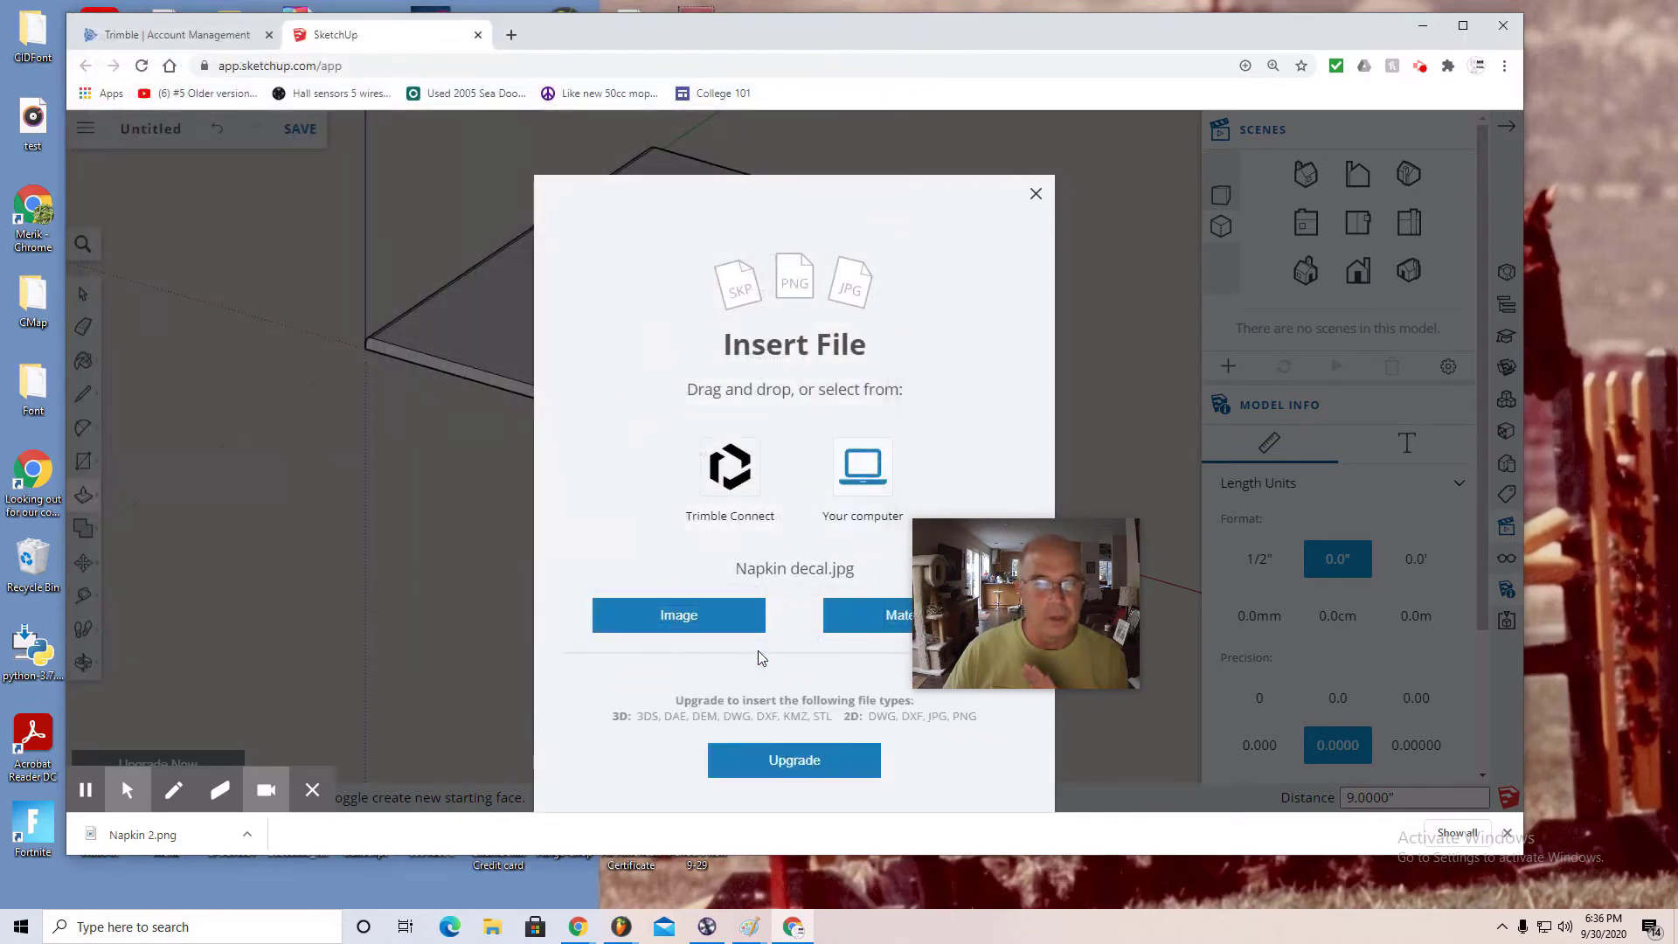
pyautogui.click(679, 616)
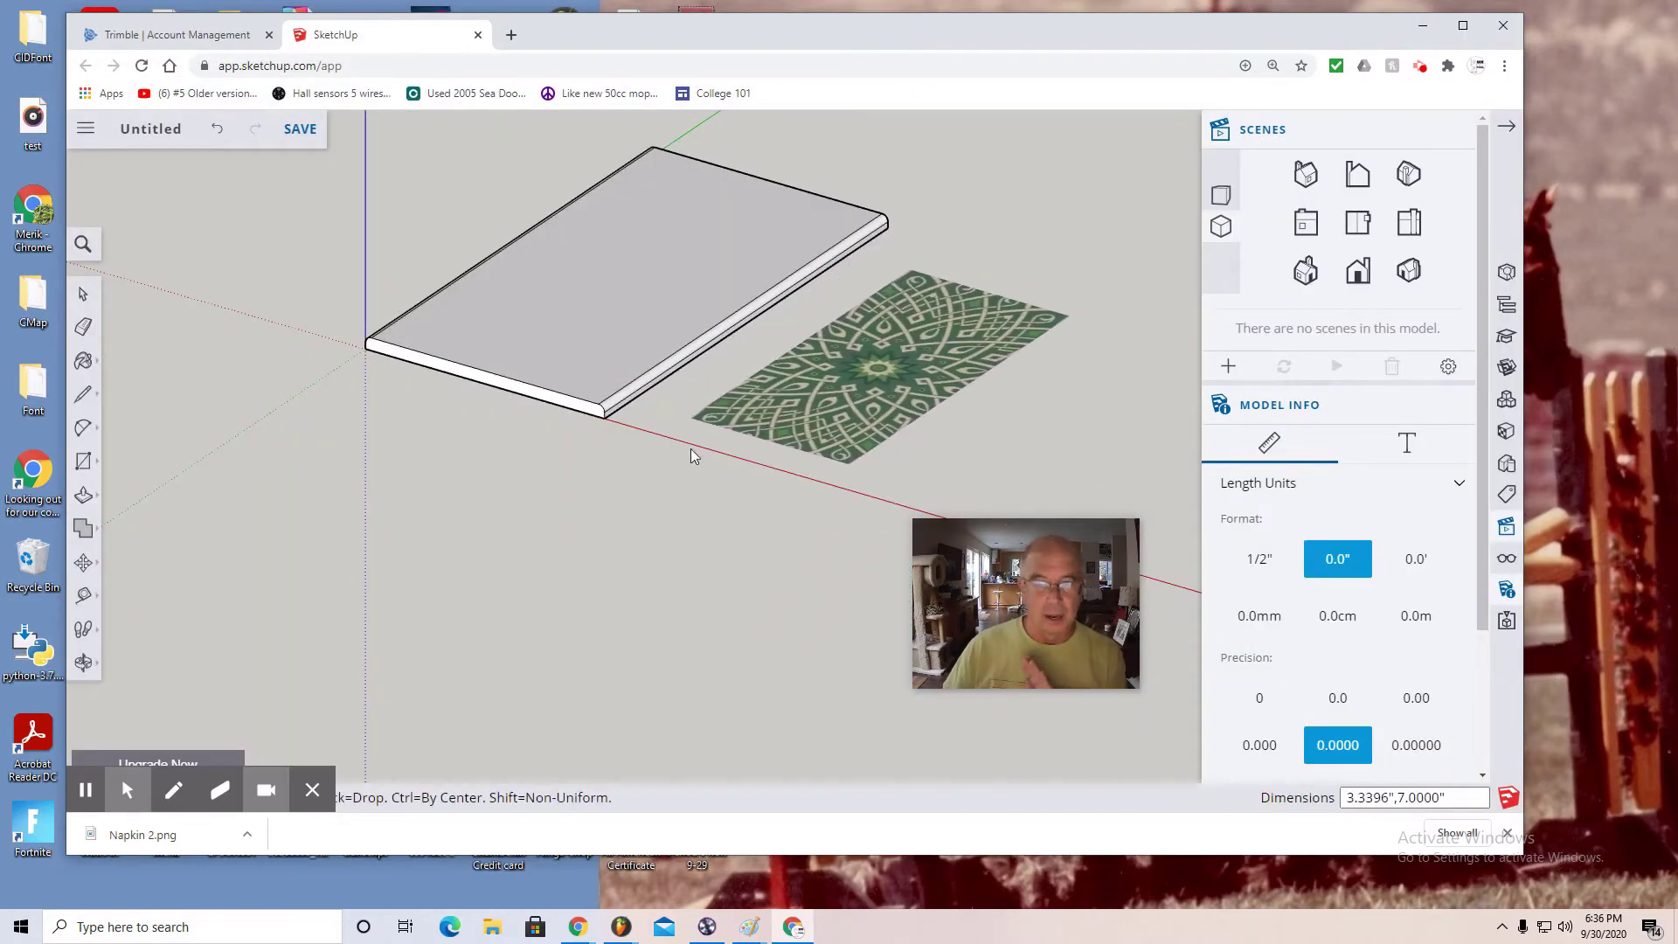
# Step: Place the decal image about 5 inches wide beside the napkin and switch to Top view
pyautogui.click(654, 427)
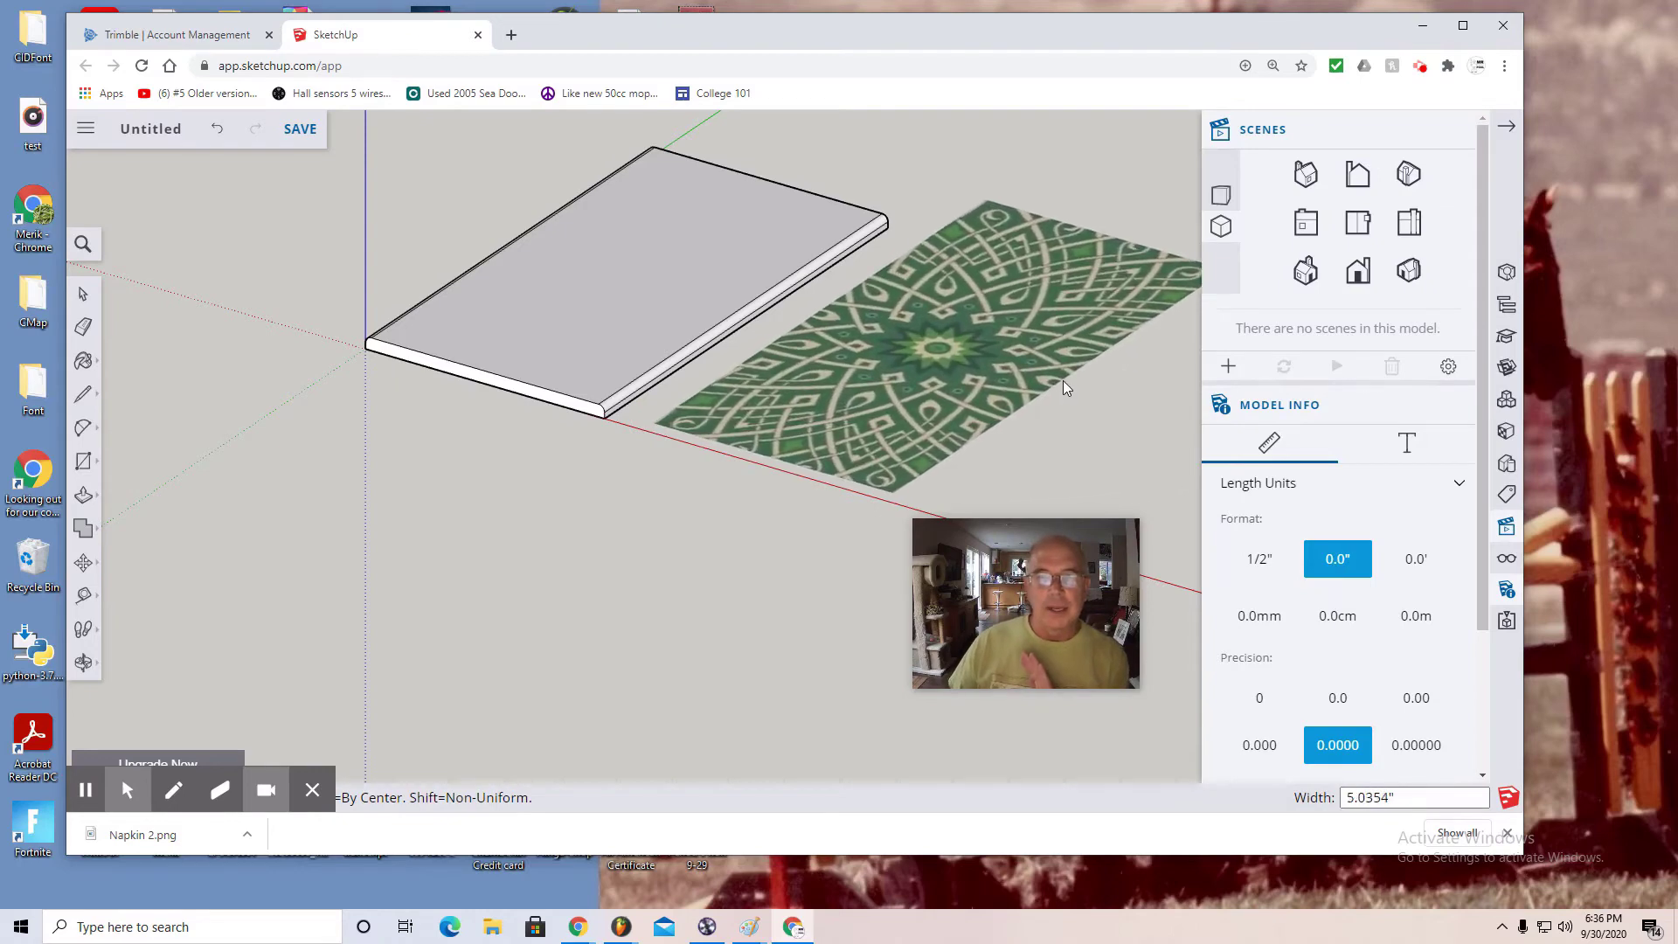
pyautogui.click(1064, 381)
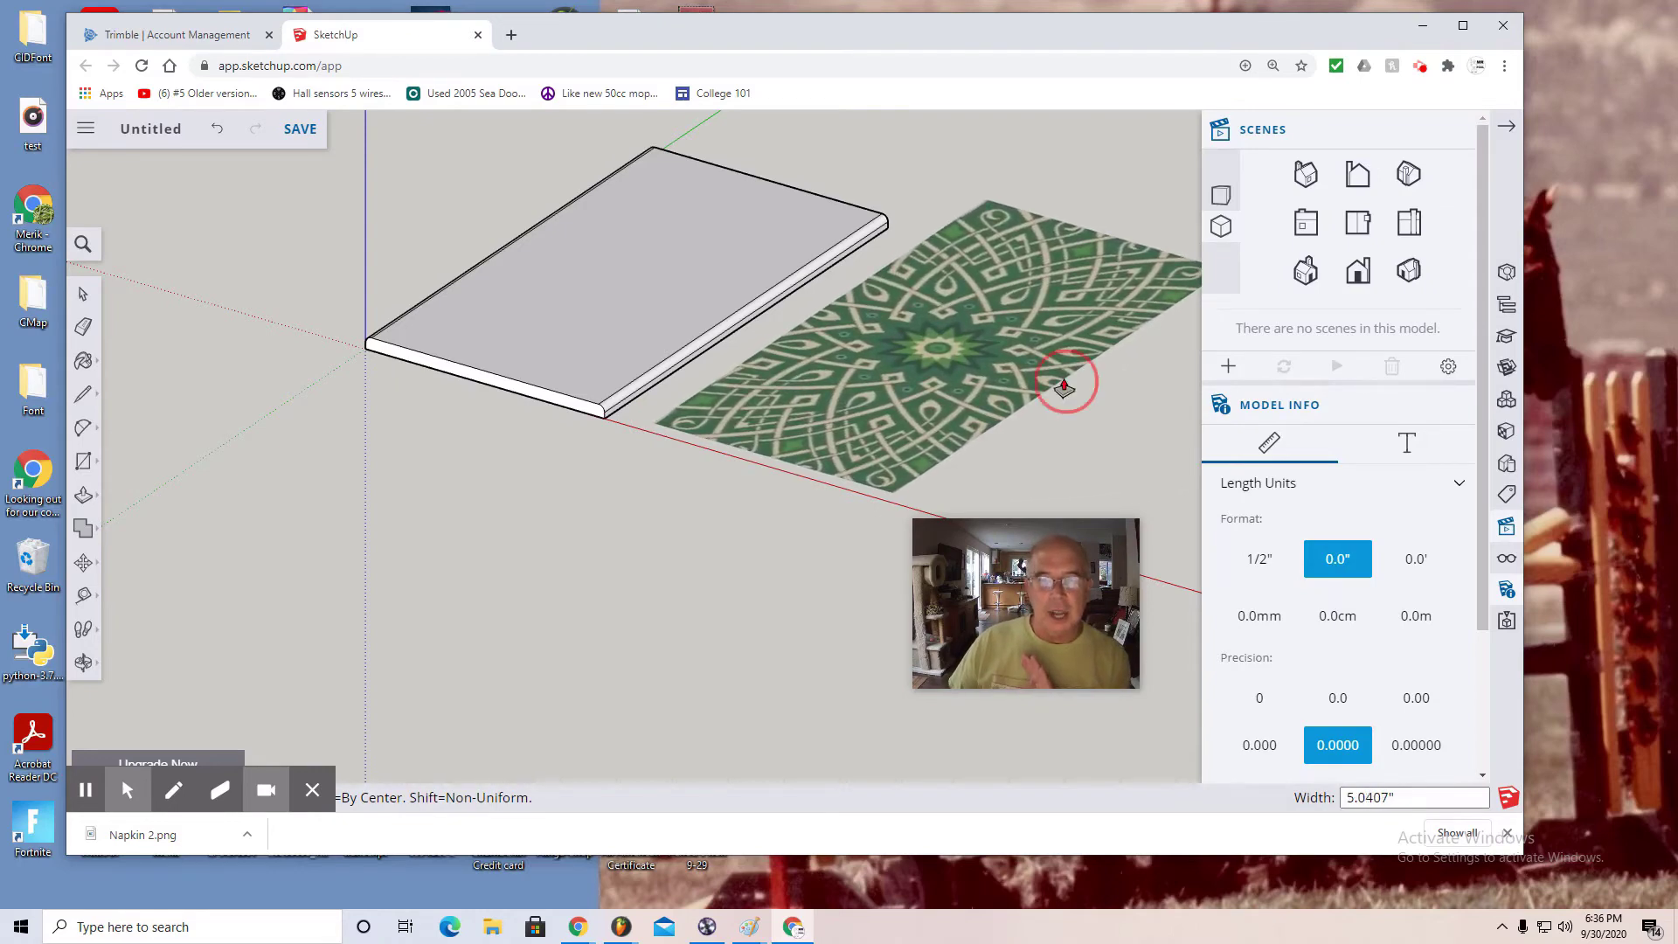
pyautogui.press('p')
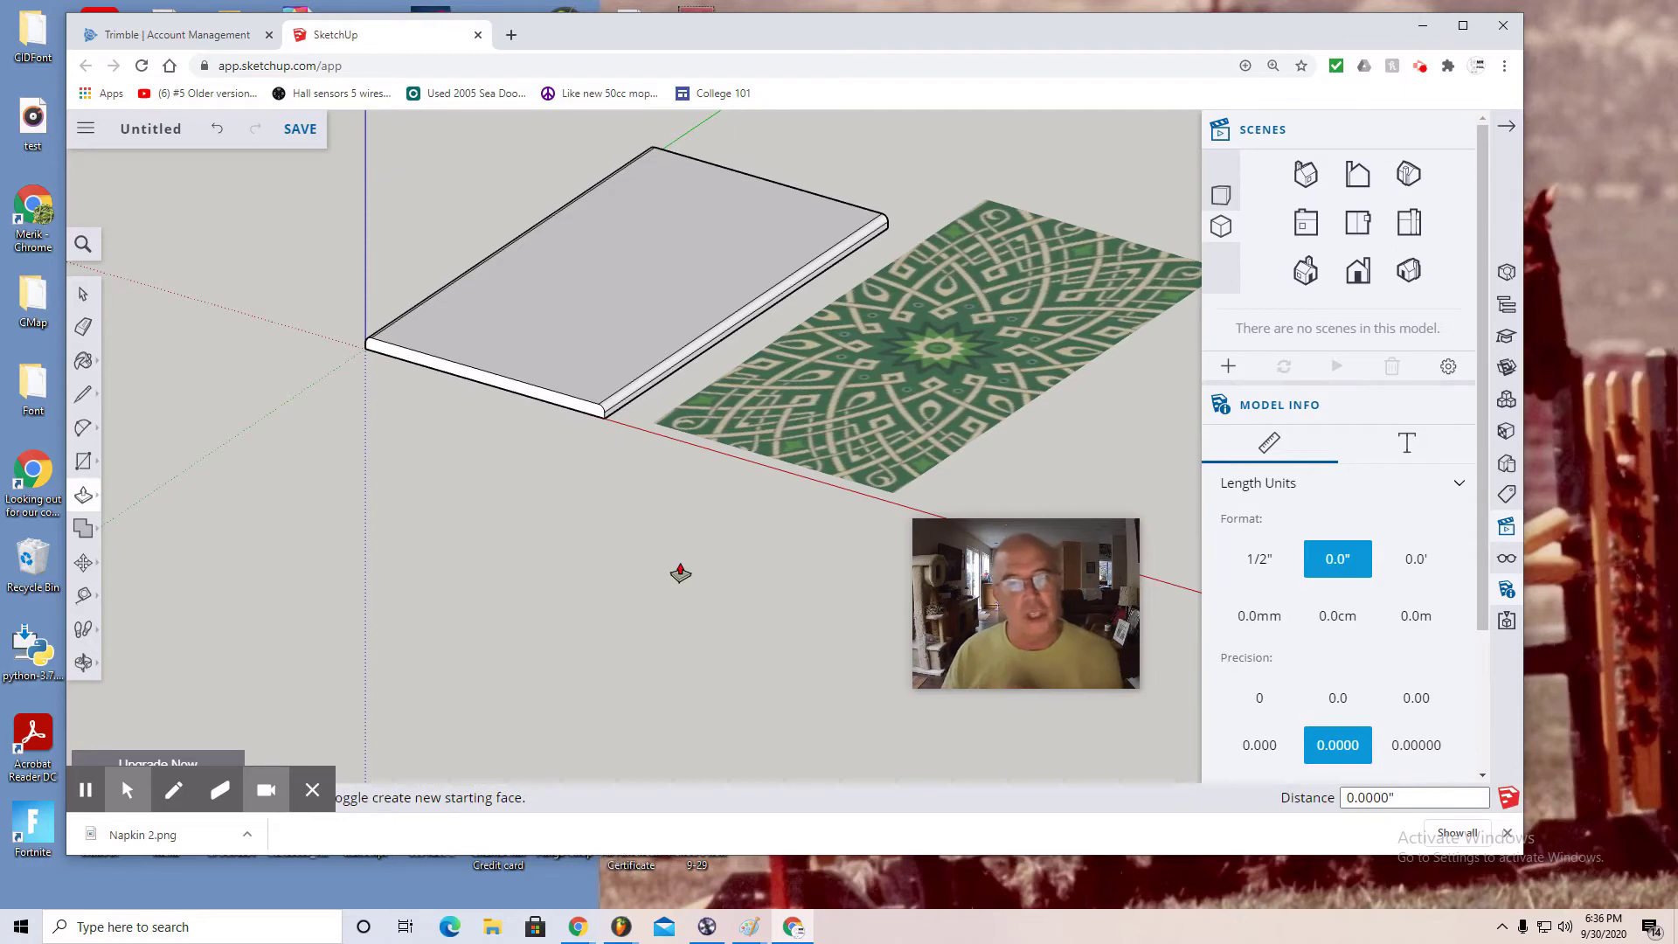
pyautogui.click(1355, 229)
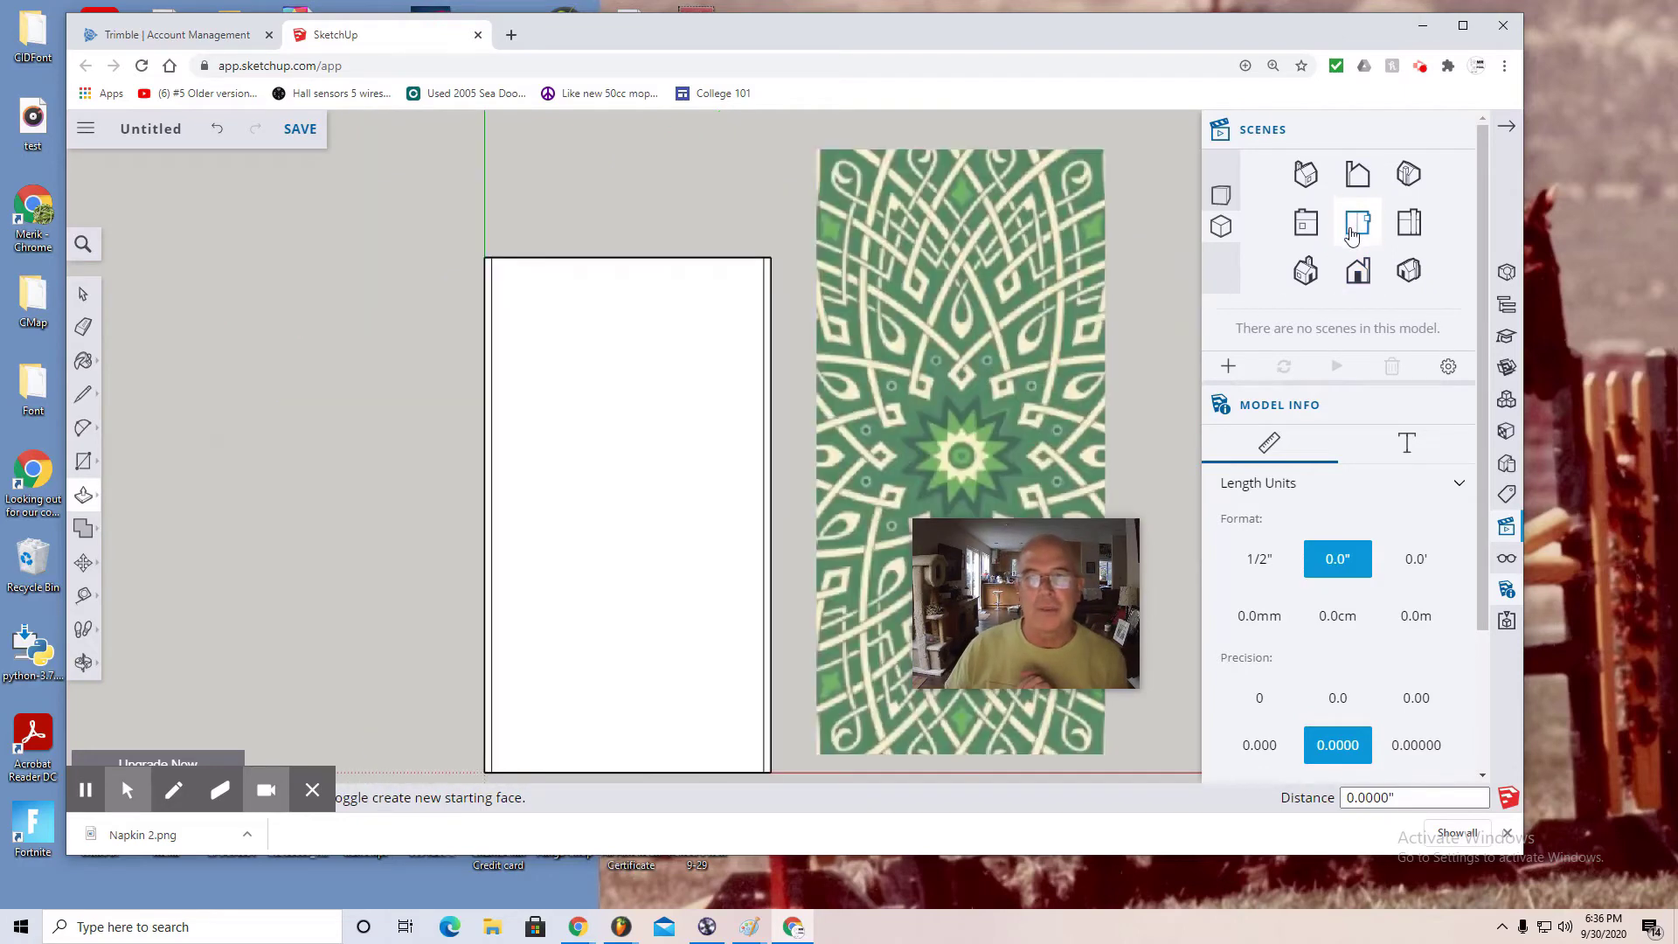
# Step: Select the decal image from the Top view, then switch to a Front elevation
pyautogui.click(1360, 274)
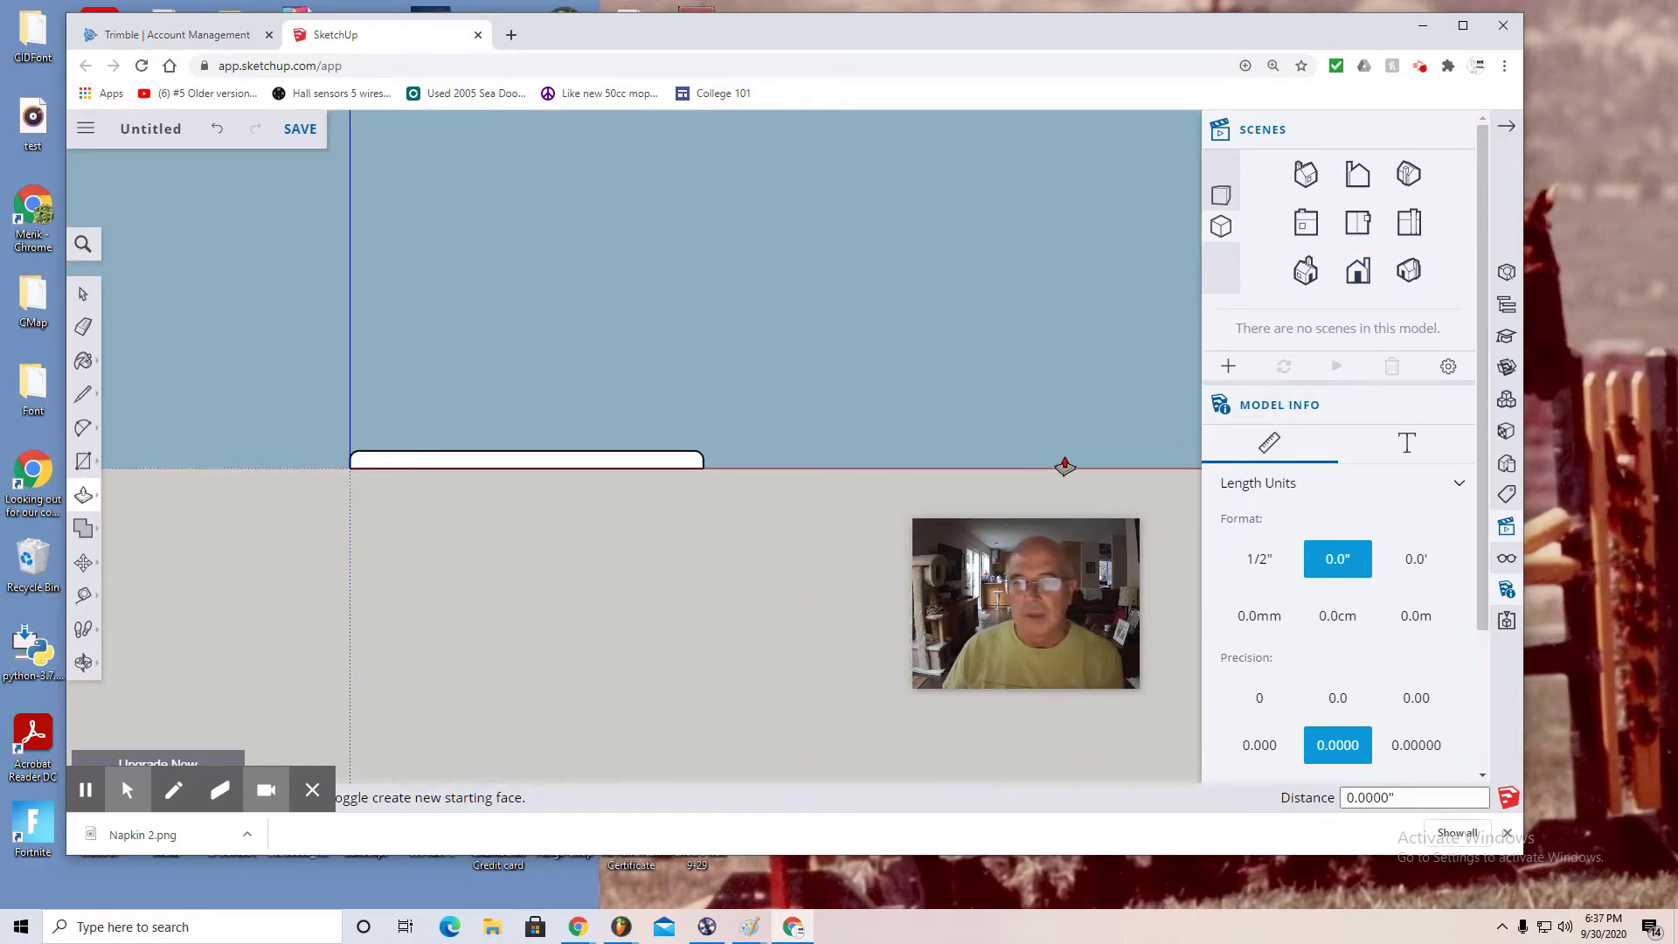
pyautogui.click(83, 293)
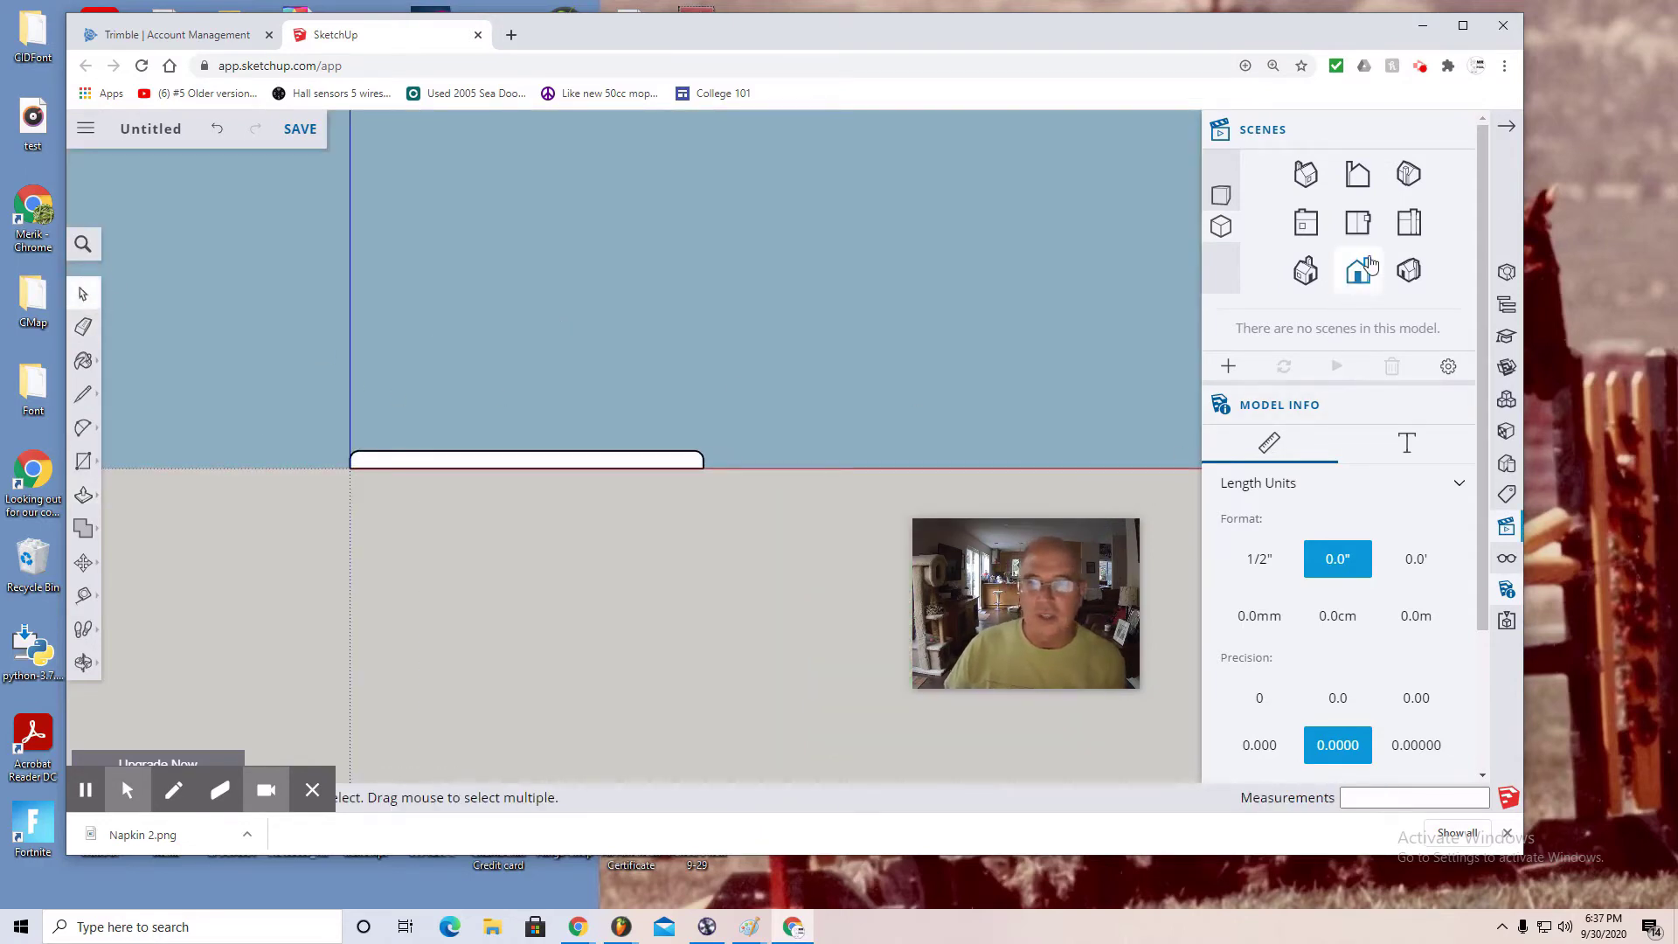
pyautogui.click(1358, 223)
pyautogui.click(1027, 384)
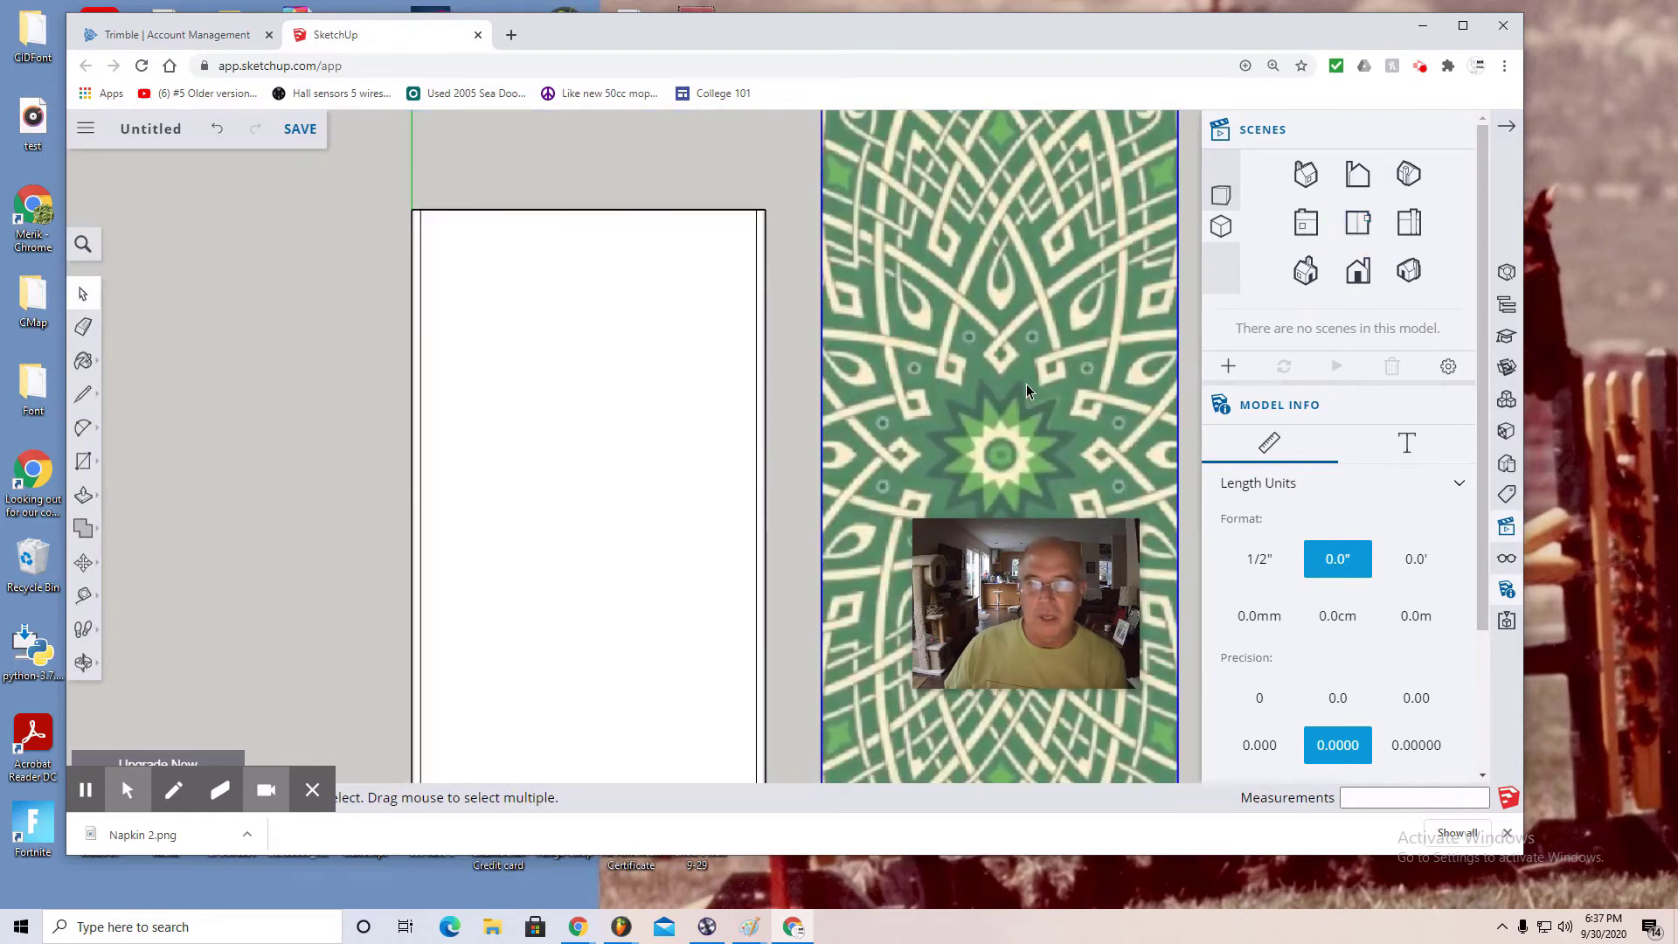
pyautogui.click(1359, 272)
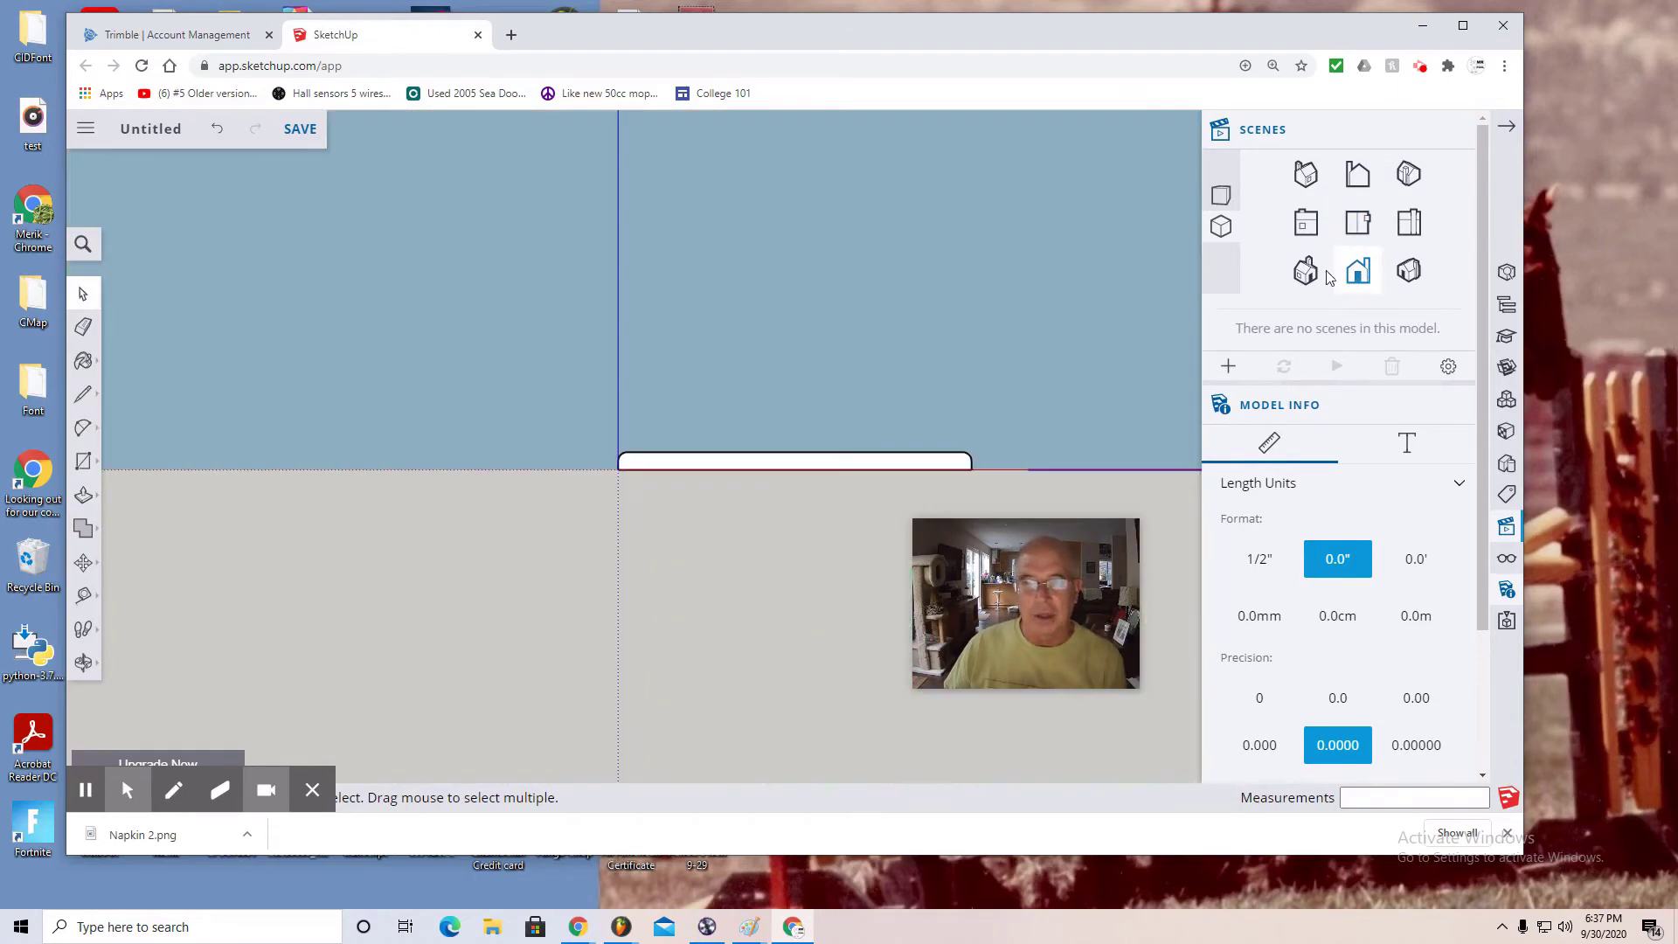
# Step: Move the decal image 6 inches up the blue axis above the napkin slab
pyautogui.click(84, 662)
pyautogui.click(155, 631)
pyautogui.moveTo(861, 682); pyautogui.dragTo(469, 652)
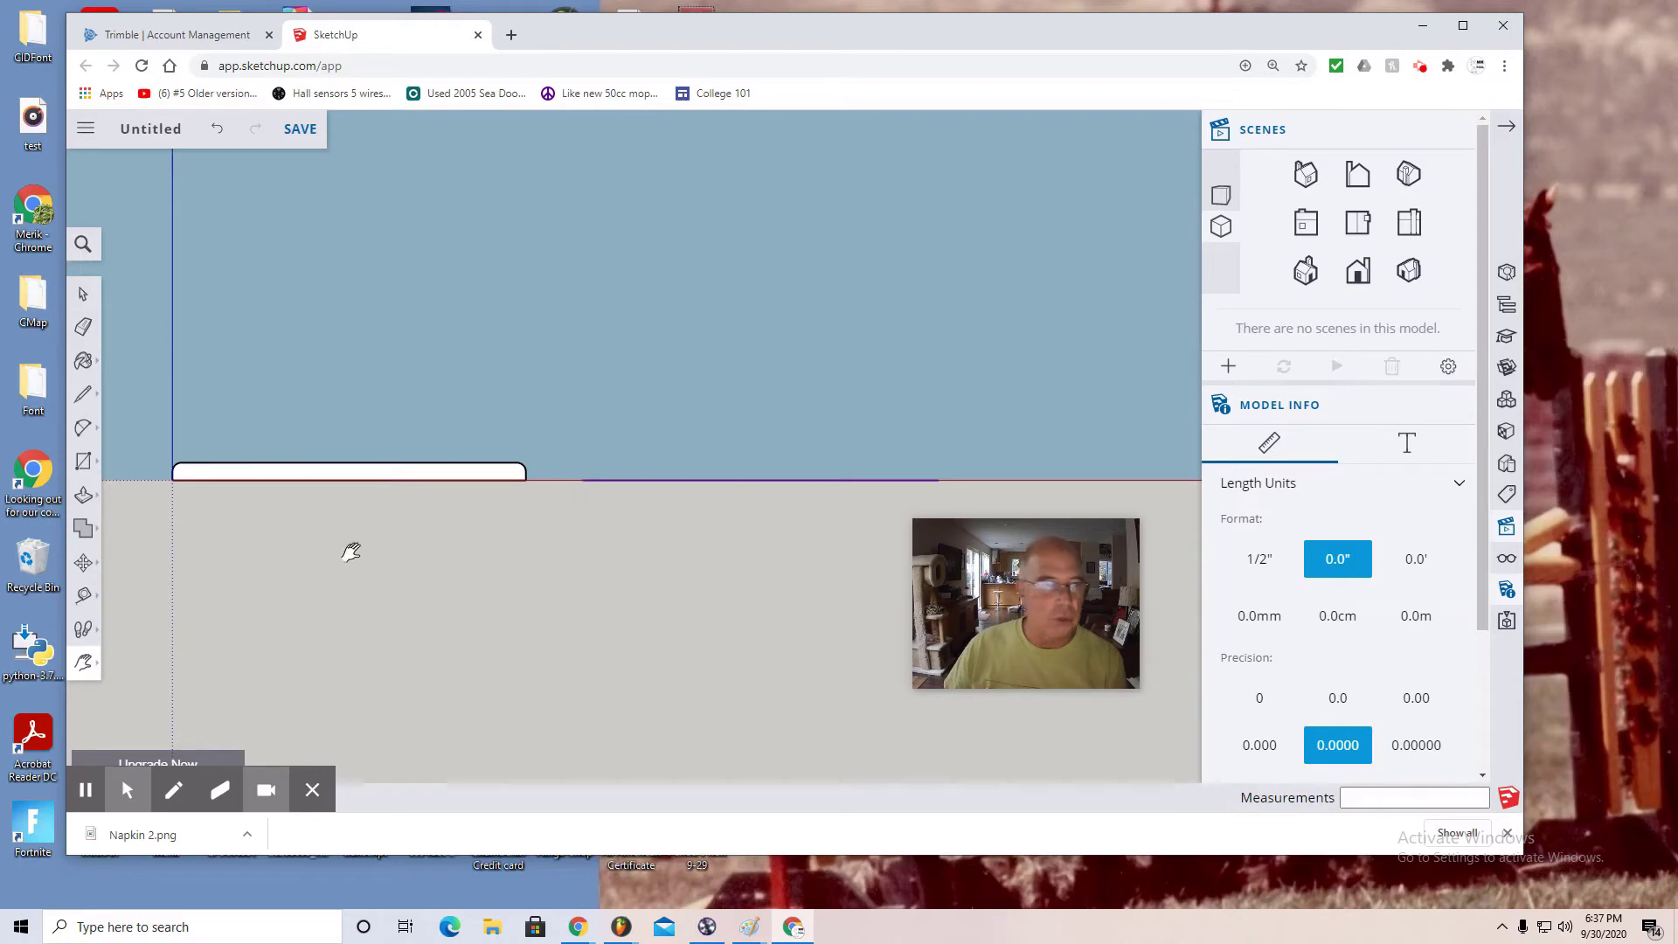
pyautogui.click(84, 563)
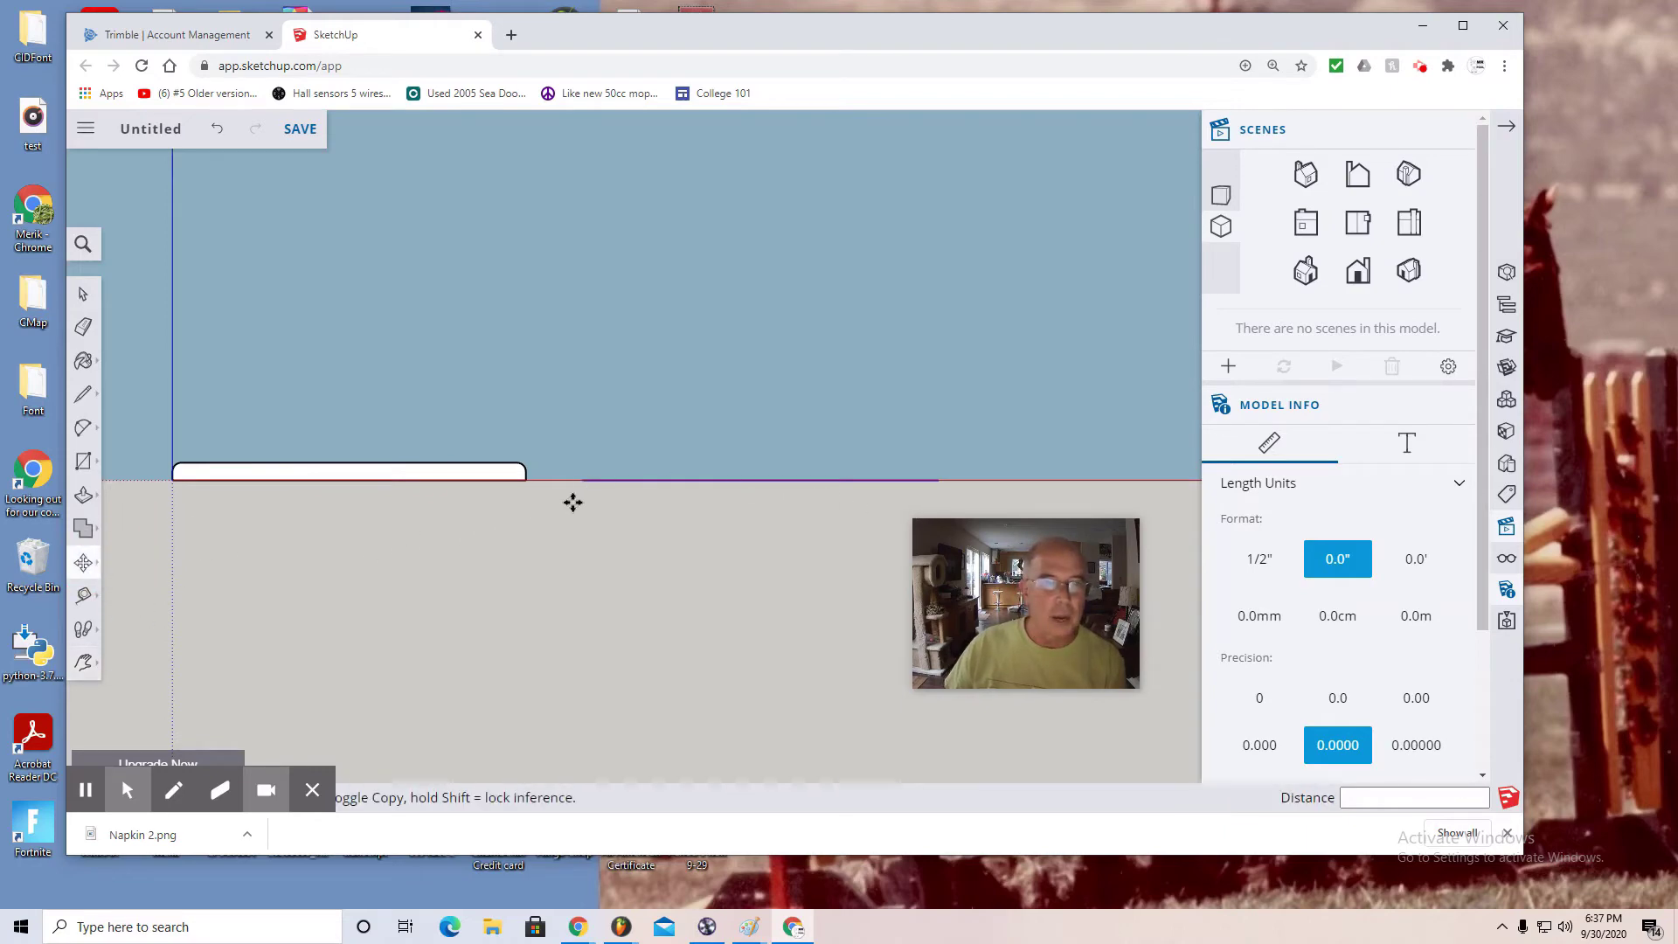
pyautogui.click(639, 480)
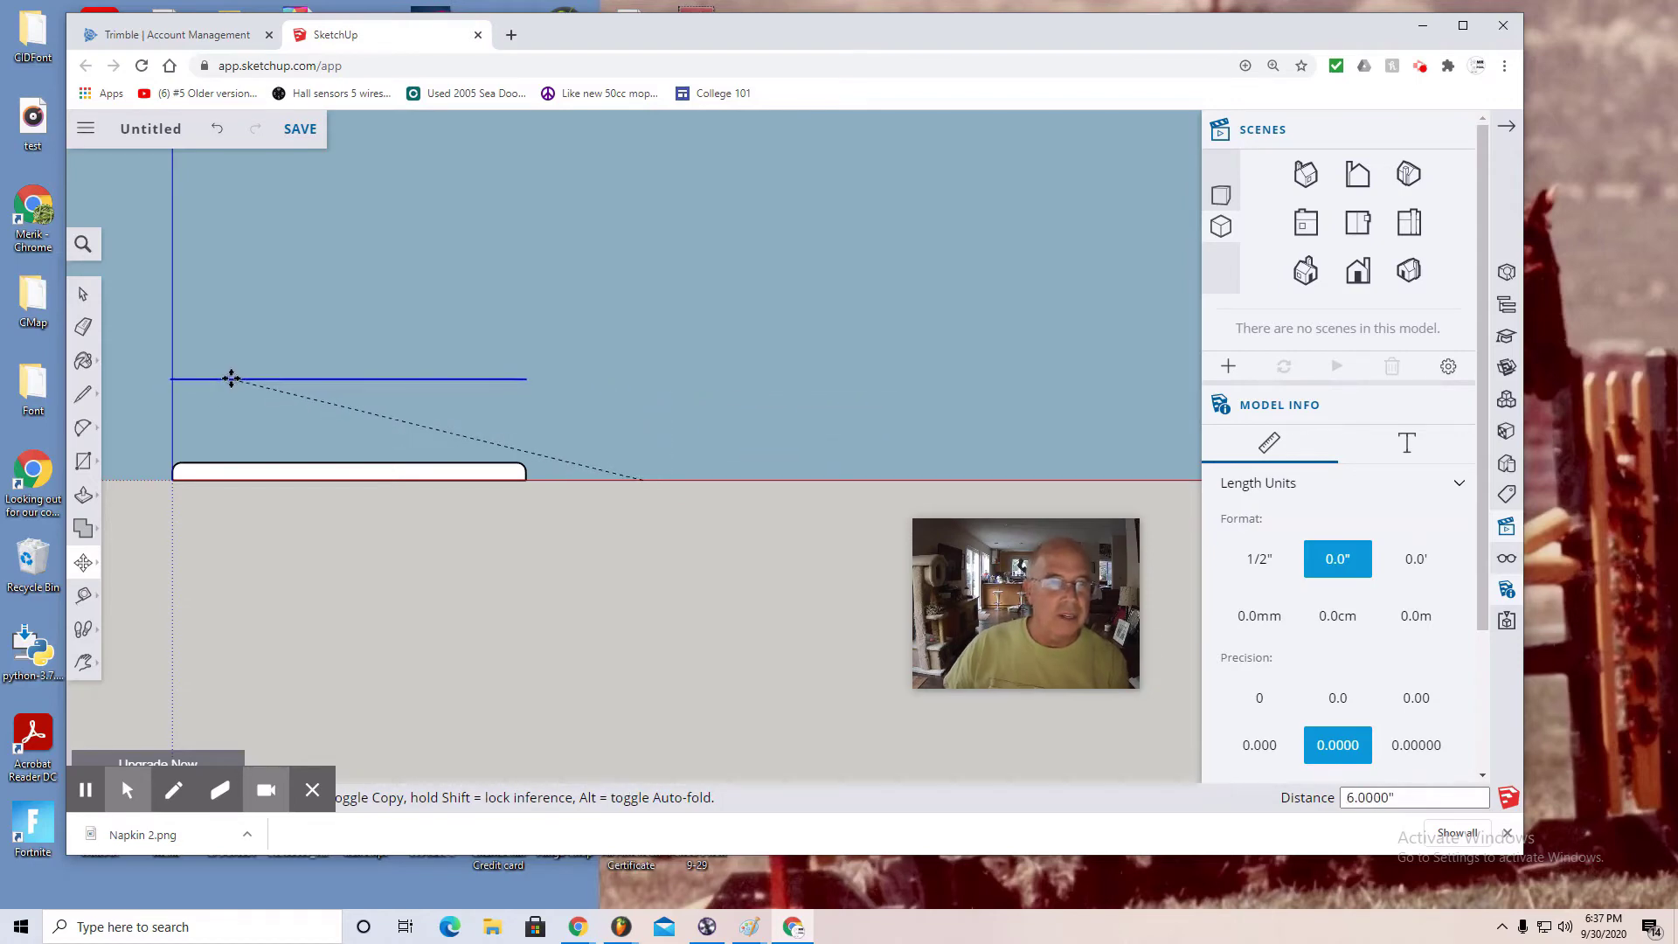
pyautogui.click(231, 379)
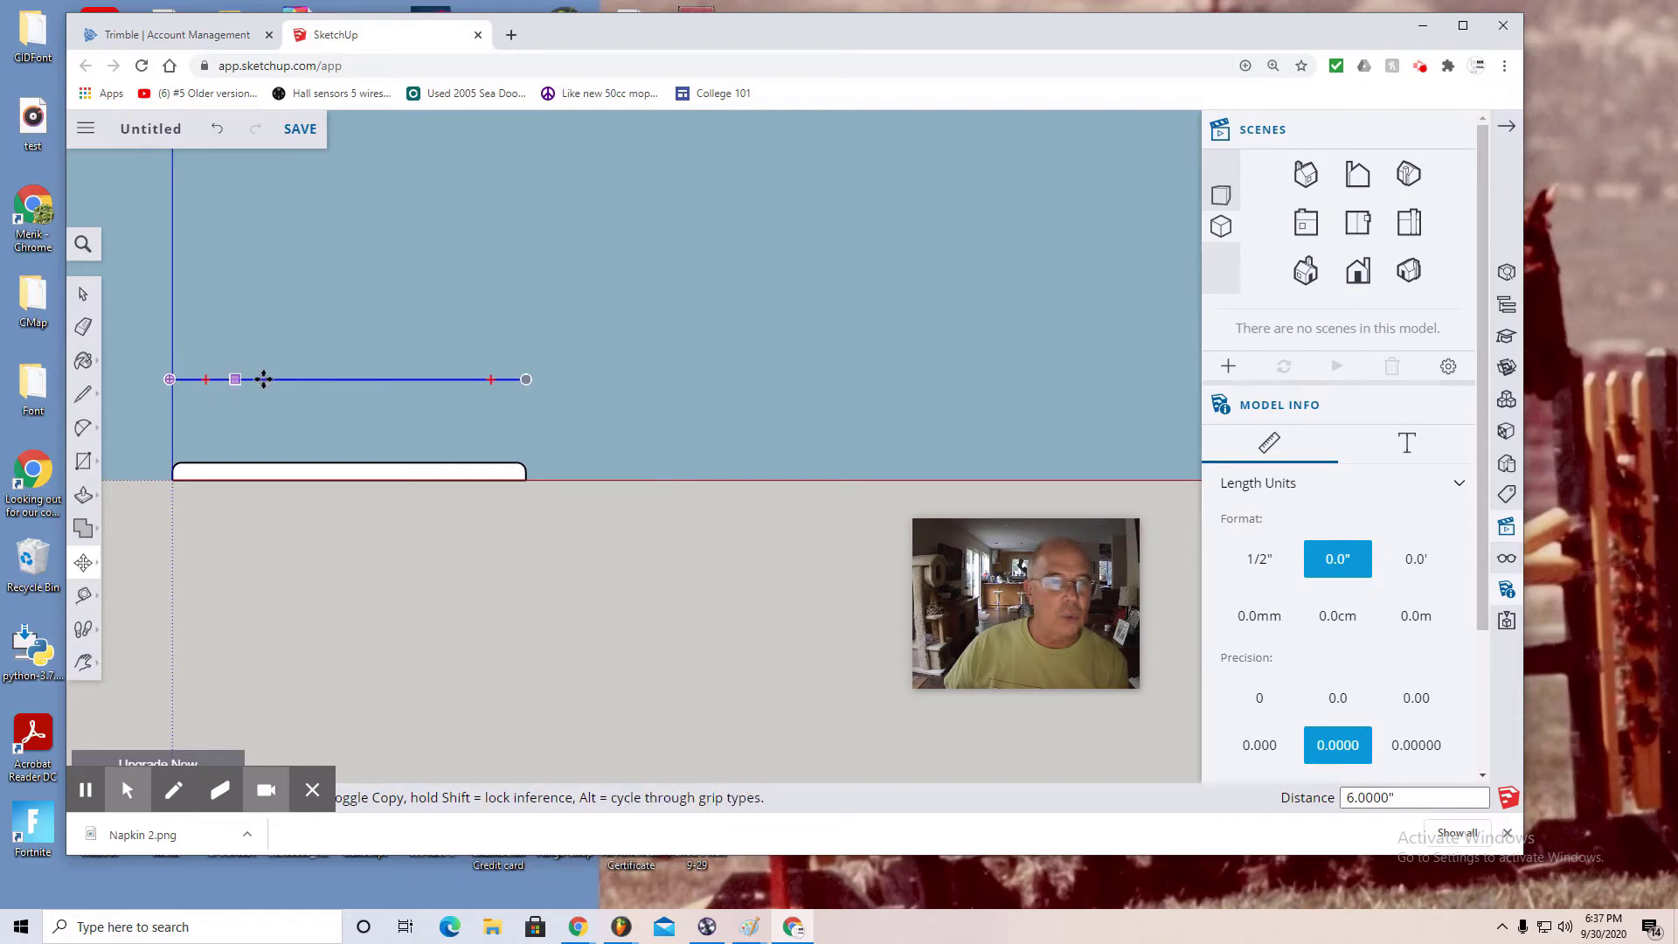
# Step: From Top view, shift the decal face 0.5 inch so it sits over the slab
pyautogui.click(1358, 225)
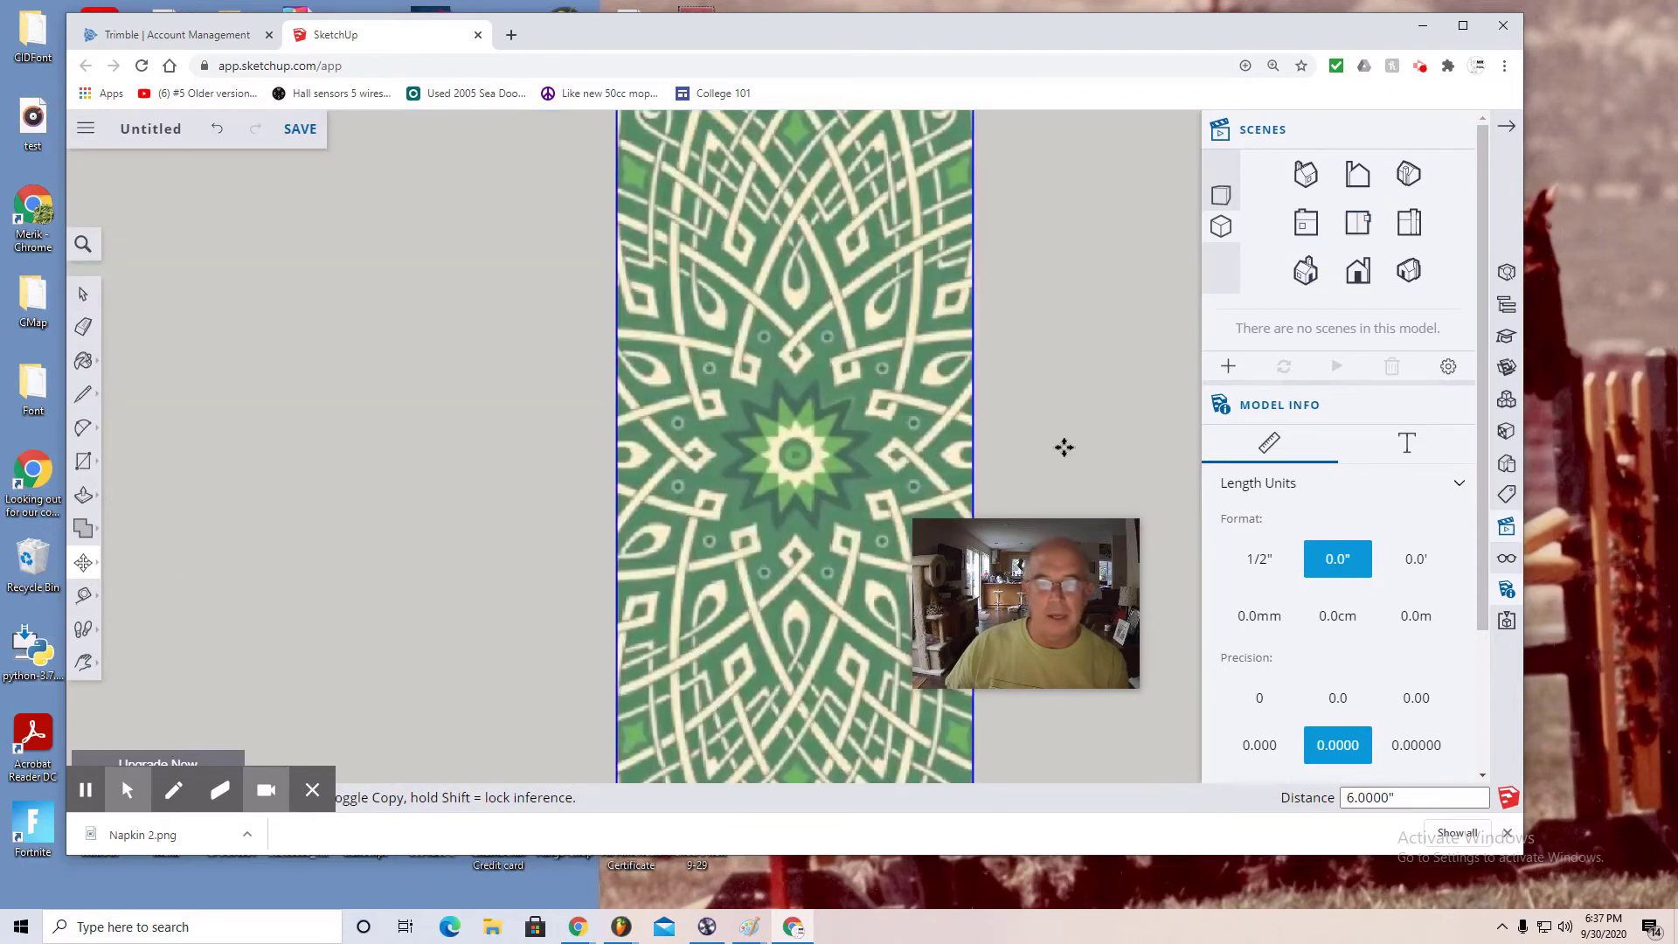
pyautogui.scroll(-4, 1040, 454)
pyautogui.moveTo(1049, 547); pyautogui.dragTo(1235, 609)
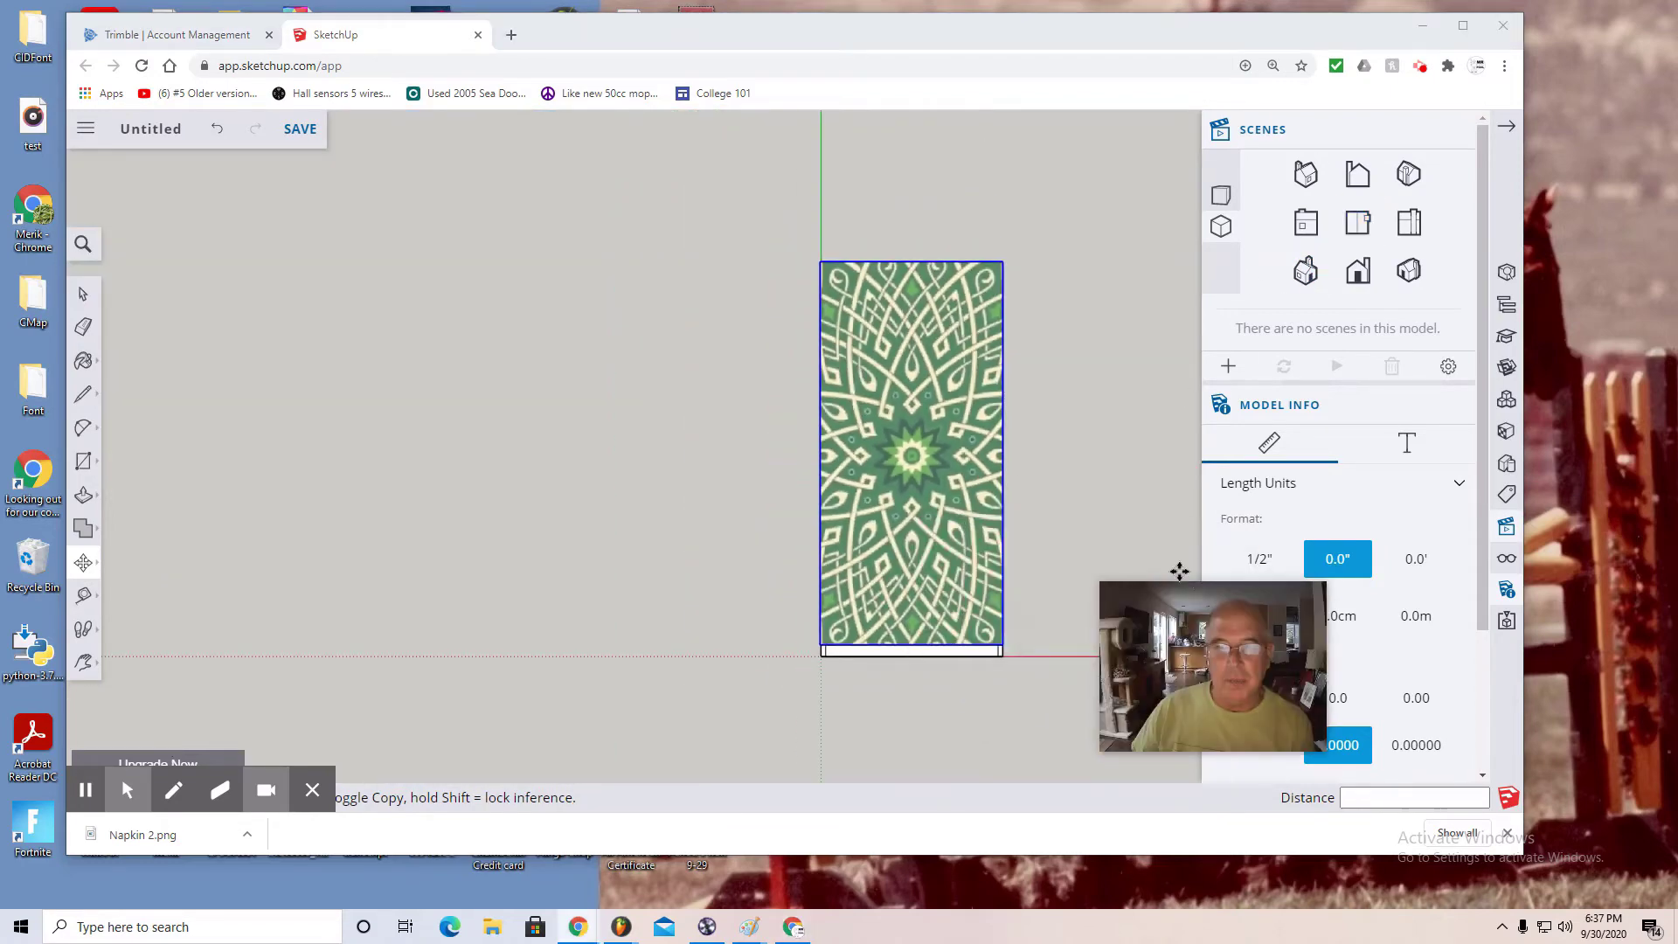
pyautogui.click(936, 516)
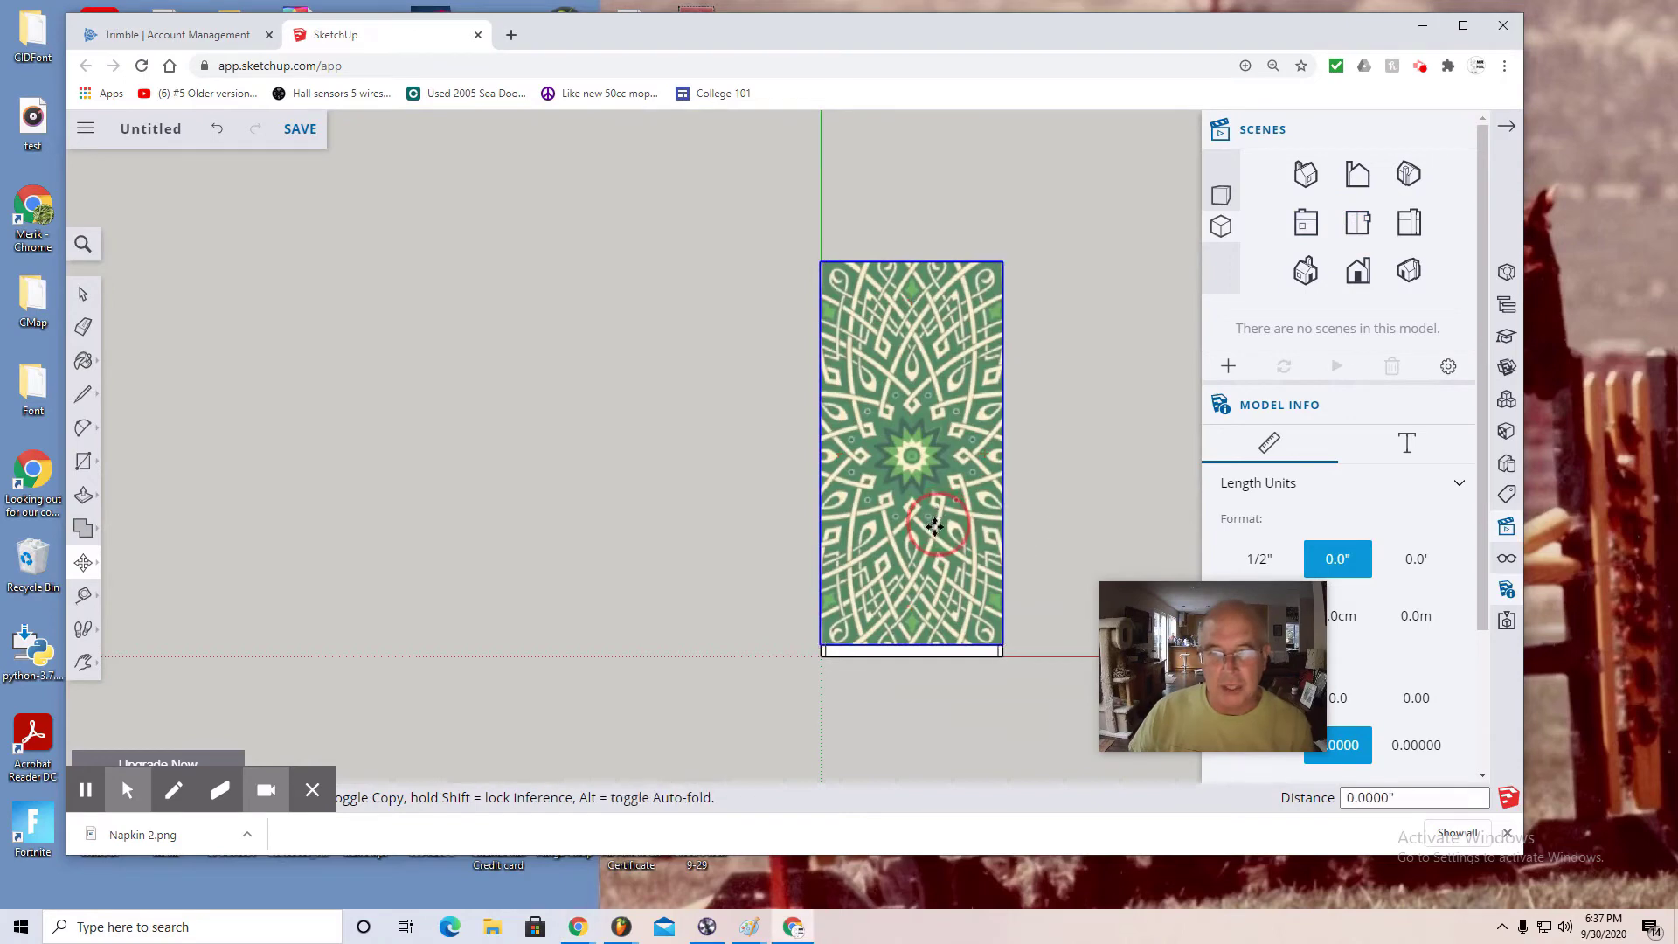
pyautogui.click(937, 522)
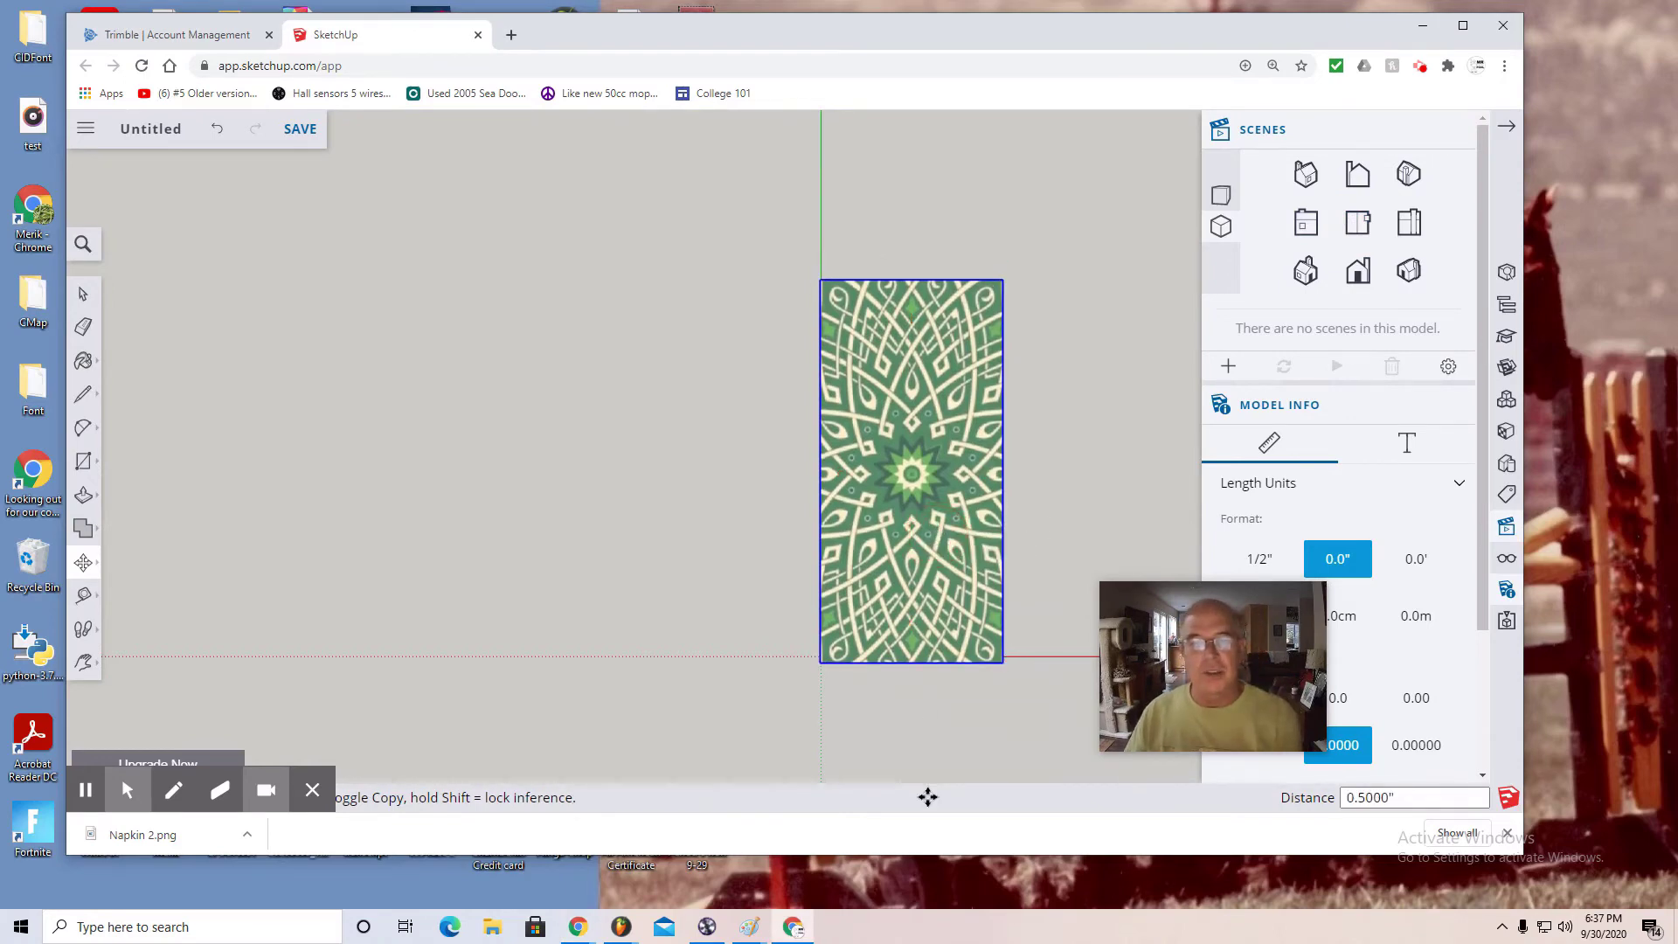
# Step: Orbit and pan to a 3D perspective of the decal floating above the slab
pyautogui.click(85, 666)
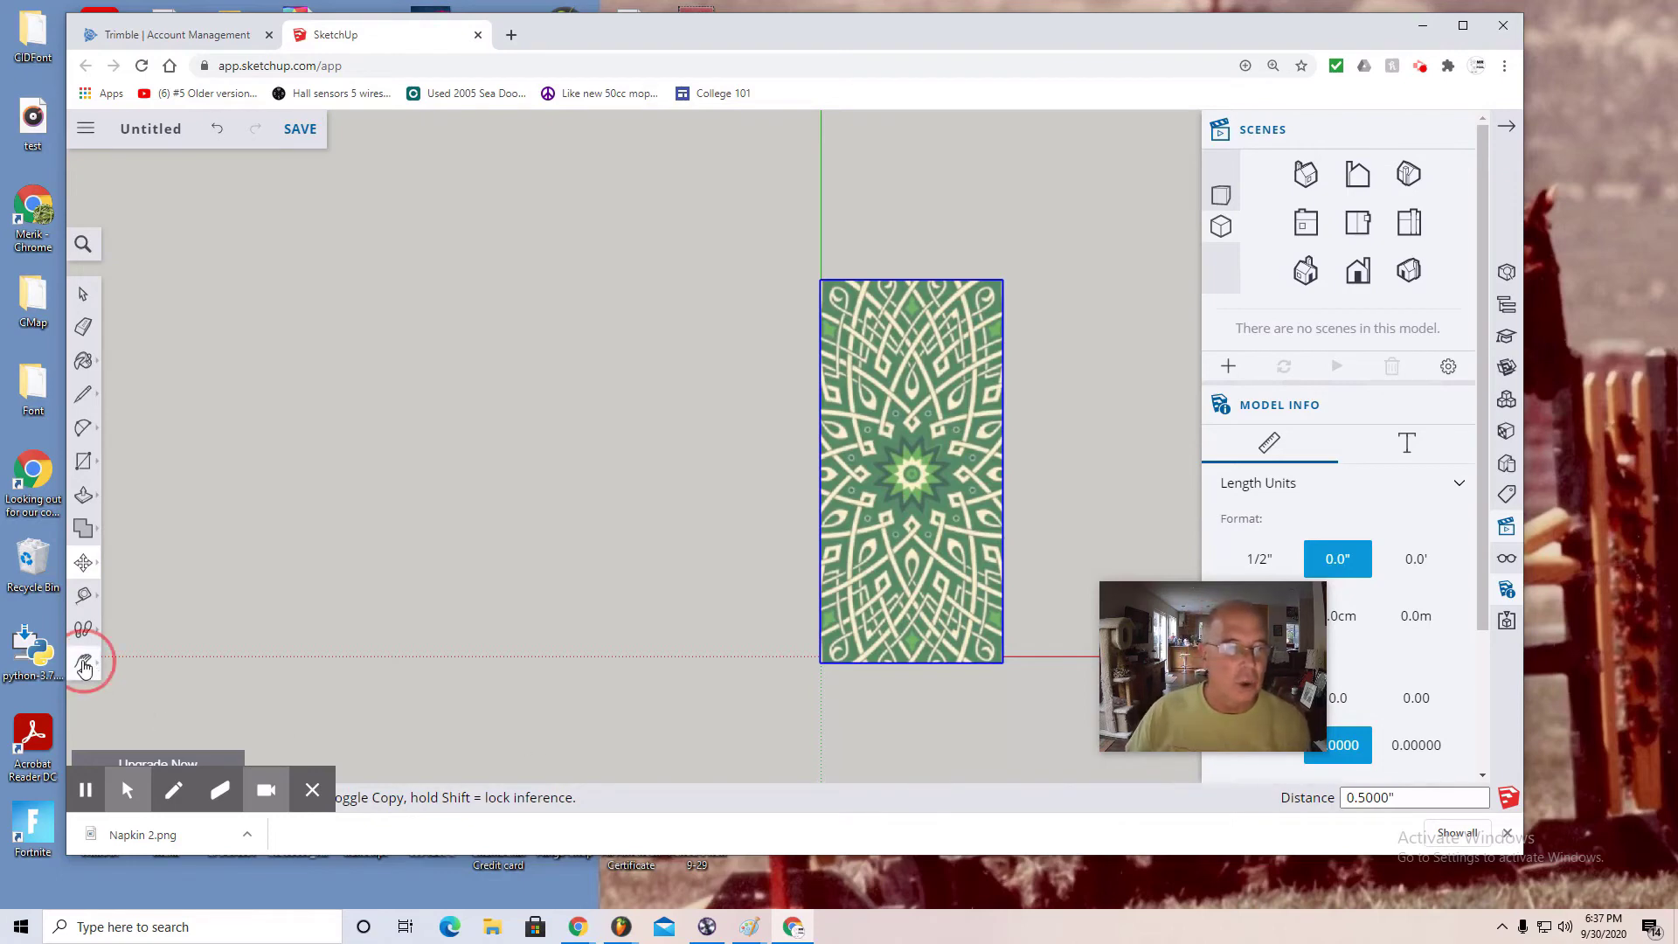
pyautogui.click(130, 582)
pyautogui.moveTo(575, 740); pyautogui.dragTo(431, 270)
pyautogui.moveTo(876, 661); pyautogui.dragTo(828, 652)
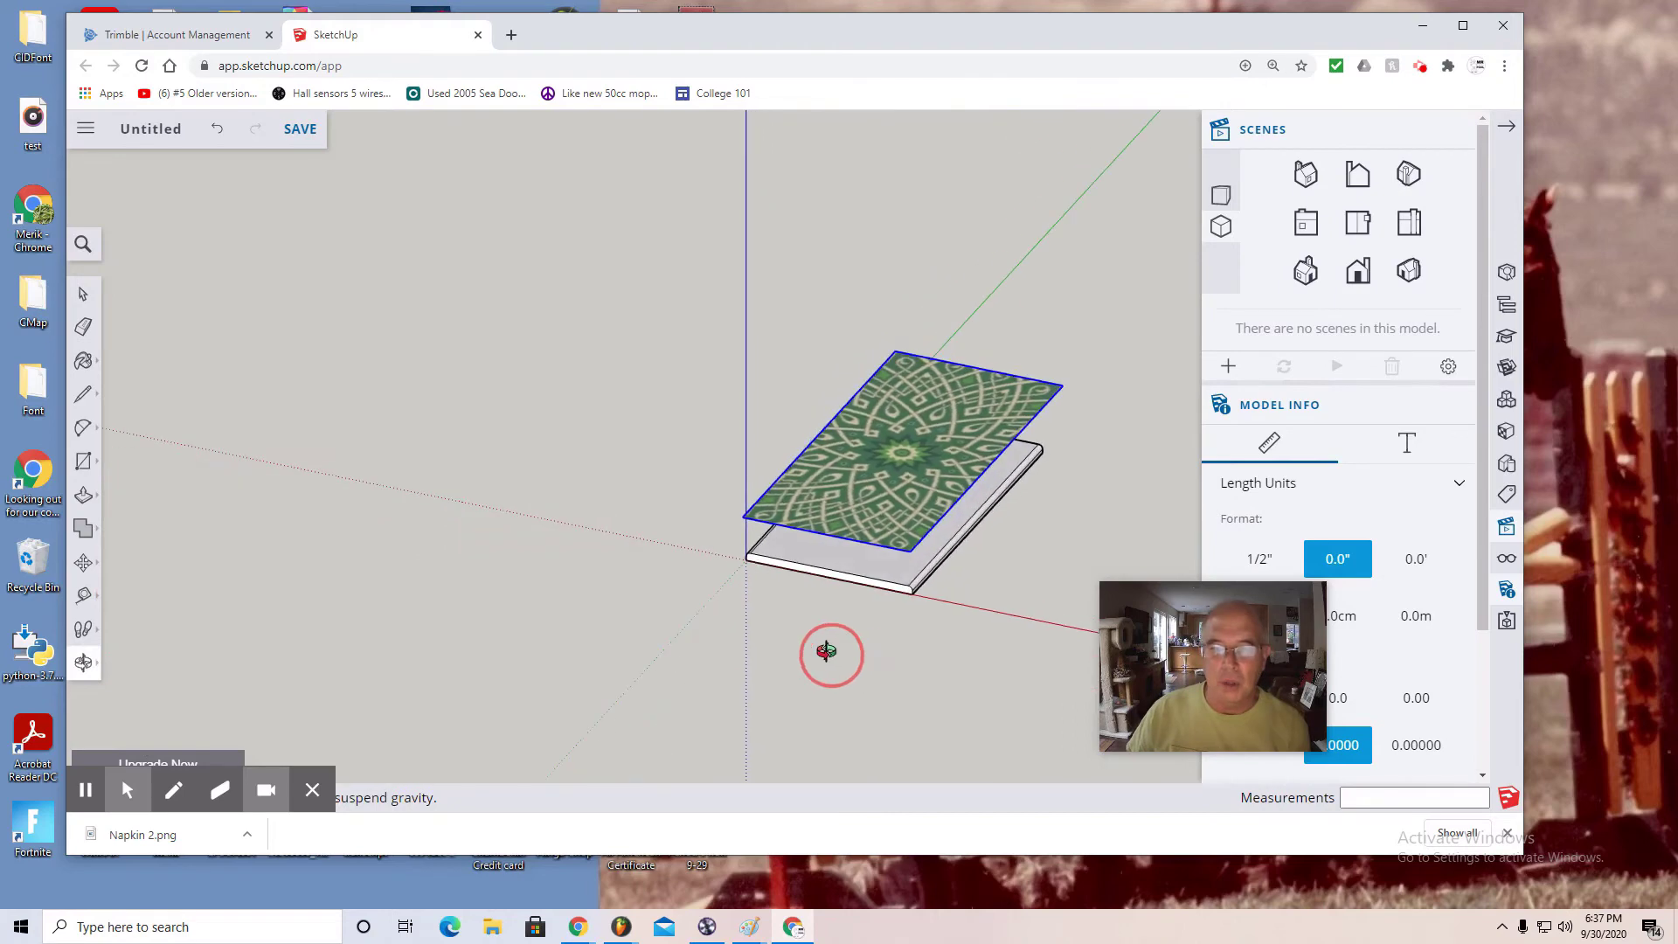
pyautogui.click(98, 666)
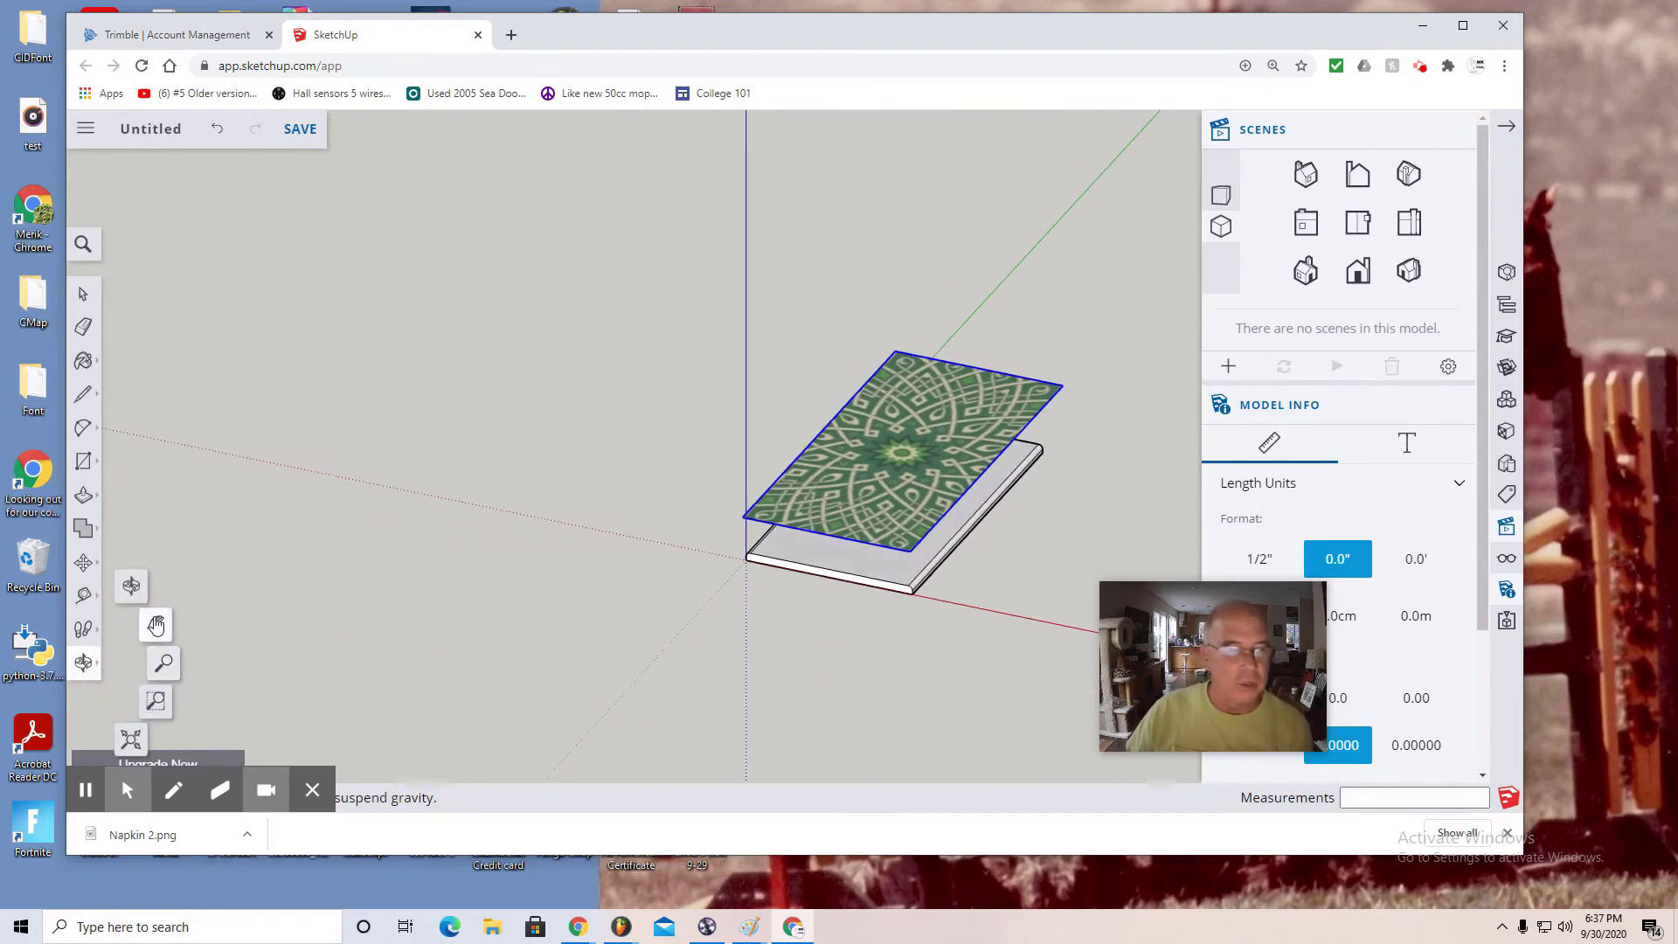
pyautogui.click(131, 620)
pyautogui.moveTo(513, 637); pyautogui.dragTo(244, 607)
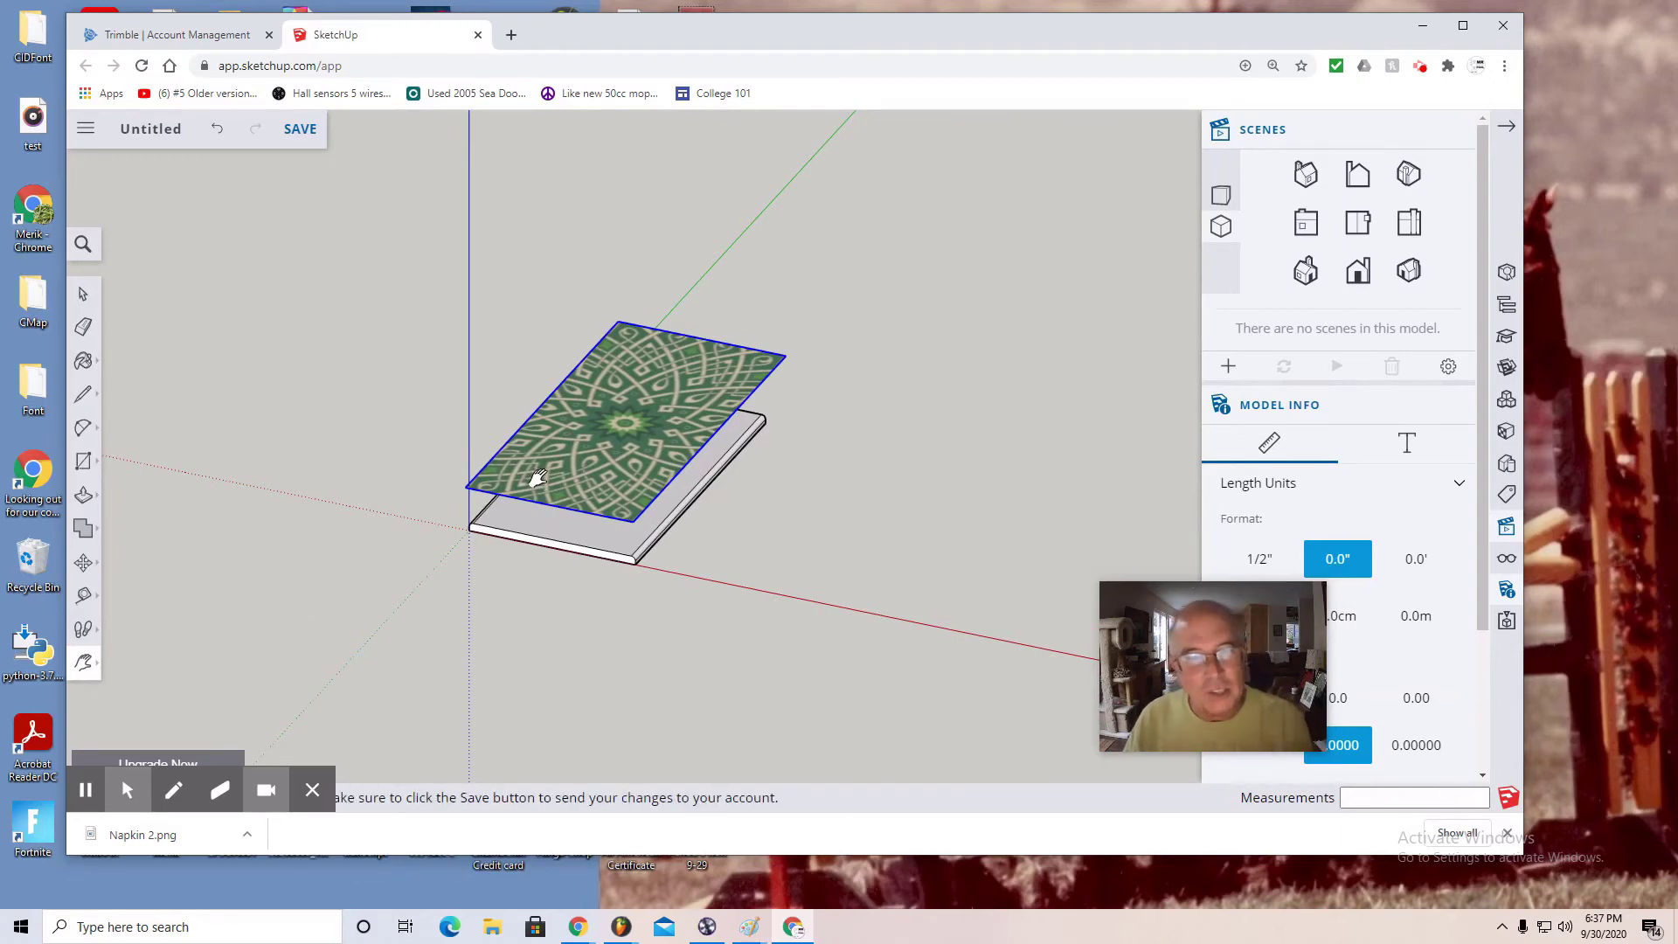
pyautogui.click(83, 298)
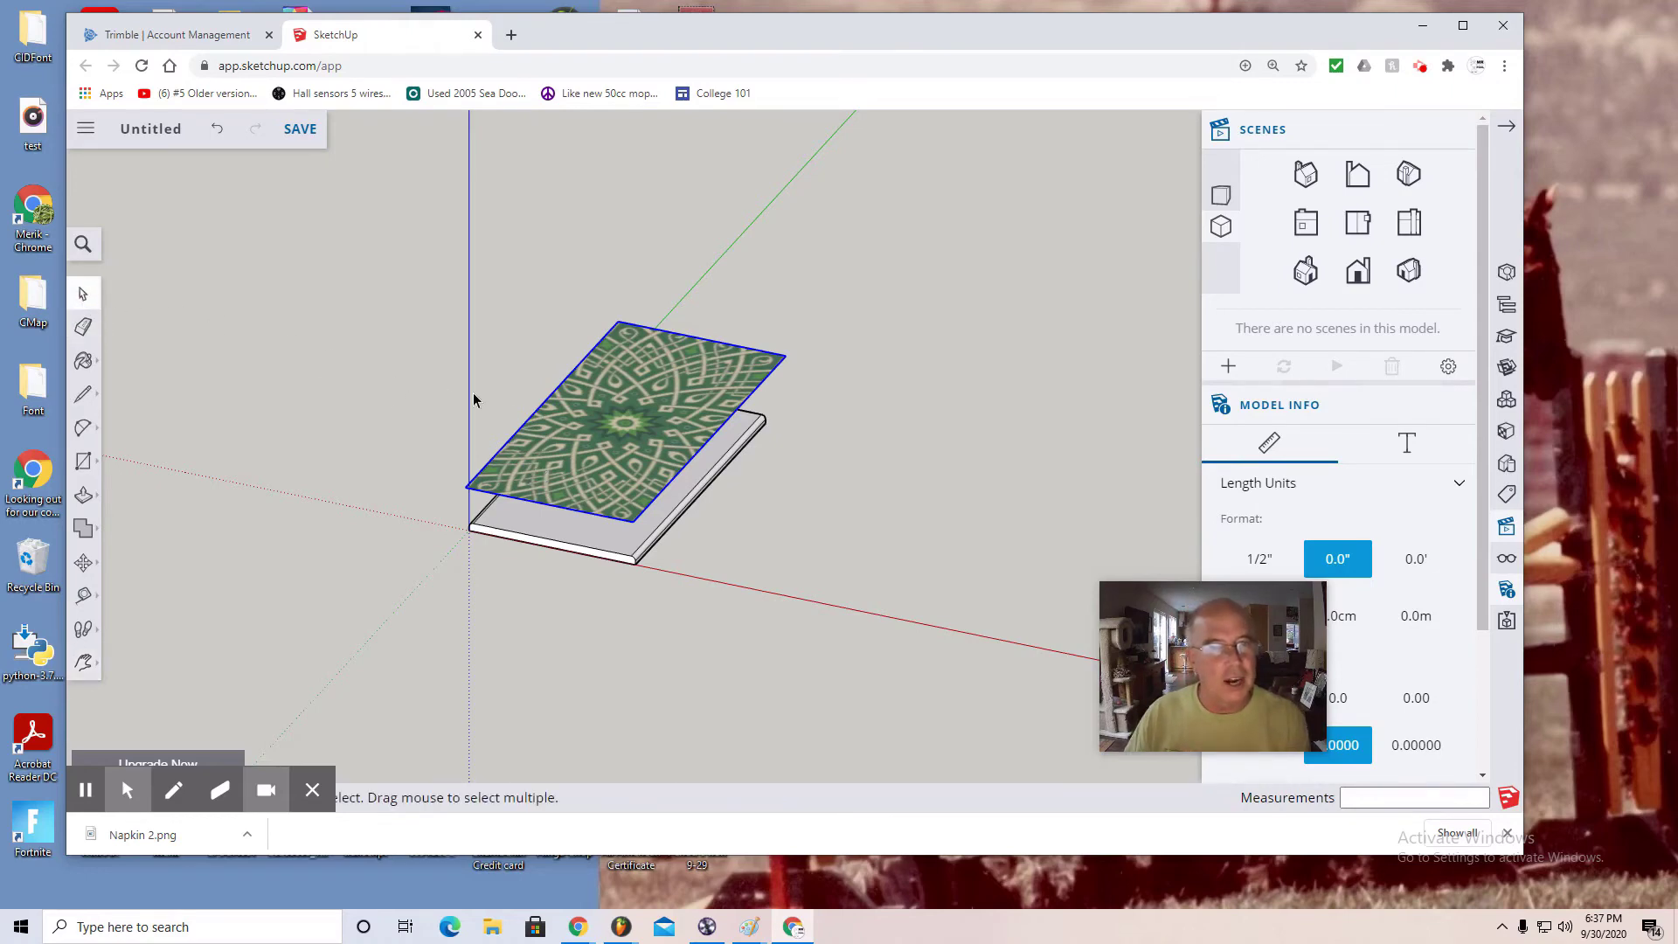
# Step: Explode the decal image into a plain face with the green pattern
pyautogui.rightClick(570, 434)
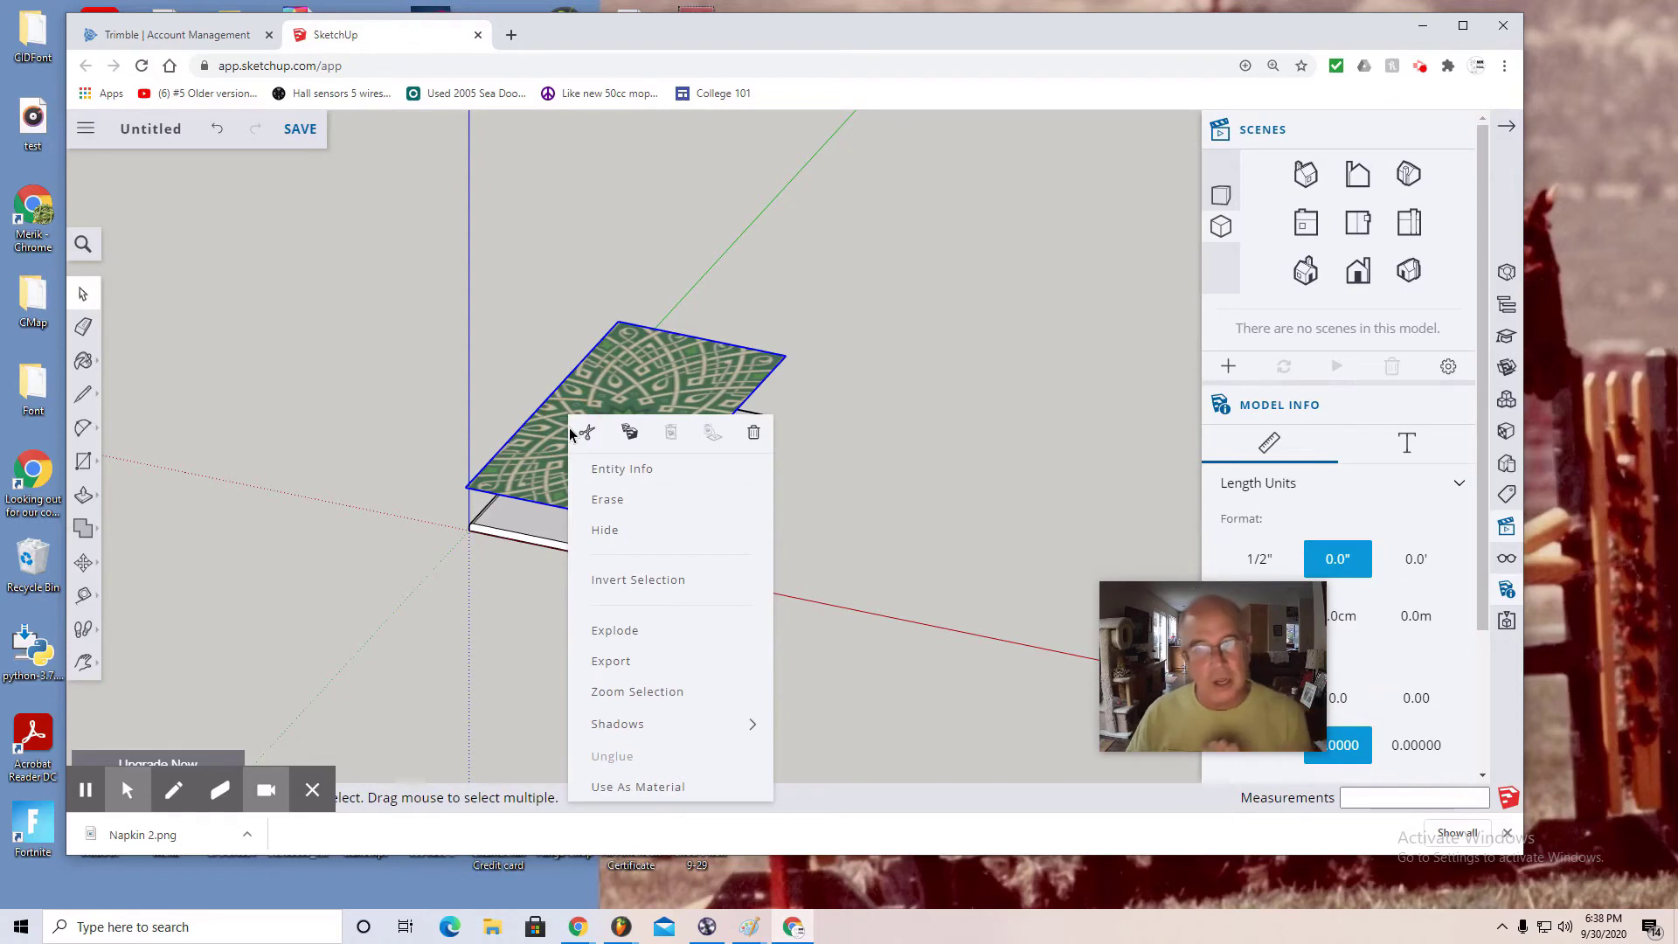
pyautogui.click(615, 631)
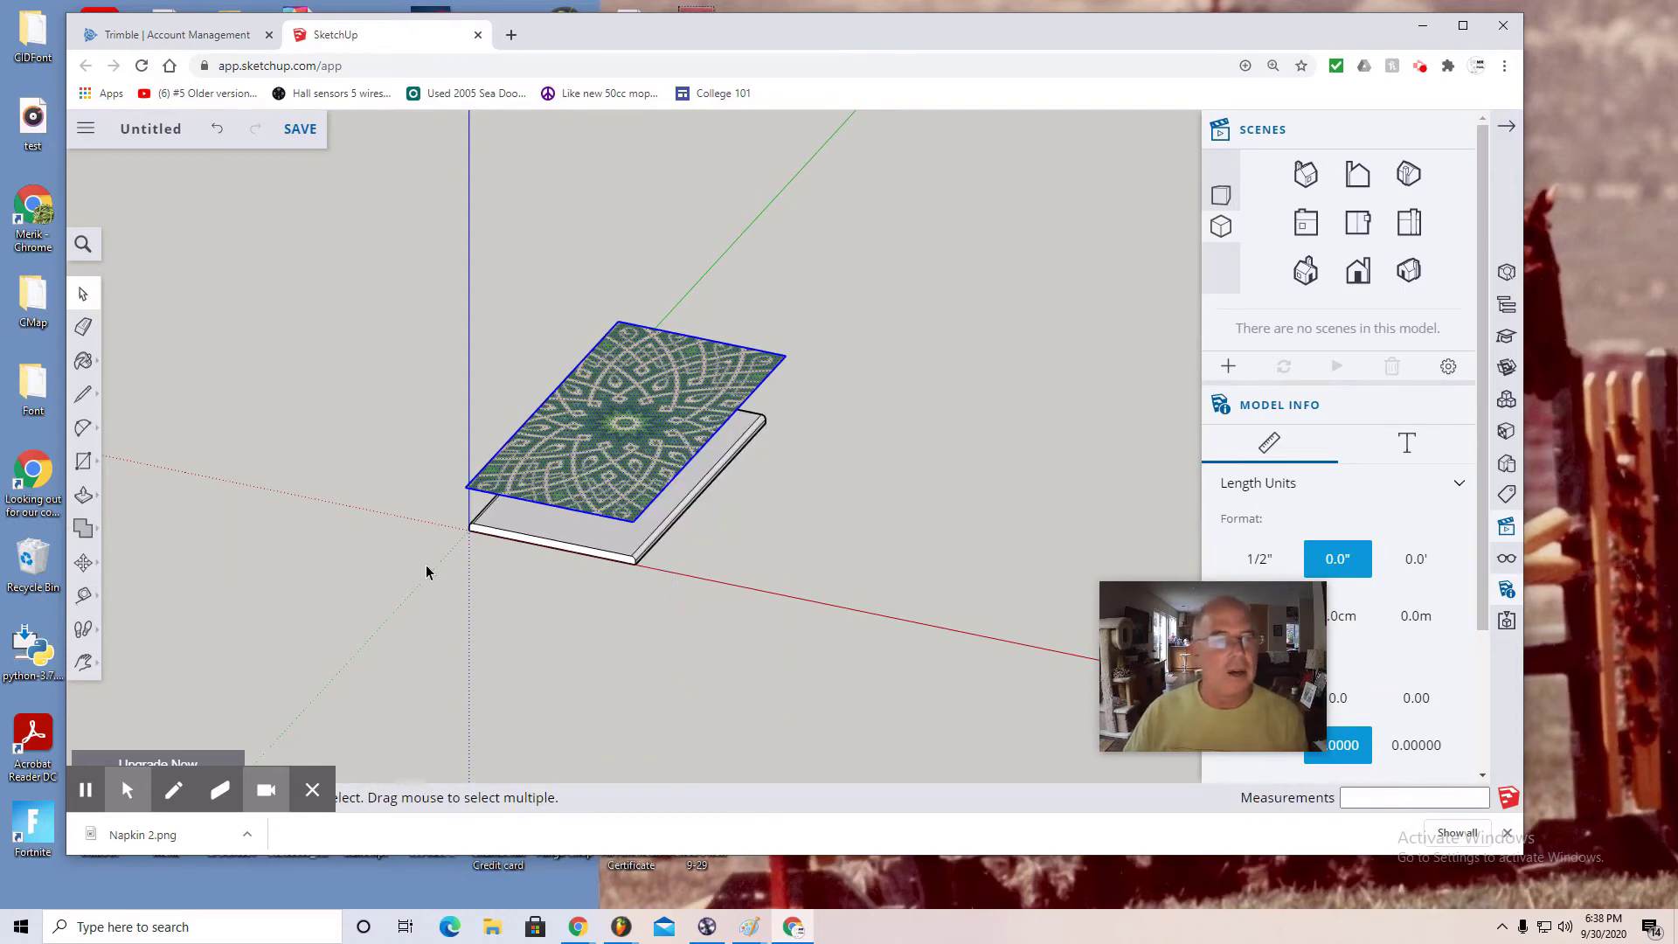
# Step: Sample the Napkin decal material and paint the slab's top, front and right edges
pyautogui.click(82, 365)
pyautogui.click(111, 371)
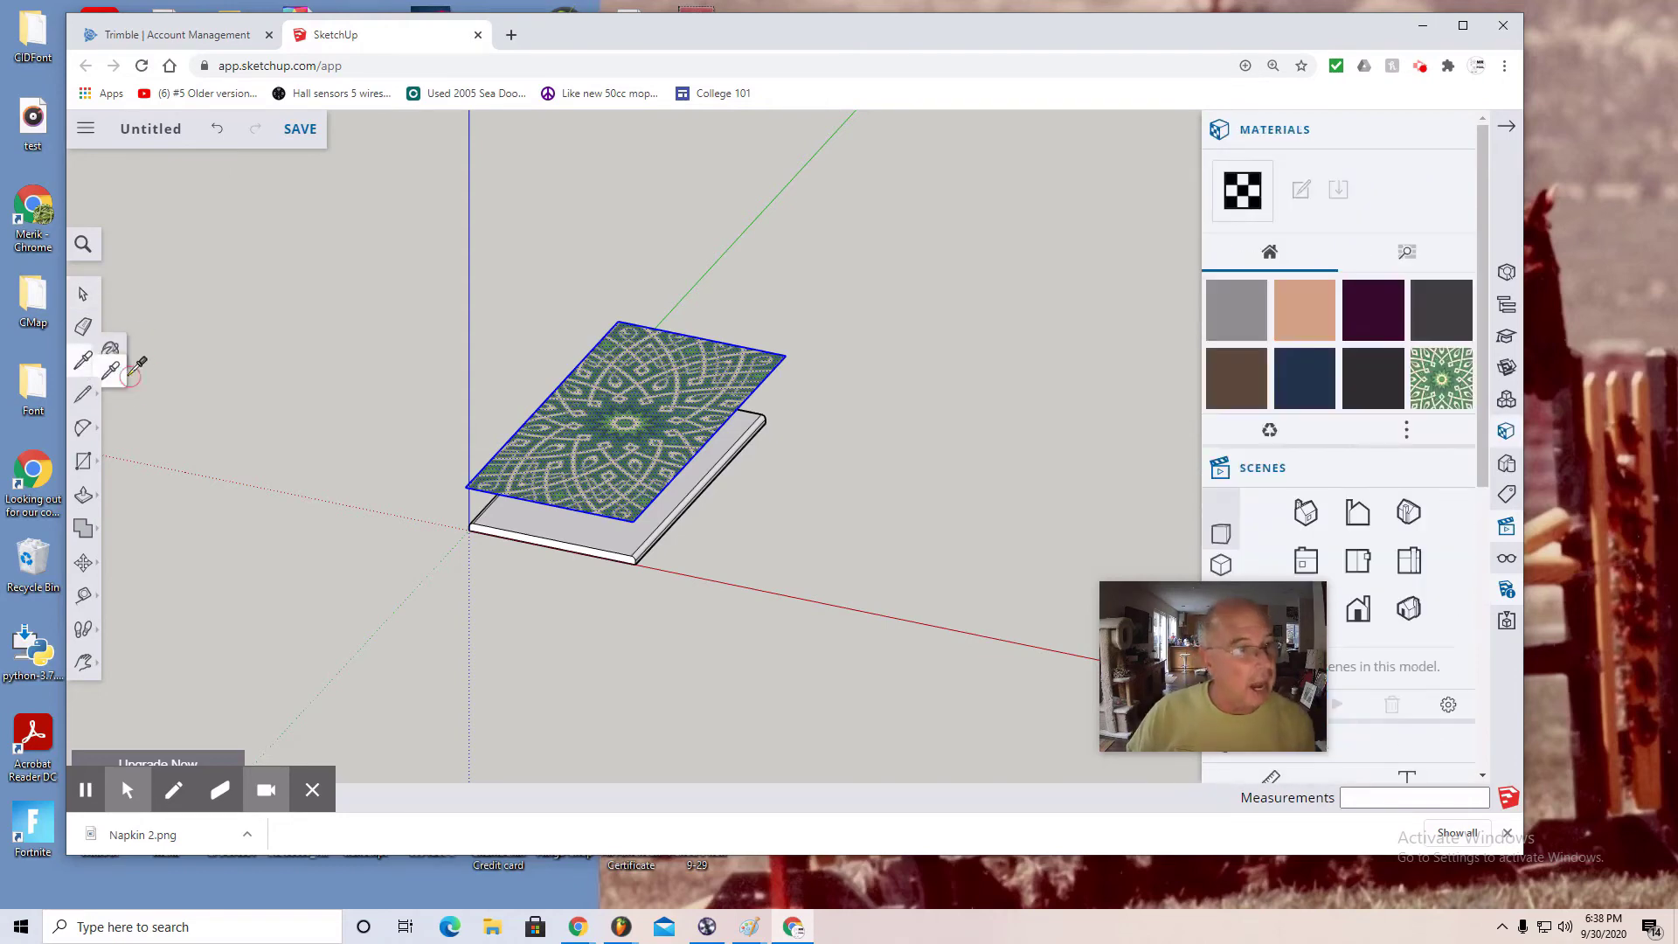
pyautogui.click(553, 449)
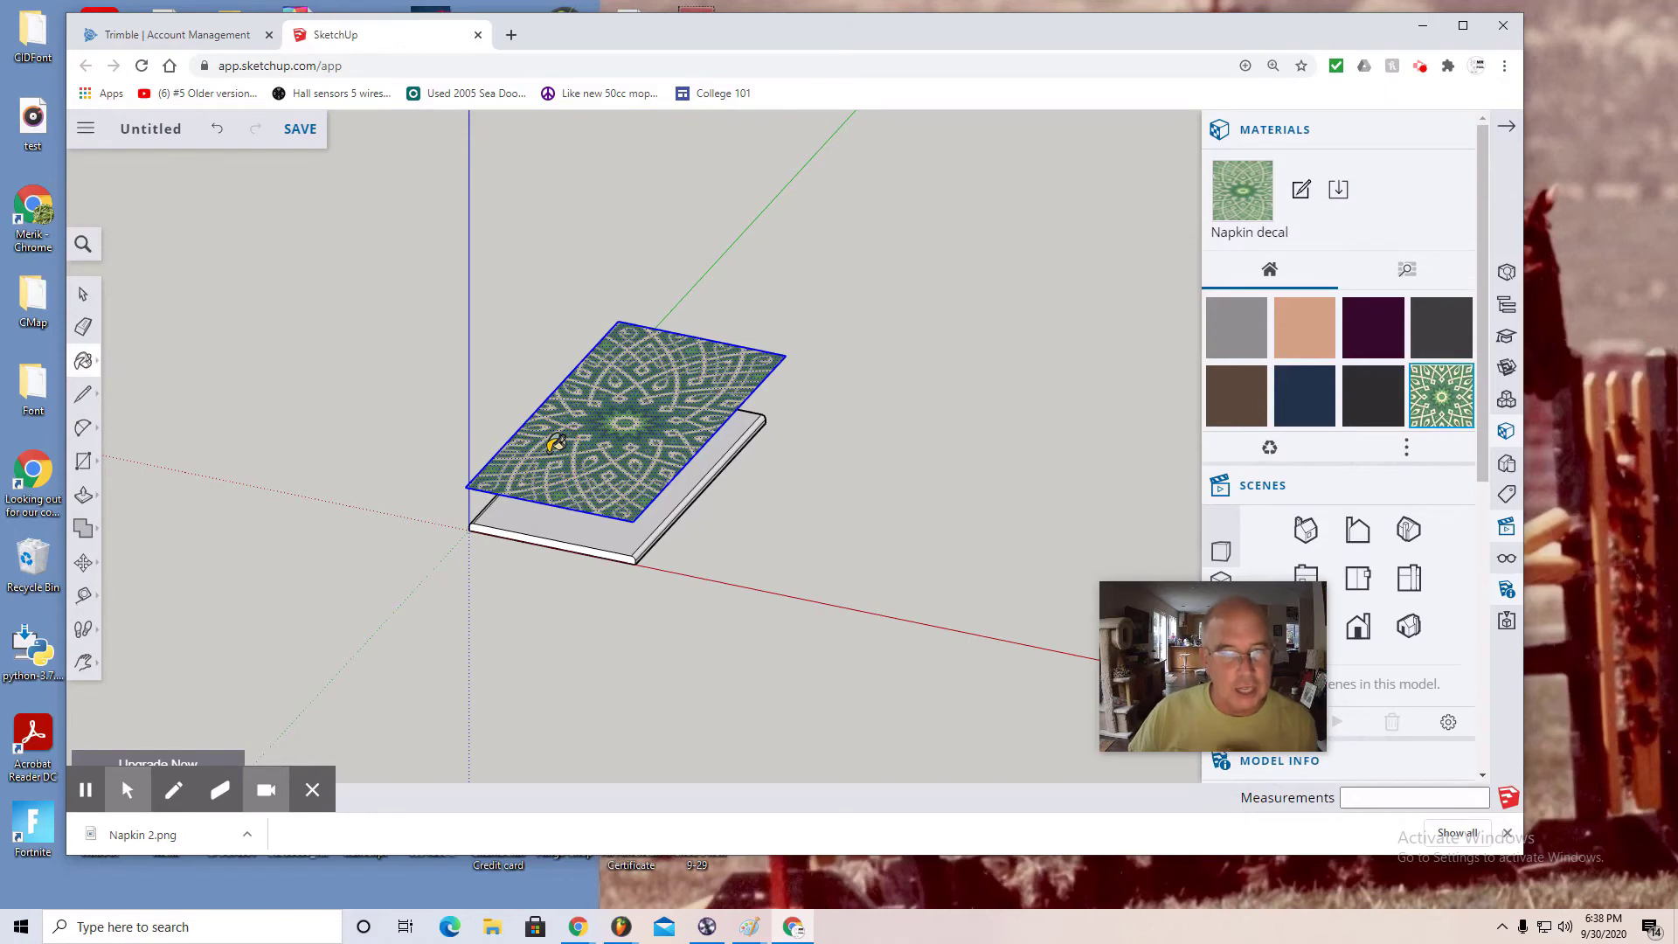
pyautogui.click(548, 516)
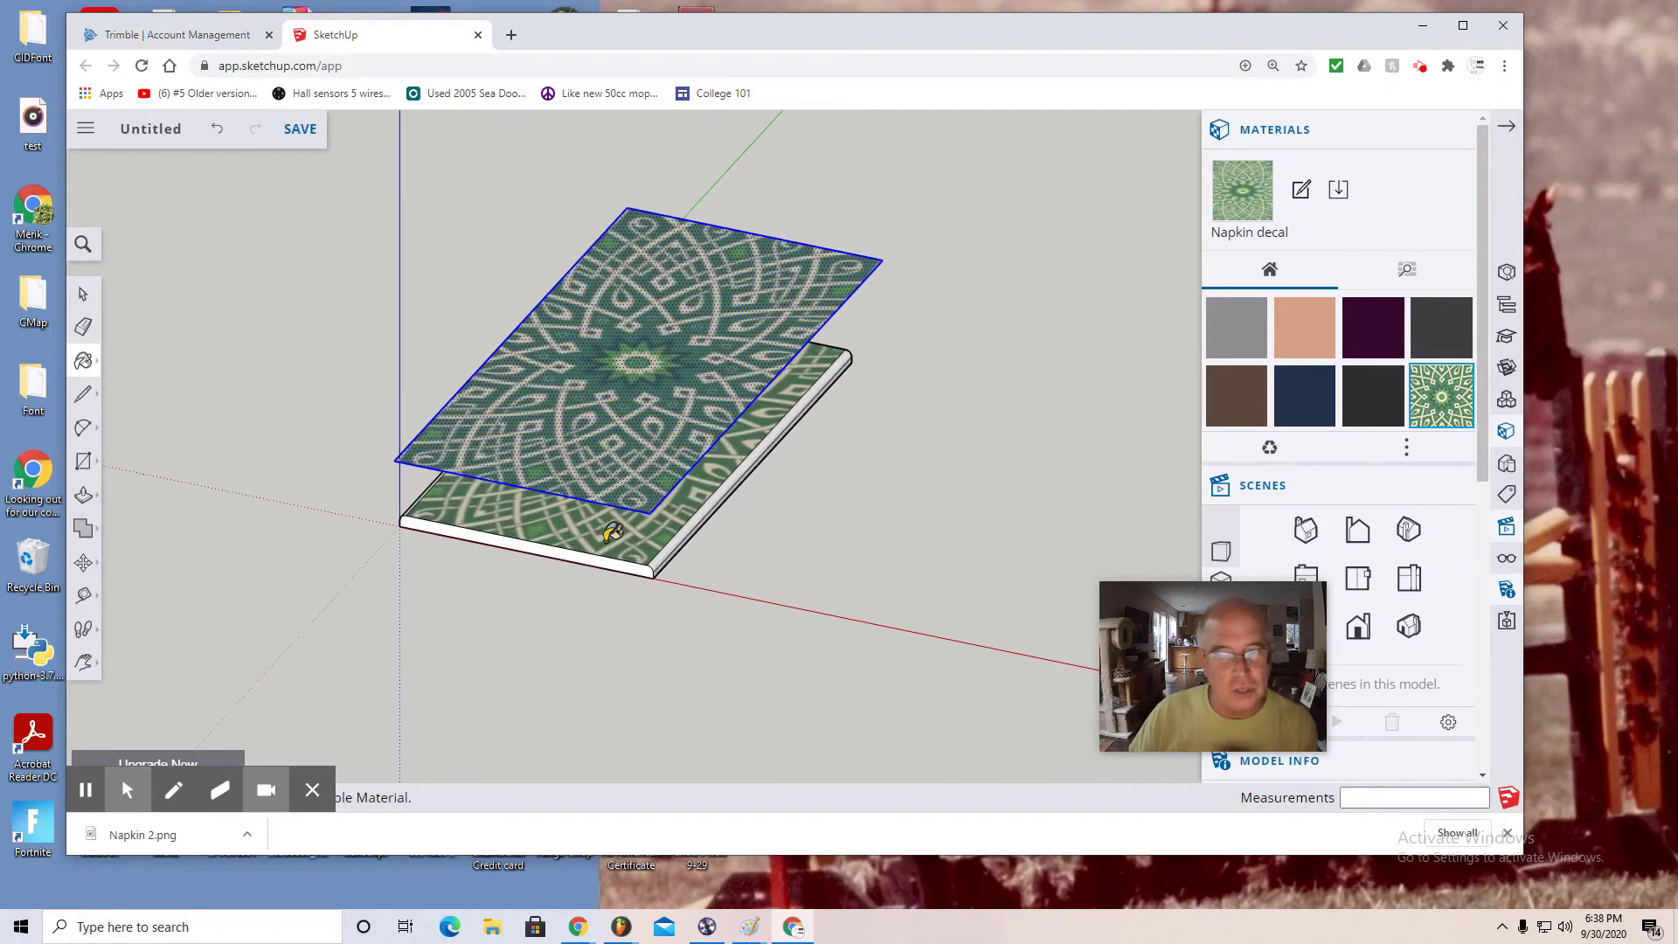
pyautogui.scroll(5, 611, 546)
pyautogui.click(618, 568)
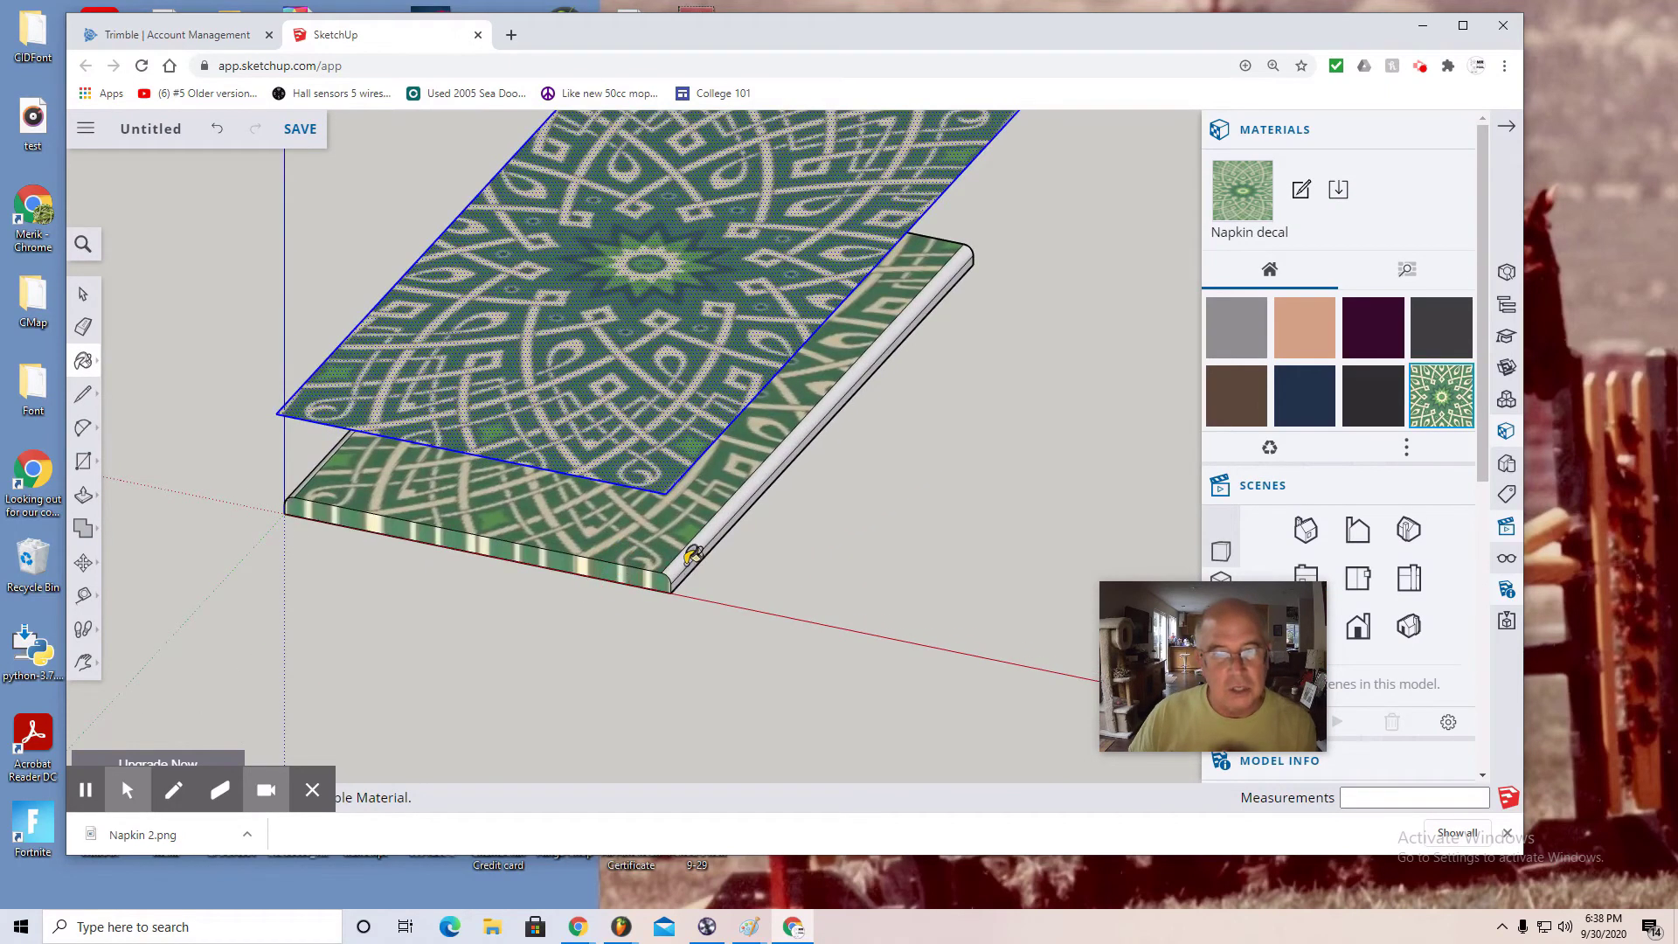
pyautogui.click(690, 557)
pyautogui.scroll(2, 696, 562)
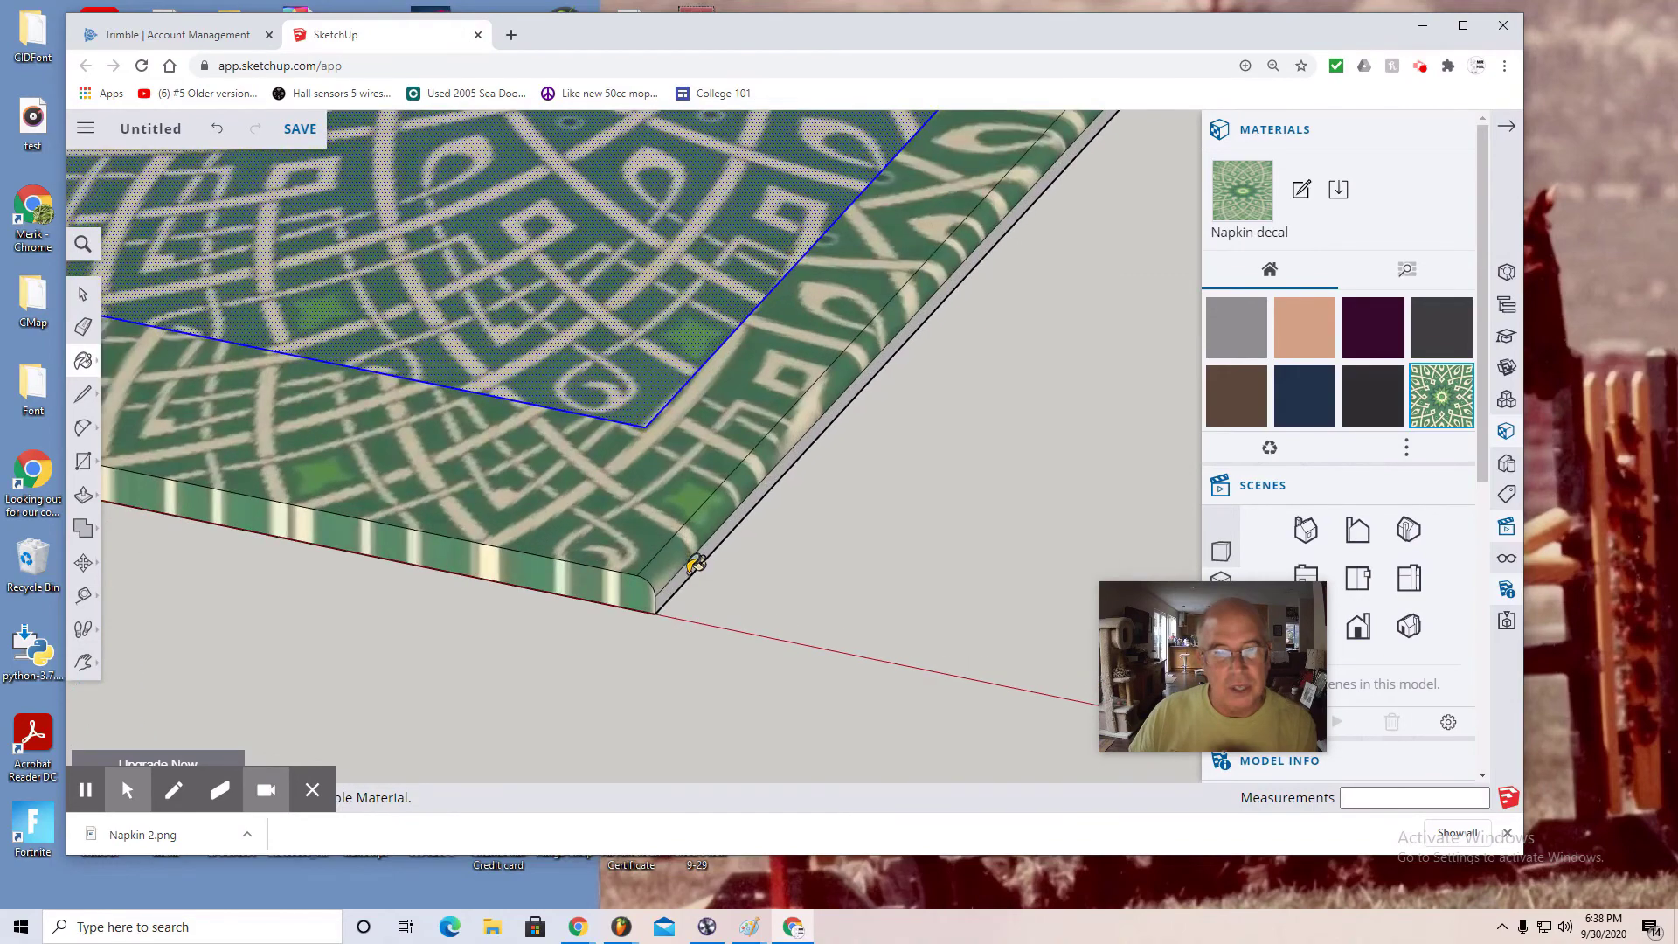
pyautogui.scroll(-3, 561, 591)
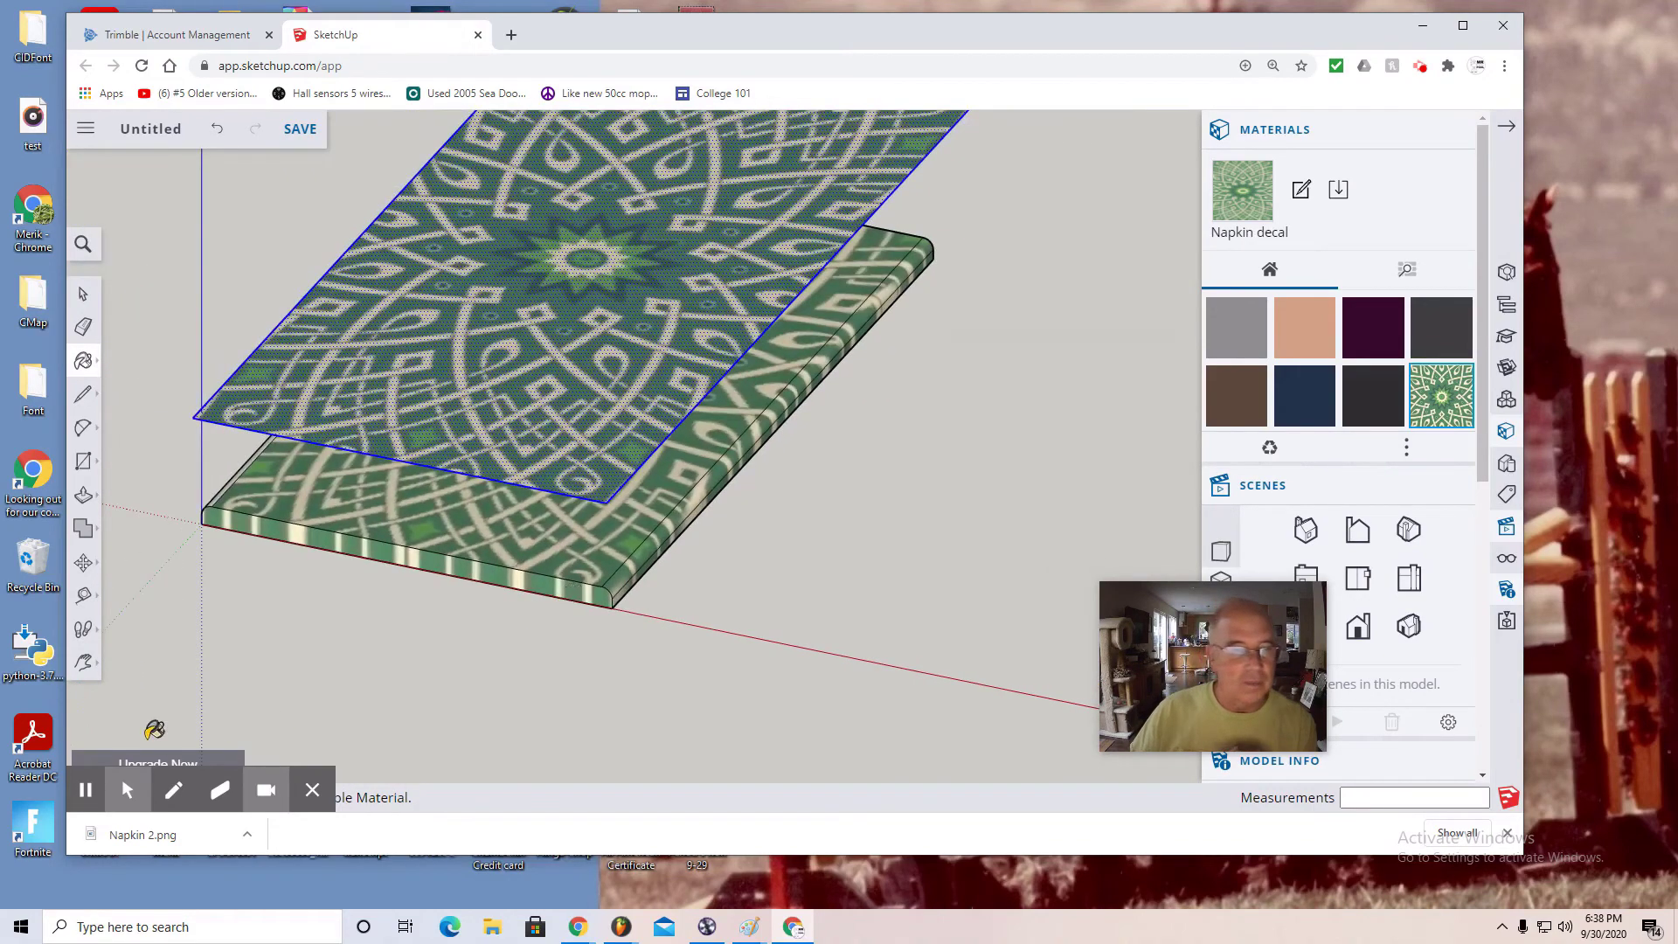
# Step: Re-sample Napkin decal and paint the slab's white front edge and lower edge face
pyautogui.click(83, 661)
pyautogui.click(131, 590)
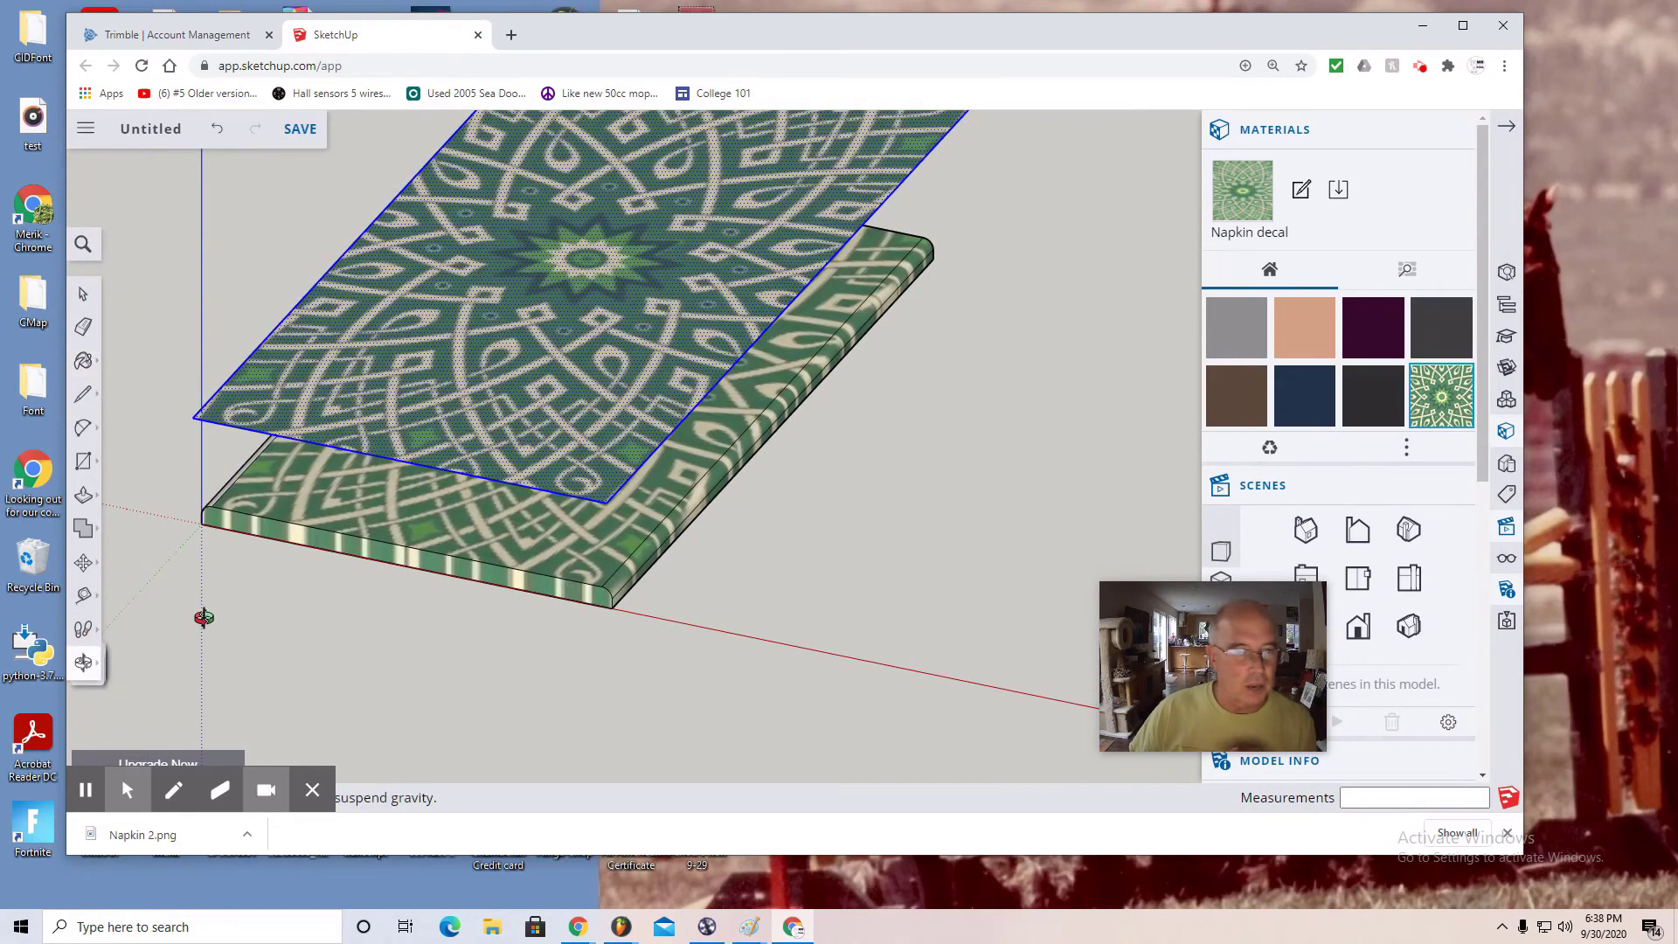
pyautogui.click(393, 643)
pyautogui.moveTo(393, 642); pyautogui.dragTo(695, 599)
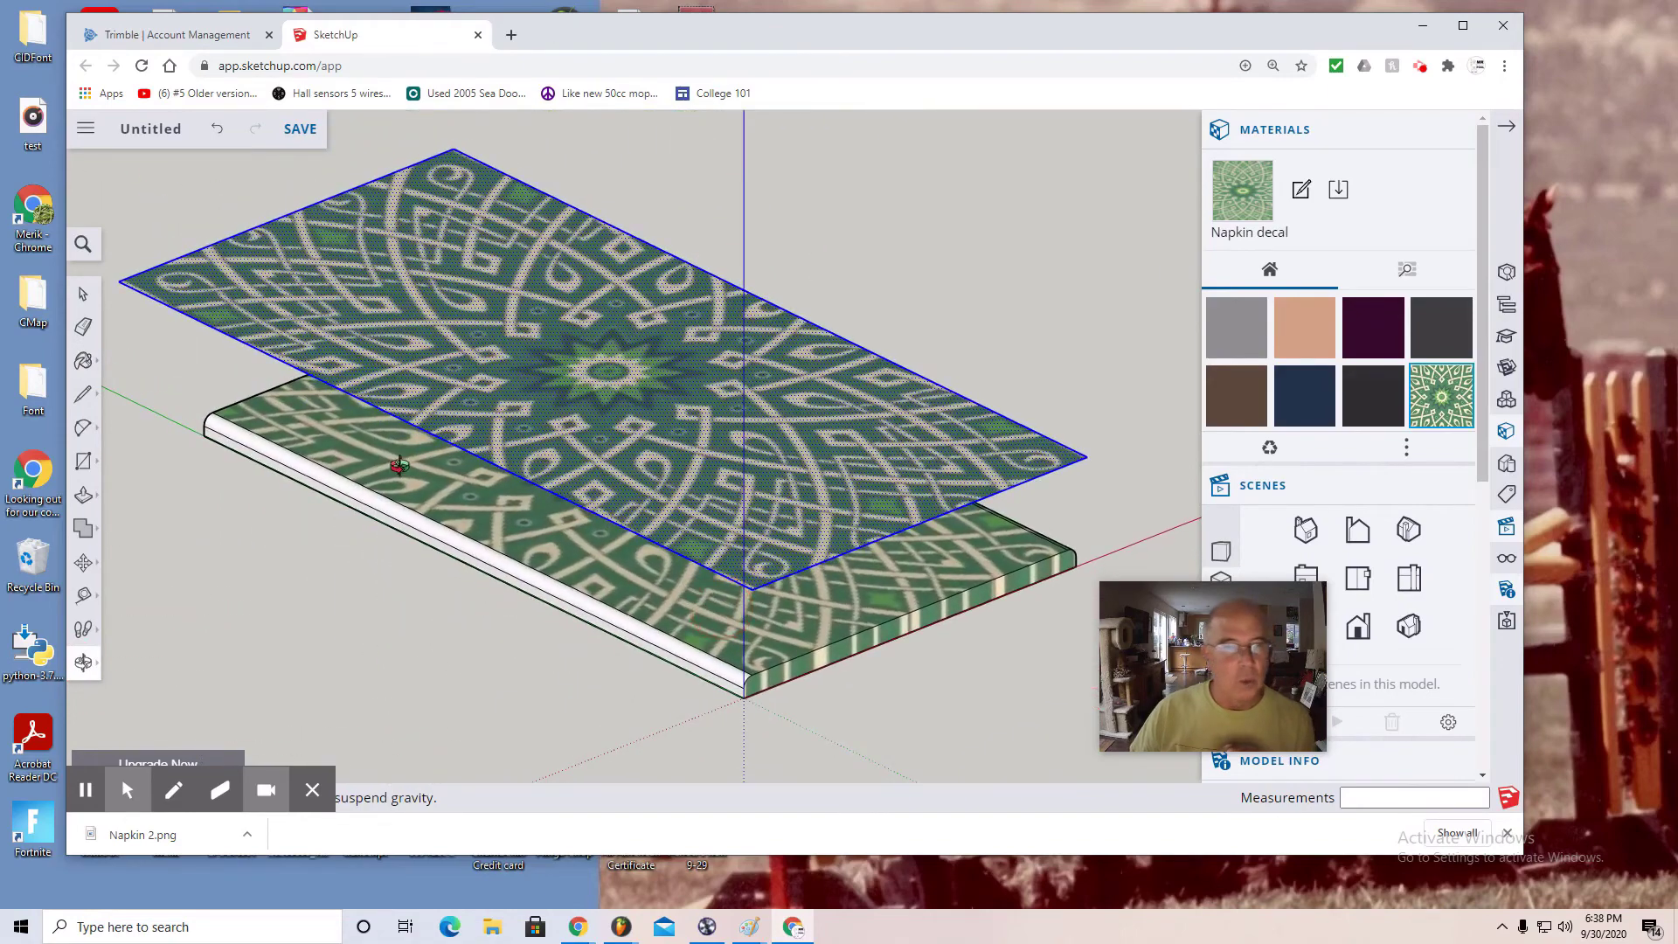
pyautogui.click(83, 360)
pyautogui.click(135, 377)
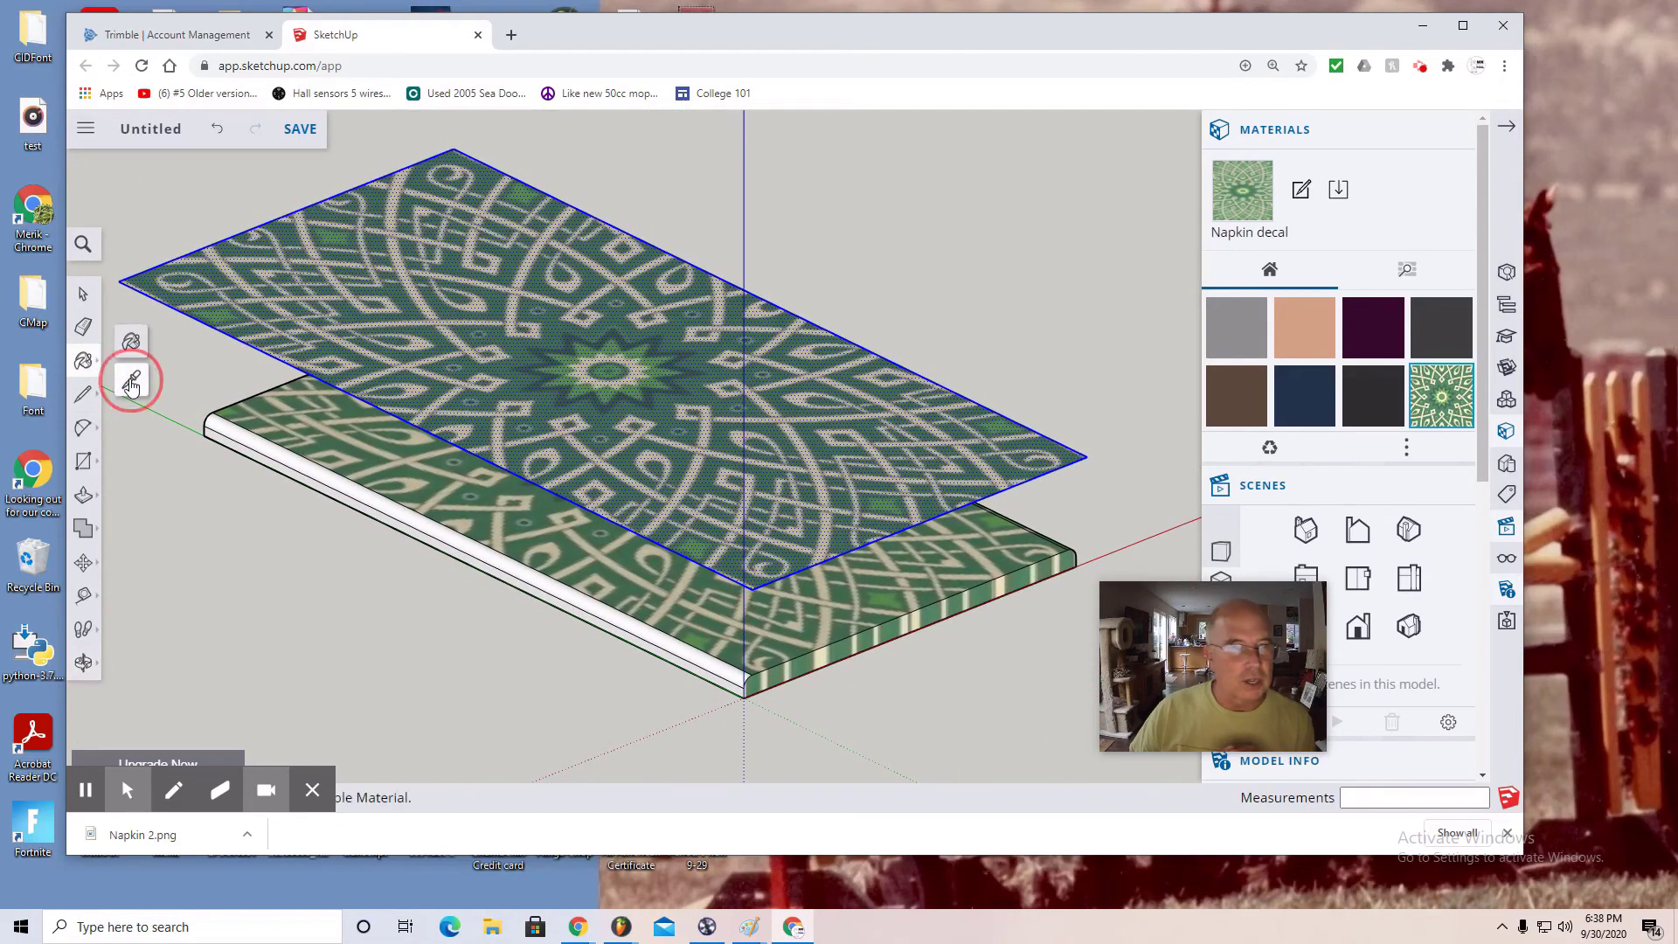
pyautogui.click(461, 415)
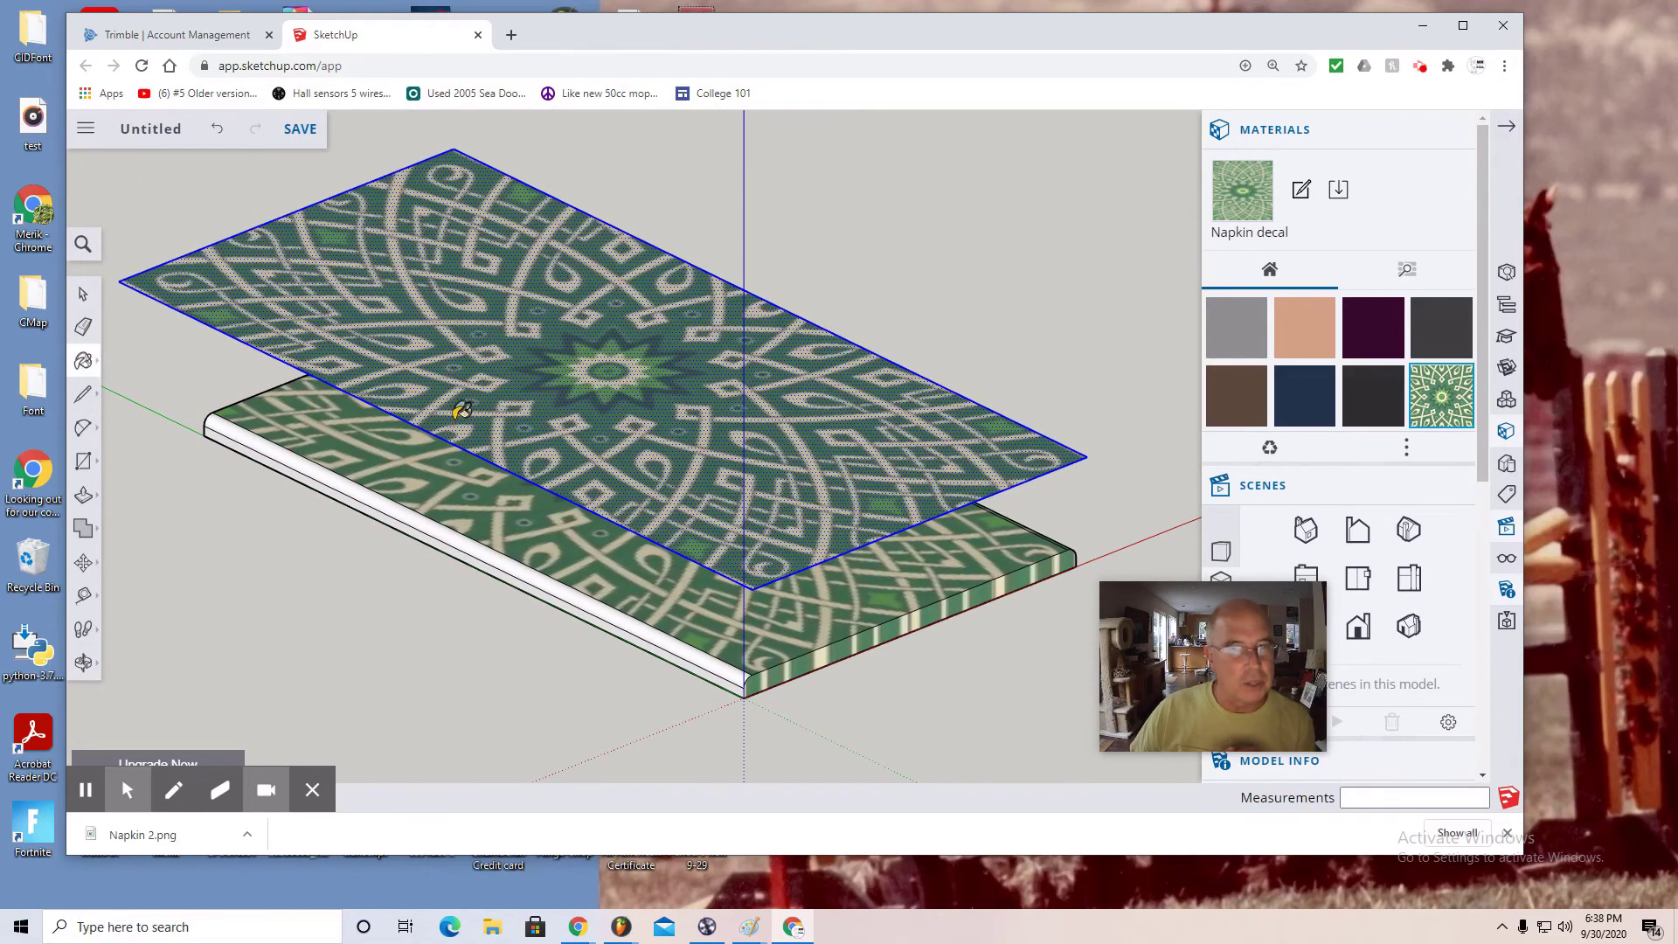
pyautogui.click(436, 529)
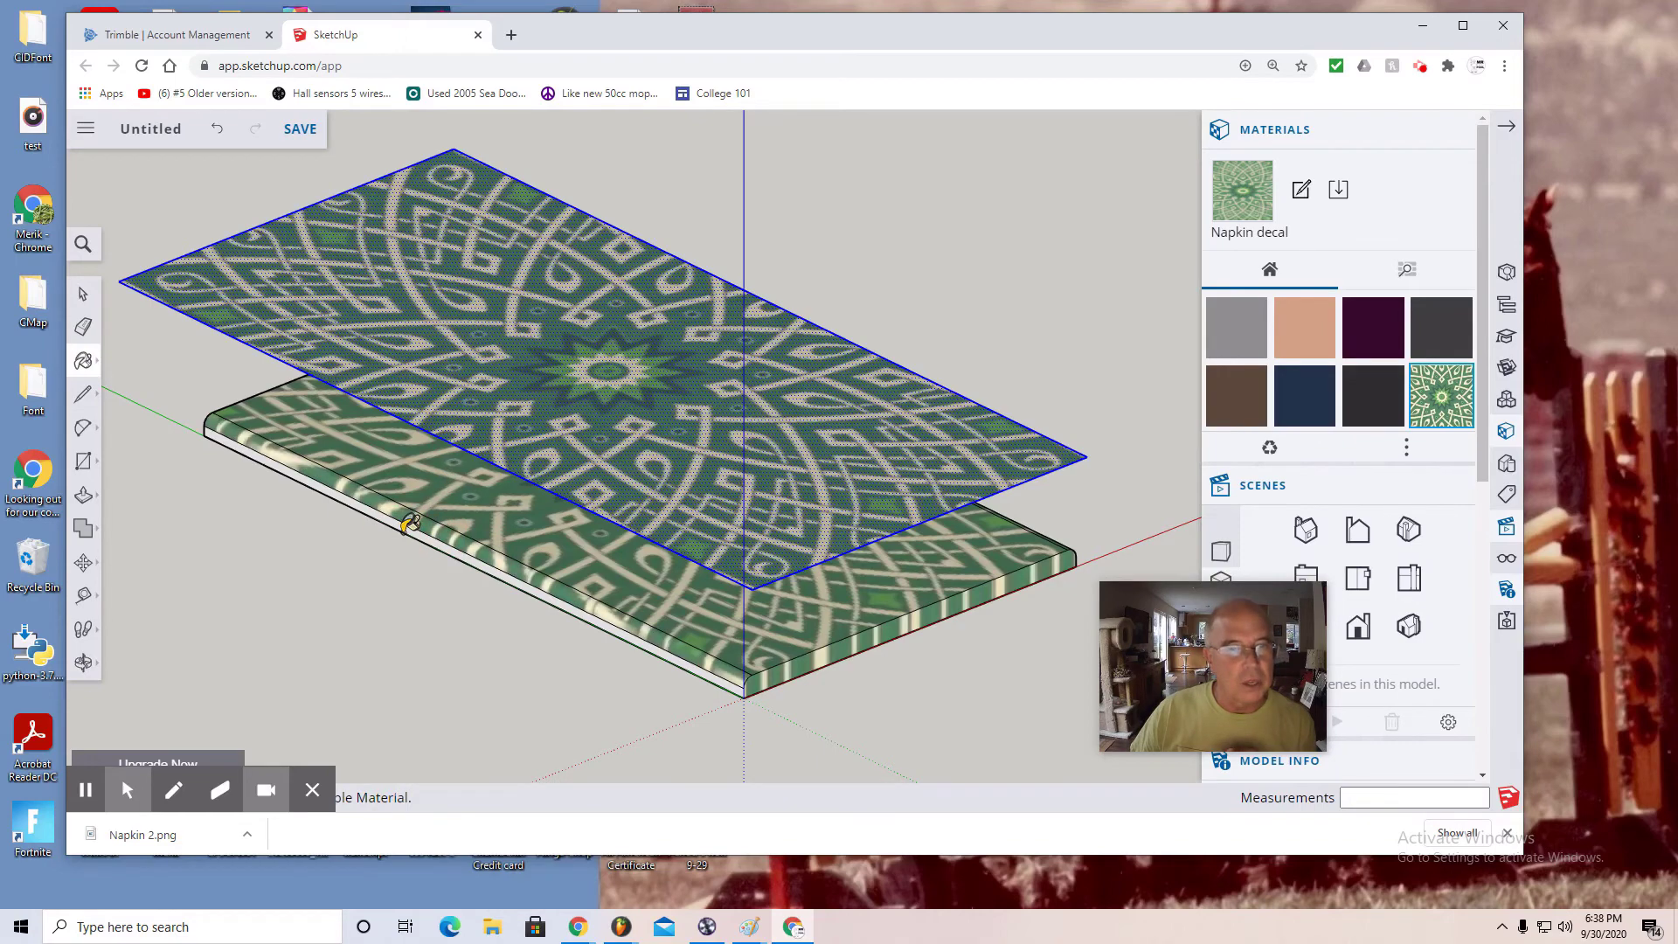
pyautogui.scroll(3, 407, 524)
pyautogui.click(409, 527)
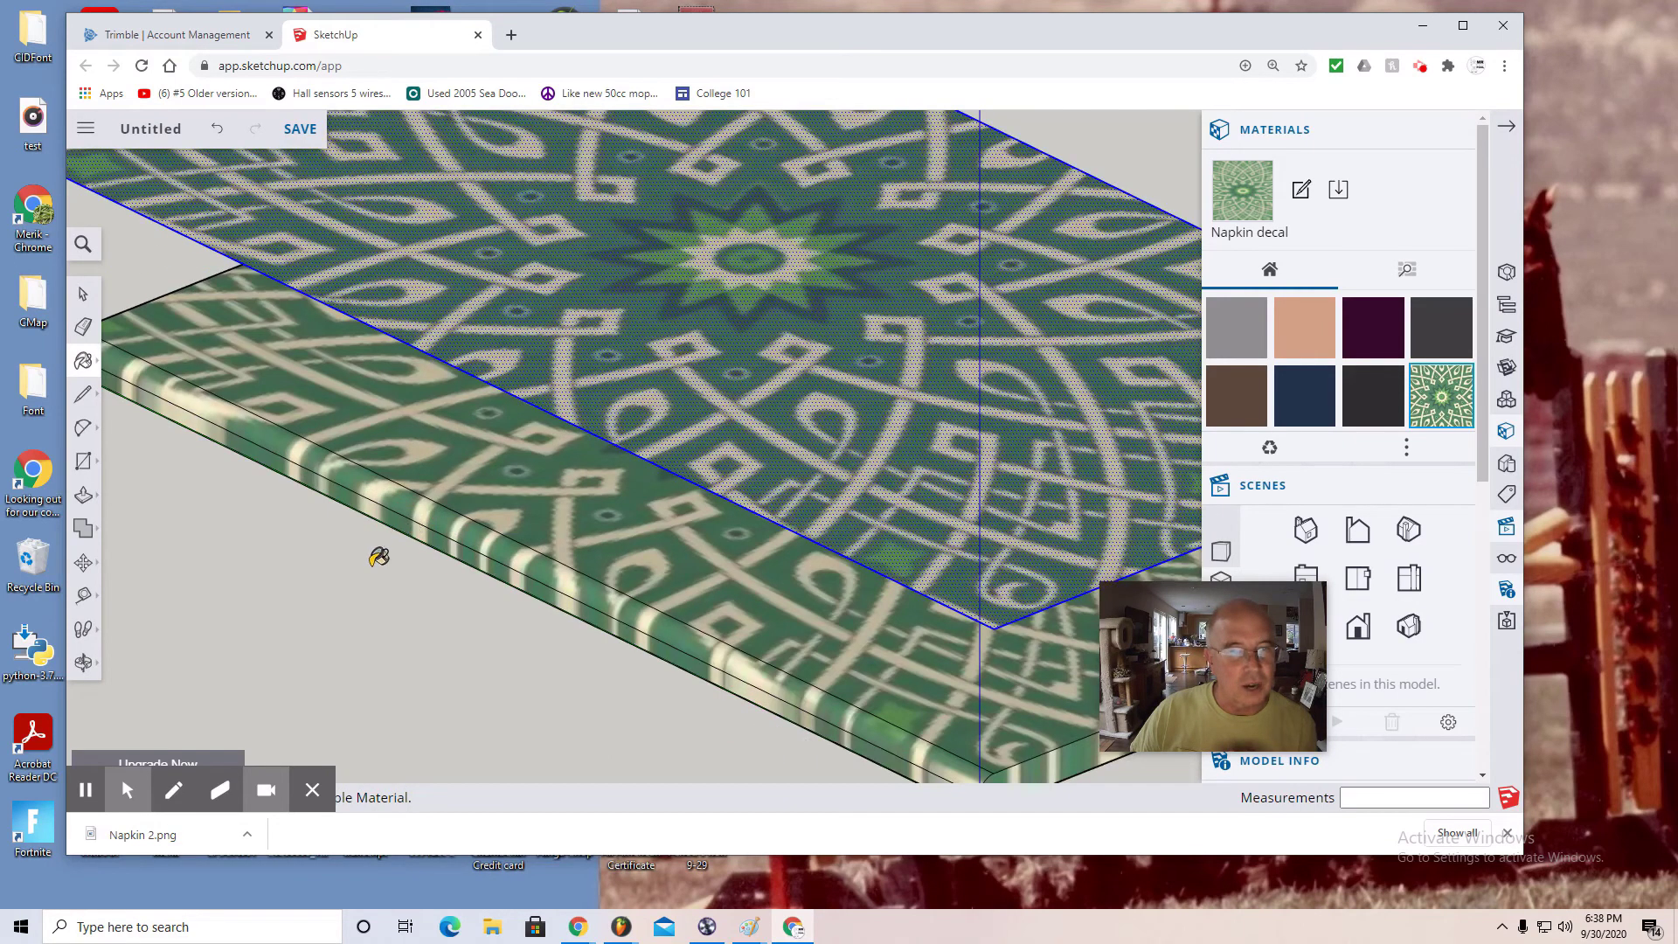
# Step: Orbit higher and paint the slab's remaining white edge with Napkin decal
pyautogui.click(83, 661)
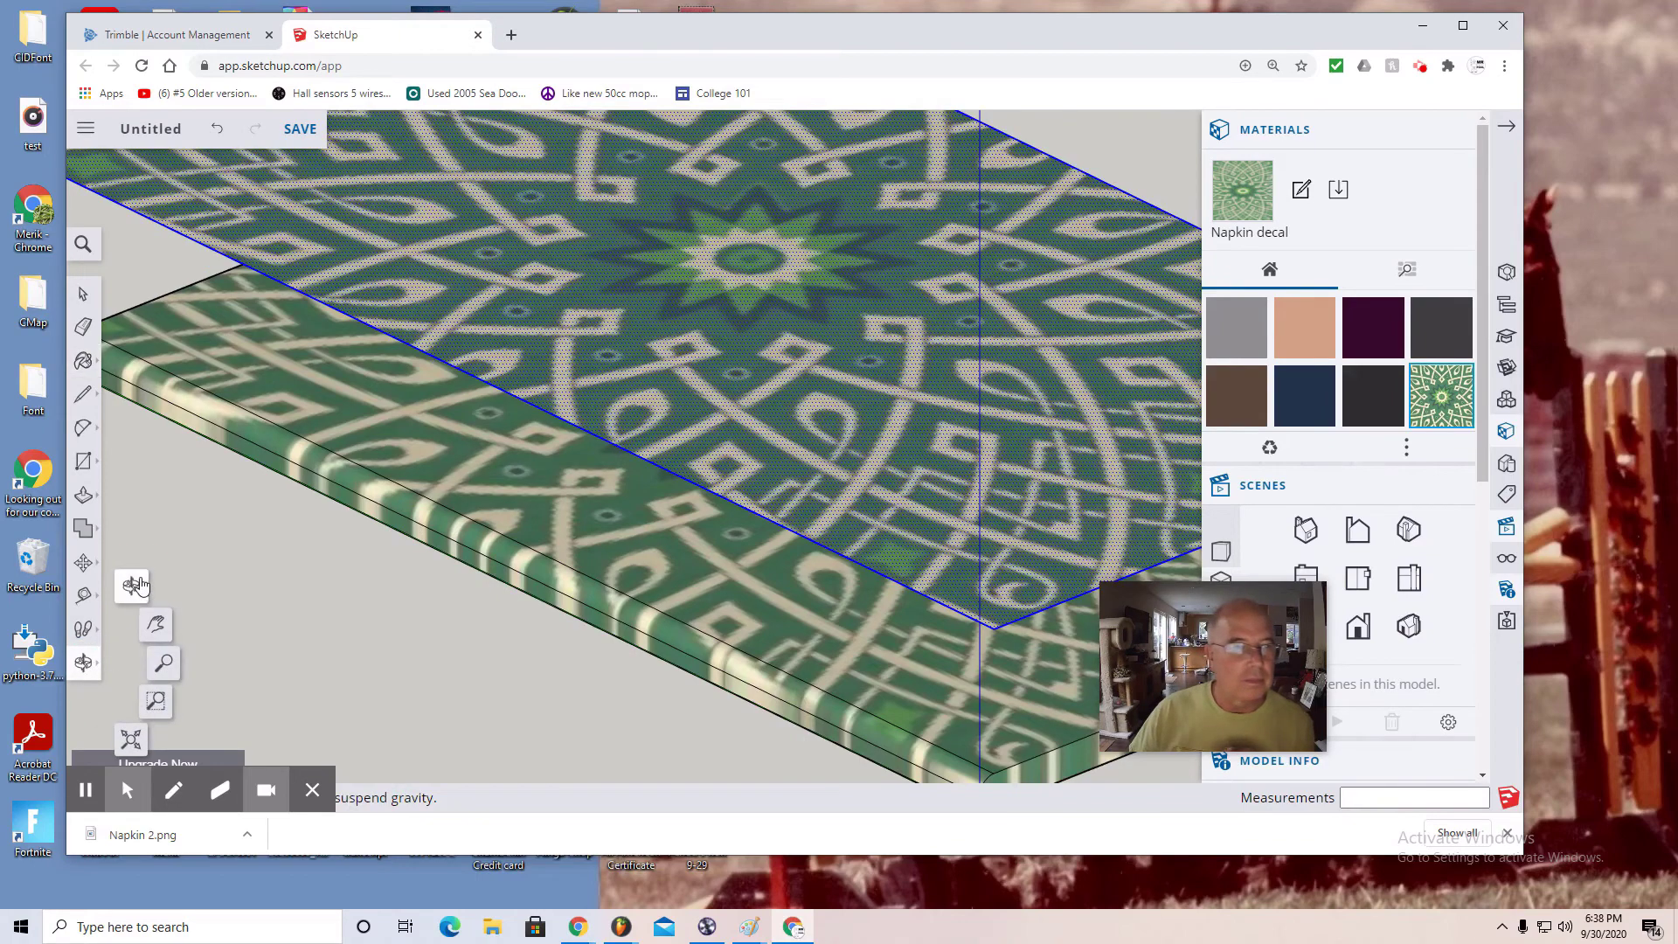
pyautogui.click(140, 584)
pyautogui.moveTo(224, 618); pyautogui.dragTo(781, 448)
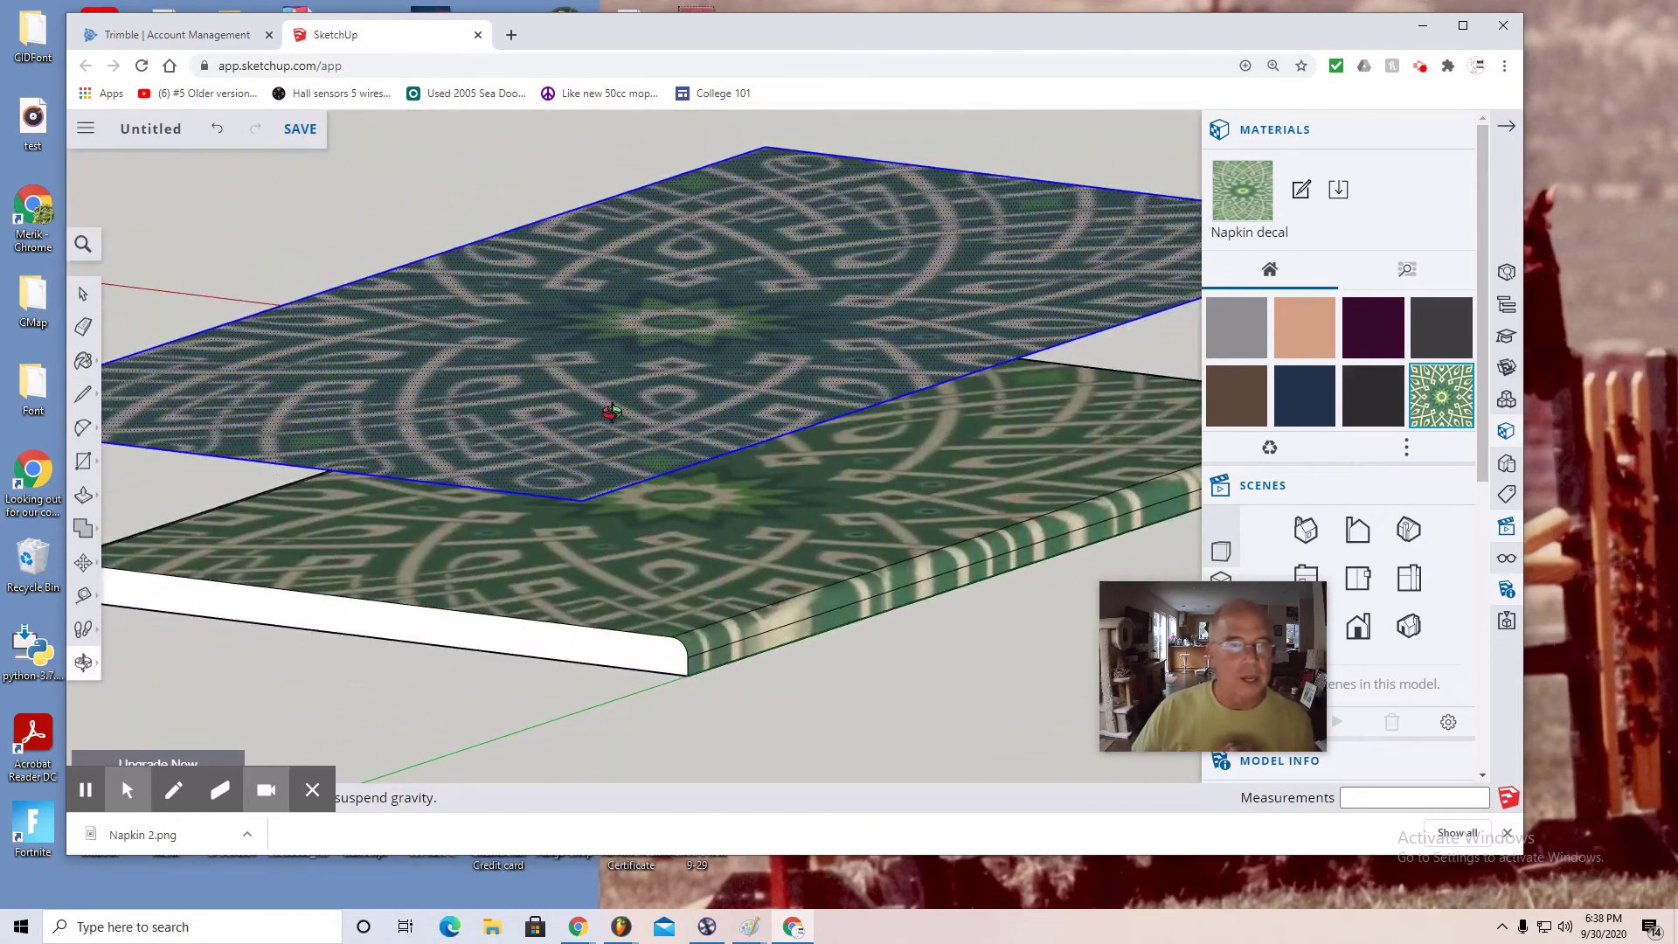
pyautogui.click(83, 359)
pyautogui.click(133, 381)
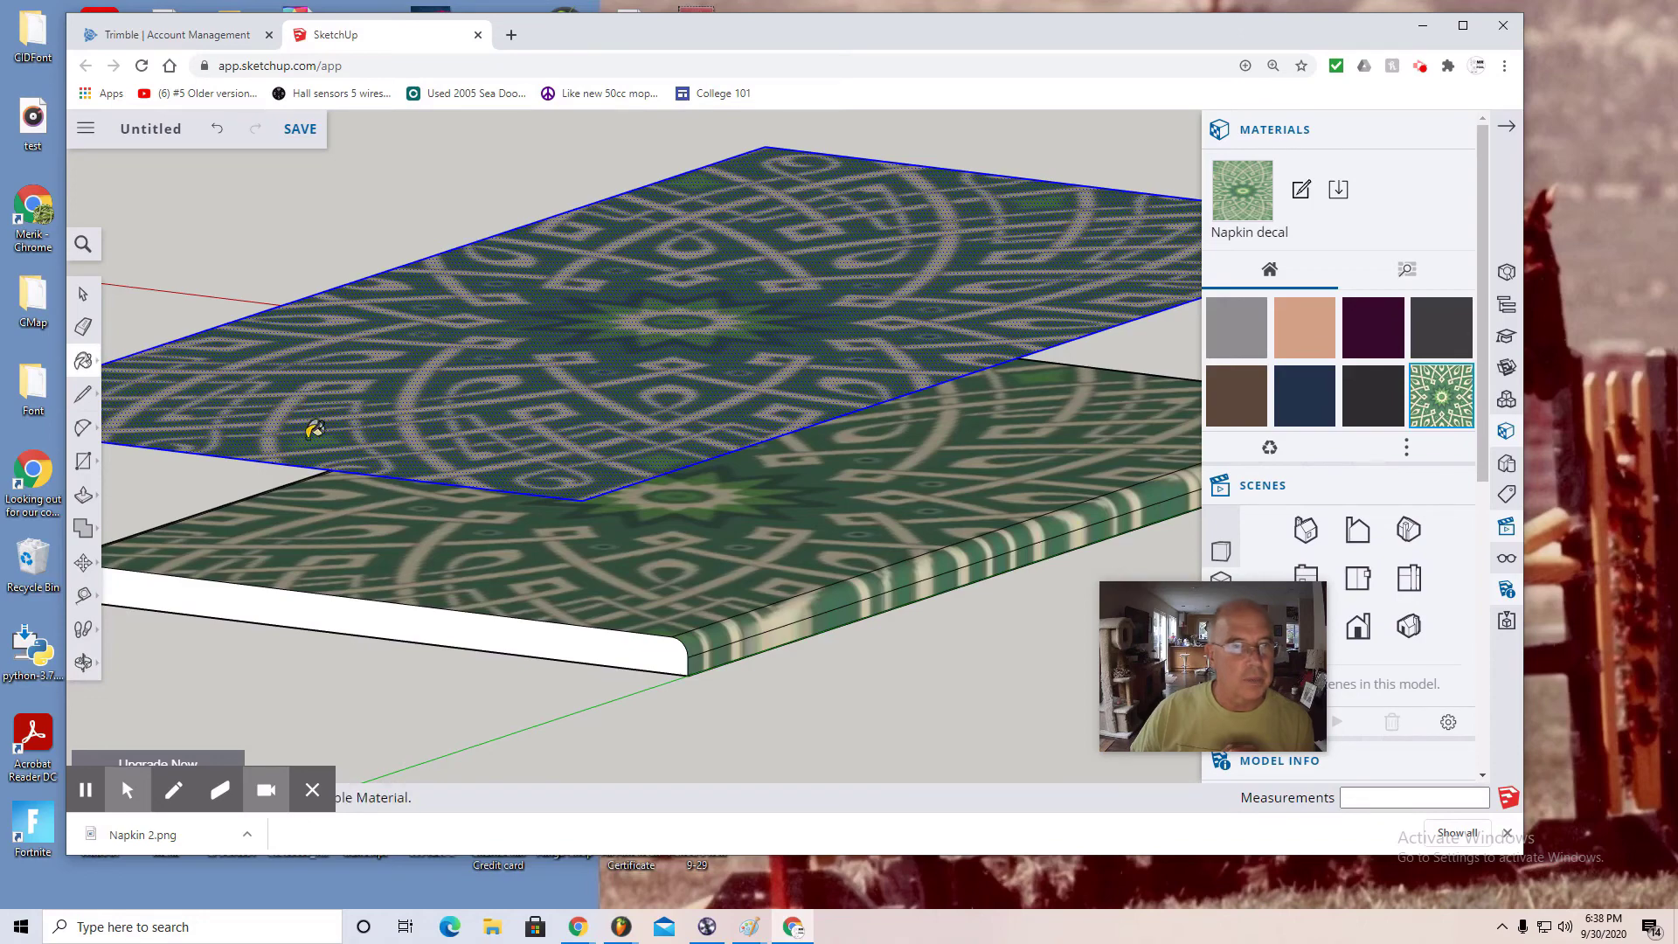
pyautogui.click(362, 617)
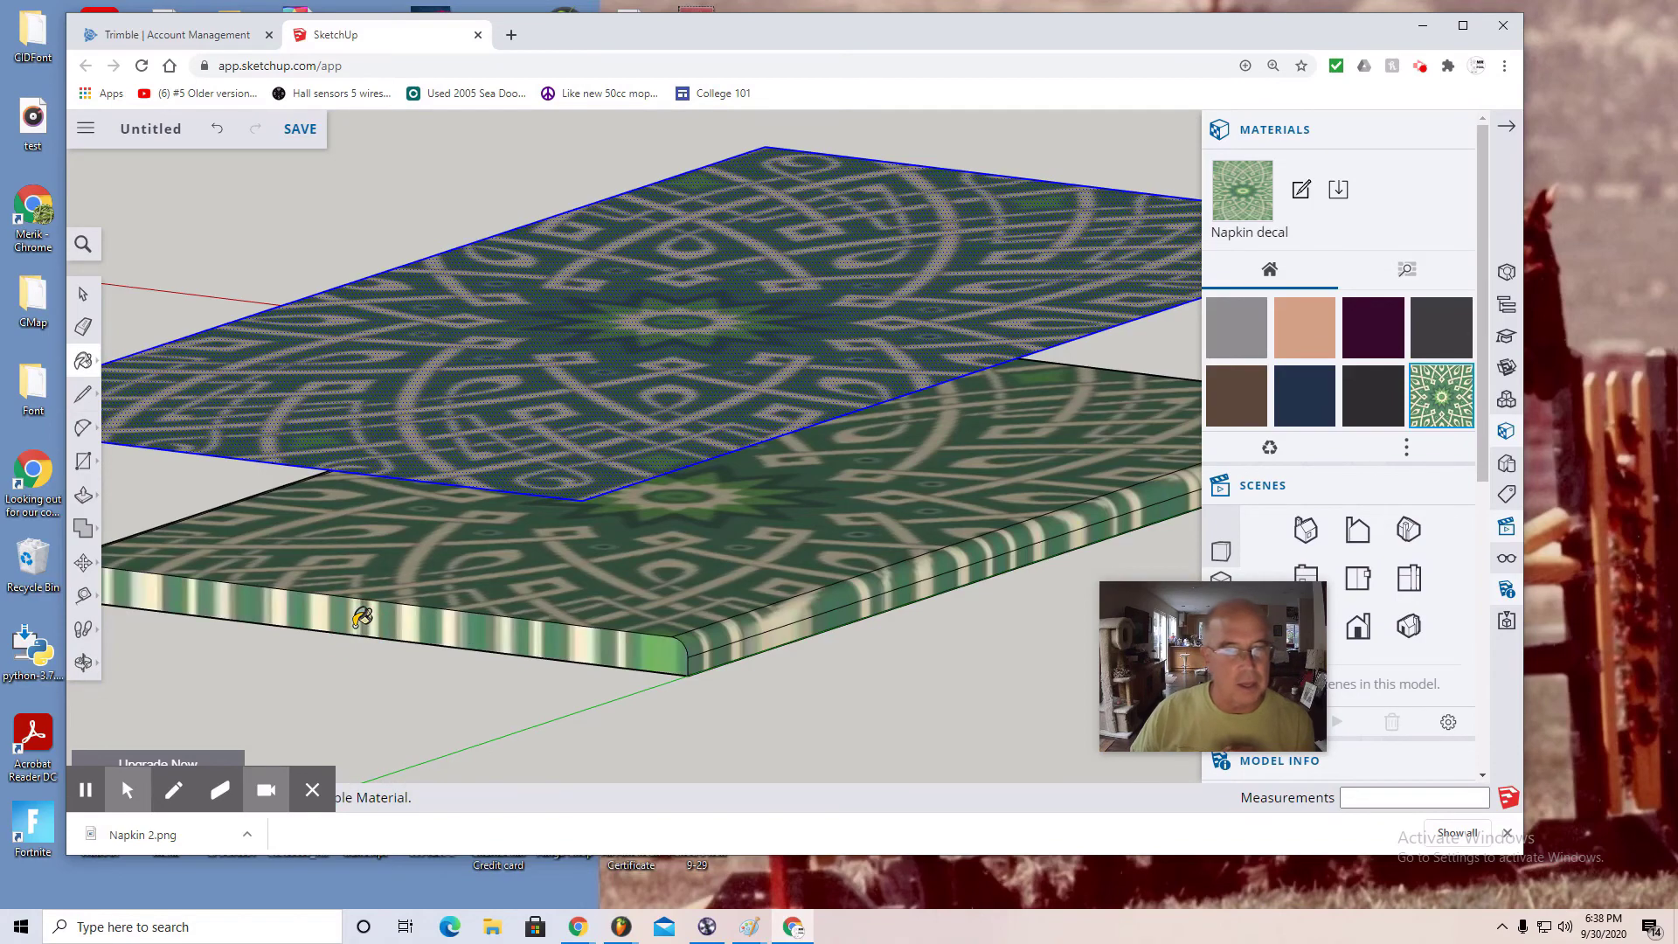
pyautogui.click(84, 662)
pyautogui.click(123, 603)
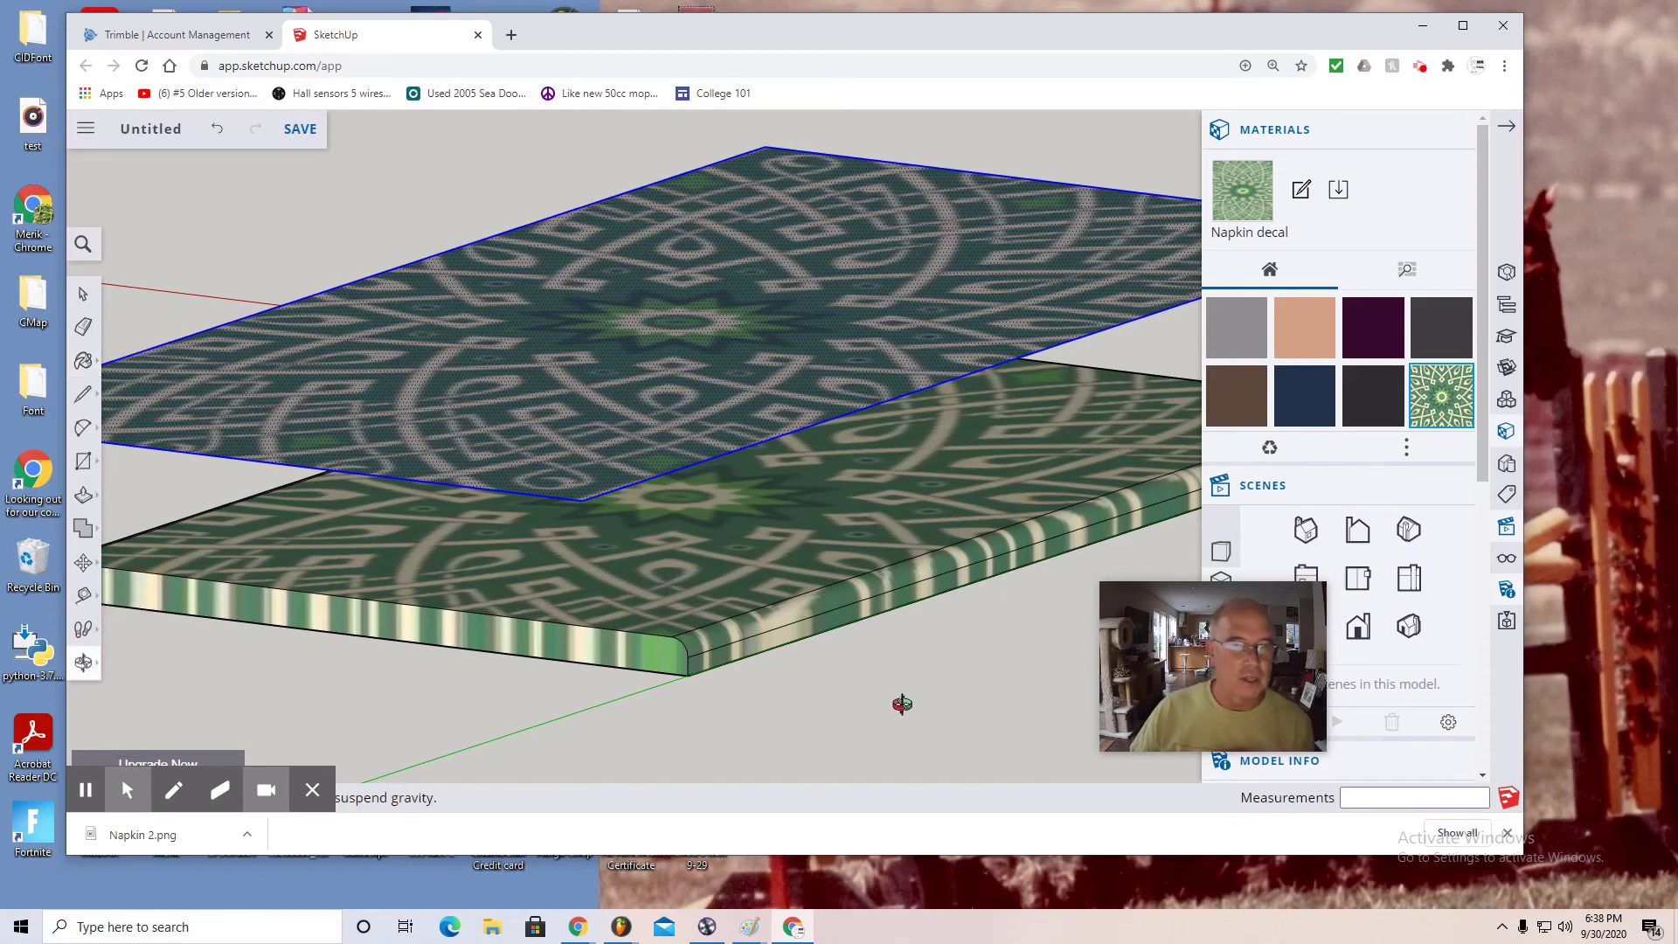
pyautogui.moveTo(902, 705); pyautogui.dragTo(490, 667)
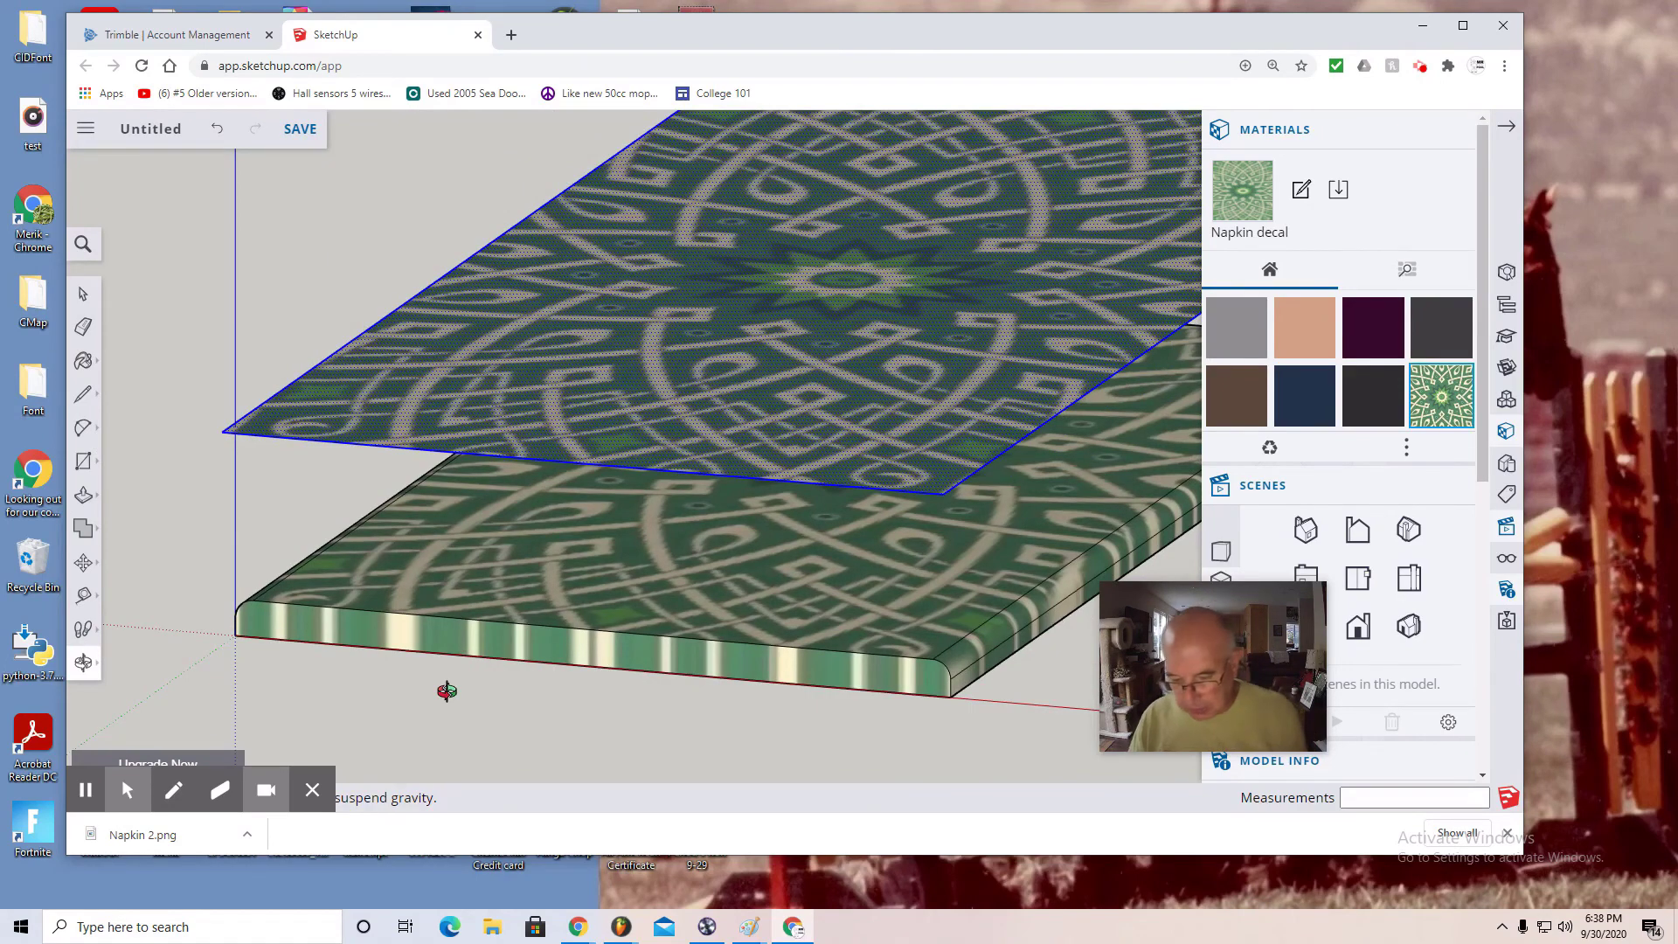
# Step: Delete the floating decal plane and zoom in on the napkin in Perspective view
pyautogui.press('Delete')
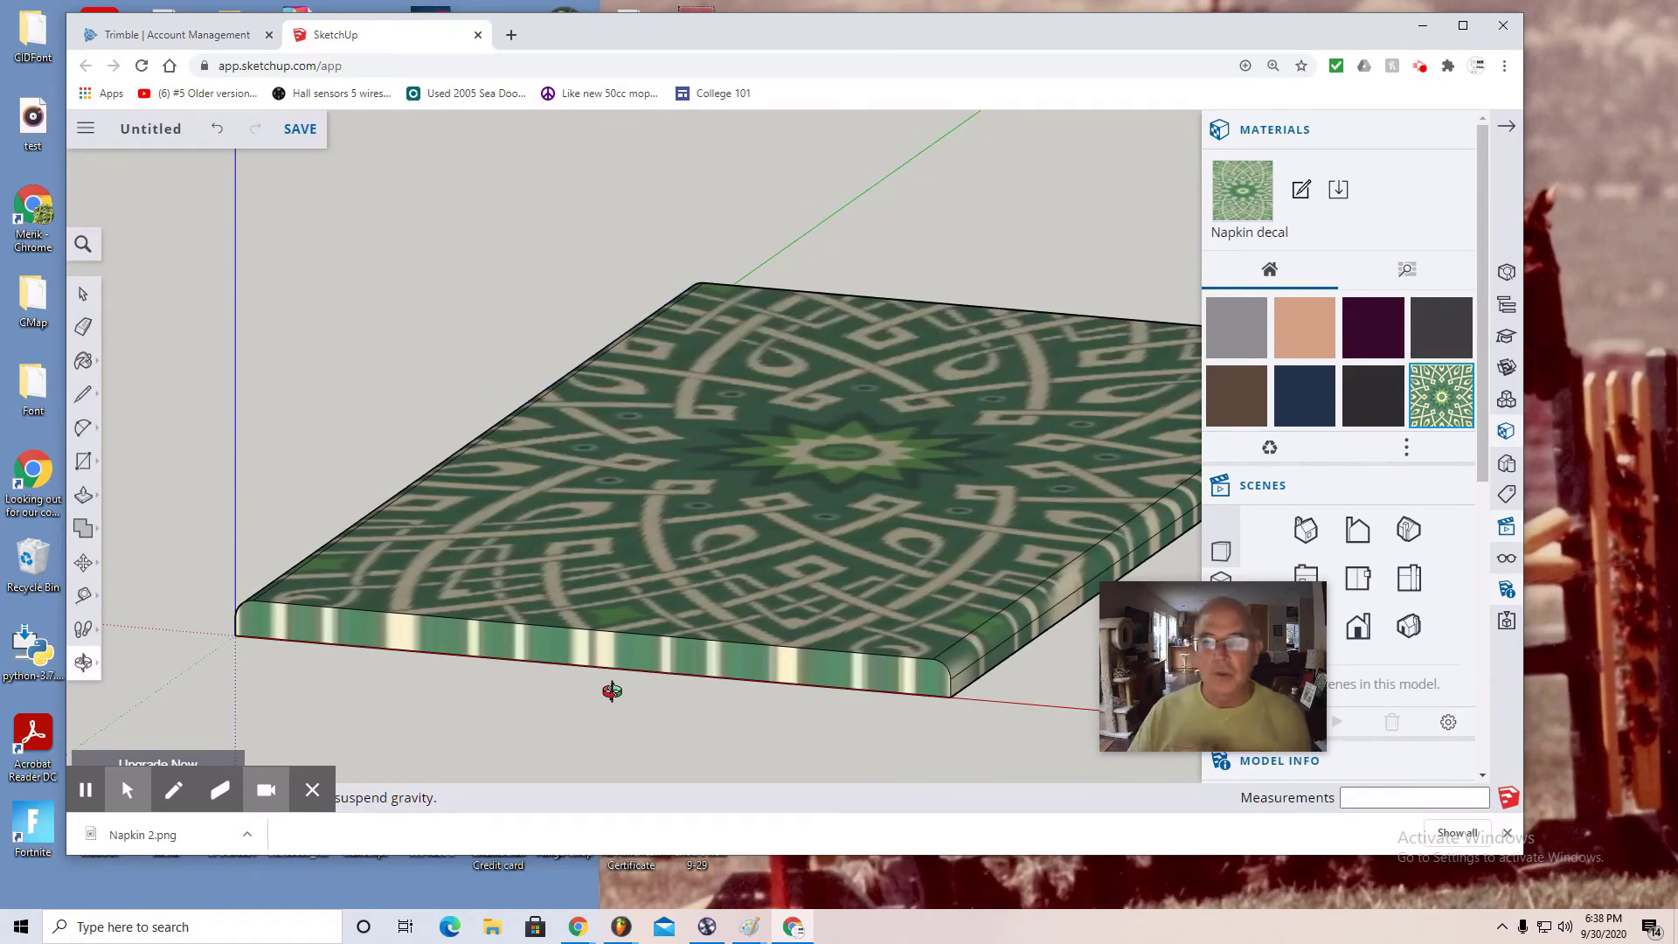
pyautogui.click(1507, 595)
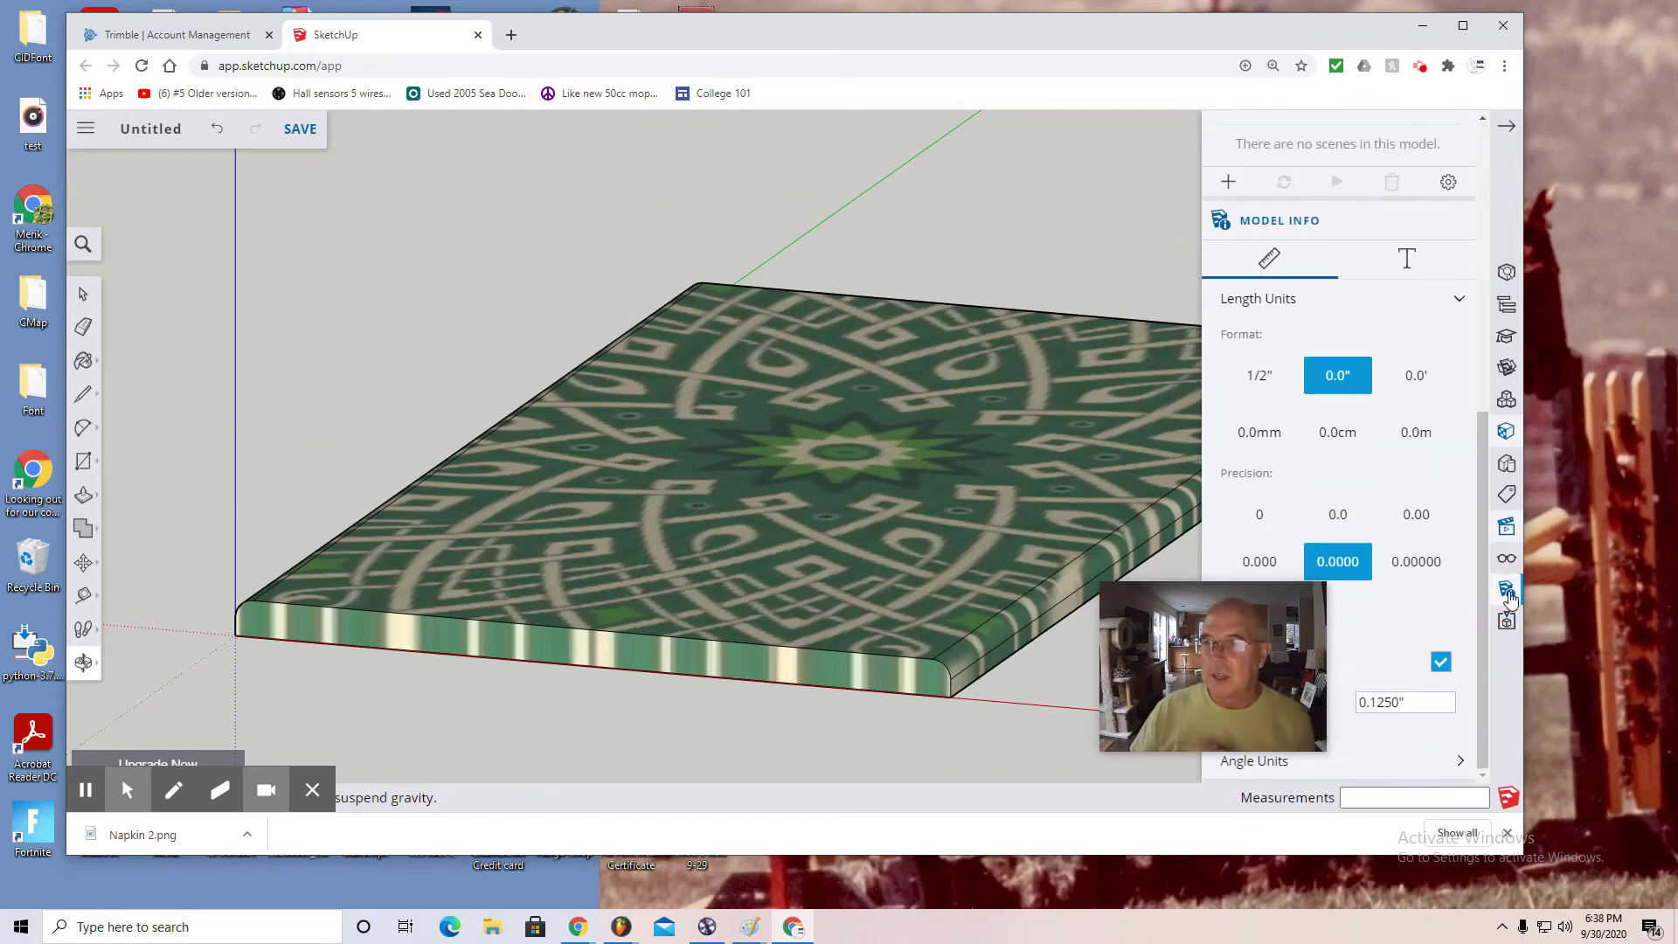
pyautogui.click(1506, 527)
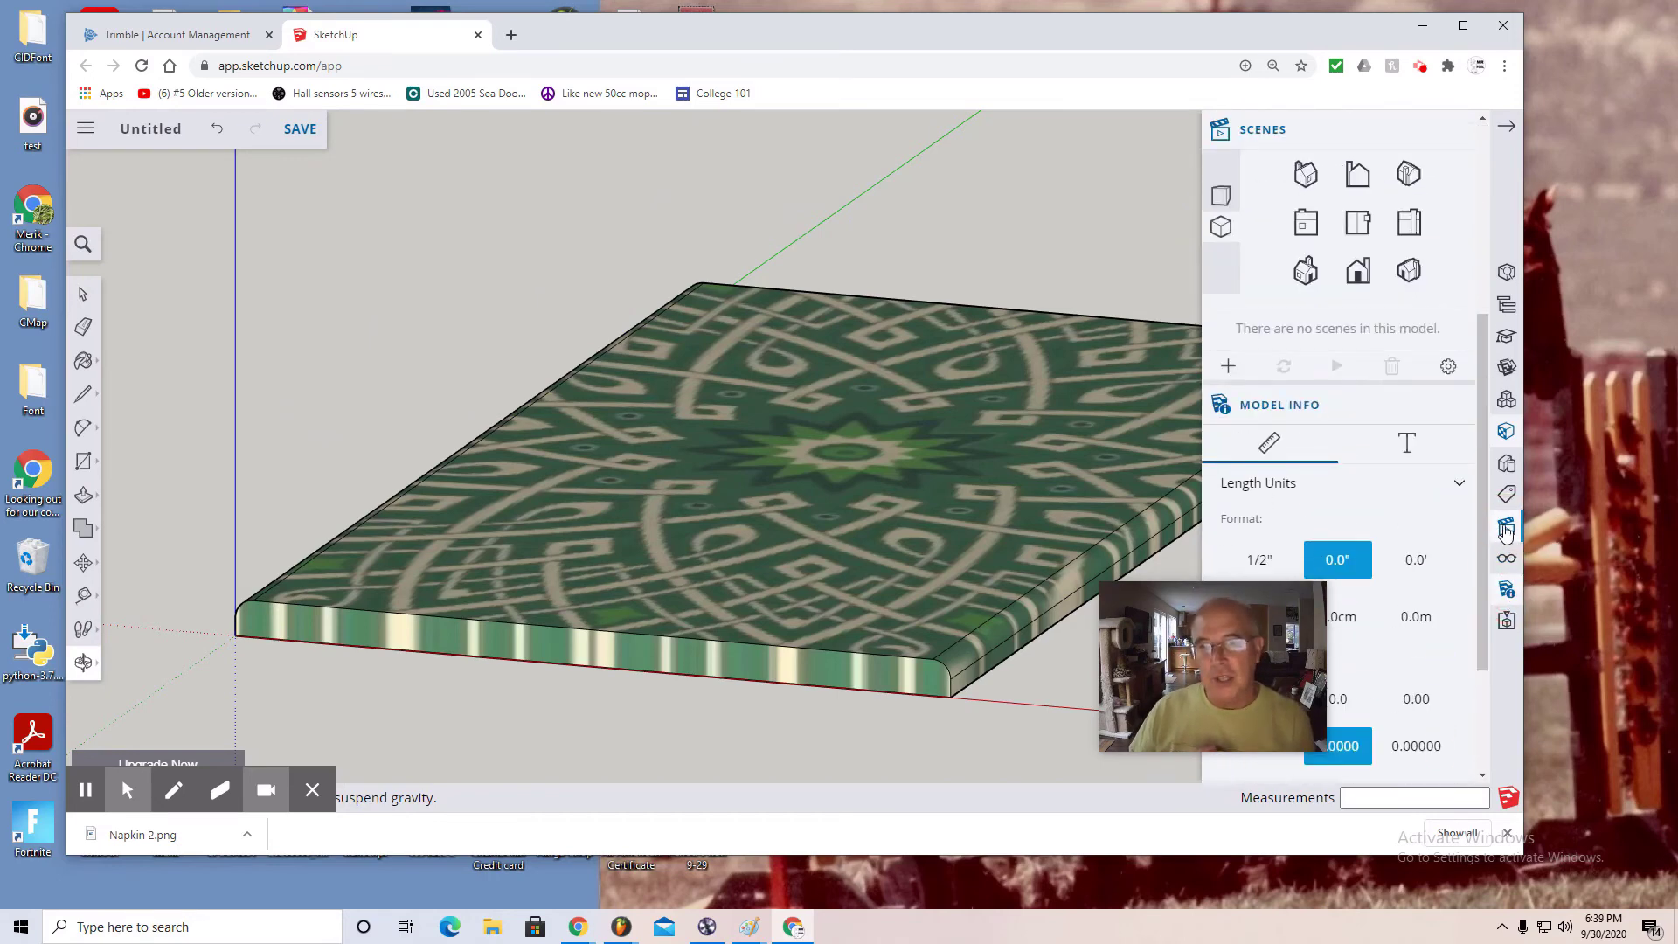
pyautogui.click(1221, 198)
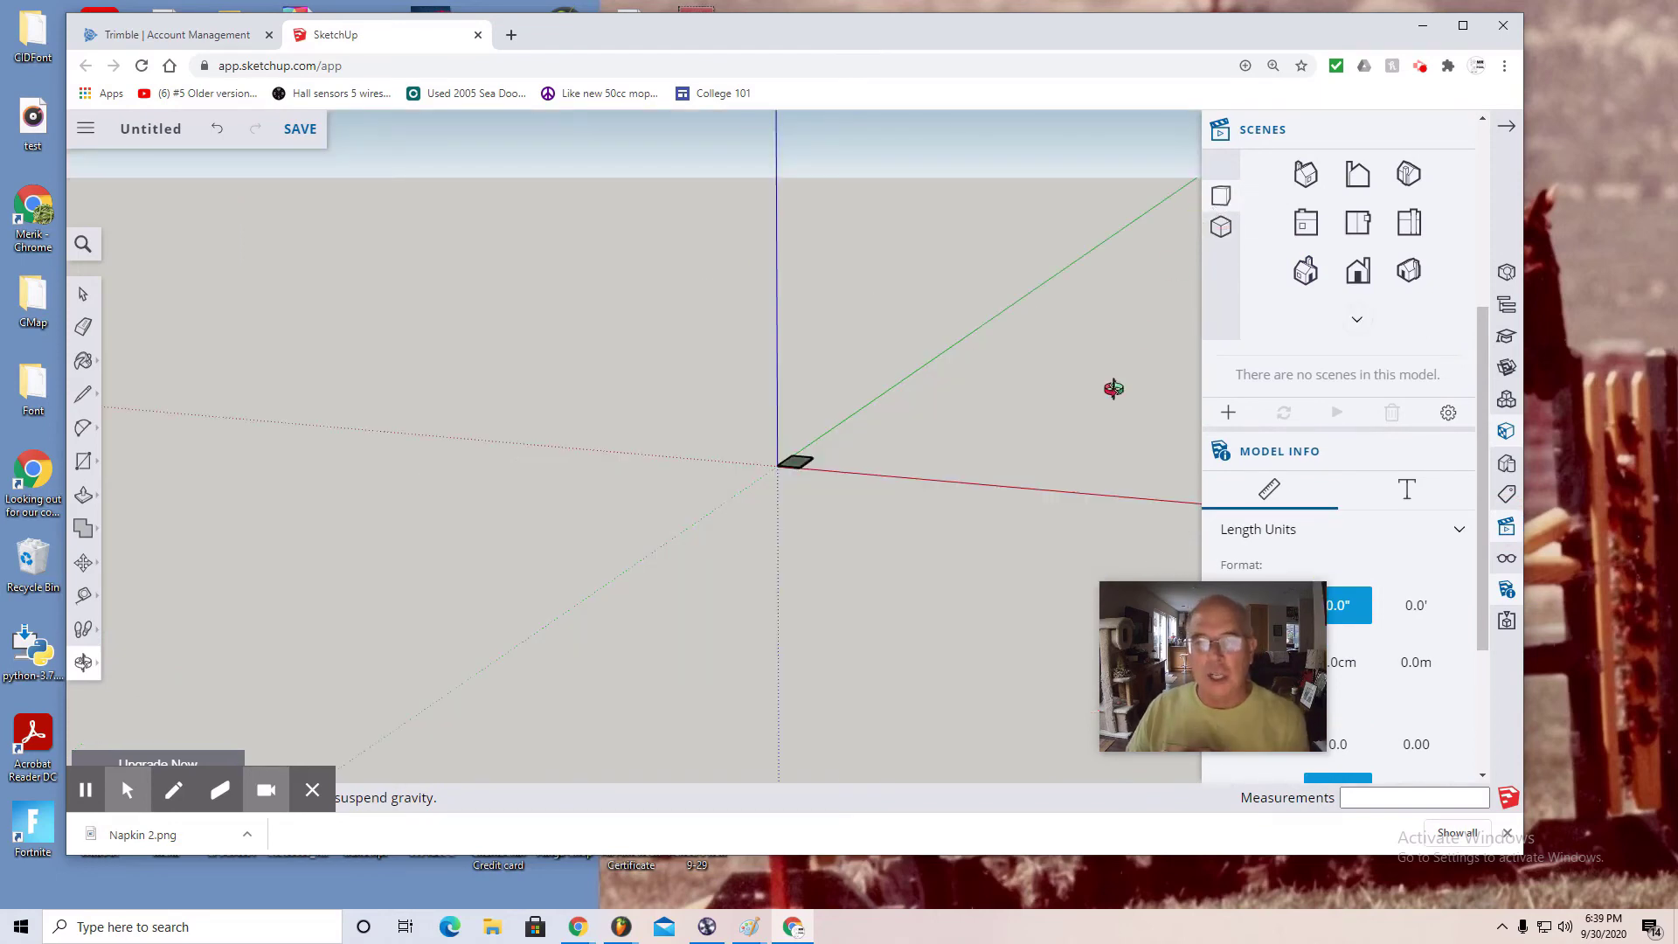
pyautogui.scroll(5, 887, 525)
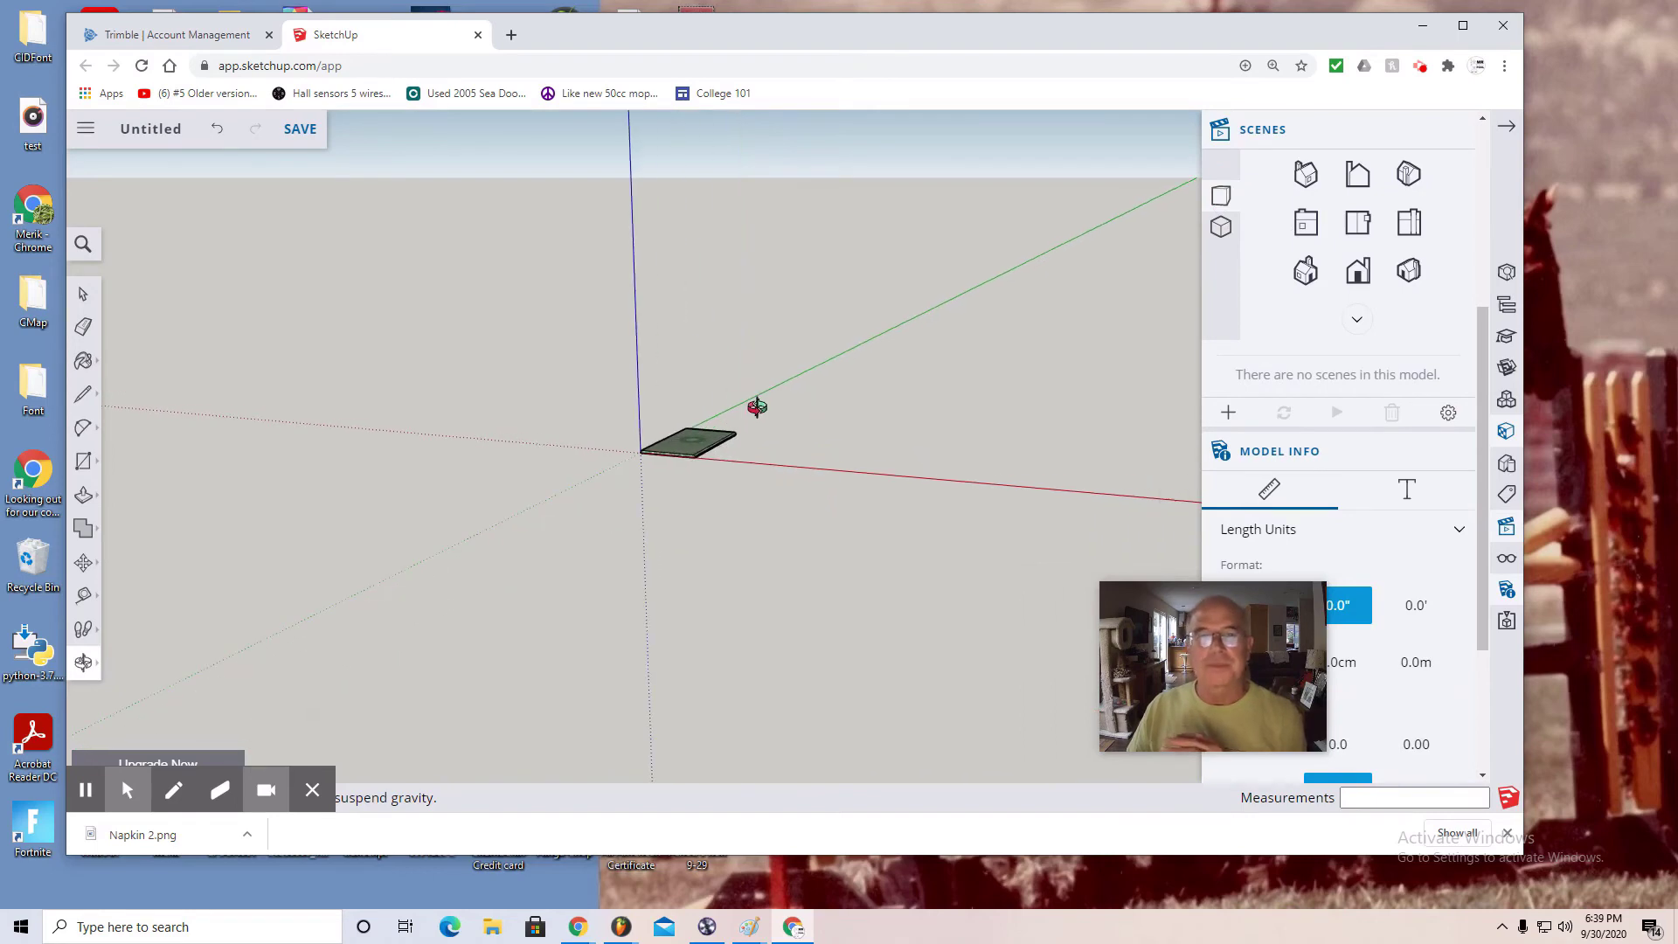
pyautogui.scroll(3, 726, 431)
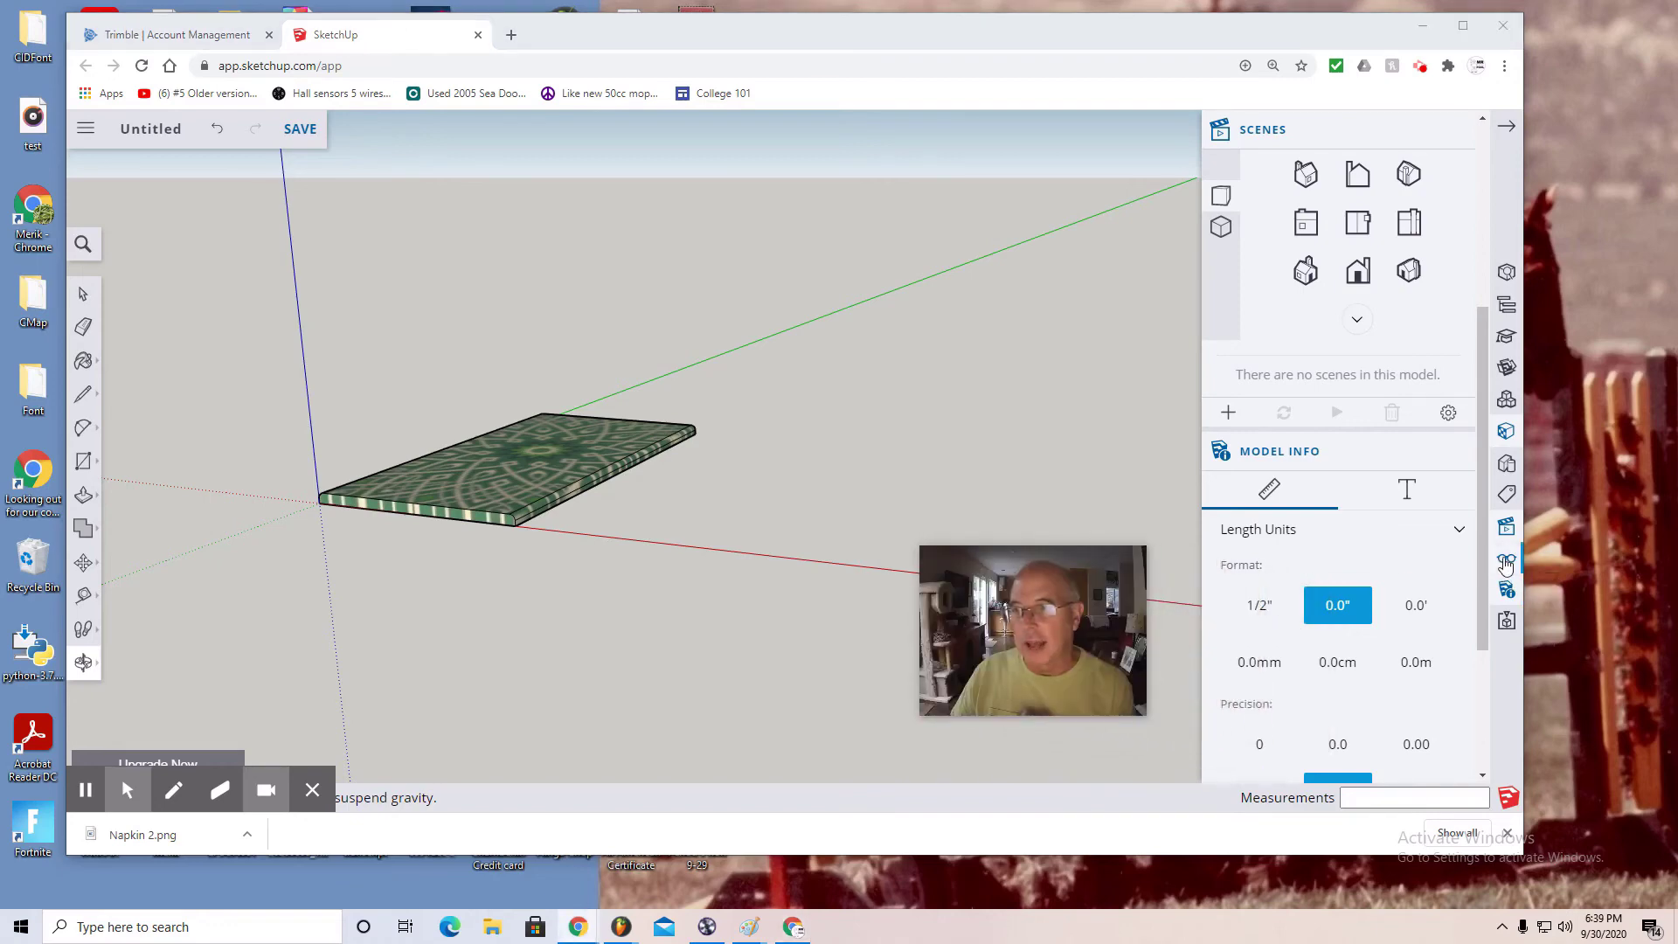
# Step: Hide the axes, enable shadows with adjusted time and date, and orbit to look down
pyautogui.click(1506, 564)
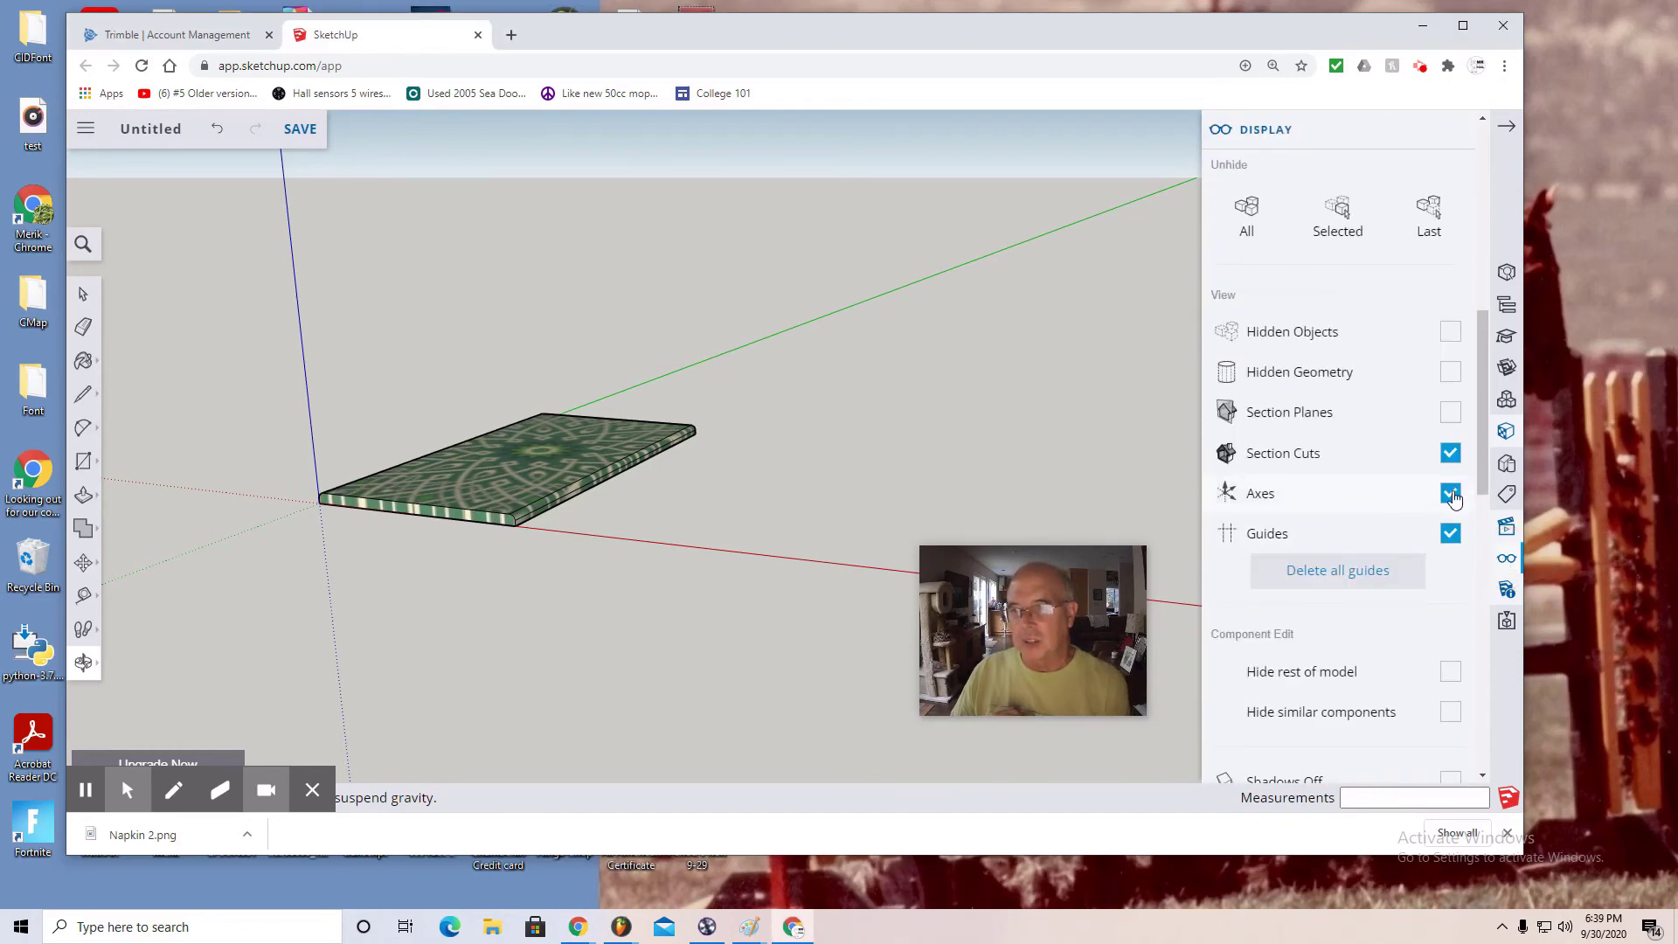
pyautogui.click(1451, 496)
pyautogui.scroll(-3, 1425, 686)
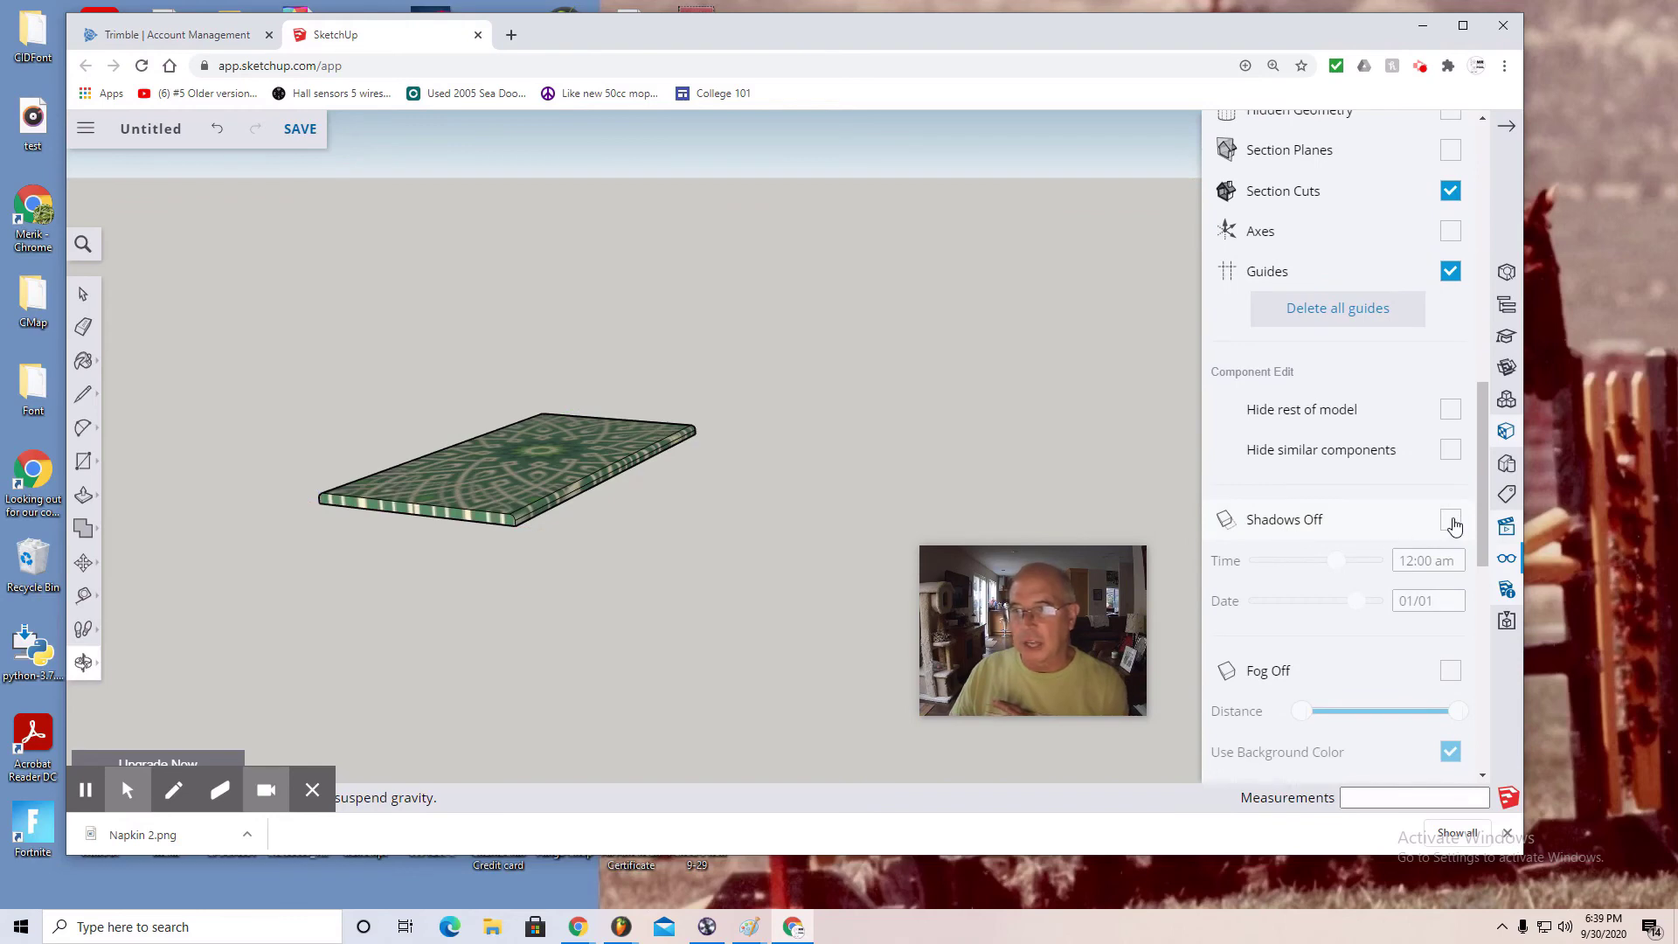
pyautogui.click(1451, 521)
pyautogui.moveTo(1335, 561); pyautogui.dragTo(1290, 562)
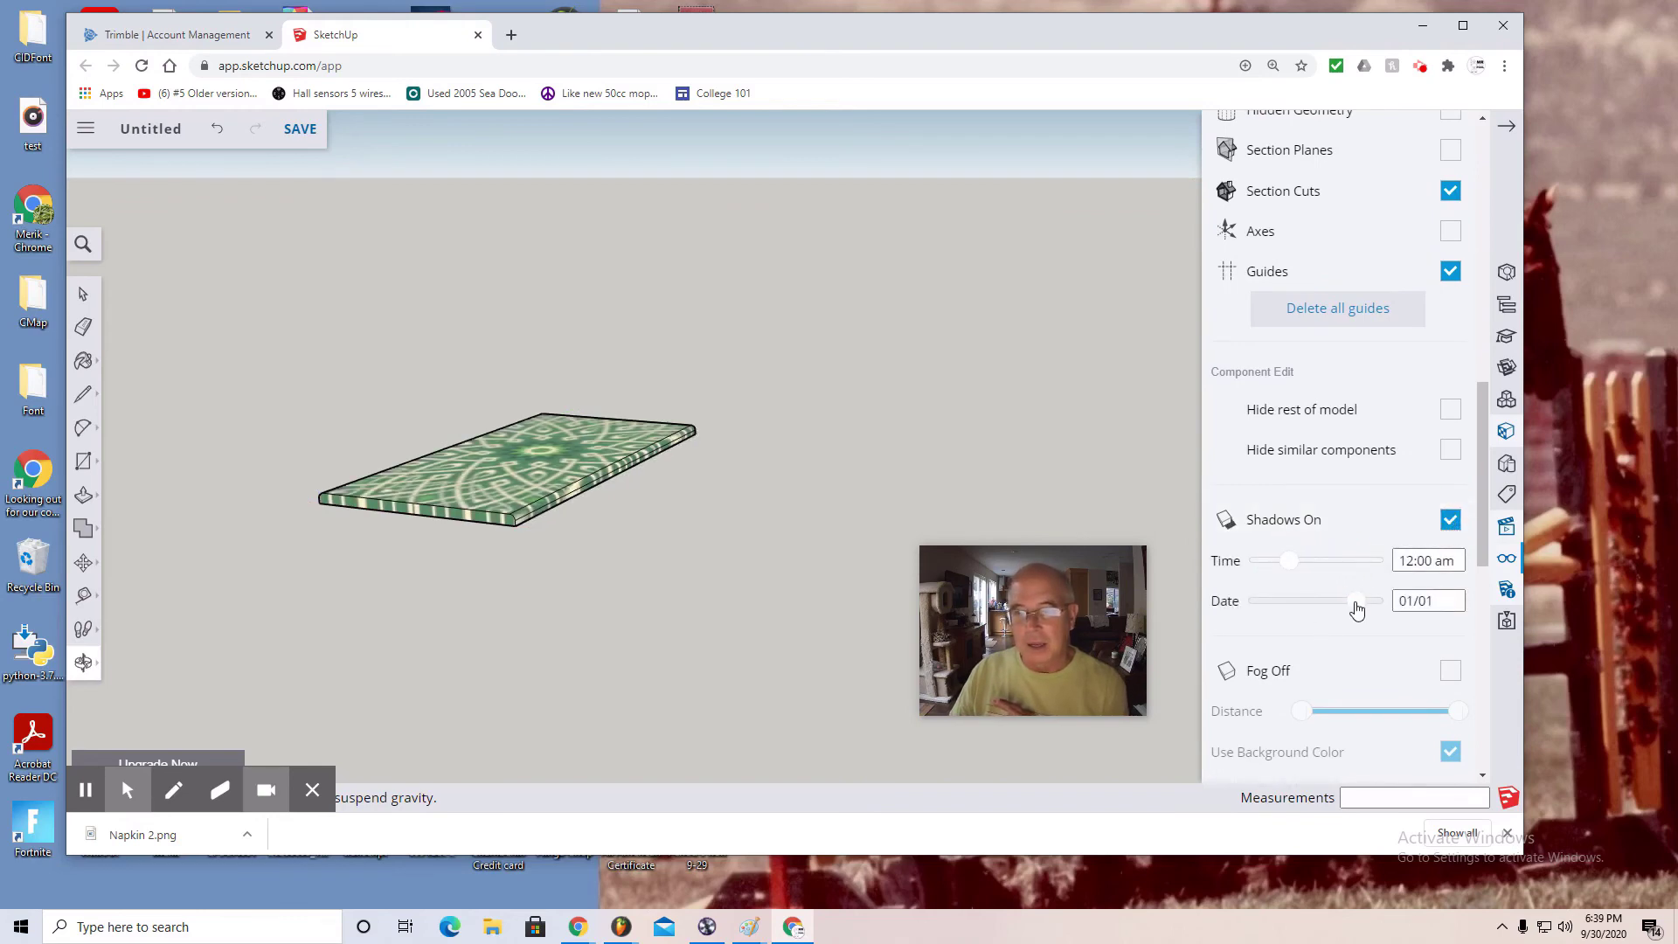
pyautogui.moveTo(1356, 609)
pyautogui.mouseDown()
pyautogui.moveTo(1306, 601)
pyautogui.moveTo(1354, 603)
pyautogui.moveTo(1281, 570)
pyautogui.mouseUp()
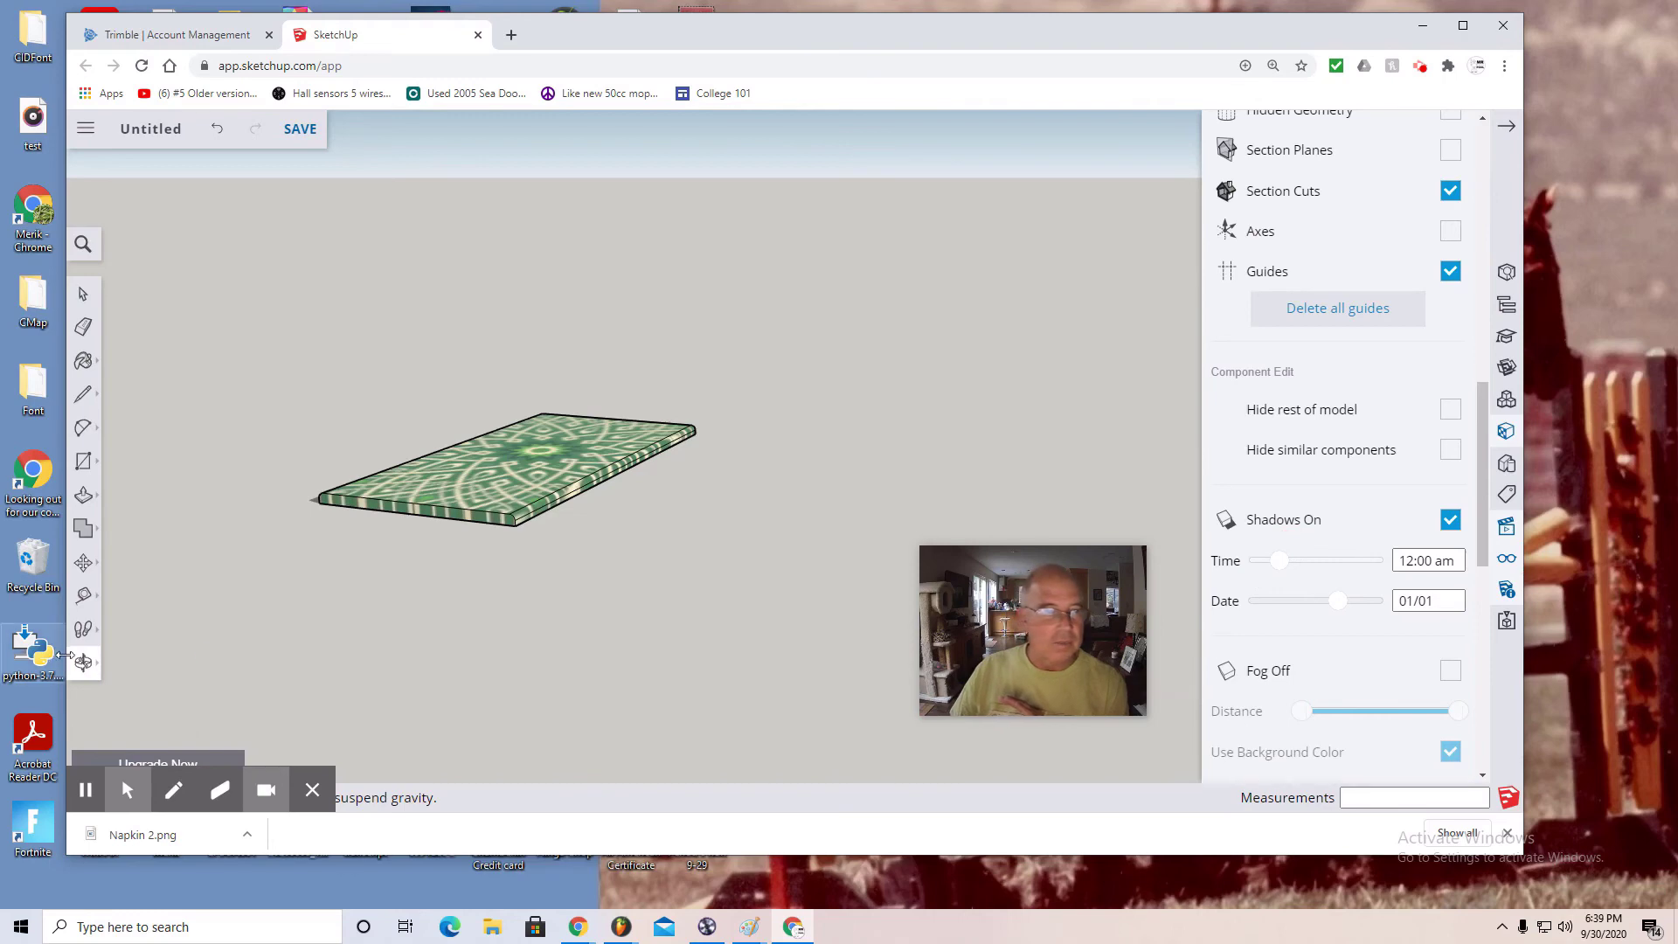
pyautogui.moveTo(101, 644)
pyautogui.click(124, 598)
pyautogui.moveTo(270, 590); pyautogui.dragTo(588, 685)
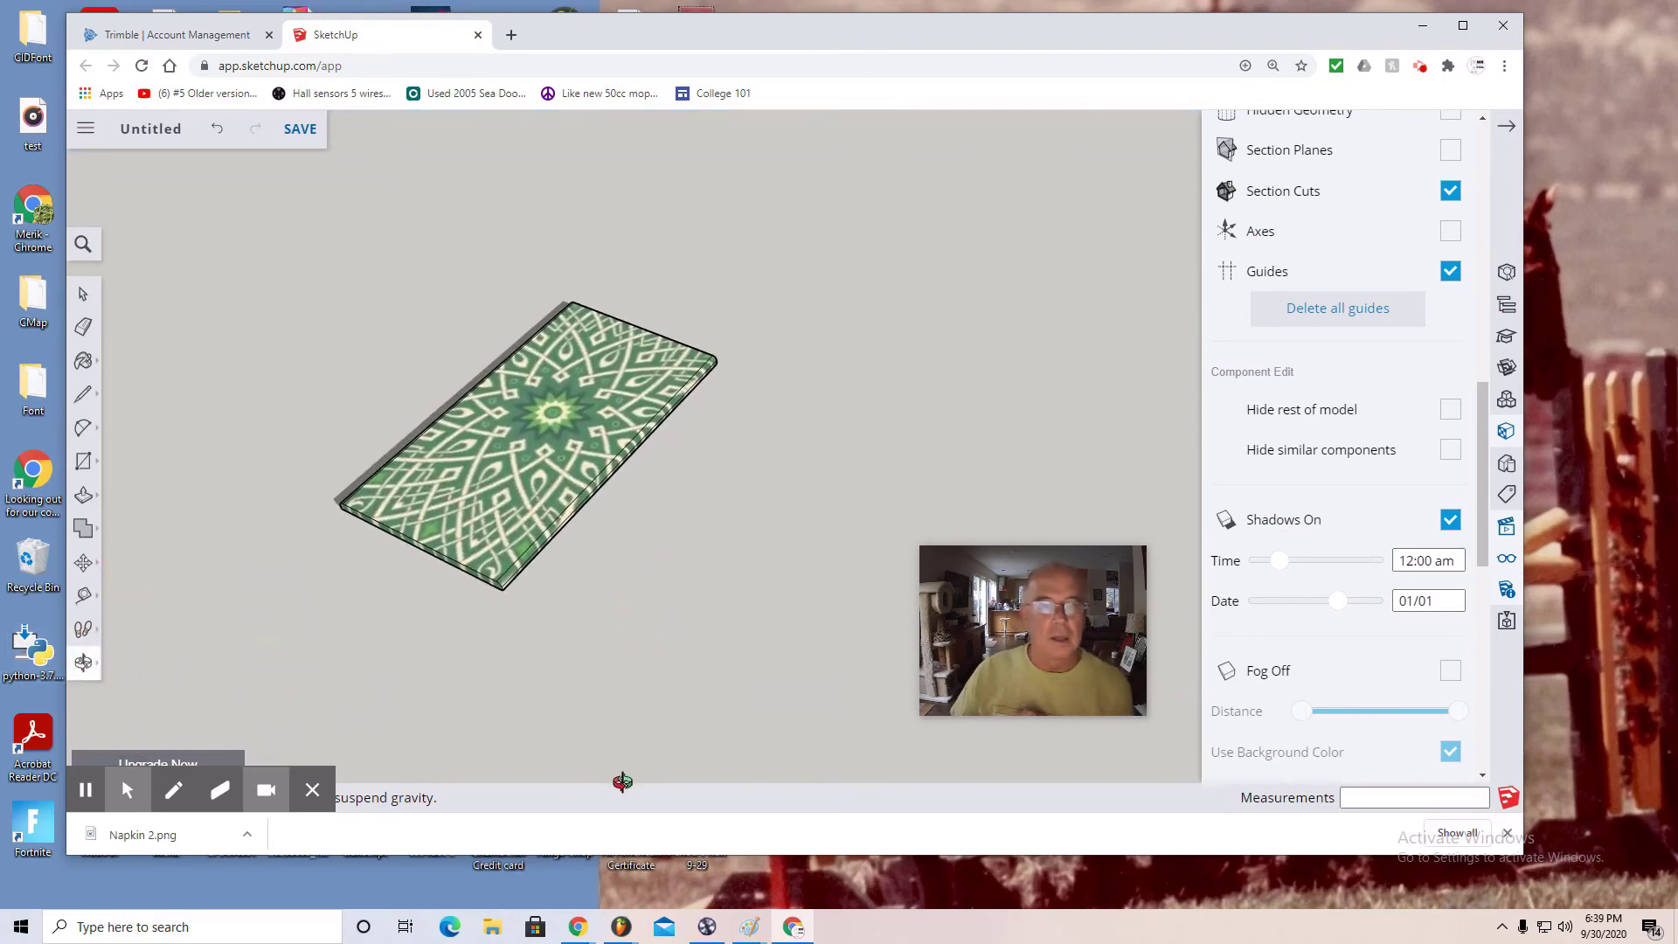
# Step: Save the model as 'Napkin 3' in the SketchUp project
pyautogui.click(301, 131)
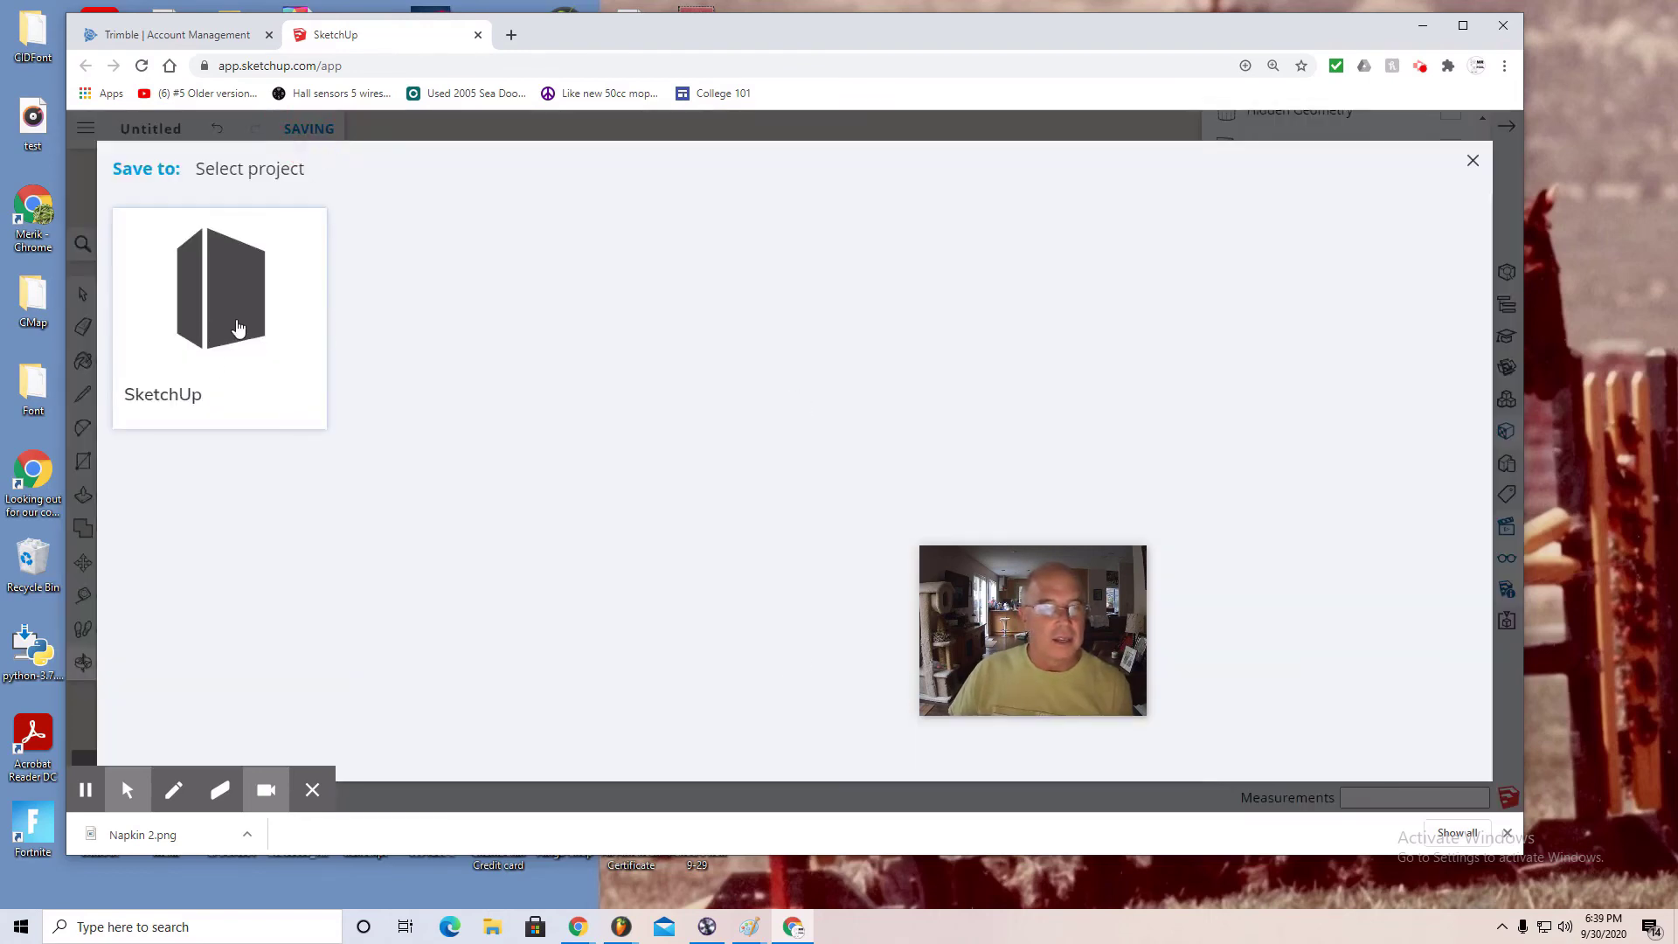
pyautogui.click(234, 326)
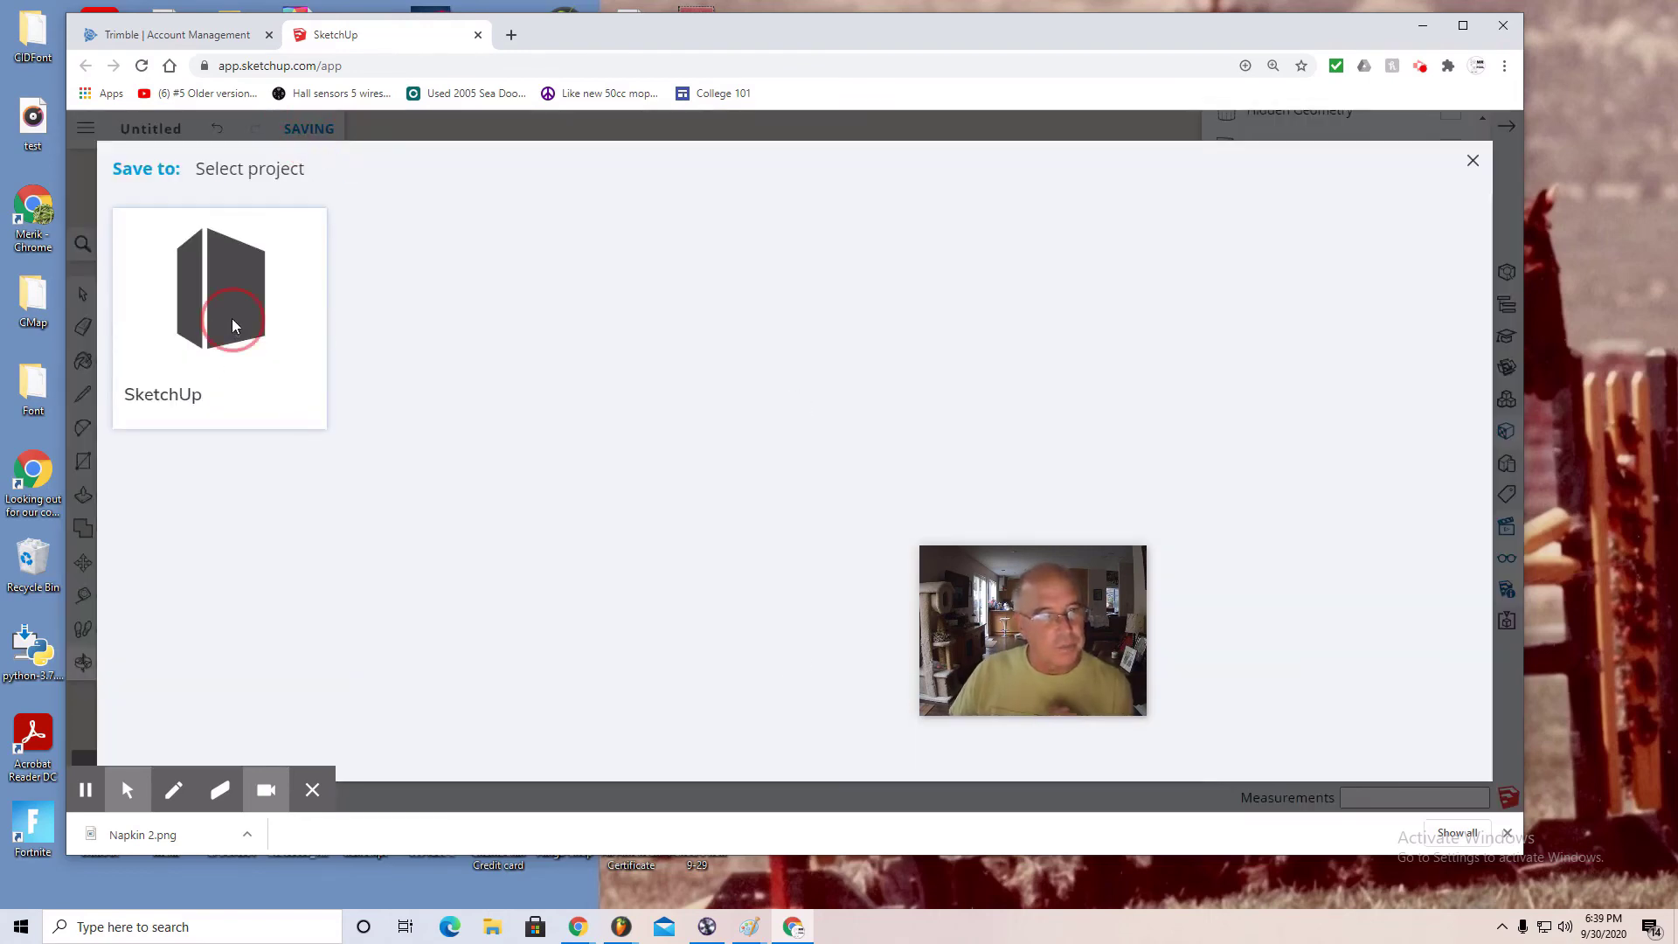
pyautogui.click(338, 740)
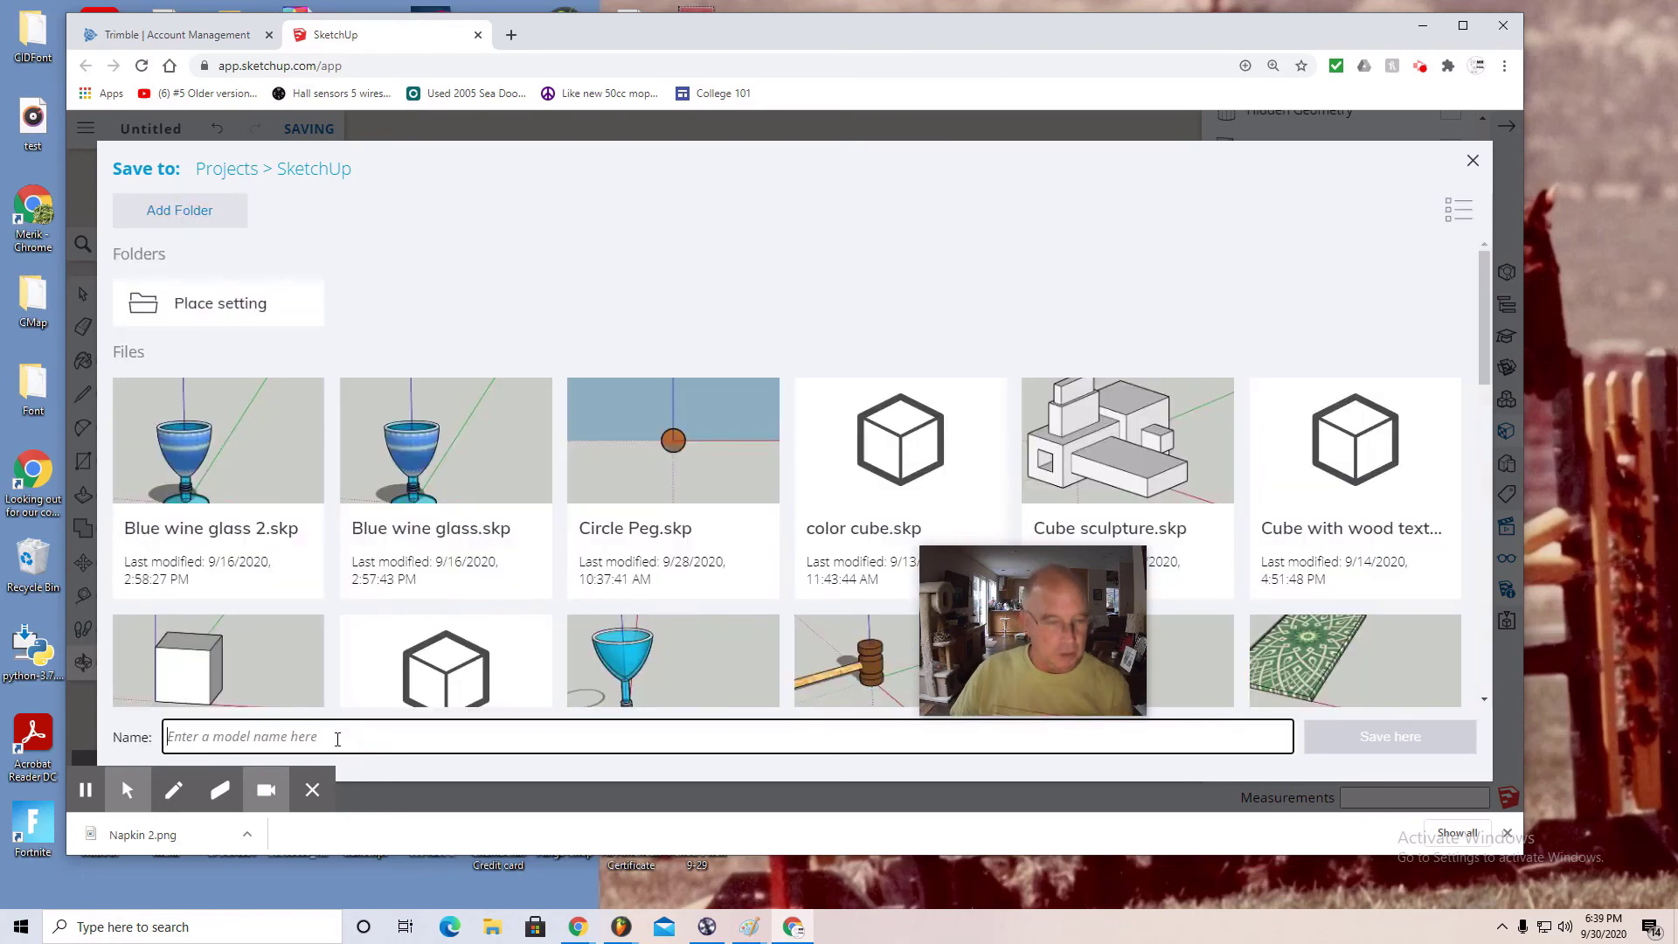
pyautogui.write('Na')
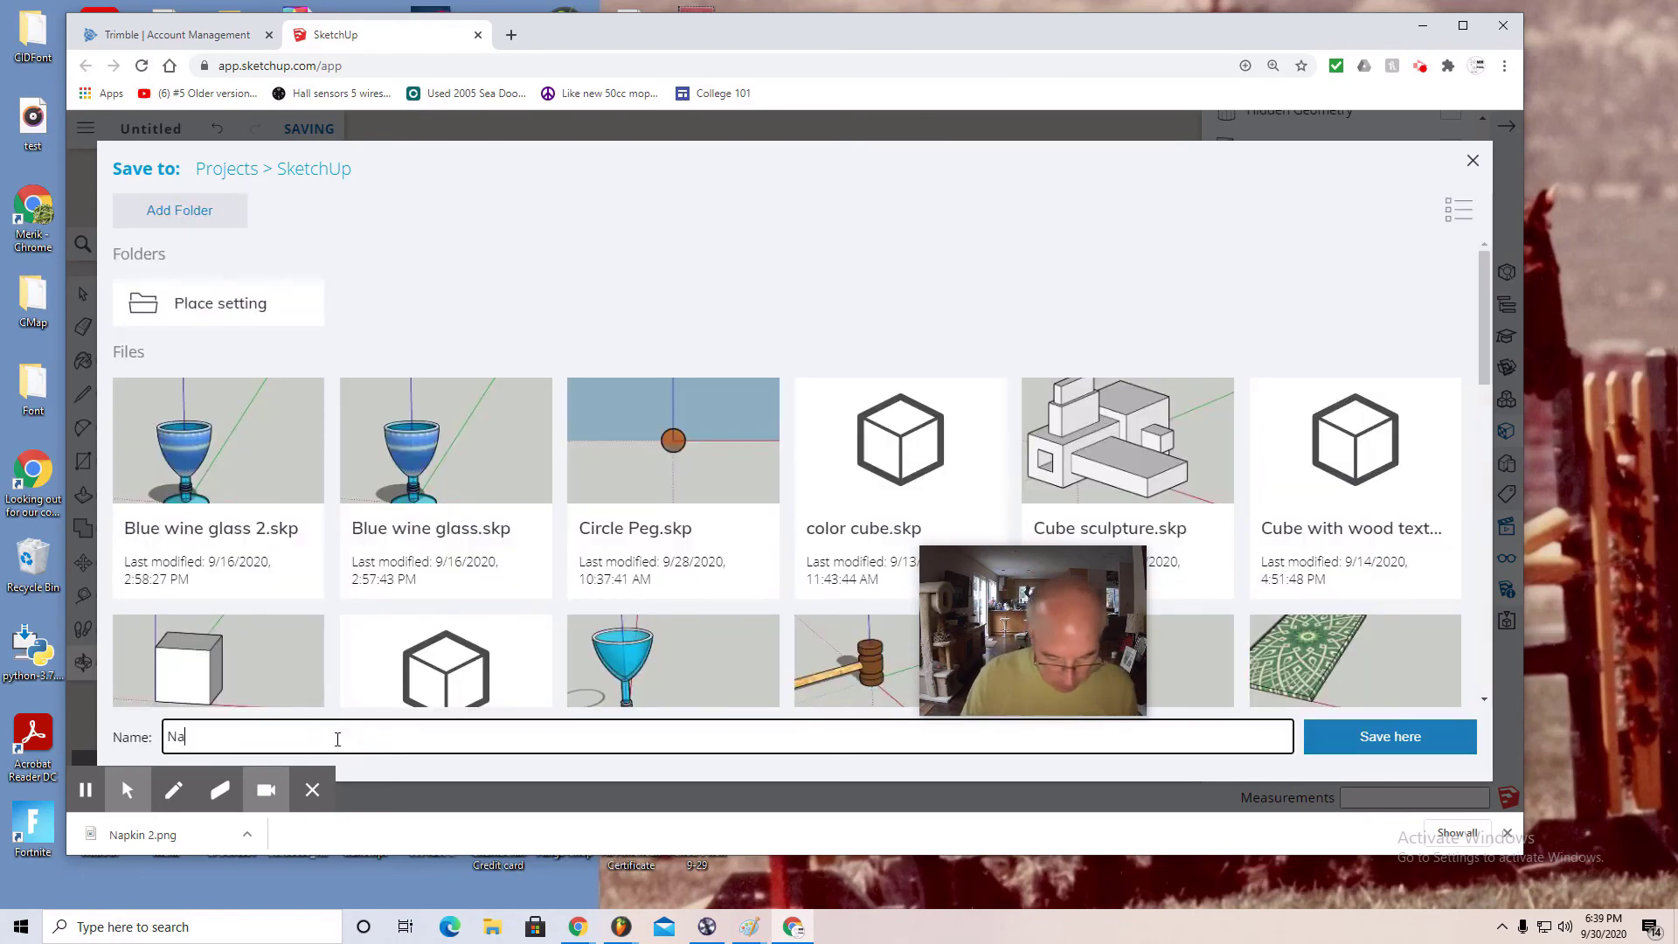
pyautogui.write('pkin 3')
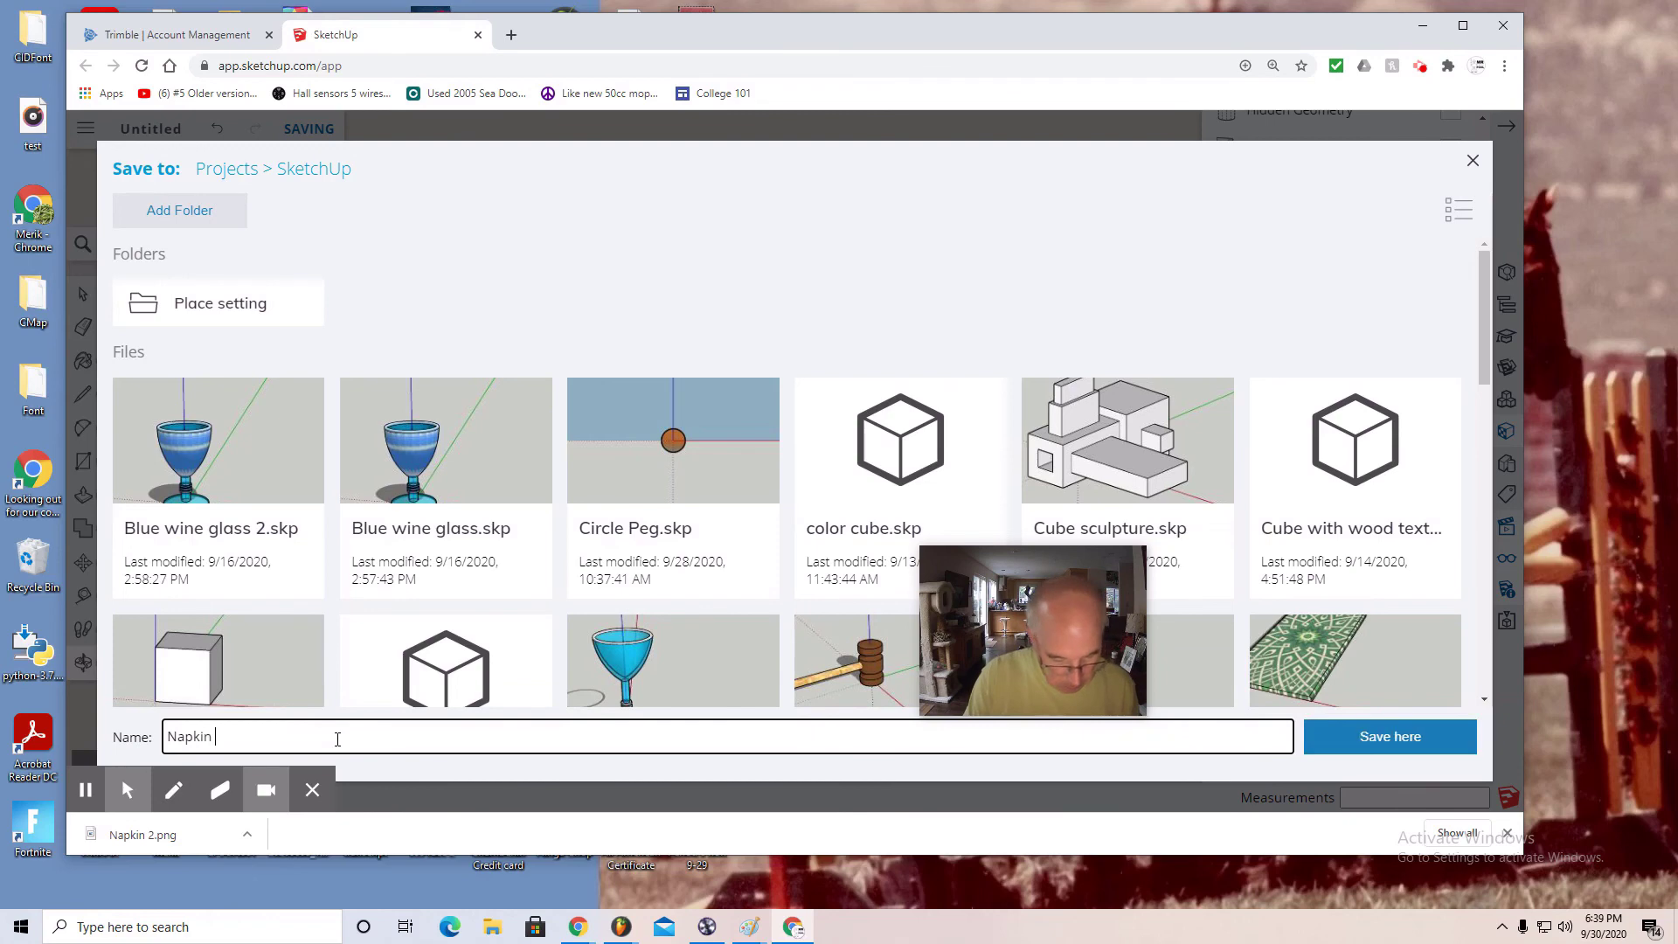
pyautogui.click(1369, 737)
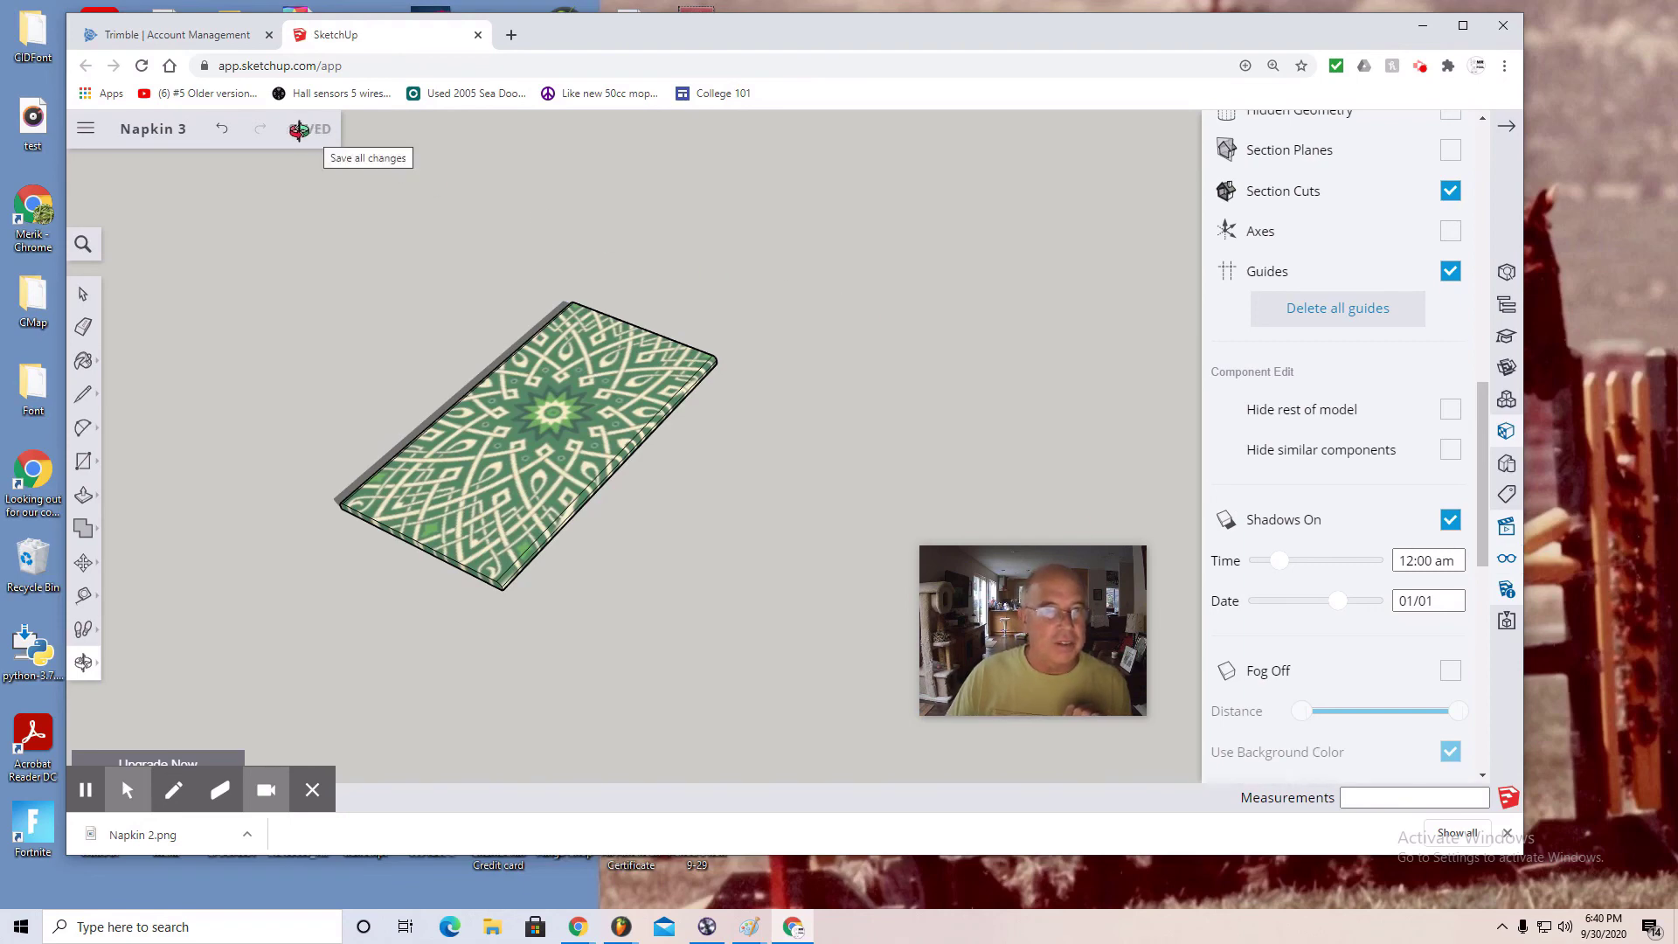
# Step: Export the current view as the PNG image Napkin 3.png
pyautogui.click(85, 133)
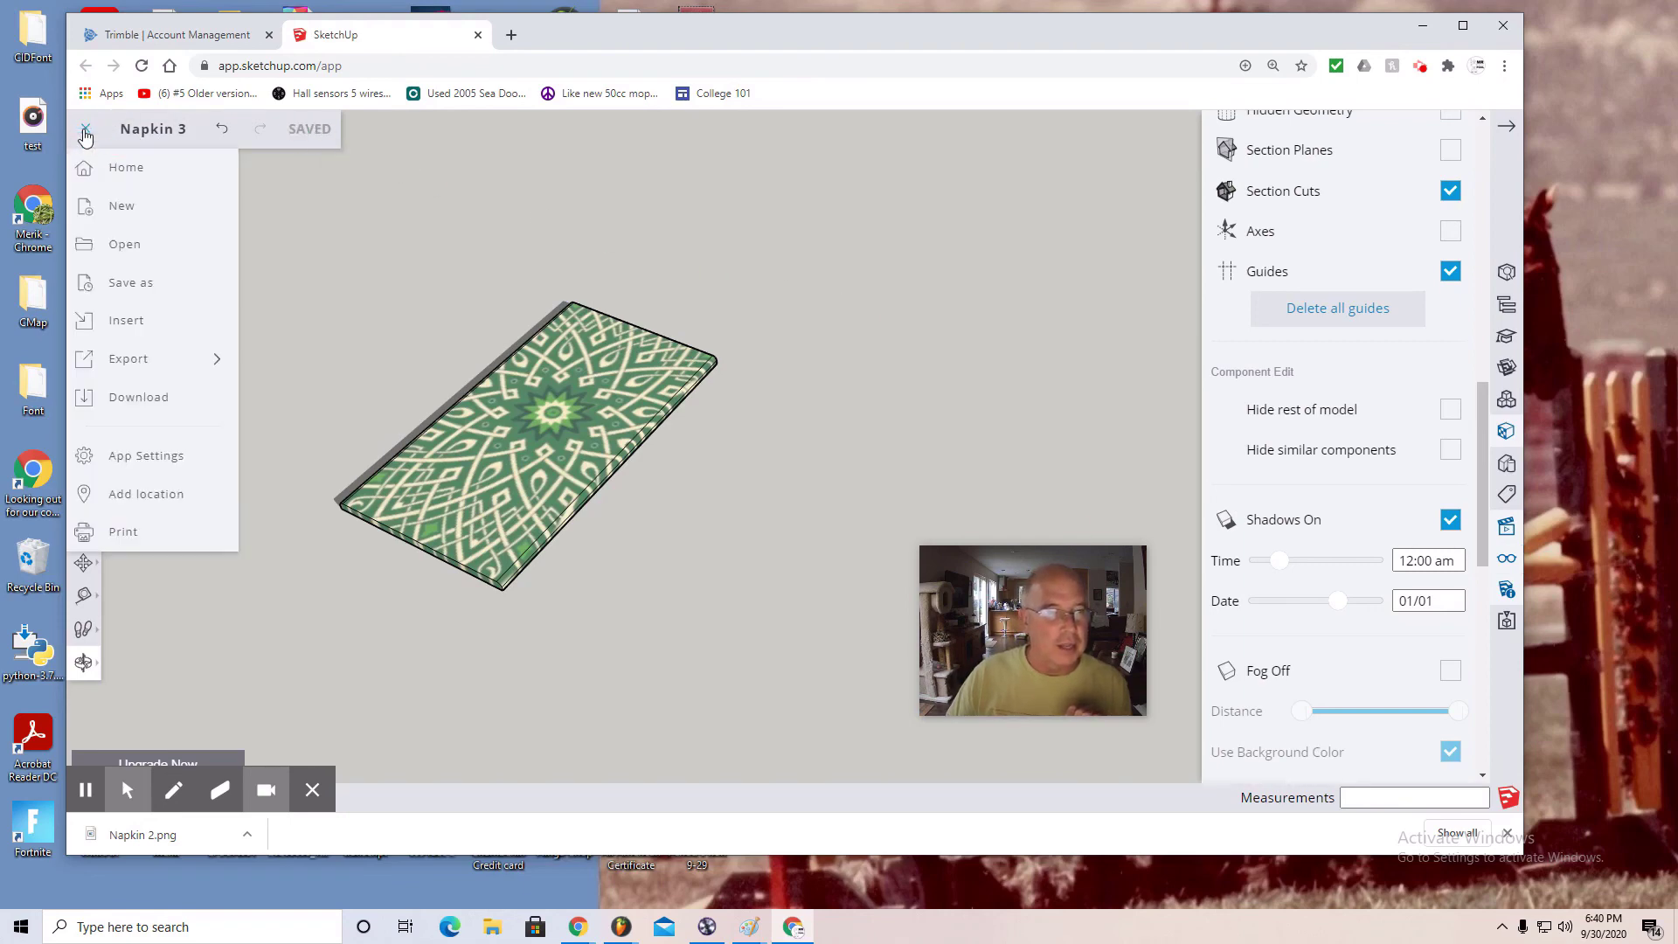
pyautogui.click(125, 361)
pyautogui.click(285, 363)
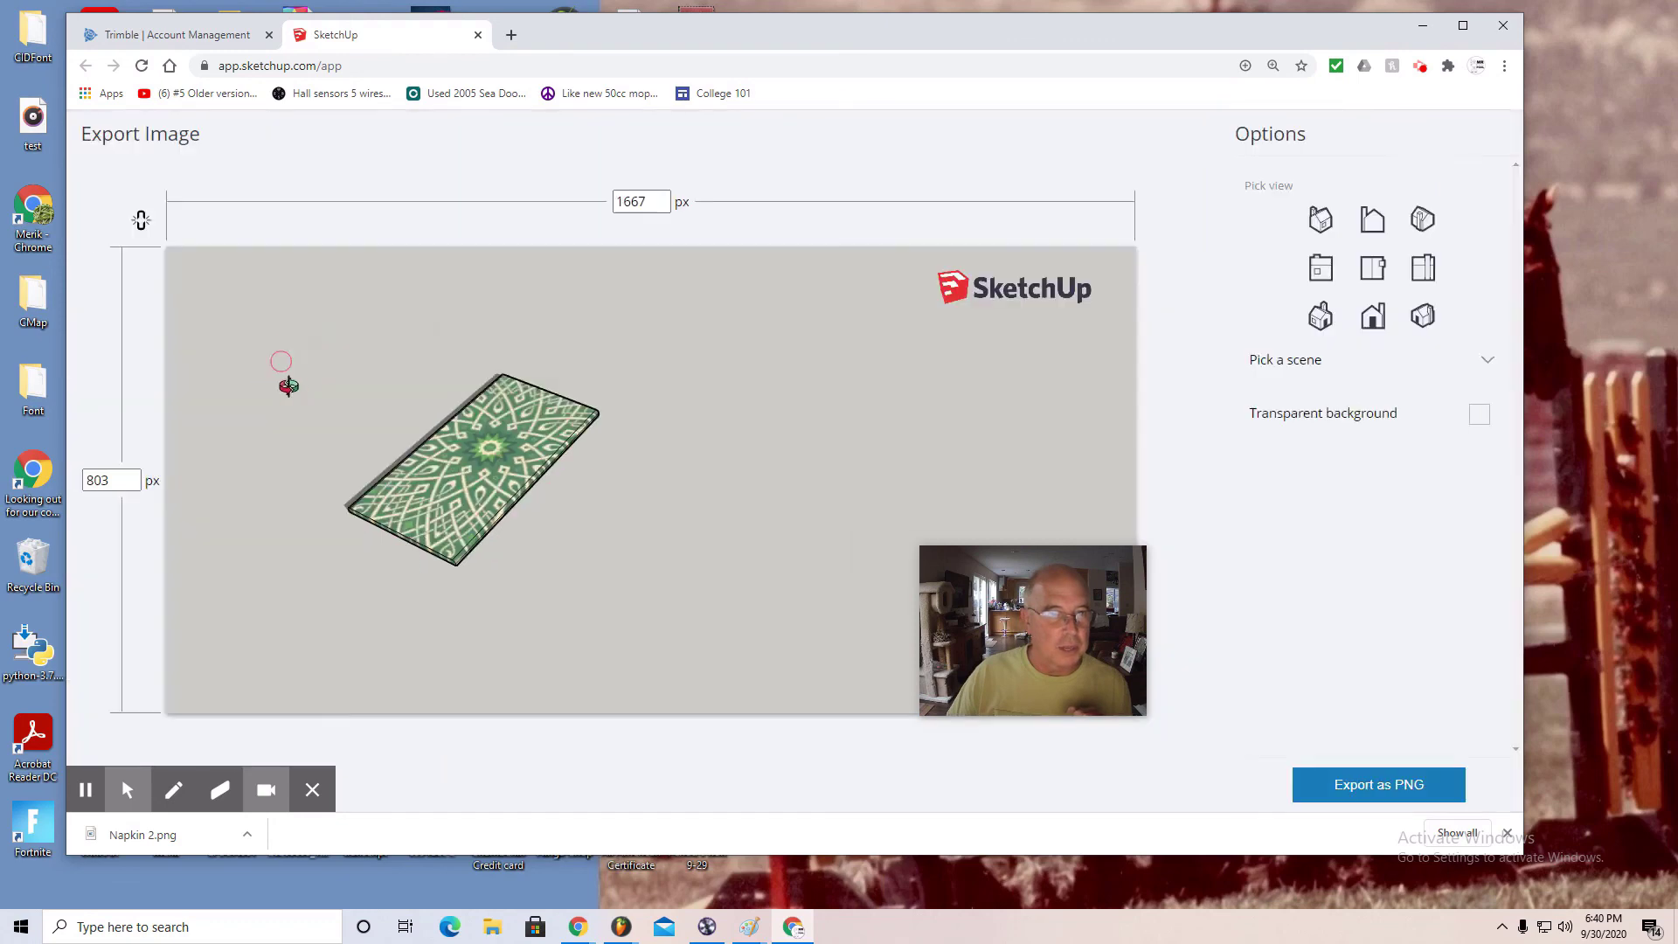
pyautogui.click(1363, 786)
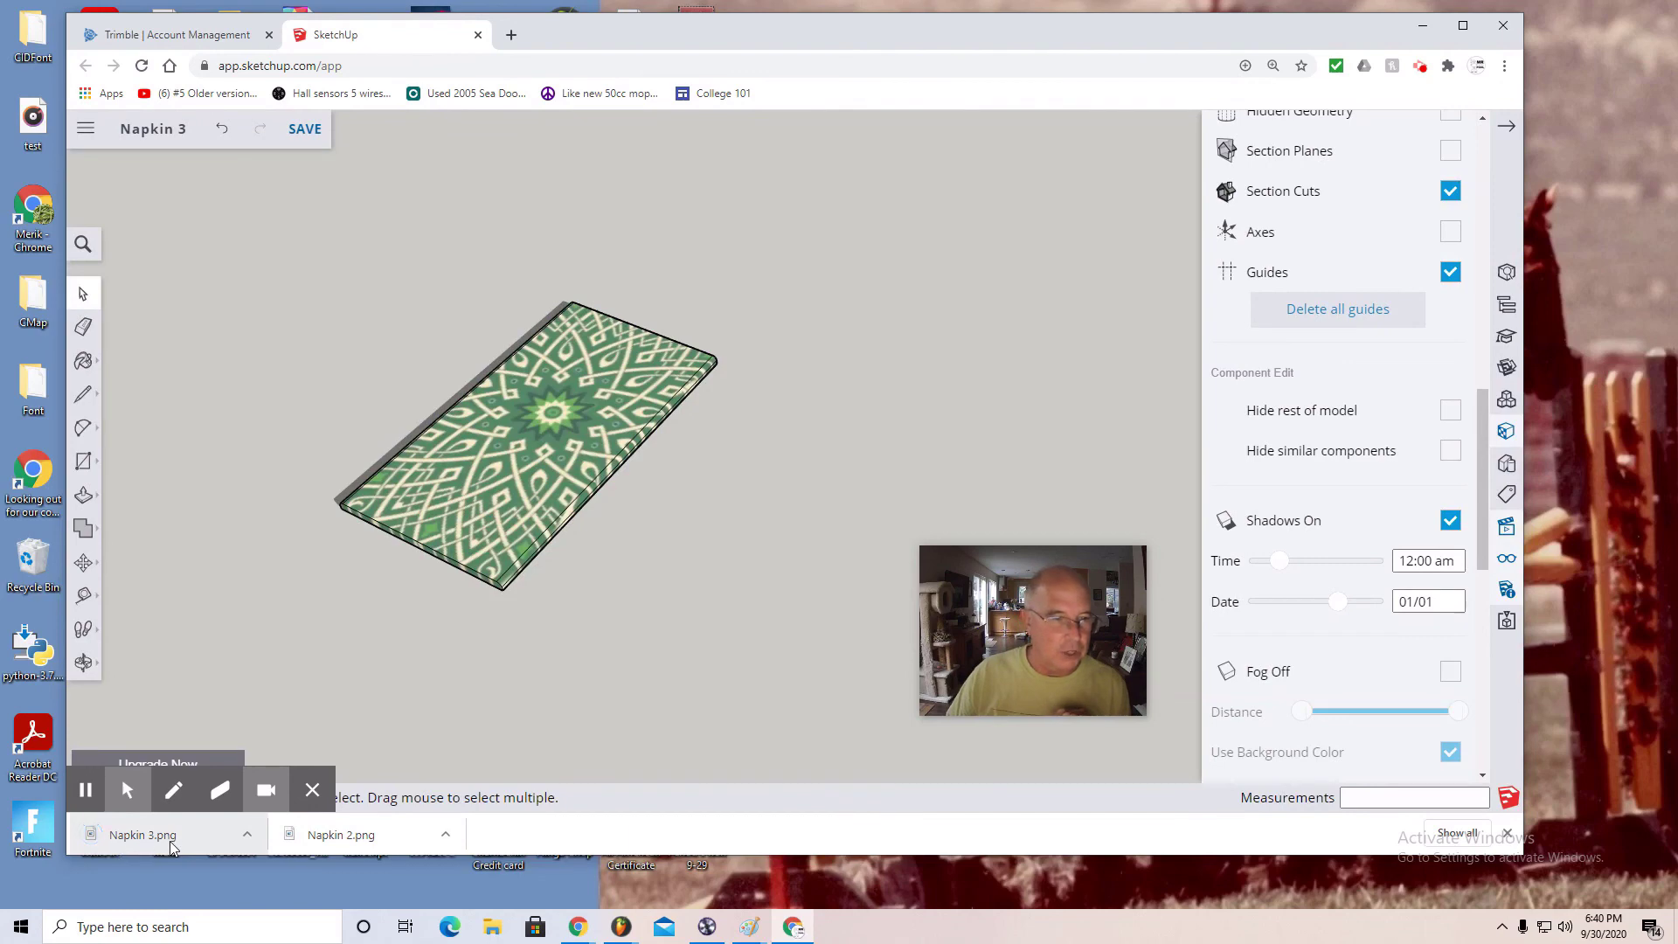
# Step: Open Napkin 3.png from the Downloads folder in Paint
pyautogui.click(492, 932)
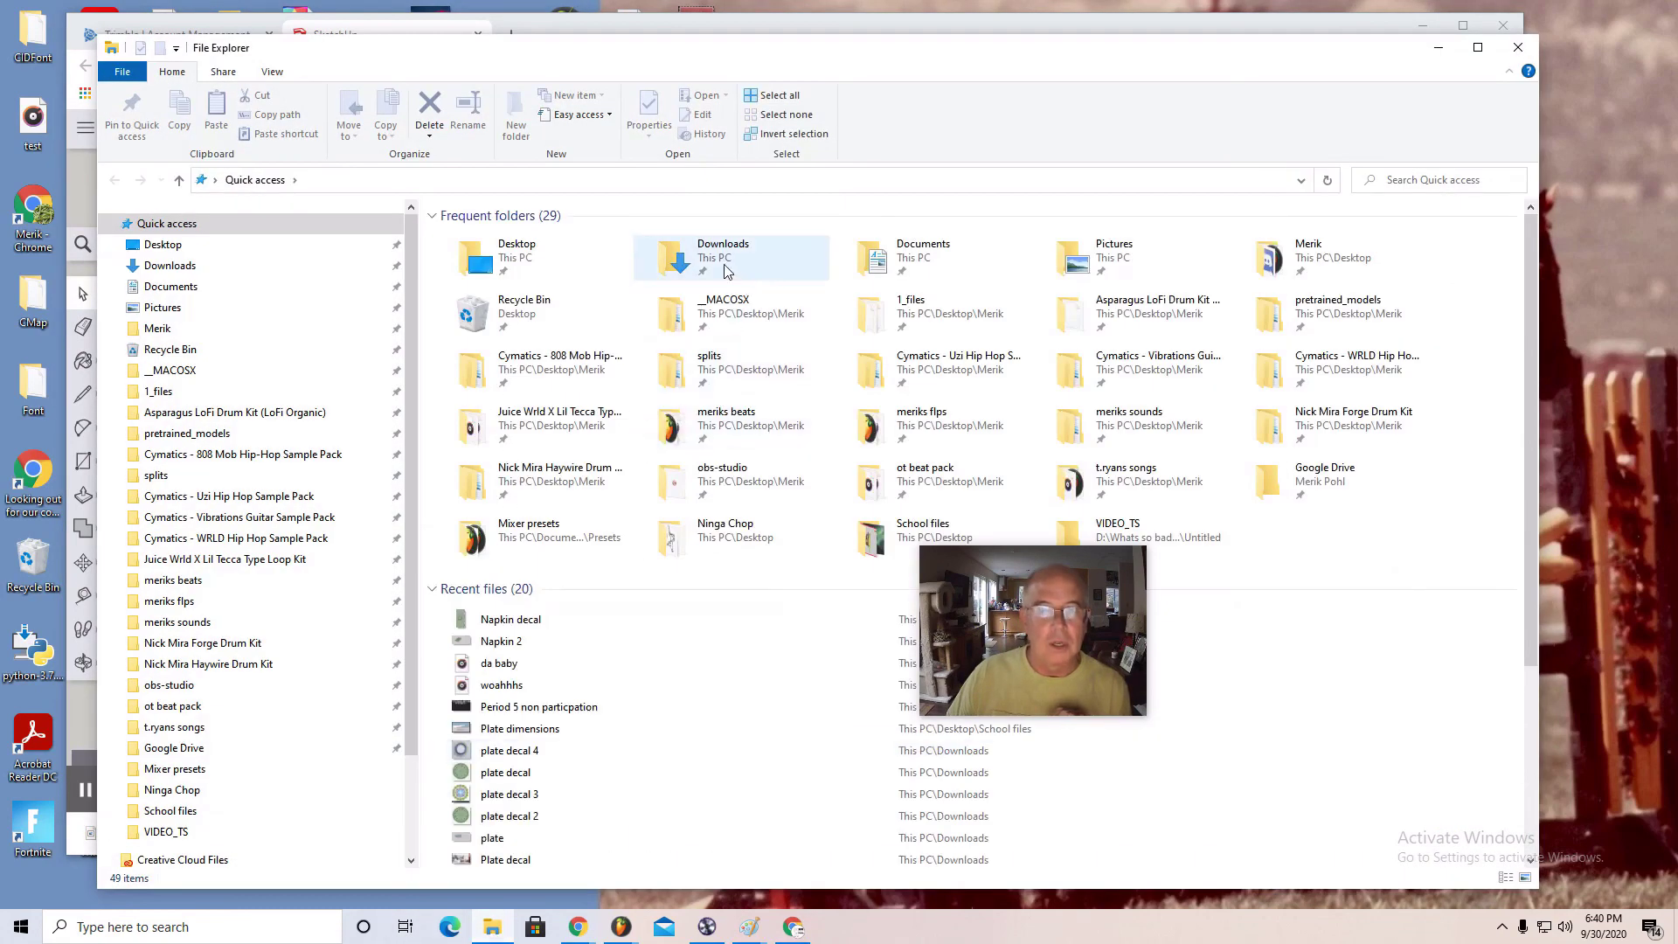
pyautogui.doubleClick(723, 262)
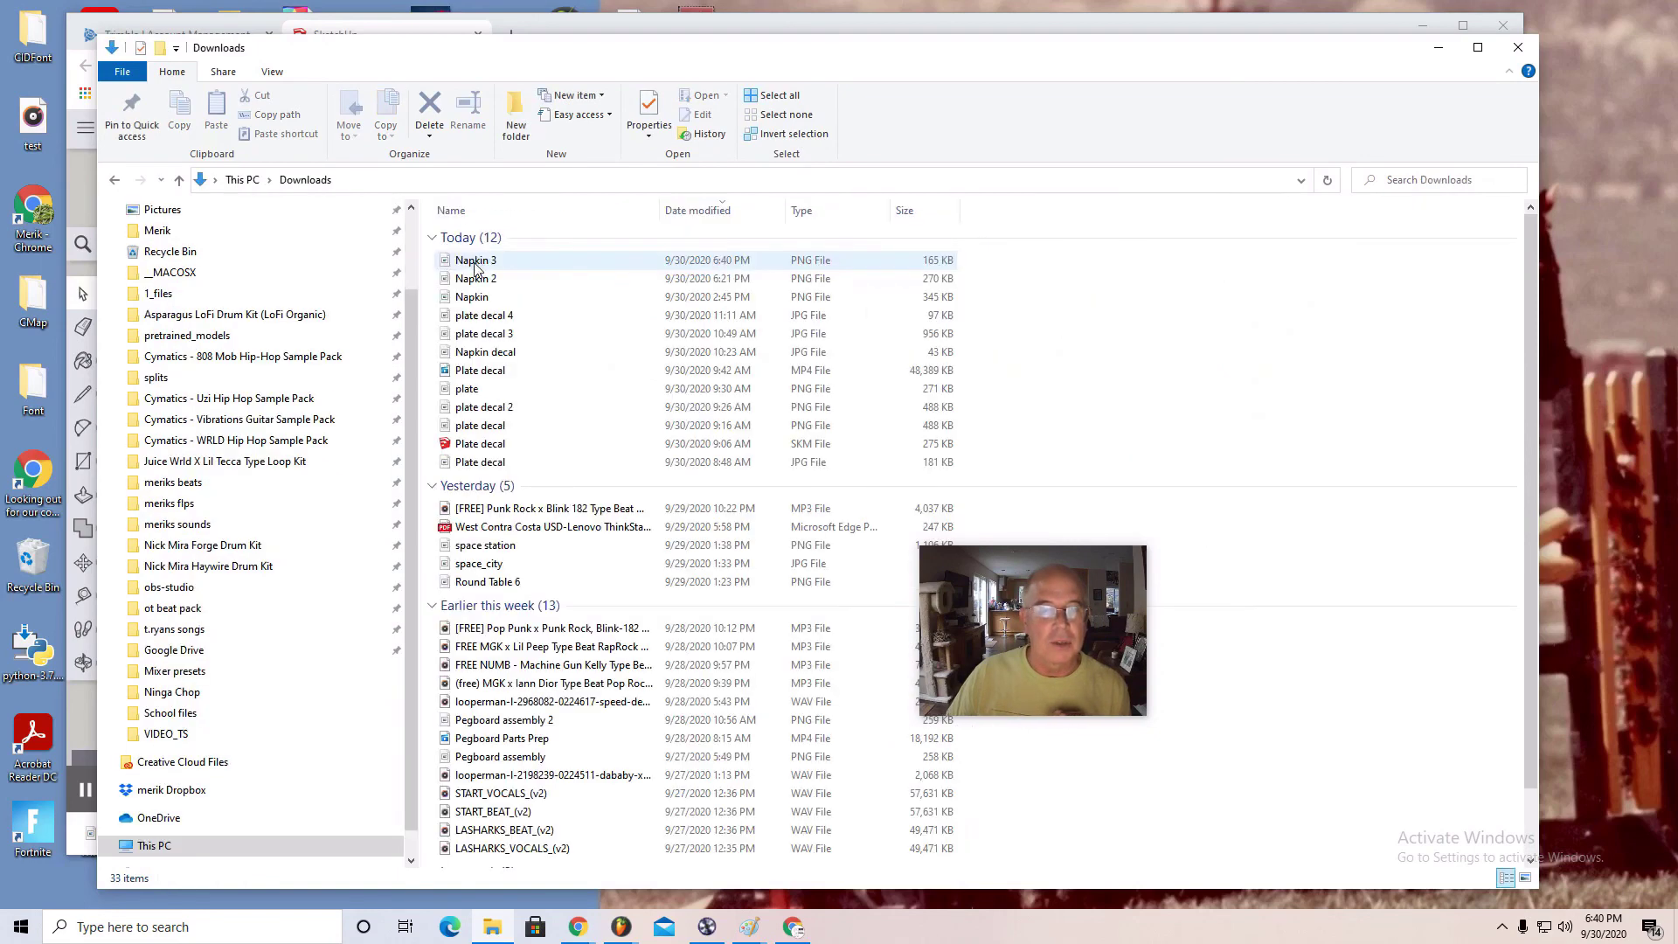
pyautogui.doubleClick(474, 262)
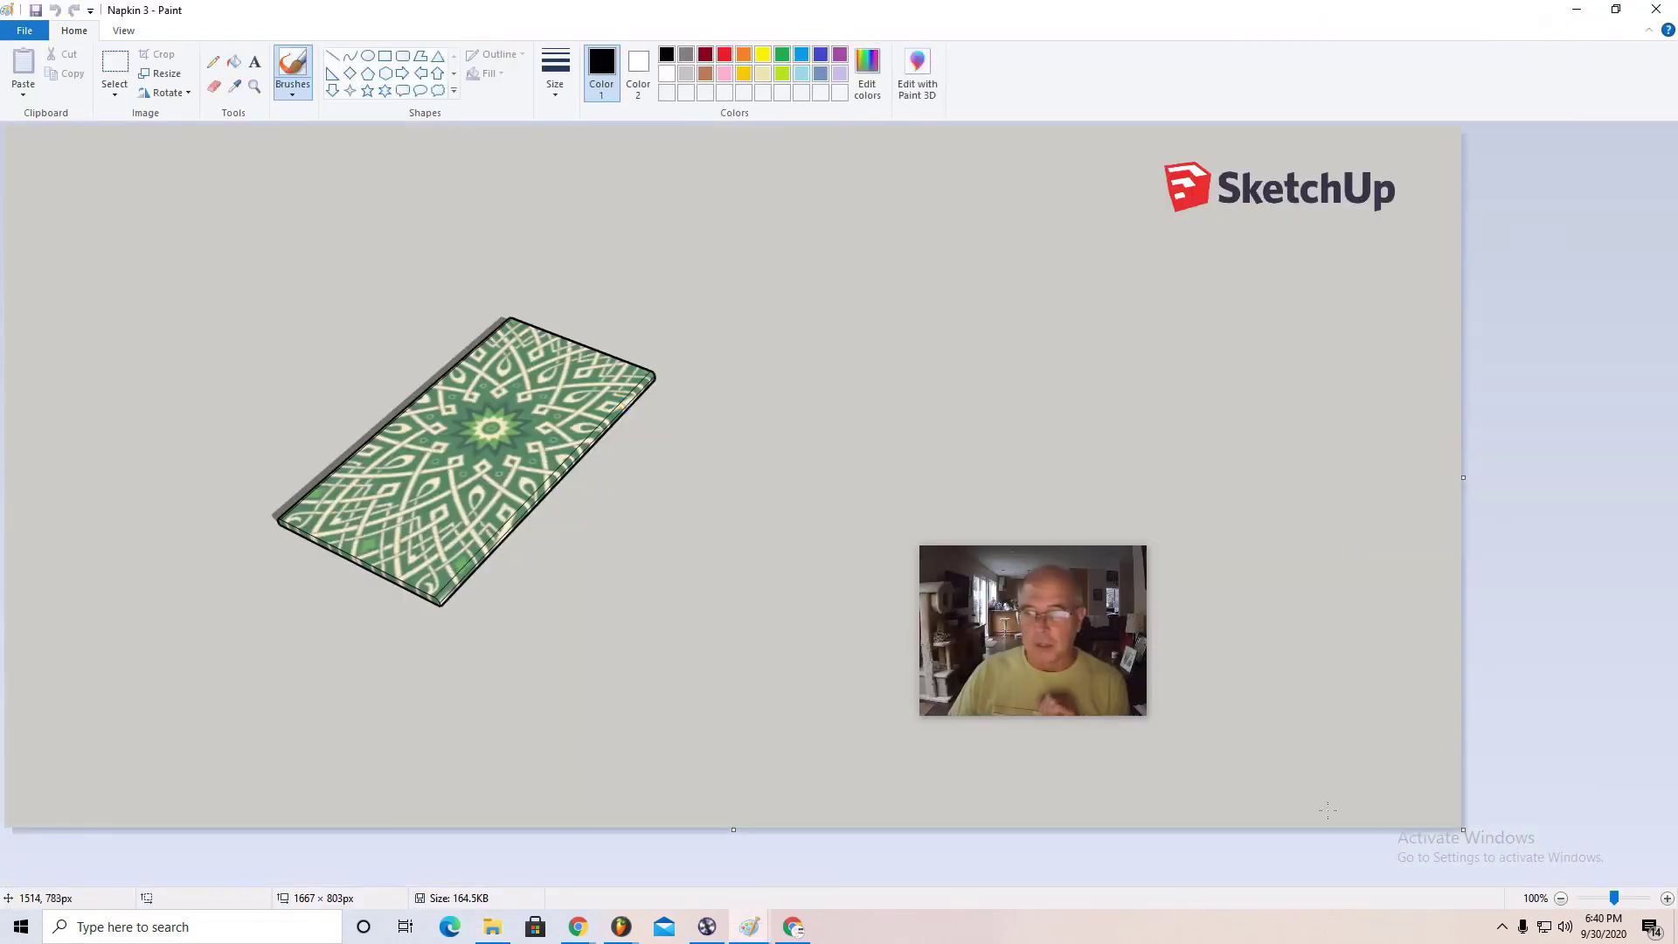
# Step: Zoom Paint out to 50% to see the whole 1667 × 803 Napkin 3.png export
pyautogui.click(1561, 898)
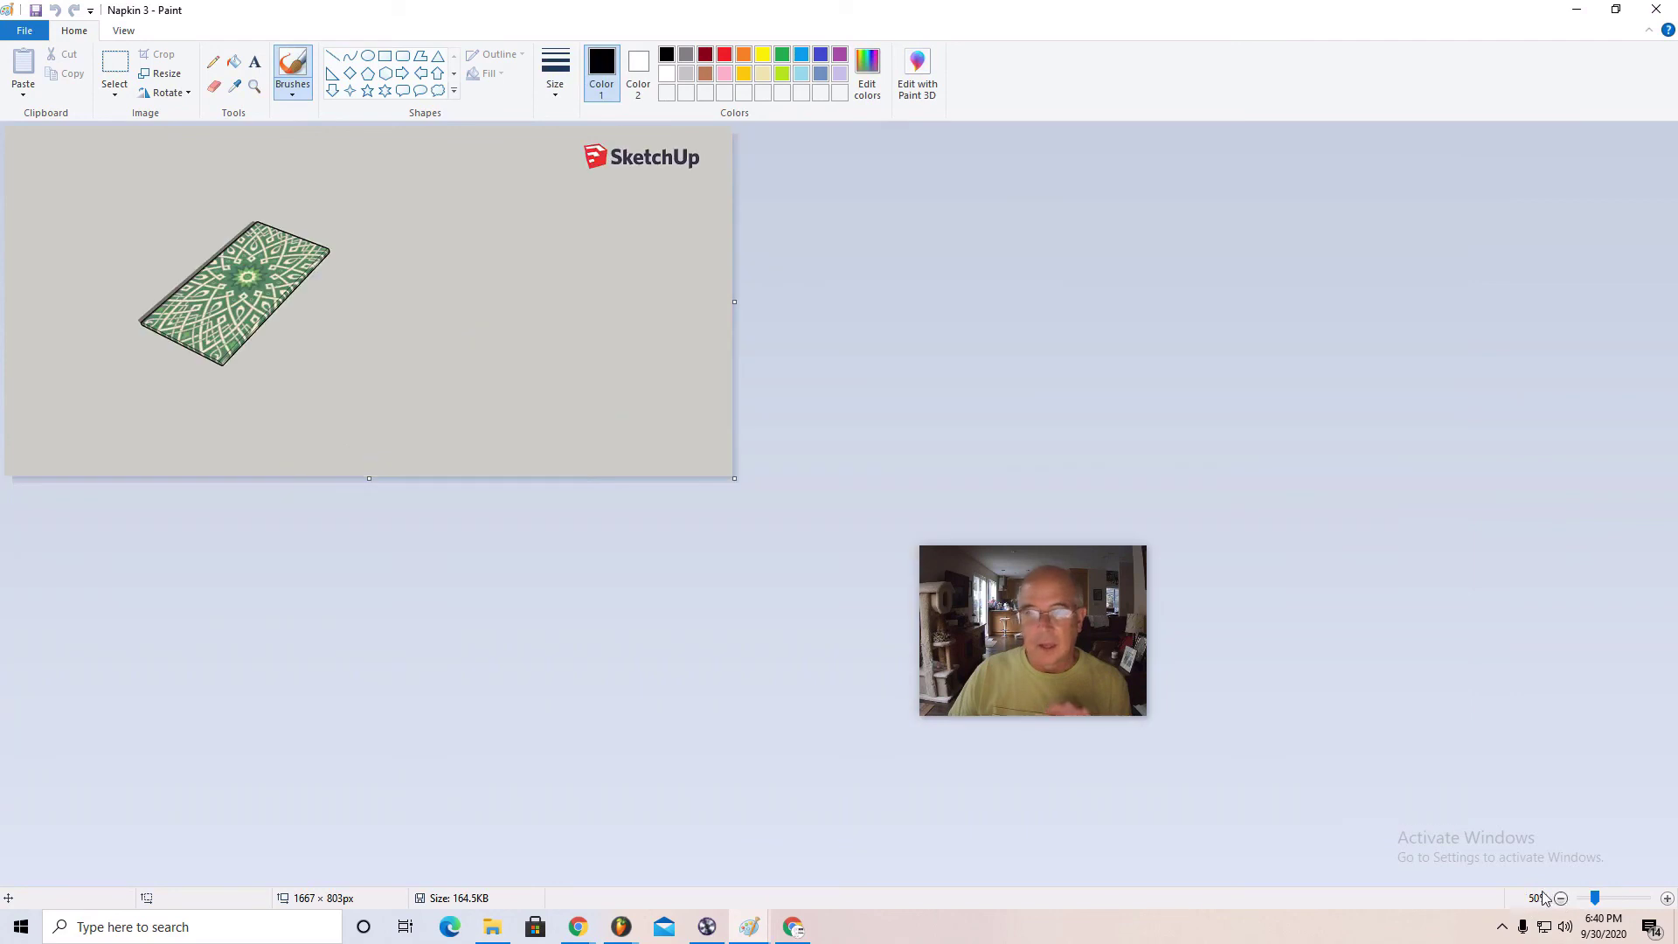